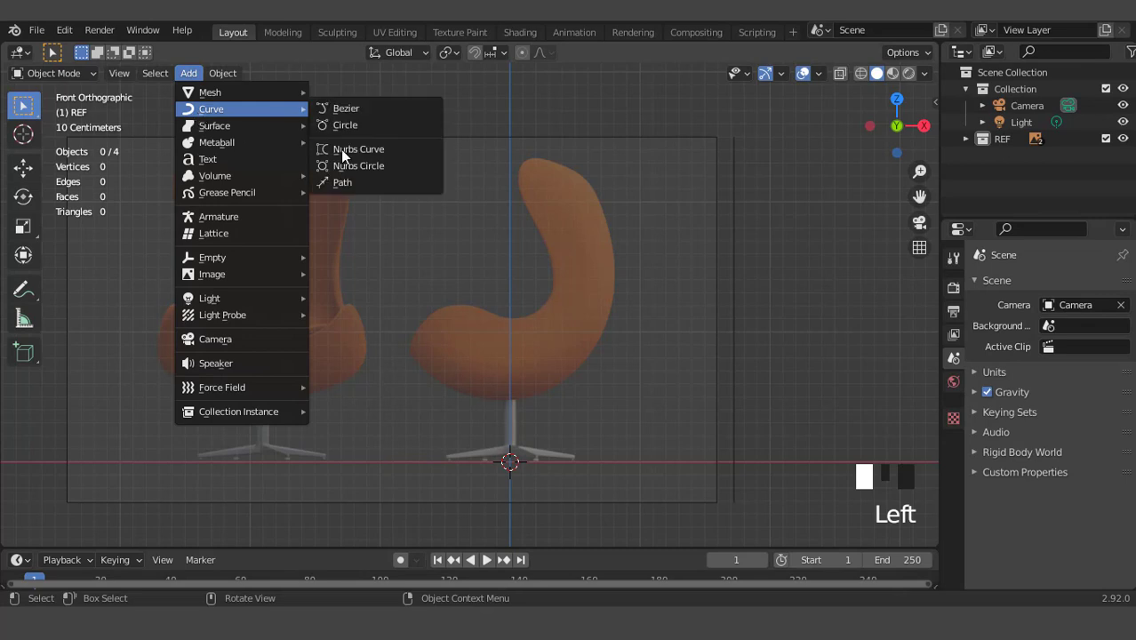
# Step: Add a Path curve and rotate it 90° about the global Y axis so it stands upright
pyautogui.click(372, 185)
pyautogui.press('r')
pyautogui.press('y')
pyautogui.press('9')
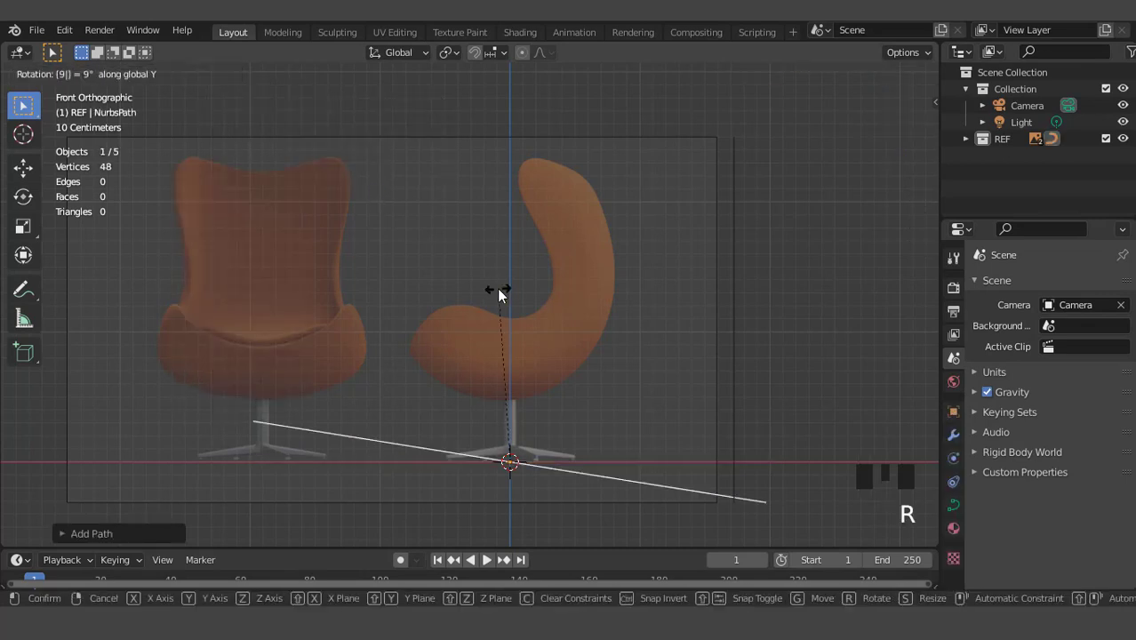
pyautogui.press('0')
pyautogui.press('Return')
# Step: Move and scale the upright path down so it spans the height of the chair in the side-view reference
pyautogui.press('g')
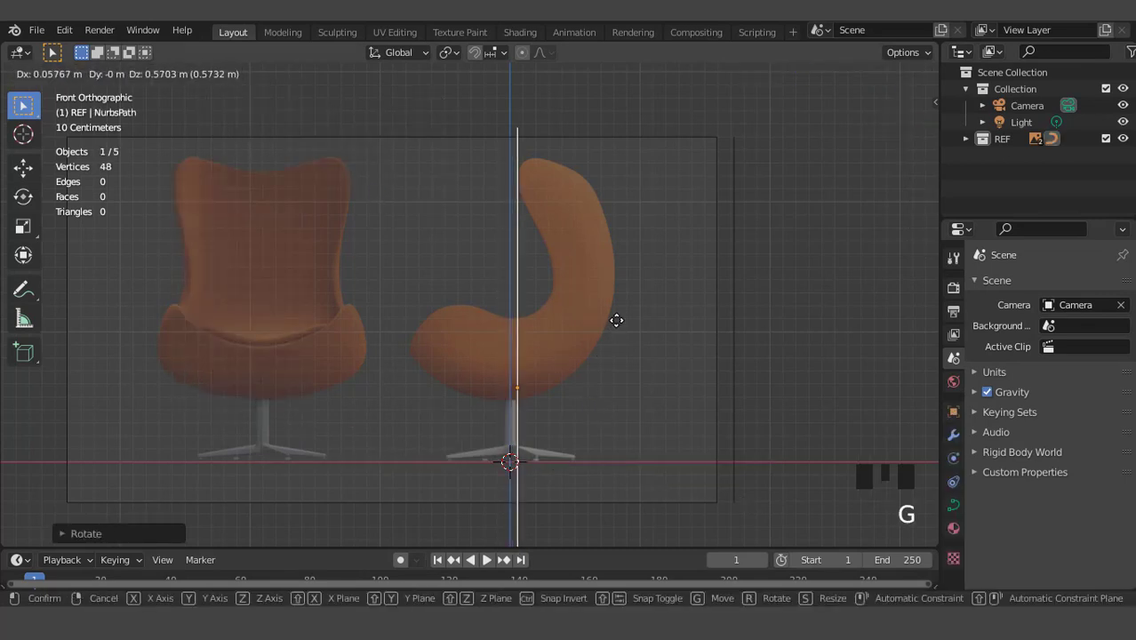
pyautogui.click(616, 292)
pyautogui.press('s')
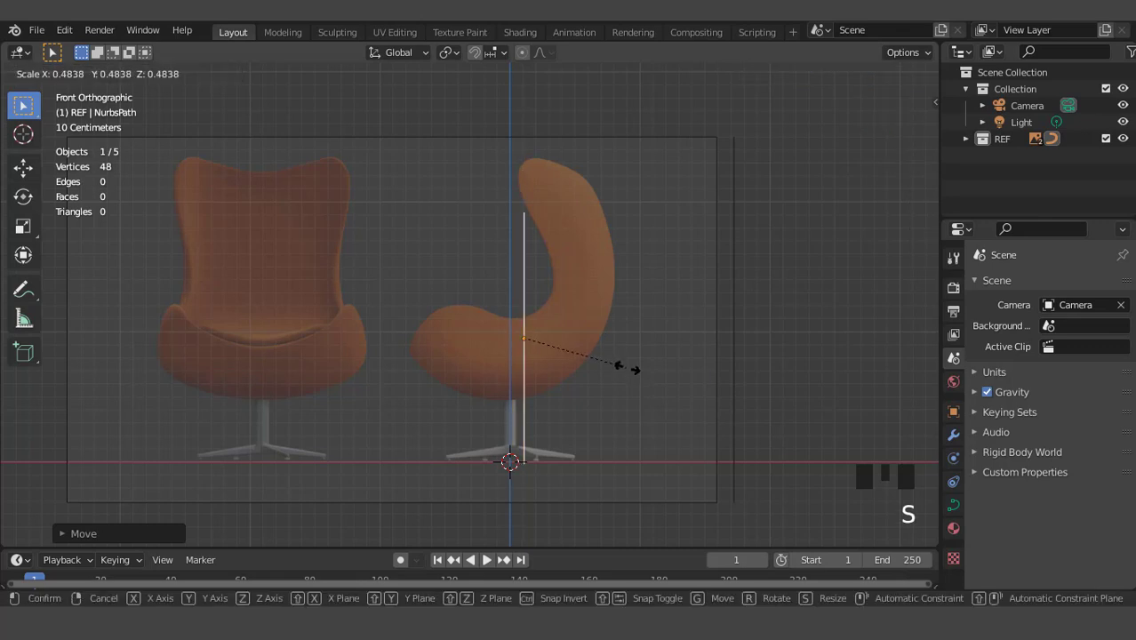
pyautogui.click(628, 368)
pyautogui.press('g')
pyautogui.click(632, 338)
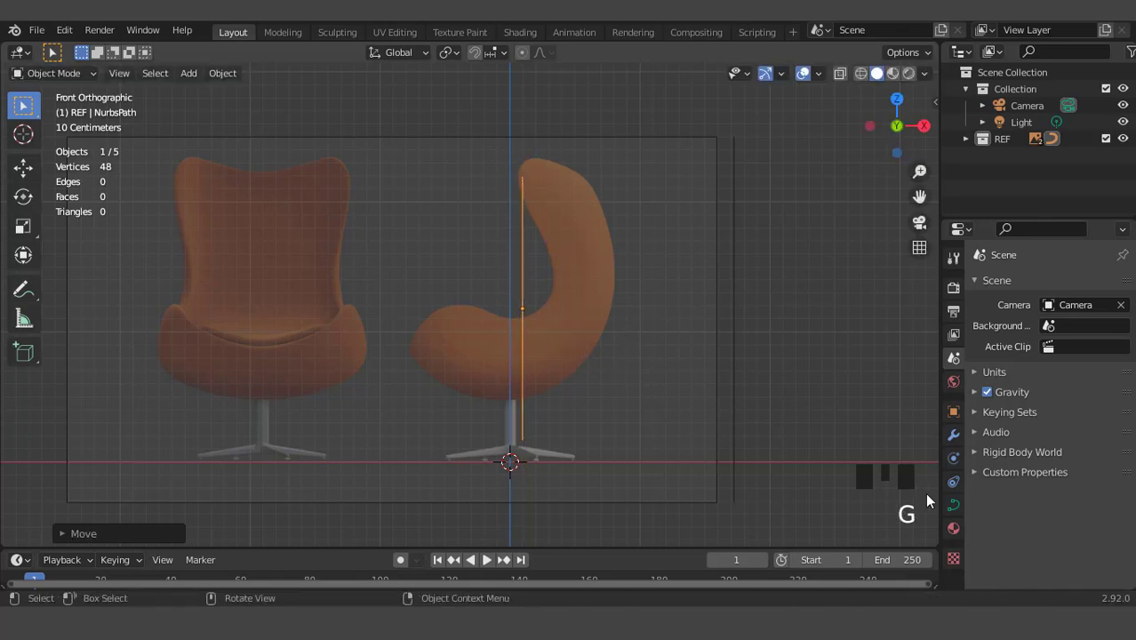
# Step: Give the path a round bevel with a depth of 0.7 m and lower its bevel resolution by one
pyautogui.click(953, 505)
pyautogui.scroll(-6, 990, 447)
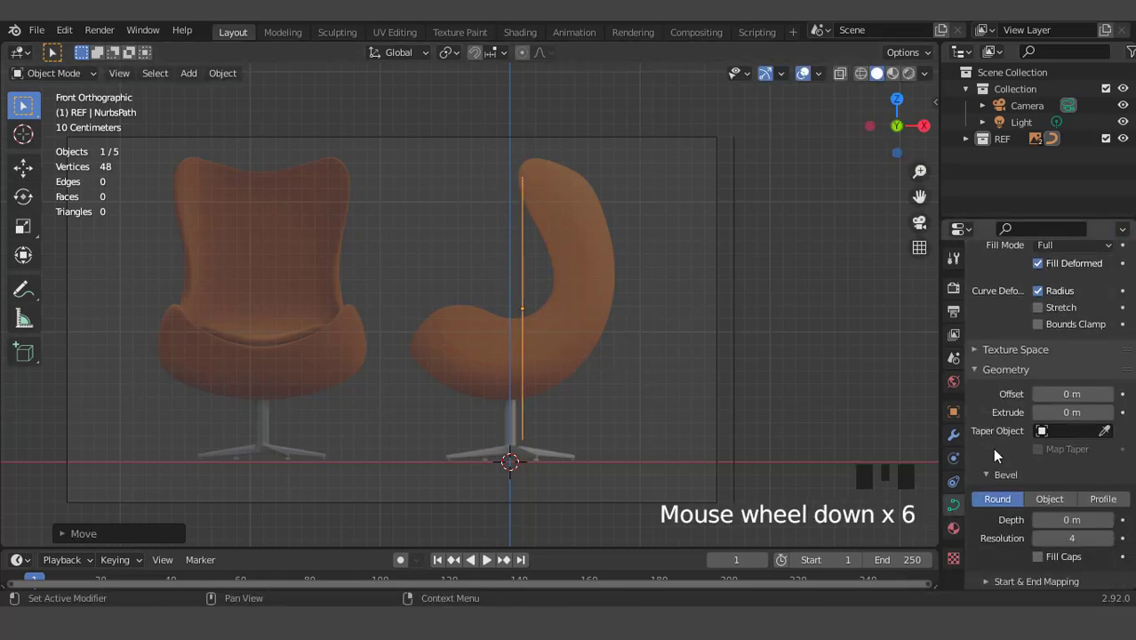
pyautogui.scroll(-2, 992, 447)
pyautogui.moveTo(1056, 454); pyautogui.dragTo(1119, 454)
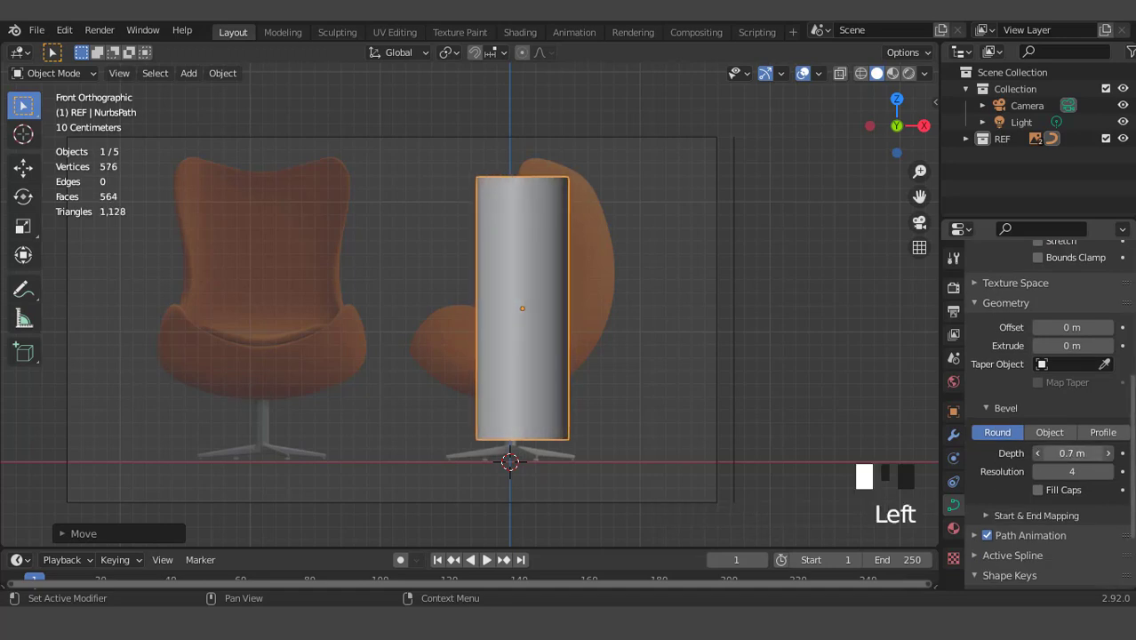
pyautogui.click(1031, 472)
pyautogui.scroll(6, 1055, 378)
pyautogui.scroll(2, 1071, 321)
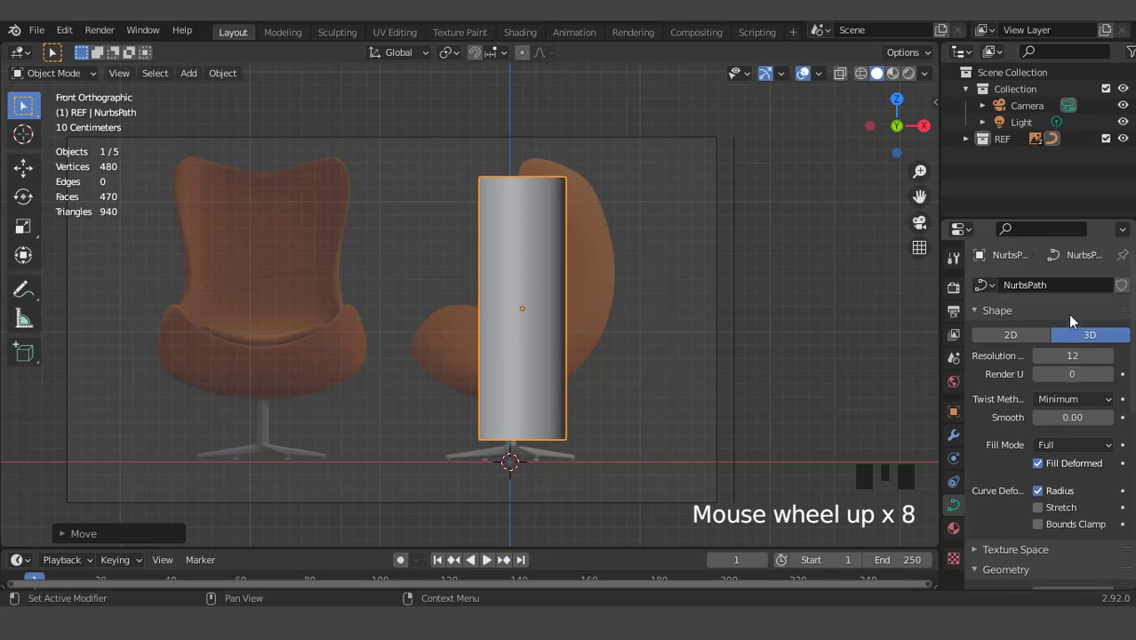
# Step: Display the scene as wireframe and set the path's preview resolution to 3
pyautogui.click(859, 73)
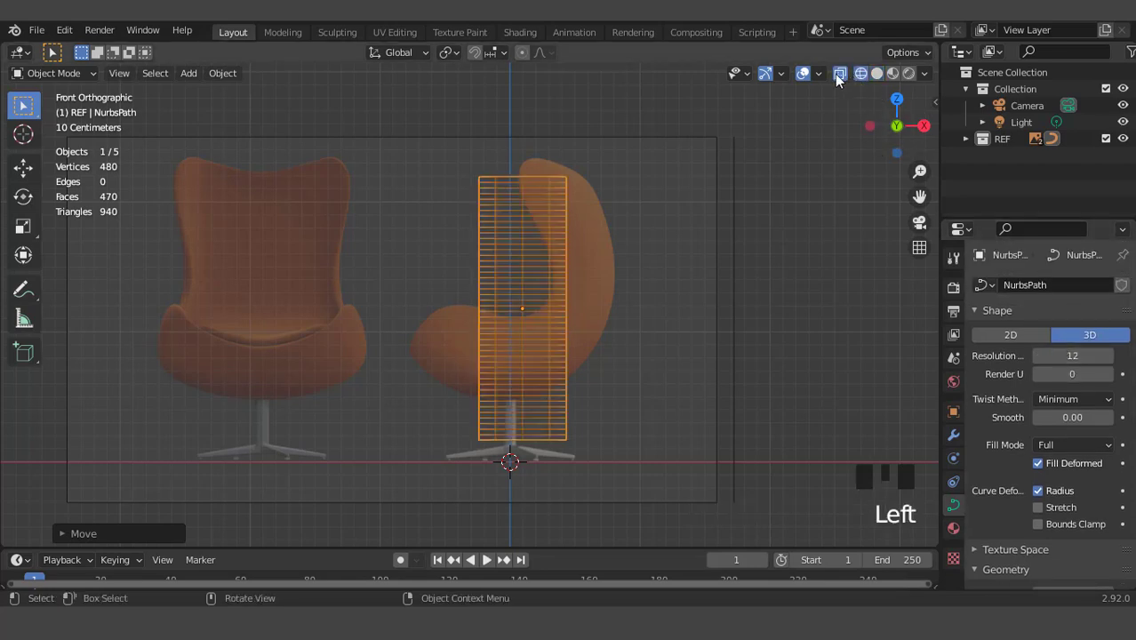
pyautogui.moveTo(1077, 355); pyautogui.dragTo(1031, 356)
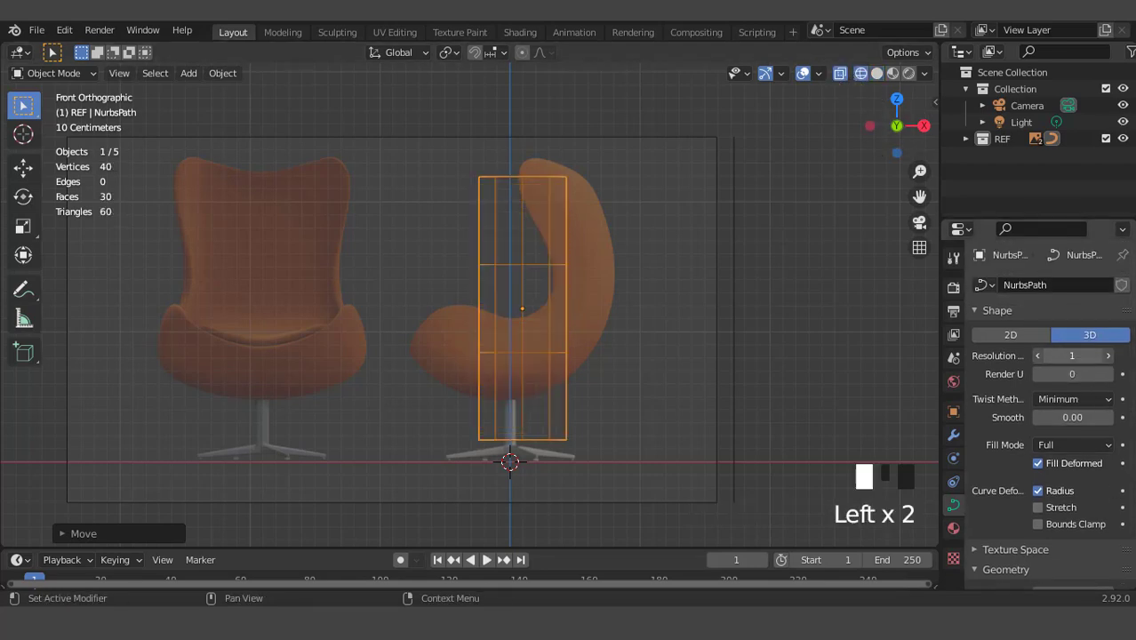
pyautogui.click(1108, 356)
pyautogui.click(1109, 356)
# Step: In Edit Mode, move the path's top control point to the headrest tip and the second point onto the upper backrest
pyautogui.scroll(3, 621, 322)
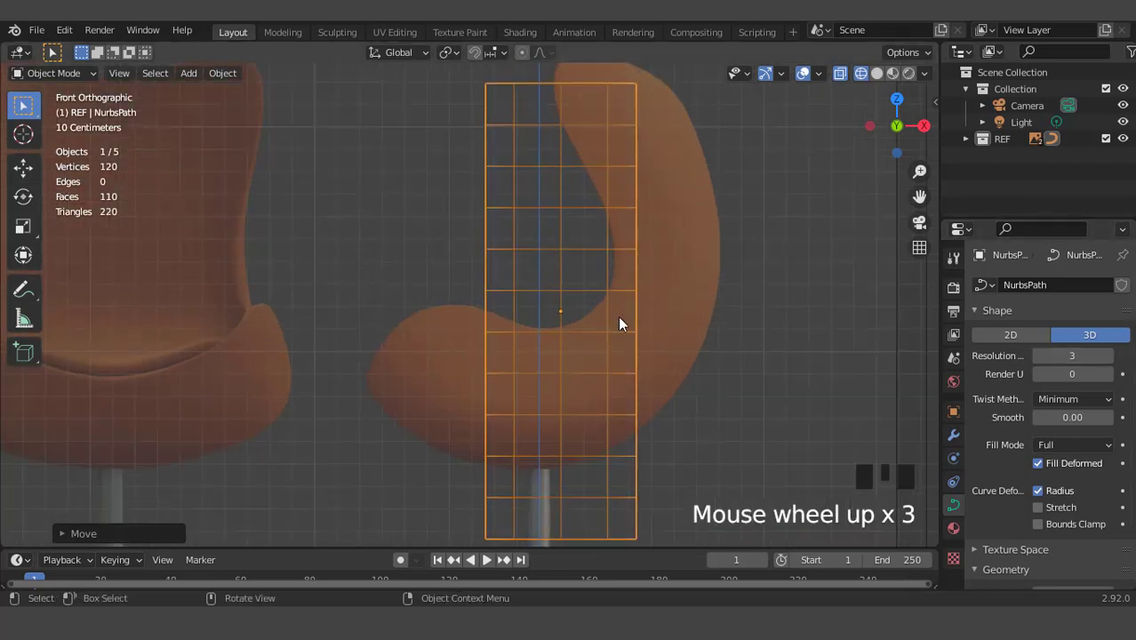
pyautogui.press('Tab')
pyautogui.scroll(-3, 618, 311)
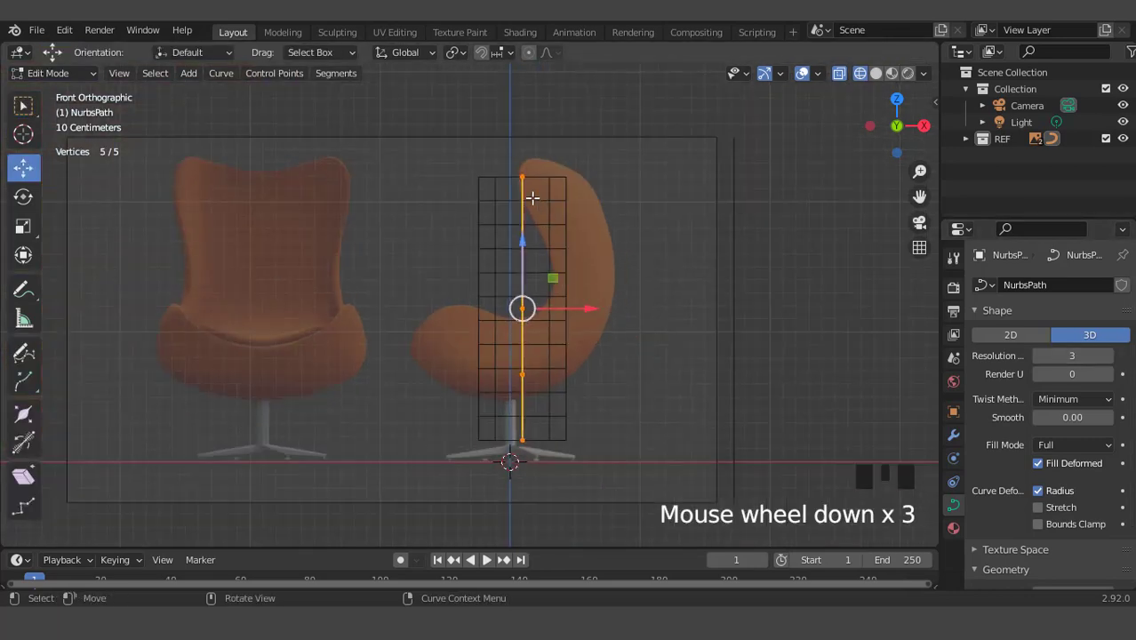
pyautogui.click(532, 196)
pyautogui.scroll(1, 570, 201)
pyautogui.press('g')
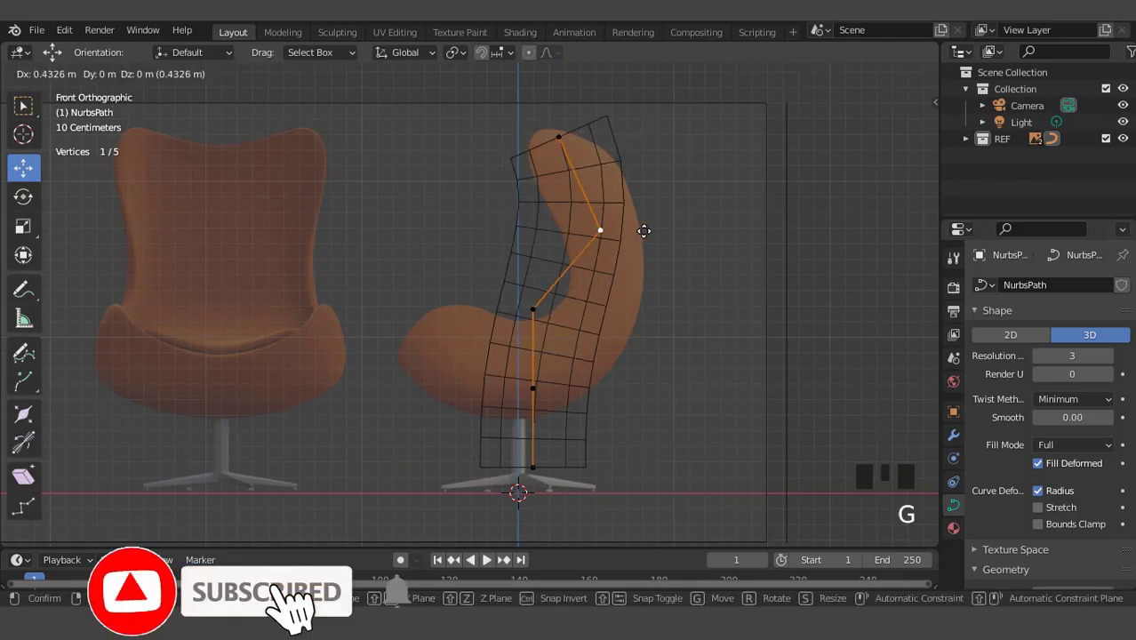
pyautogui.click(658, 233)
pyautogui.press('g')
pyautogui.click(654, 264)
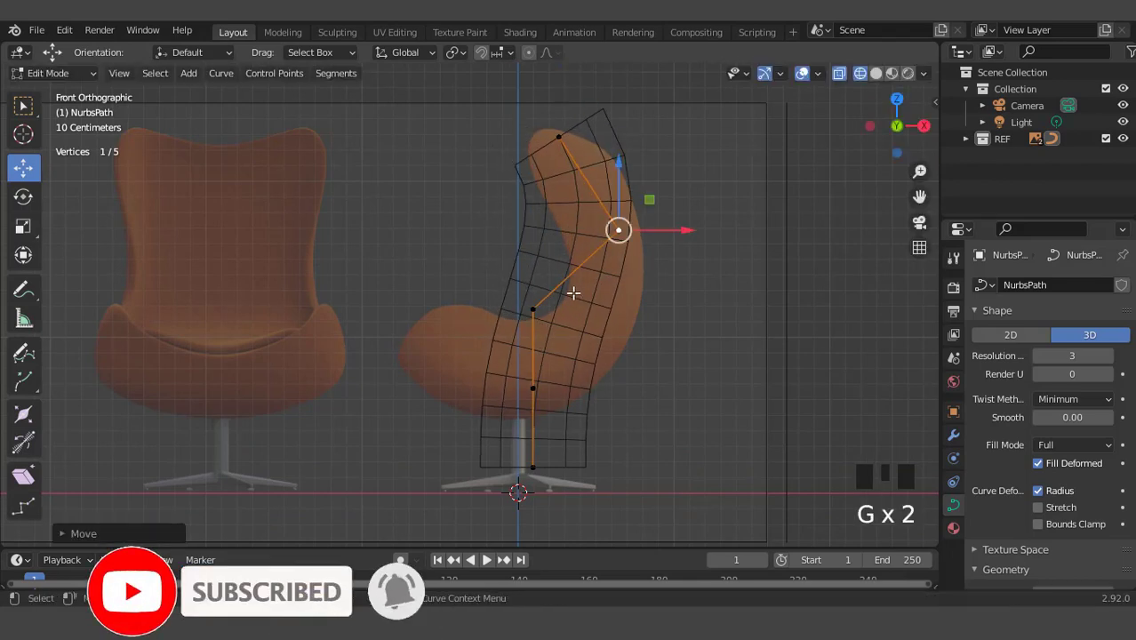
# Step: Move the third and fourth control points outward to follow the lower backrest's curve in the reference
pyautogui.click(533, 309)
pyautogui.press('g')
pyautogui.click(648, 304)
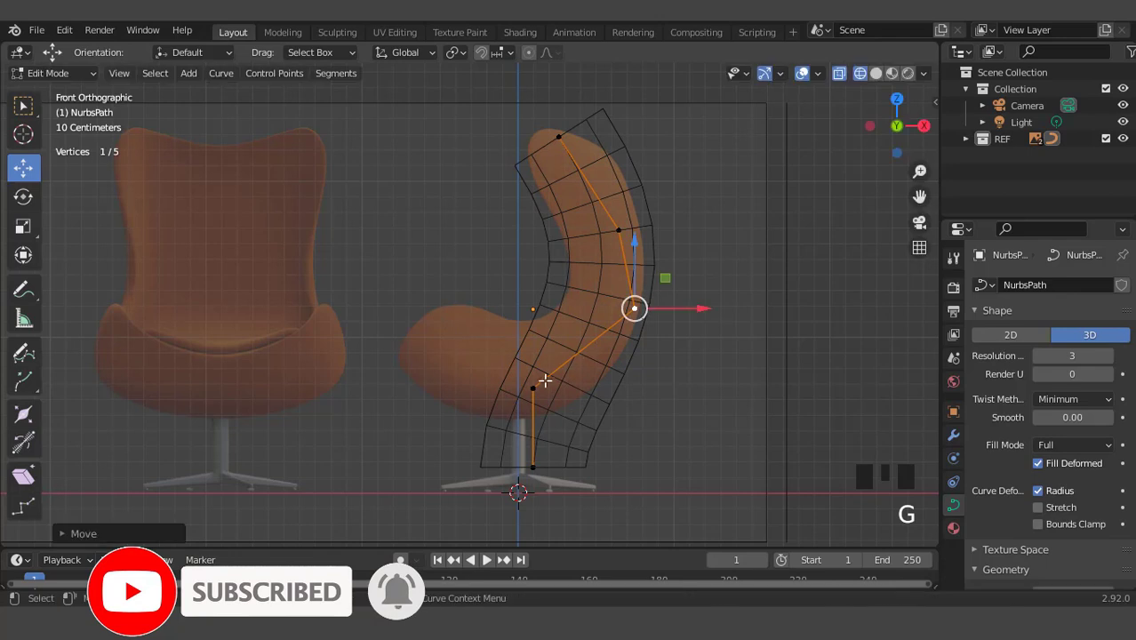
pyautogui.click(532, 387)
pyautogui.press('g')
pyautogui.click(578, 388)
# Step: Place the last control point at the seat's front tip and lower the fourth point beneath the seat to round the curve
pyautogui.click(534, 464)
pyautogui.press('g')
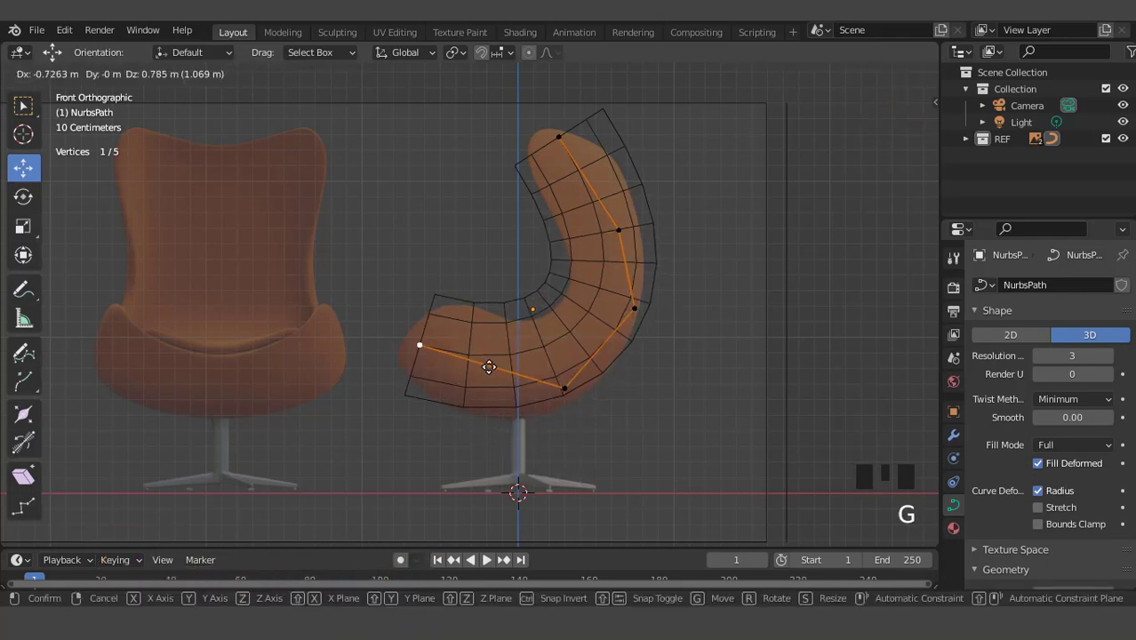
pyautogui.click(489, 368)
pyautogui.press('g')
pyautogui.click(581, 407)
pyautogui.click(566, 388)
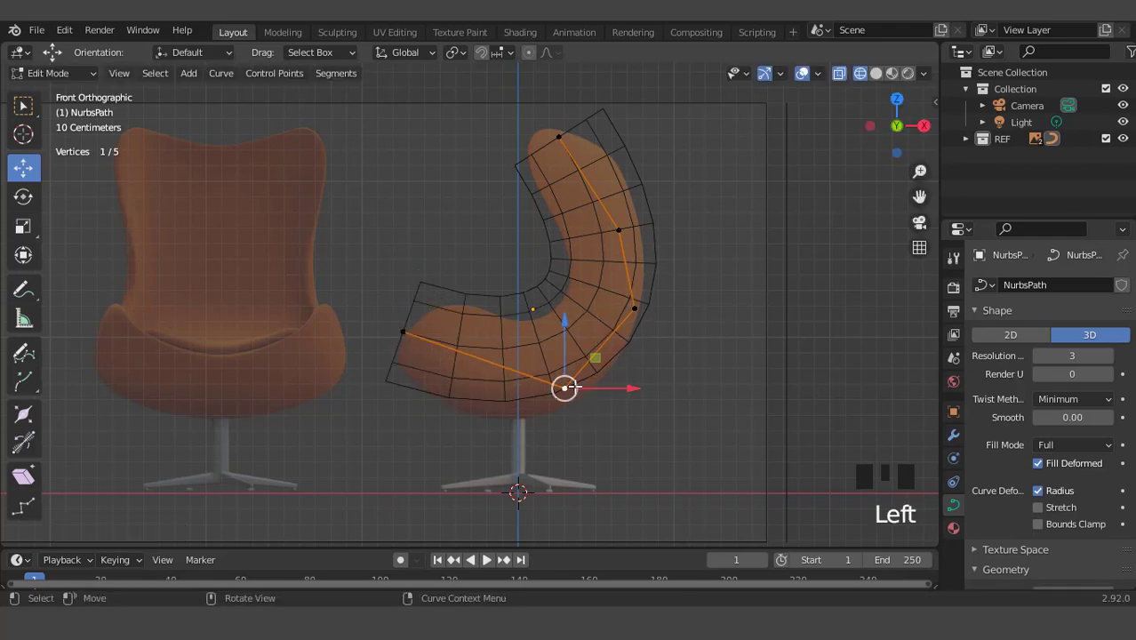
pyautogui.press('g')
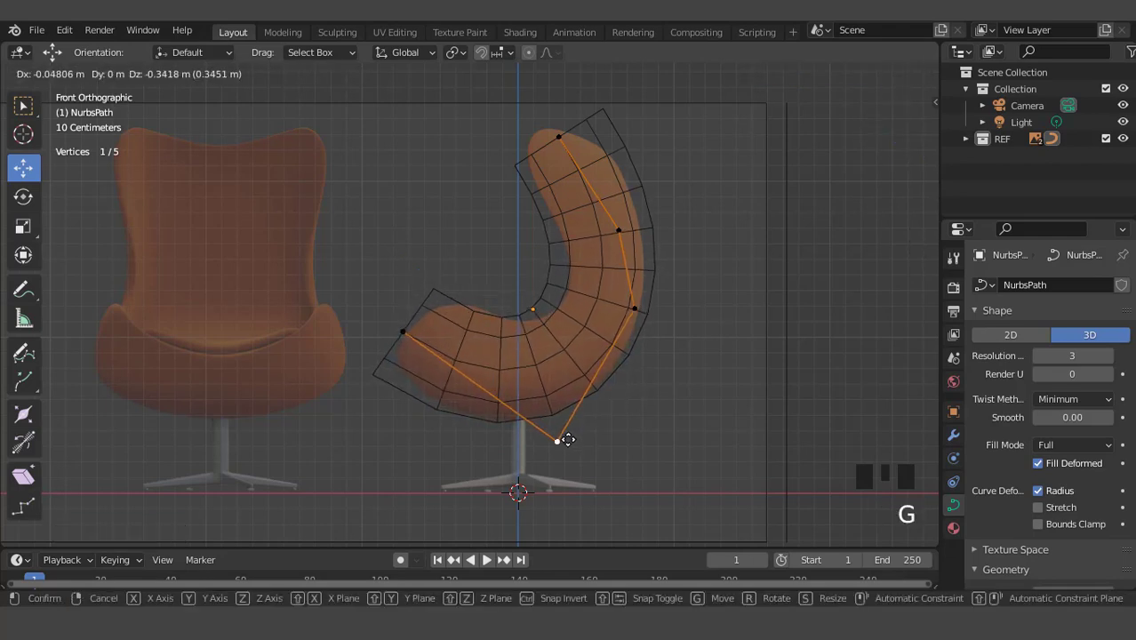
pyautogui.click(571, 442)
# Step: Shrink the tube's radius at the third and second control points and nudge the third point to match the backrest's thickness
pyautogui.click(624, 310)
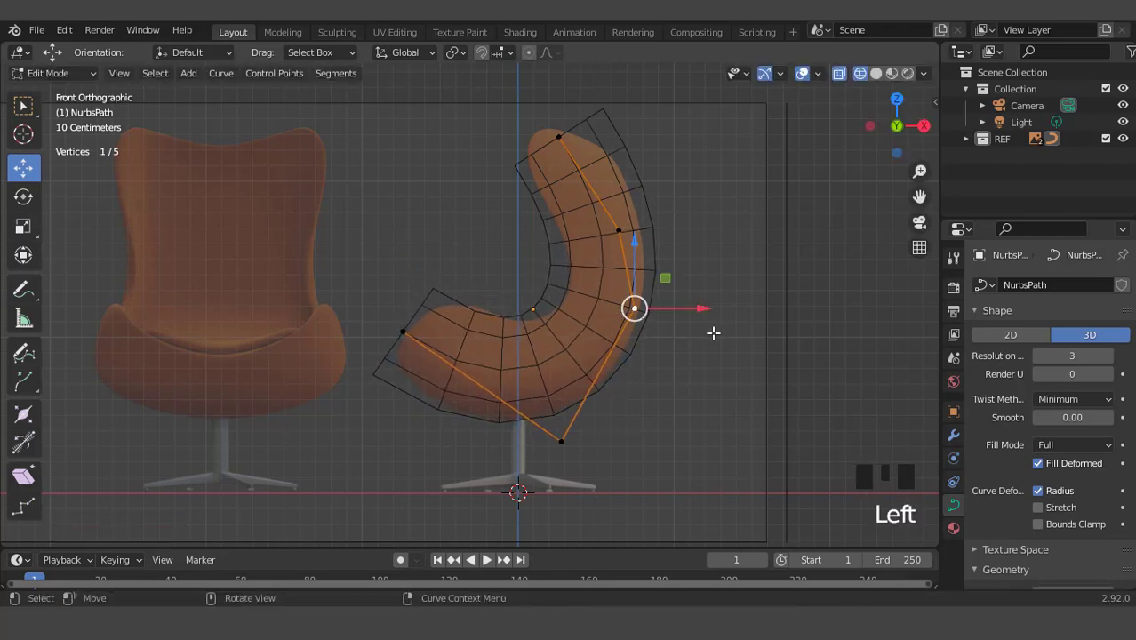
pyautogui.hotkey('alt', 's')
pyautogui.click(665, 310)
pyautogui.press('g')
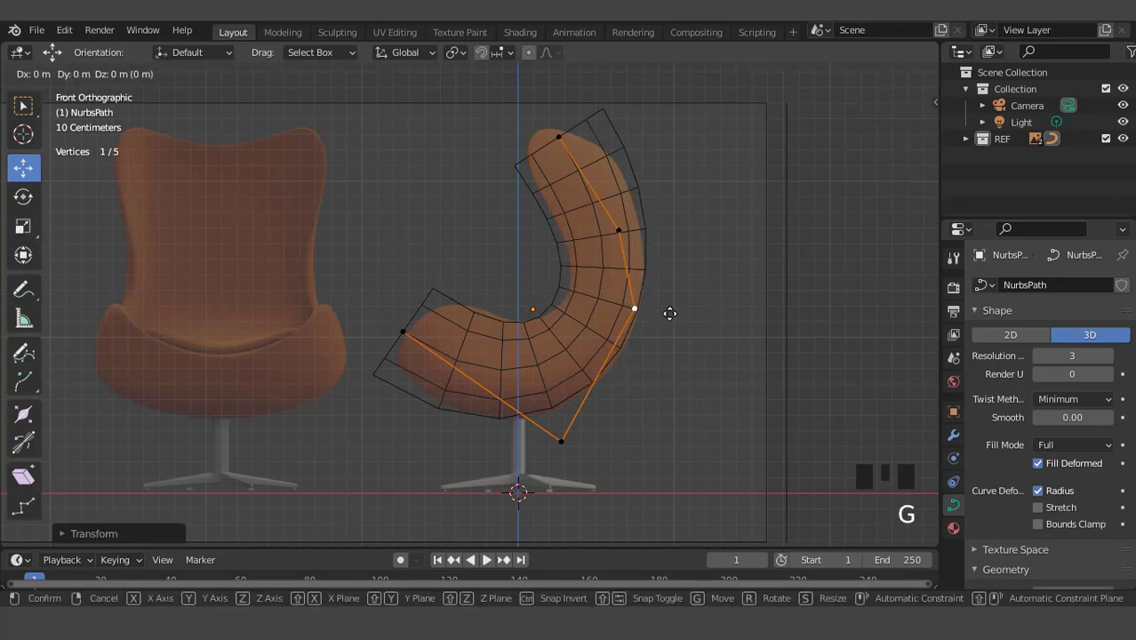
pyautogui.click(675, 318)
pyautogui.click(621, 229)
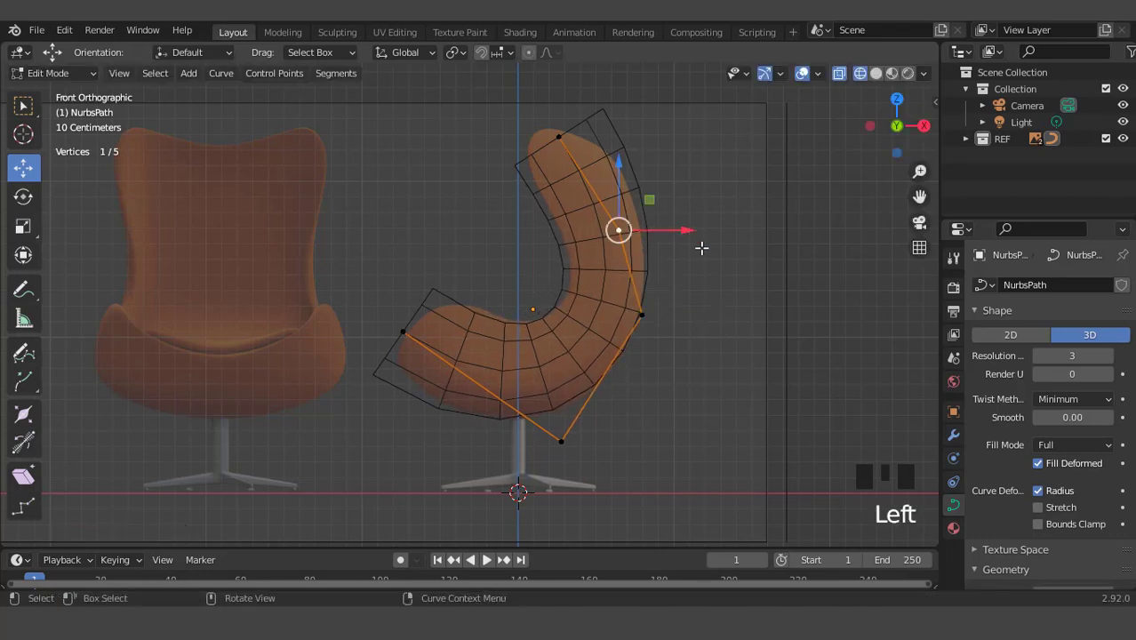
pyautogui.hotkey('alt', 's')
pyautogui.click(616, 228)
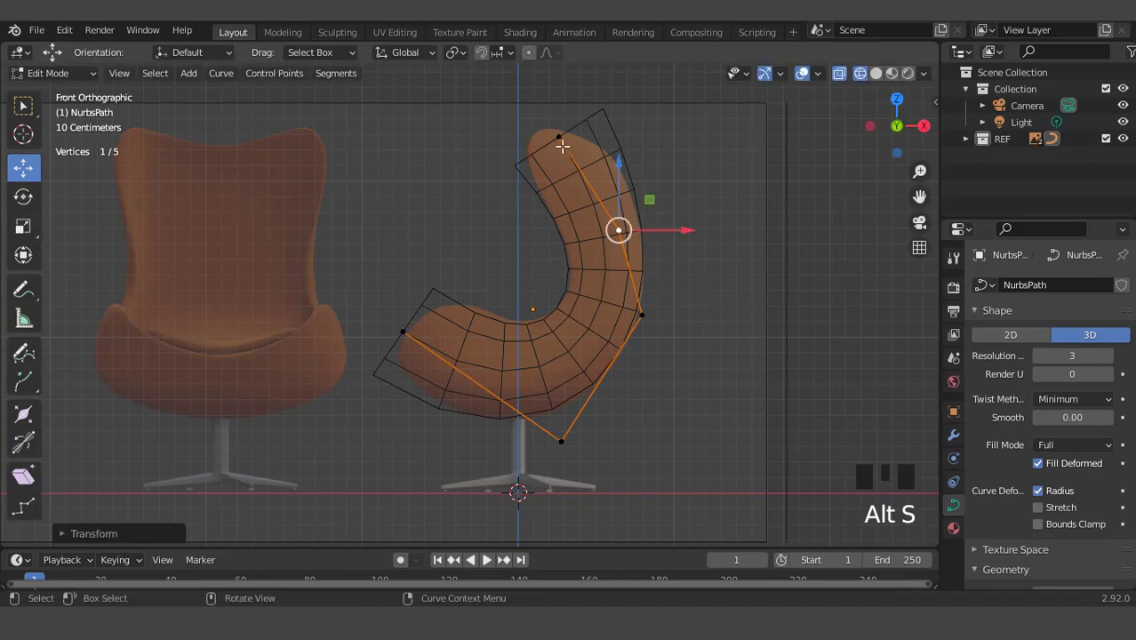
# Step: Shrink the tube's radius at the top control point and shift that point slightly to fit the headrest
pyautogui.click(558, 136)
pyautogui.hotkey('alt', 's')
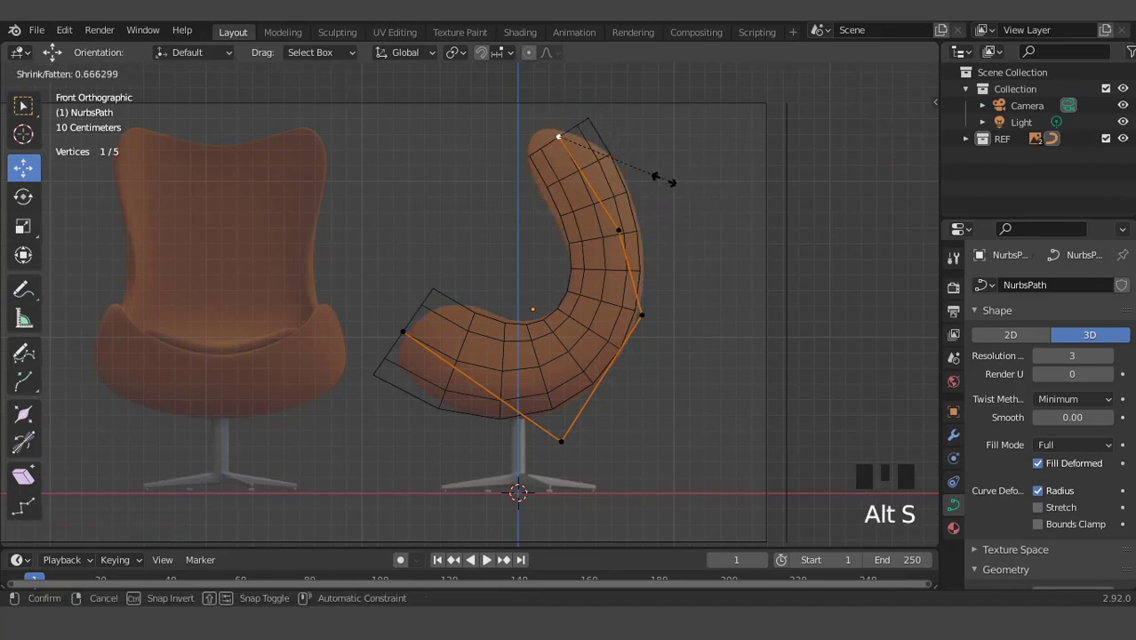
pyautogui.click(689, 188)
pyautogui.press('g')
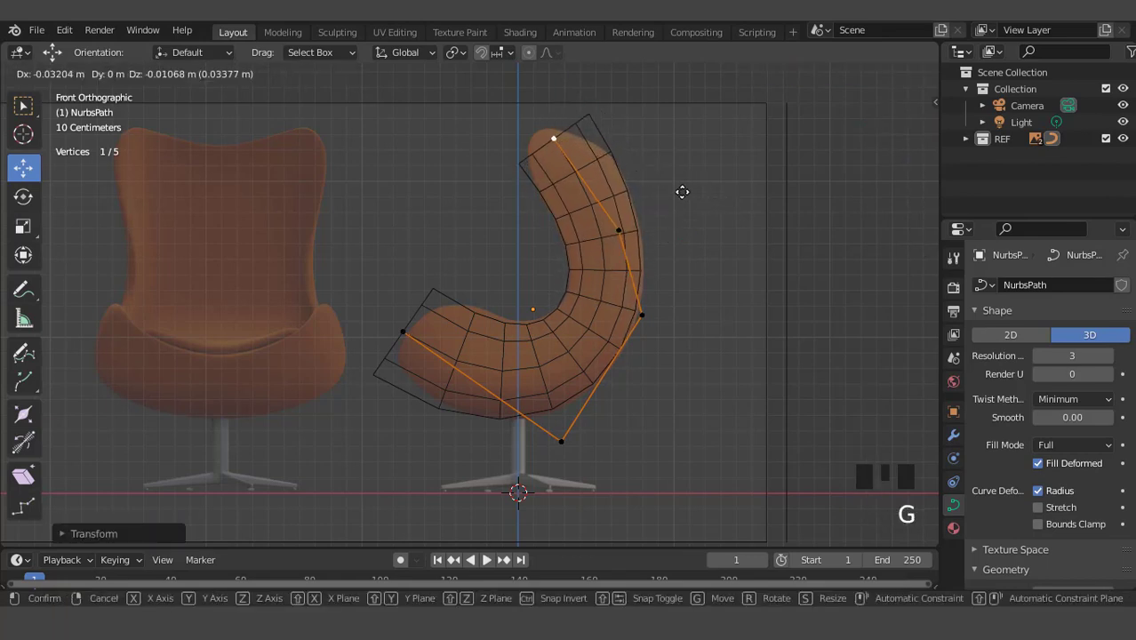
pyautogui.click(679, 188)
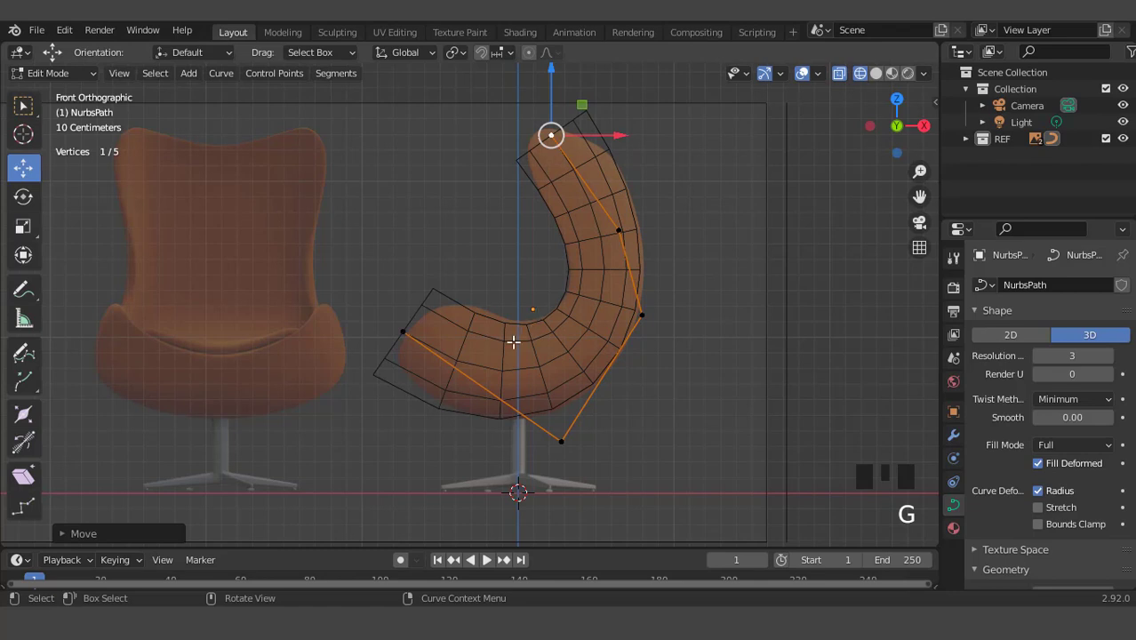
# Step: In Object Mode, scale the tube along Y by about 2.1 to match the chair's width in the front-view reference
pyautogui.scroll(2, 497, 344)
pyautogui.scroll(-2, 520, 334)
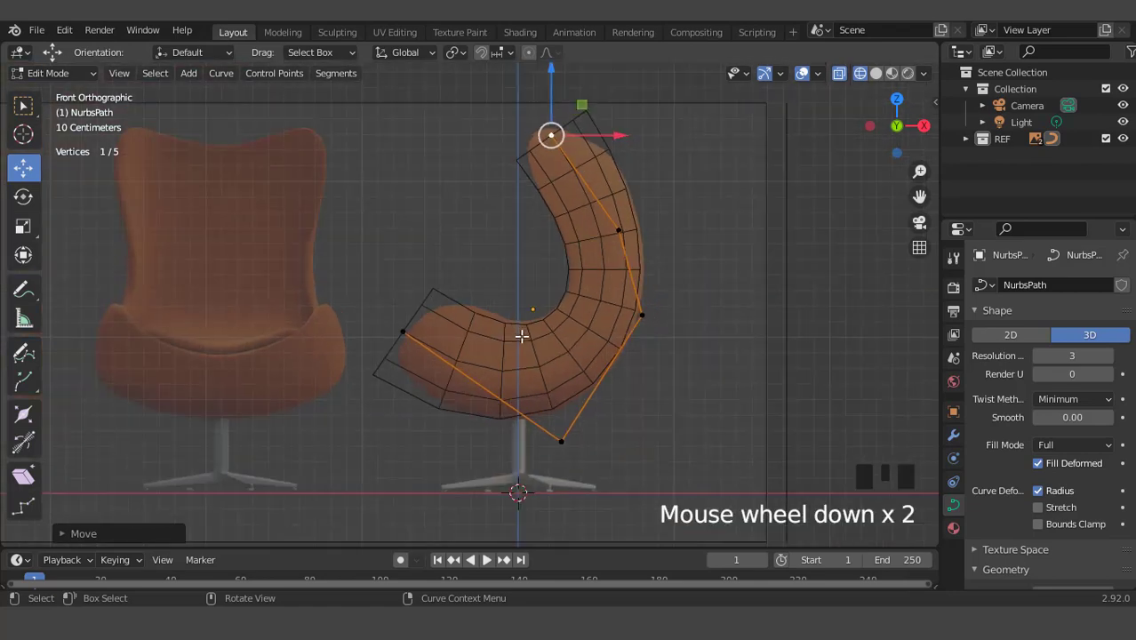
pyautogui.press('ctrl+KP_3')
pyautogui.press('Tab')
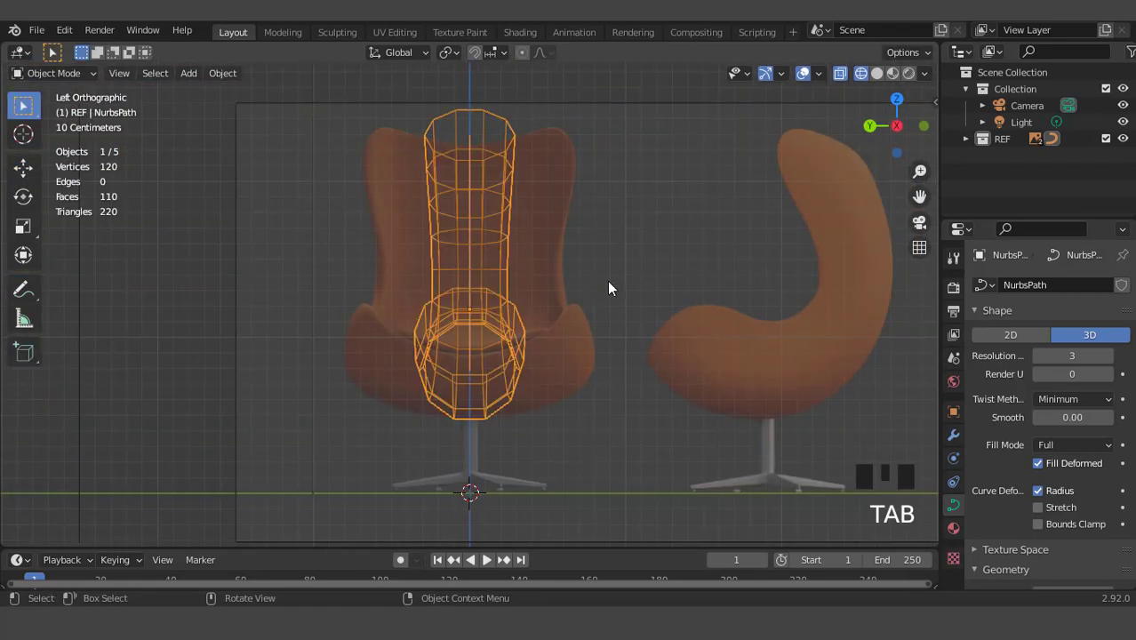
pyautogui.press('s')
pyautogui.press('y')
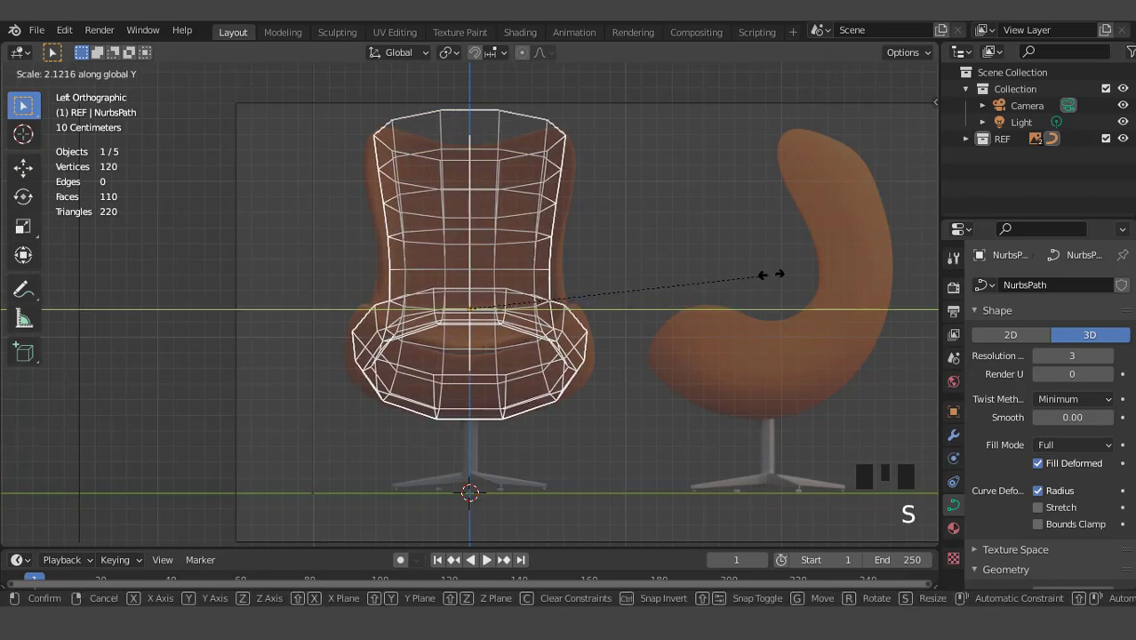
pyautogui.click(777, 272)
# Step: Return to solid shading and convert the tube curve to a mesh
pyautogui.press('KP_1')
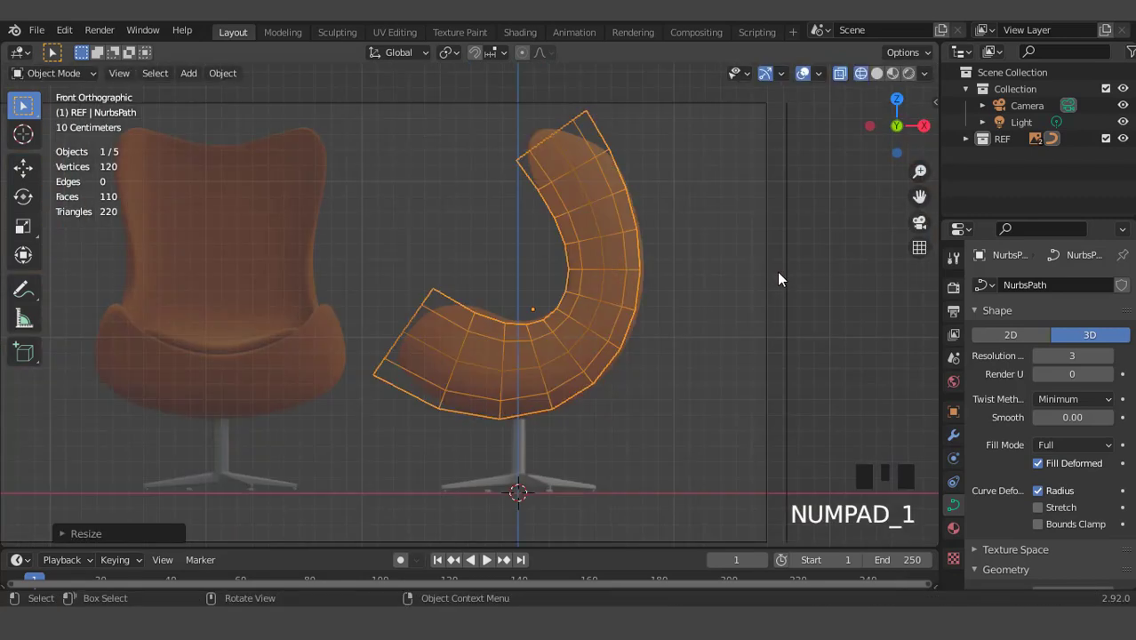
pyautogui.click(877, 73)
pyautogui.moveTo(783, 160); pyautogui.dragTo(714, 213, button='middle')
pyautogui.rightClick(713, 213)
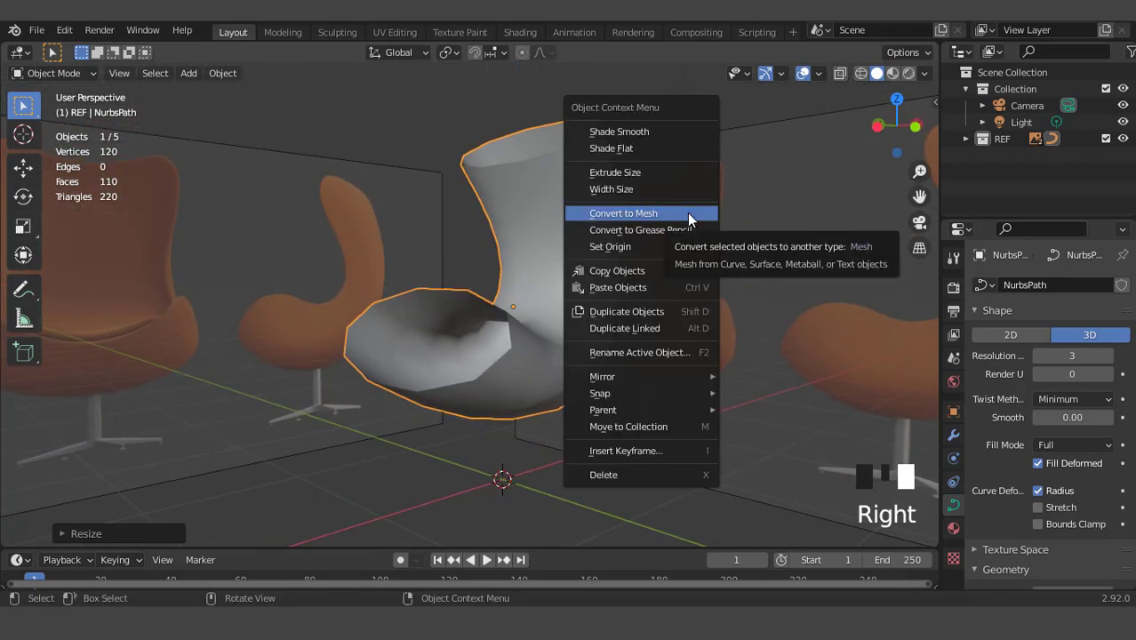
pyautogui.click(688, 212)
# Step: Delete the lengthwise face loop on the tube's inner front side together with its adjacent face loops
pyautogui.press('Tab')
pyautogui.moveTo(554, 279); pyautogui.dragTo(537, 290, button='middle')
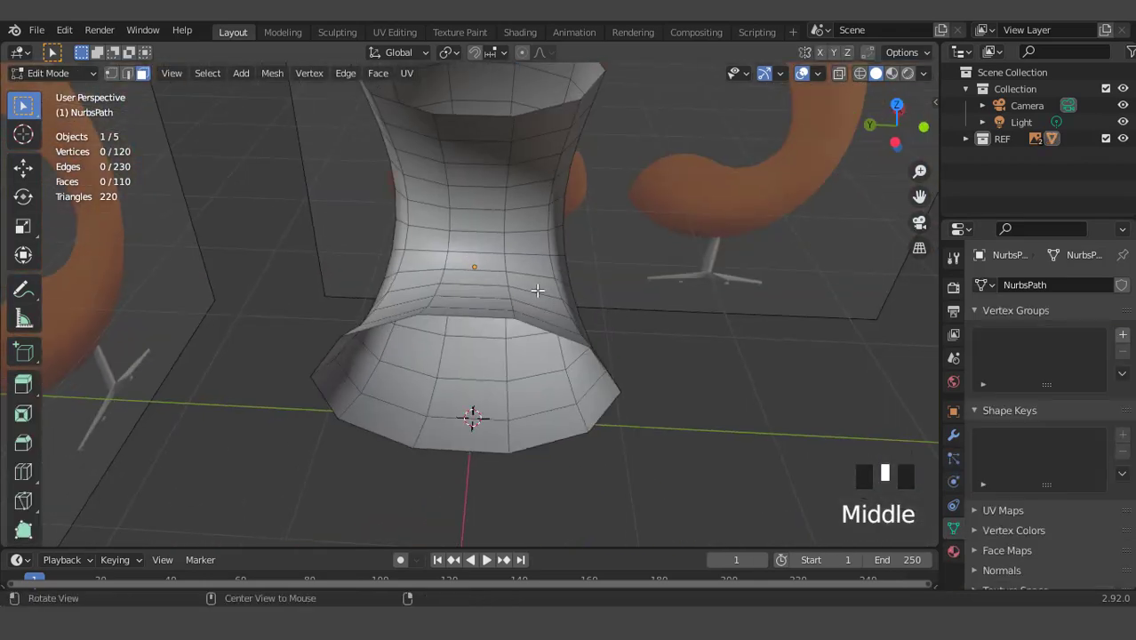
pyautogui.tripleClick(480, 253)
pyautogui.moveTo(480, 253); pyautogui.dragTo(486, 259, button='middle')
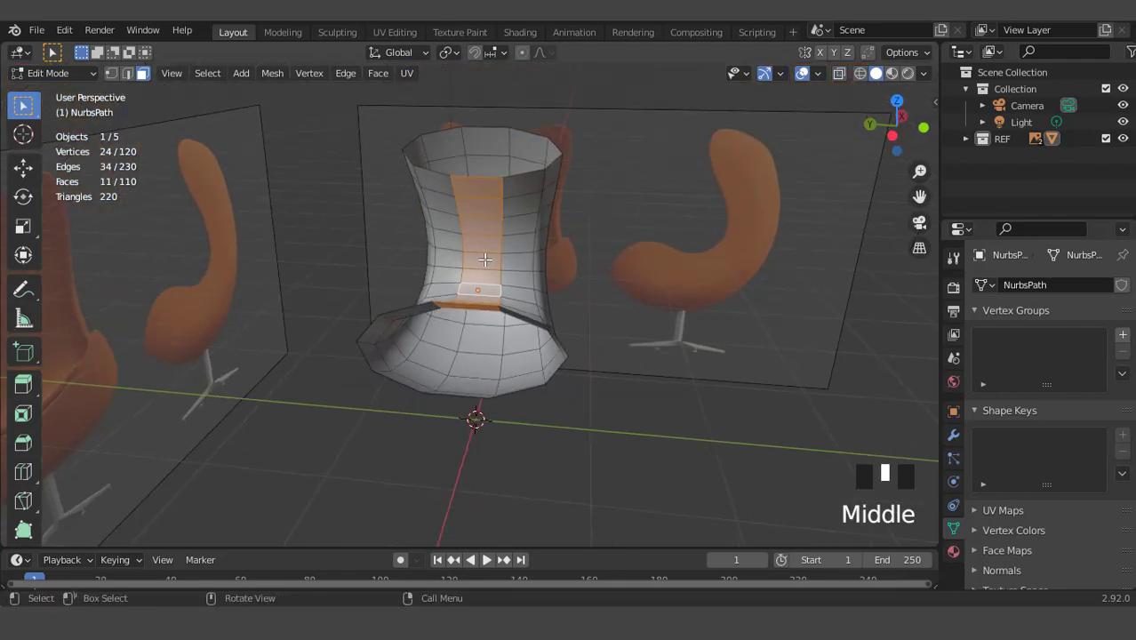
pyautogui.press('ctrl+KP_Add')
pyautogui.scroll(2, 585, 224)
pyautogui.press('x')
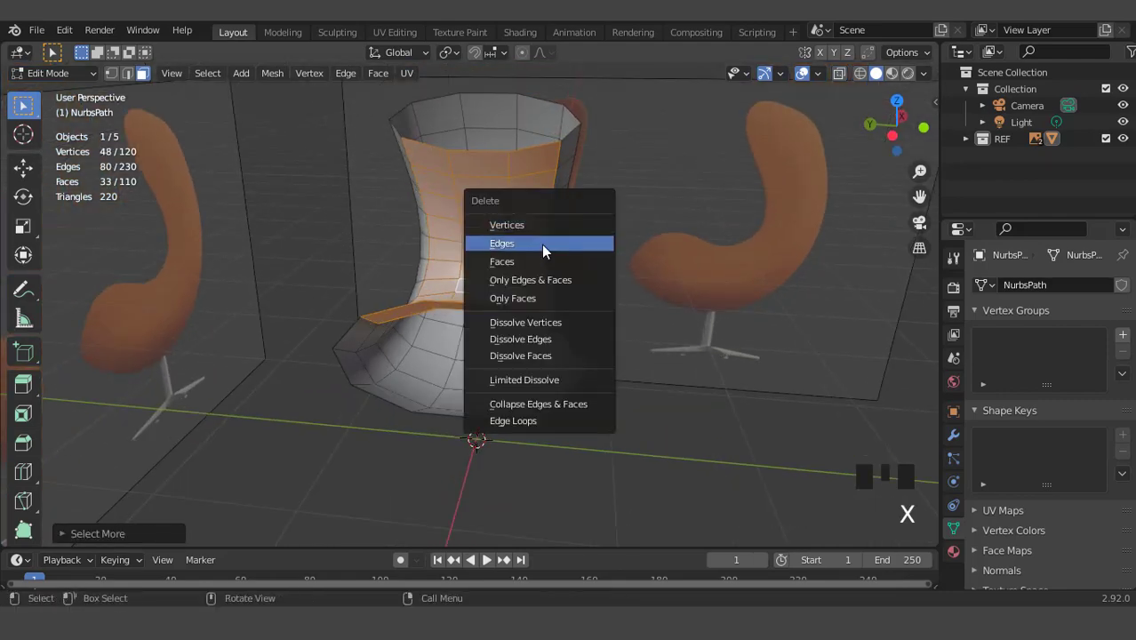
pyautogui.click(539, 265)
pyautogui.moveTo(540, 275); pyautogui.dragTo(486, 291, button='middle')
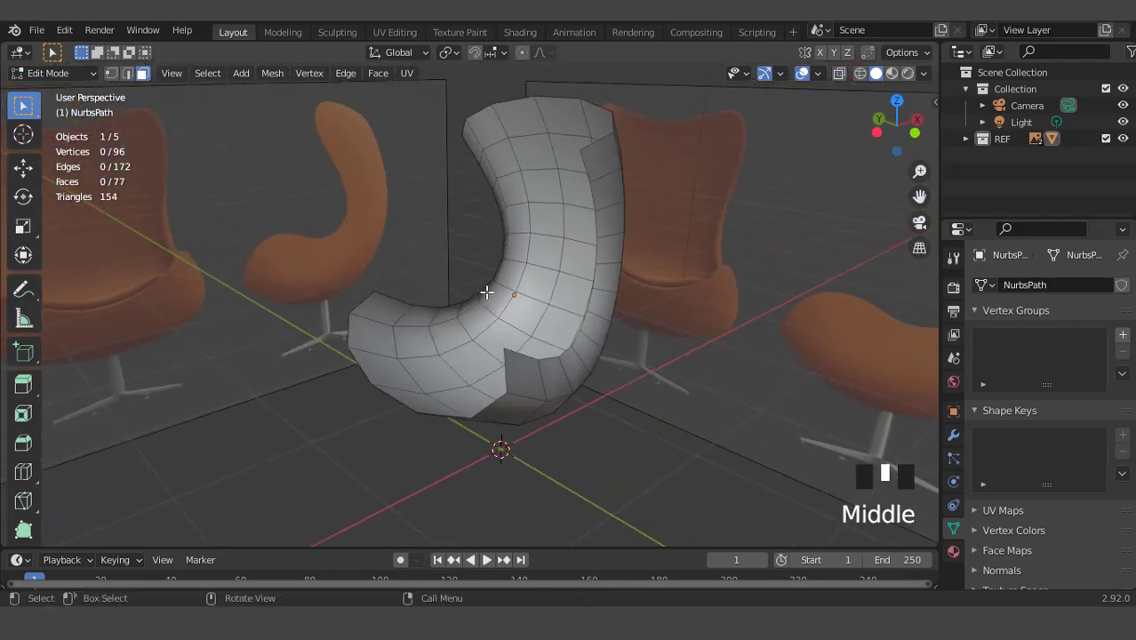
# Step: Add a centred lengthwise loop cut down the middle of the shell mesh
pyautogui.press('ctrl+KP_3')
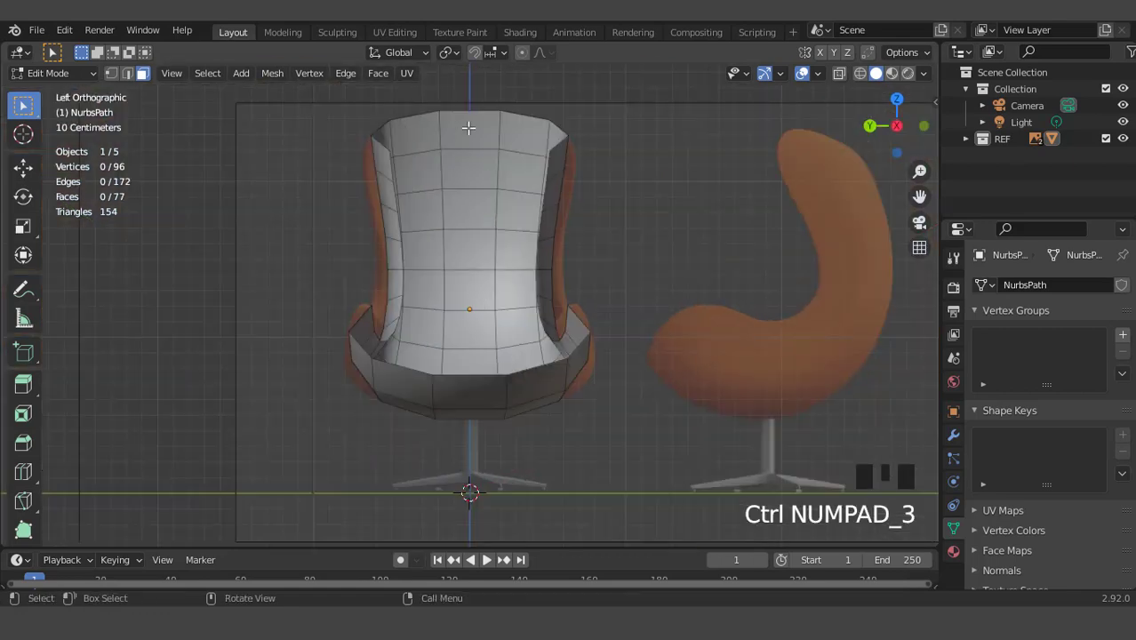
pyautogui.hotkey('ctrl', 'r')
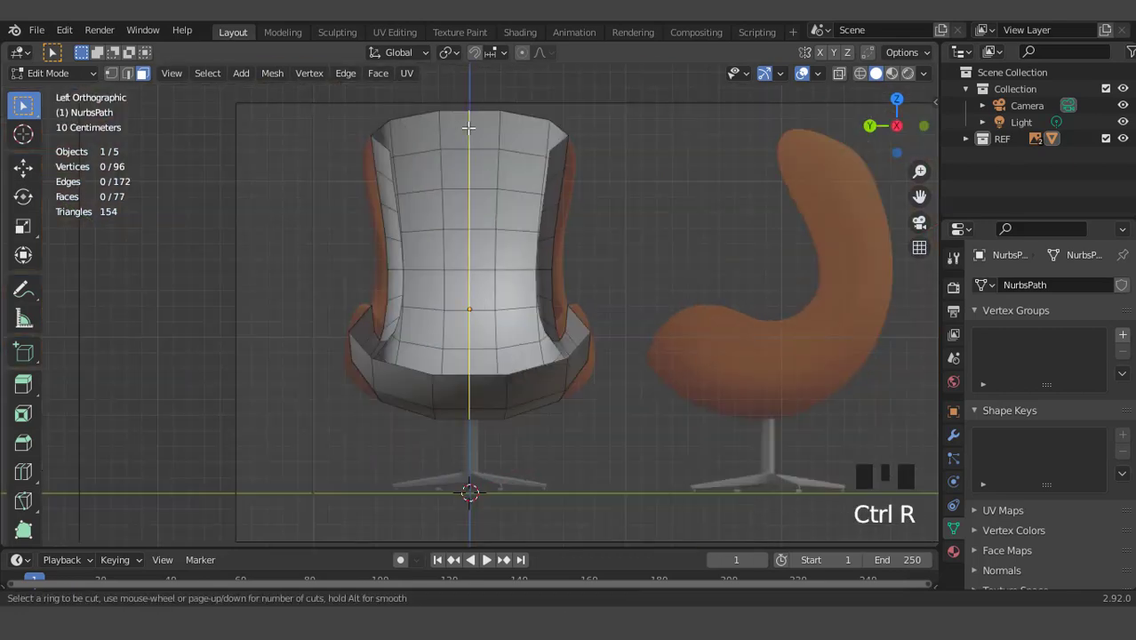
pyautogui.rightClick(468, 126)
pyautogui.rightClick(468, 123)
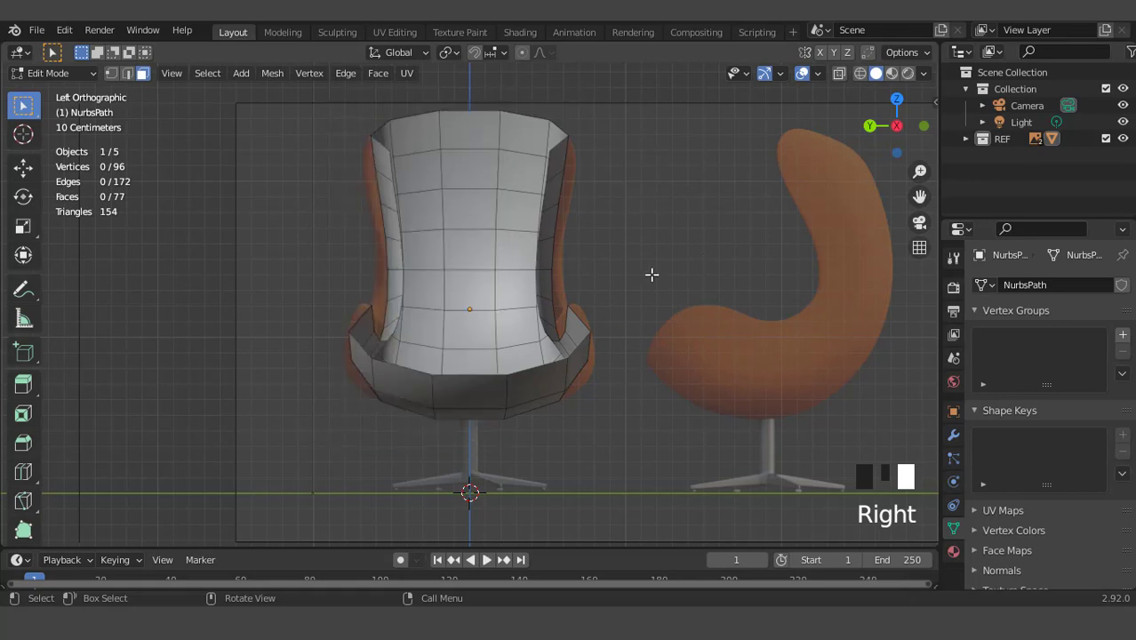
pyautogui.hotkey('ctrl', 'r')
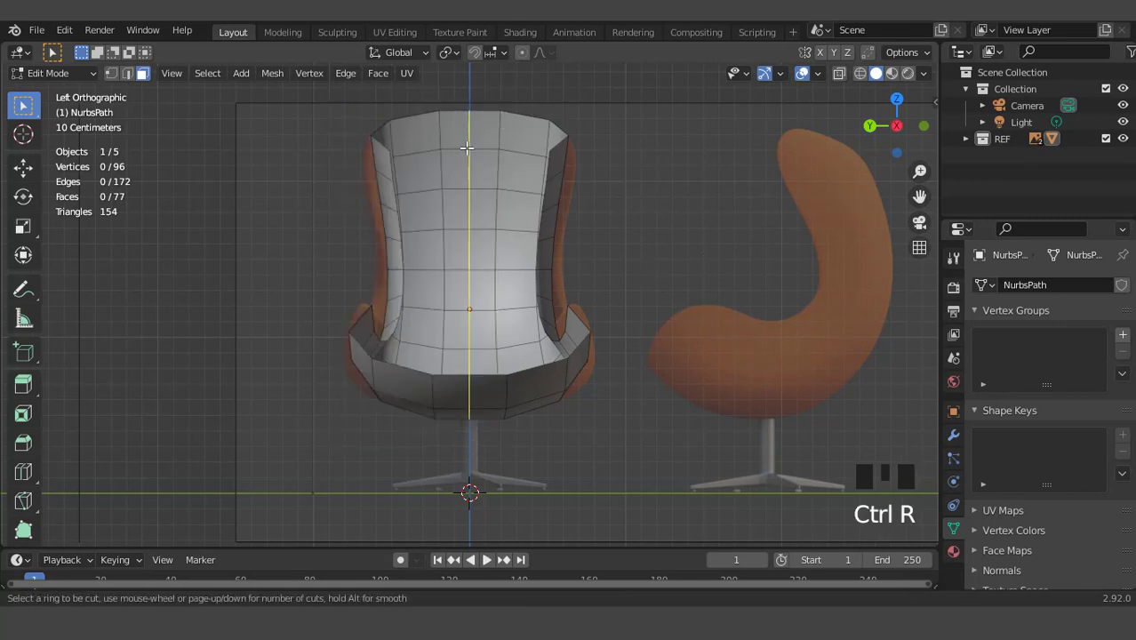
pyautogui.click(466, 147)
pyautogui.click(467, 147)
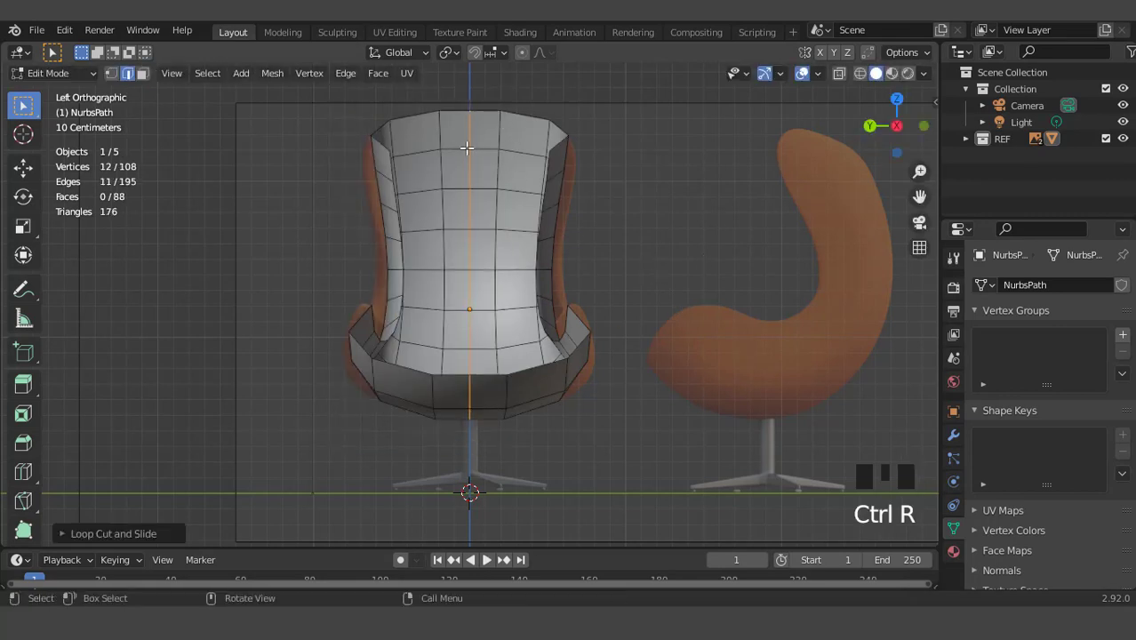
# Step: With X-ray on, delete the vertices on one side of the centre loop so that half the shell remains
pyautogui.press('1')
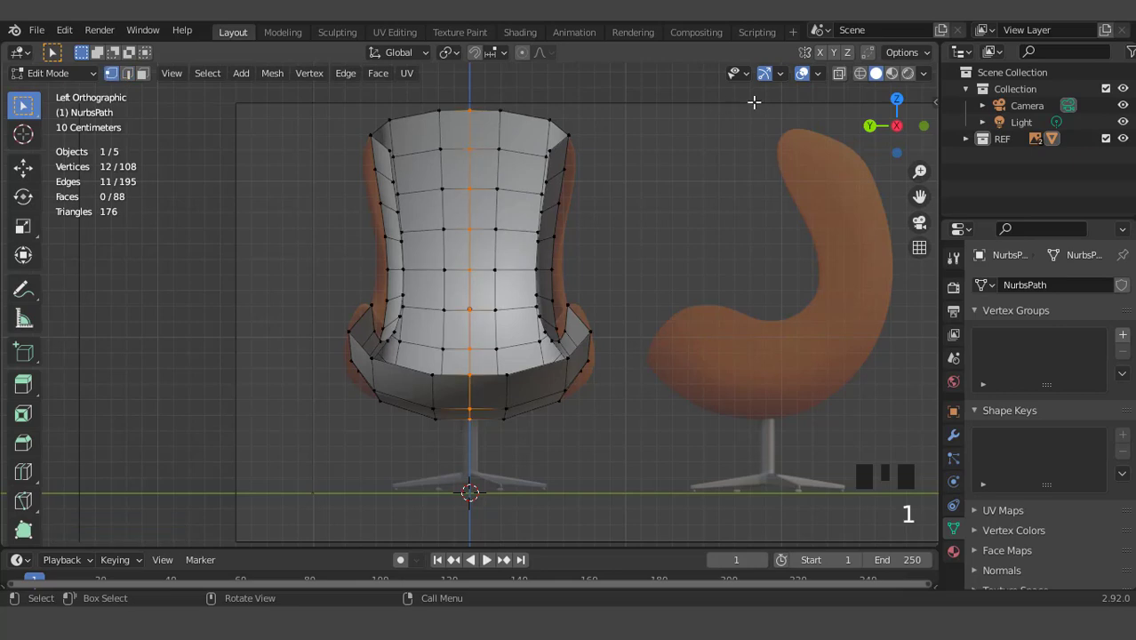
pyautogui.click(838, 73)
pyautogui.scroll(-2, 507, 160)
pyautogui.moveTo(336, 104); pyautogui.dragTo(459, 425)
pyautogui.press('x')
pyautogui.click(628, 135)
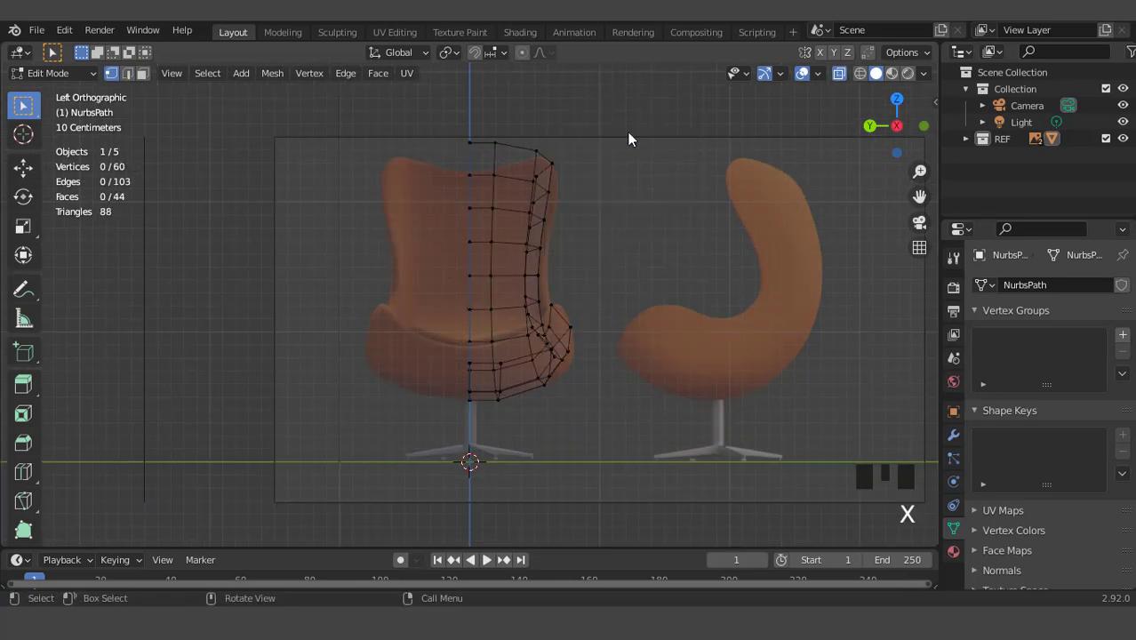
# Step: In Object Mode, add a Mirror modifier to the half shell with only the Y axis and Clipping enabled
pyautogui.press('Tab')
pyautogui.click(841, 74)
pyautogui.moveTo(729, 178); pyautogui.dragTo(918, 374, button='middle')
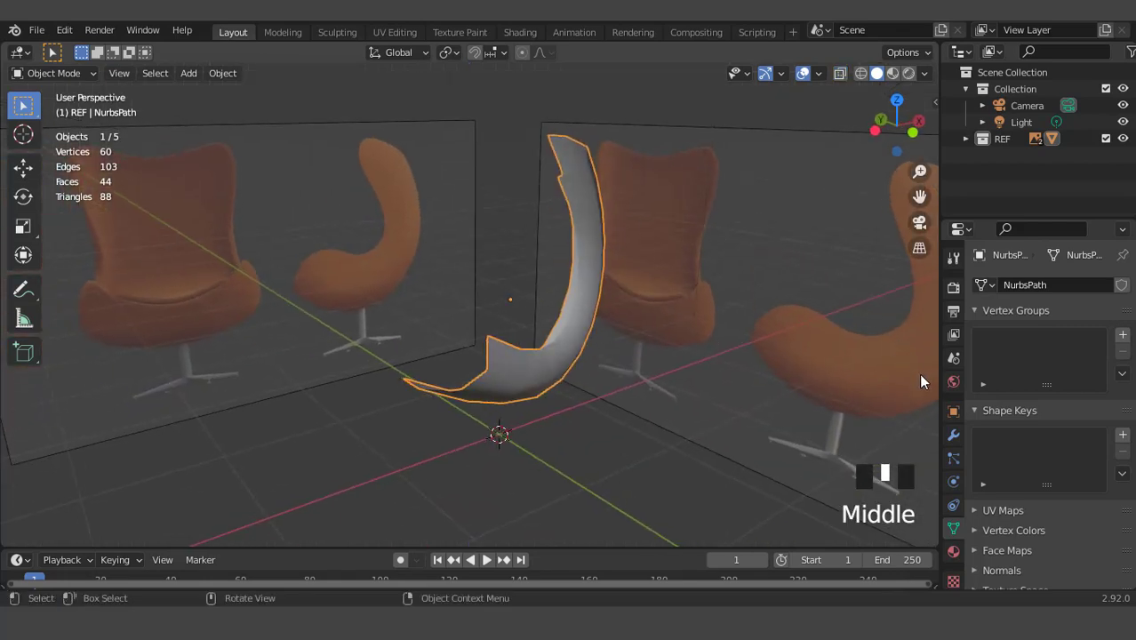
pyautogui.click(953, 435)
pyautogui.click(1007, 286)
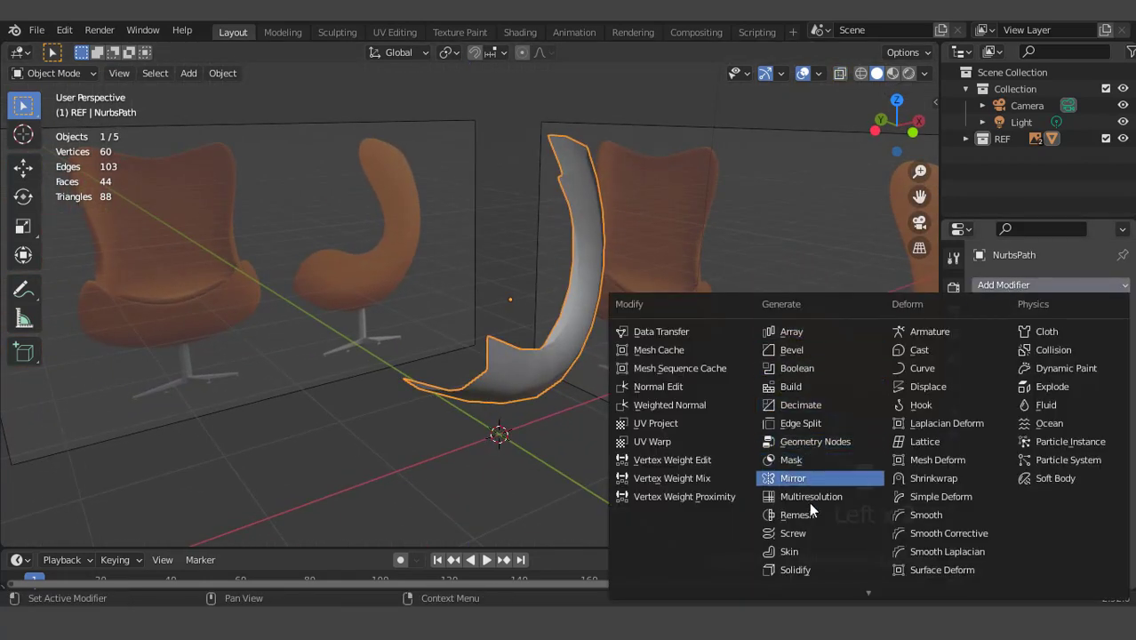
pyautogui.click(817, 475)
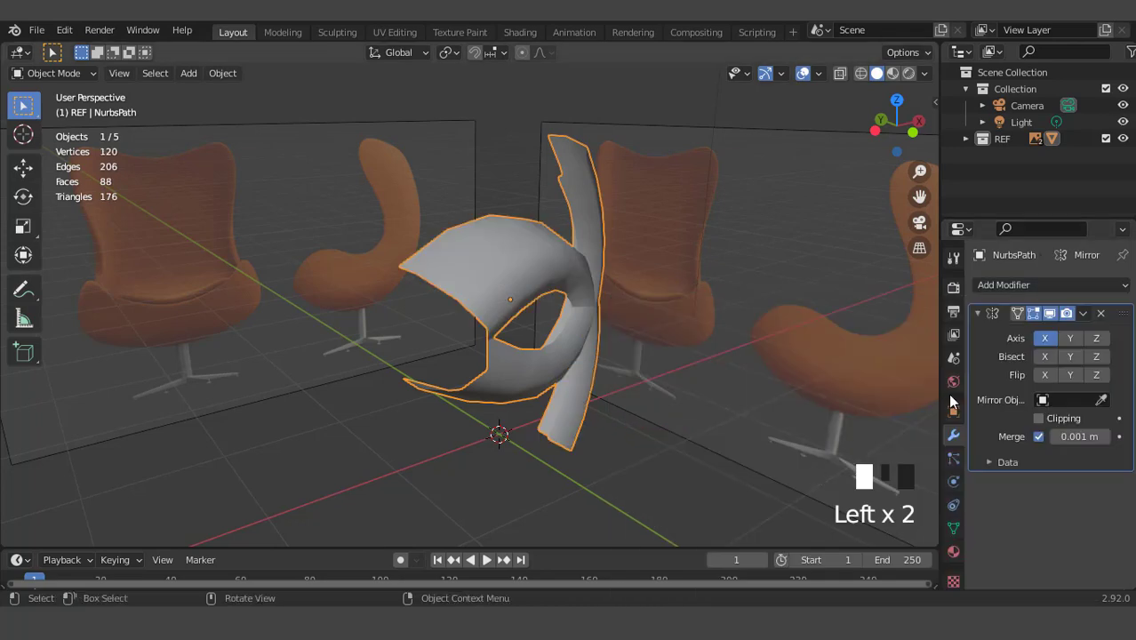
pyautogui.click(1045, 338)
pyautogui.click(1068, 339)
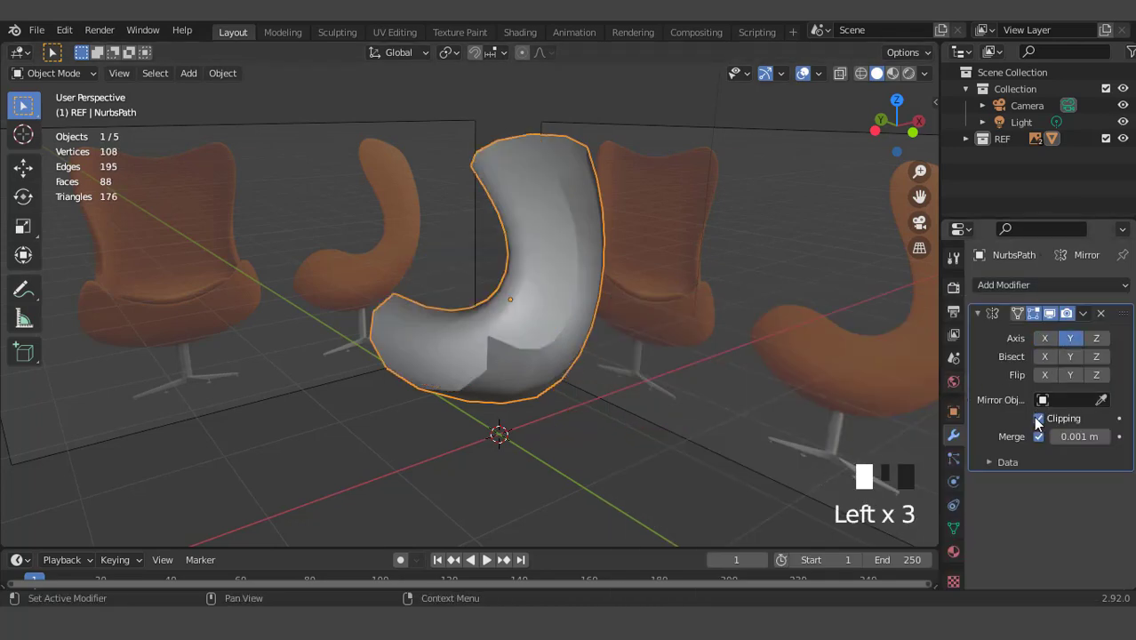
# Step: Select the shell's inner lengthwise border edge and move it about 0.08 m outward along Y toward the front-view reference outline
pyautogui.moveTo(675, 285); pyautogui.dragTo(543, 257, button='middle')
pyautogui.press('KP_1')
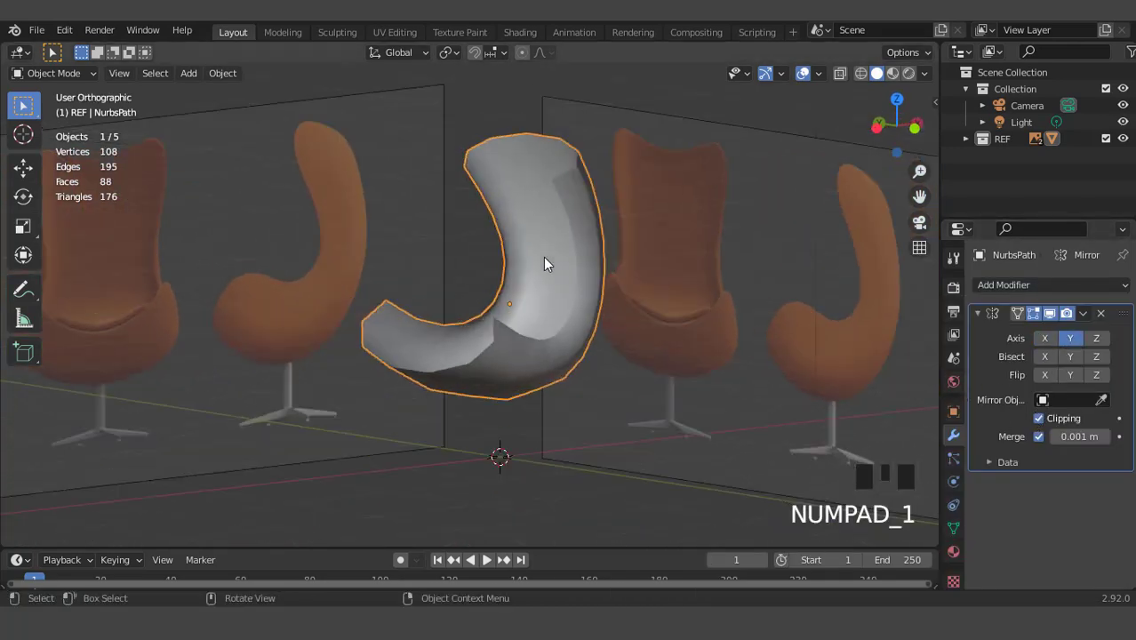
pyautogui.scroll(2, 543, 257)
pyautogui.press('Tab')
pyautogui.press('2')
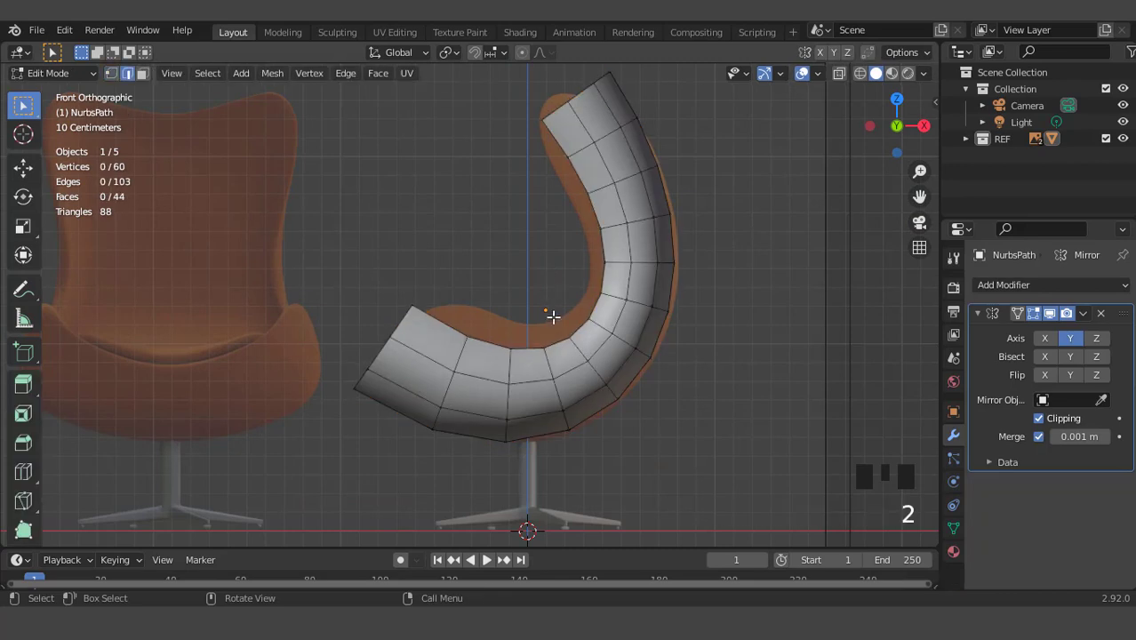
pyautogui.doubleClick(531, 348)
pyautogui.press('ctrl+KP_3')
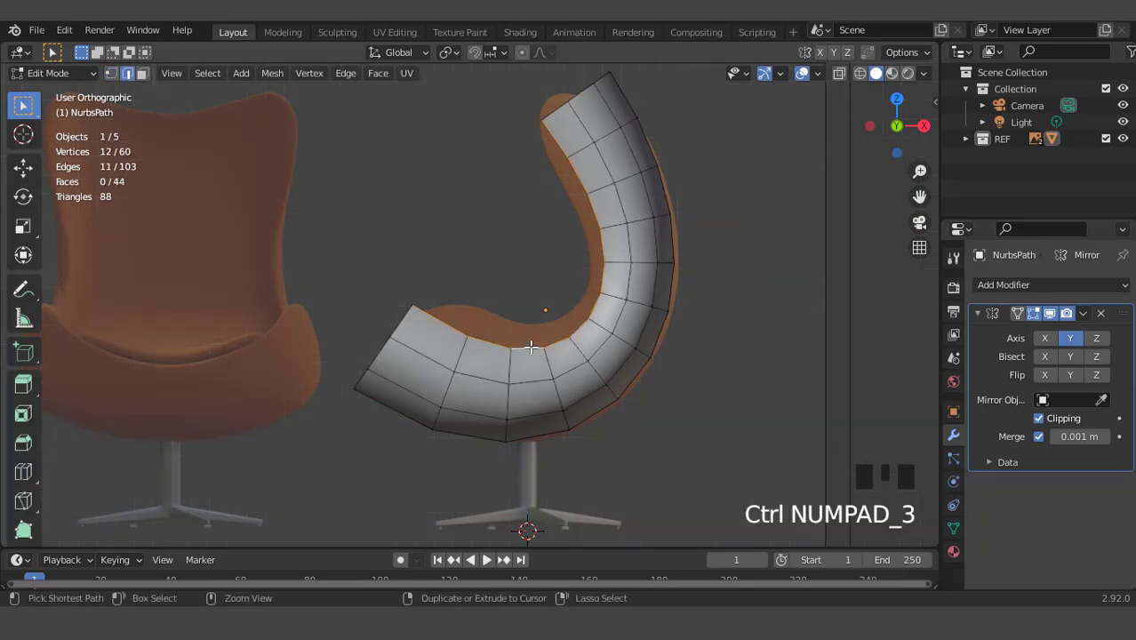
pyautogui.click(839, 74)
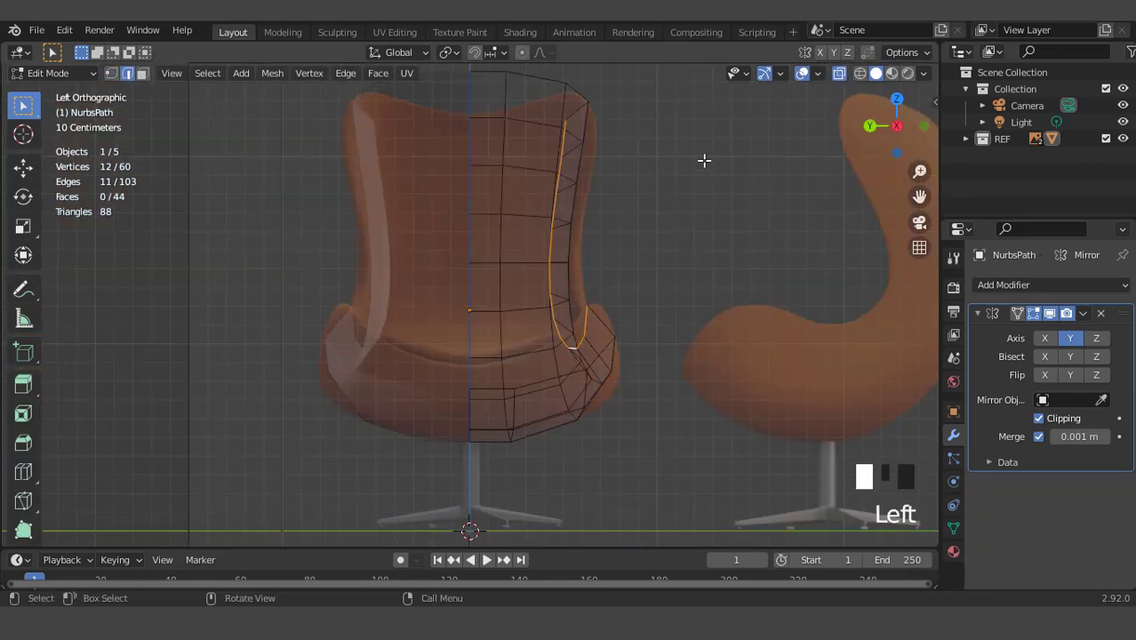
pyautogui.scroll(3, 702, 161)
pyautogui.press('g')
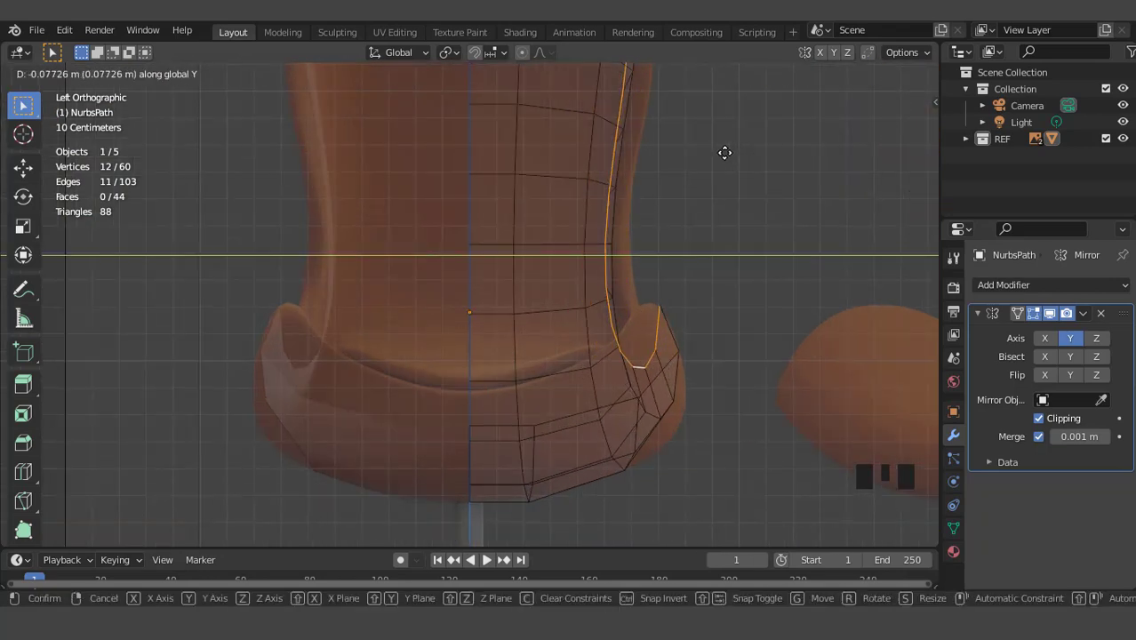
pyautogui.click(725, 153)
pyautogui.scroll(-3, 666, 185)
# Step: Invert the selection and hide the rest of the mesh, isolating the inner border edge
pyautogui.moveTo(674, 198); pyautogui.dragTo(553, 221, button='middle')
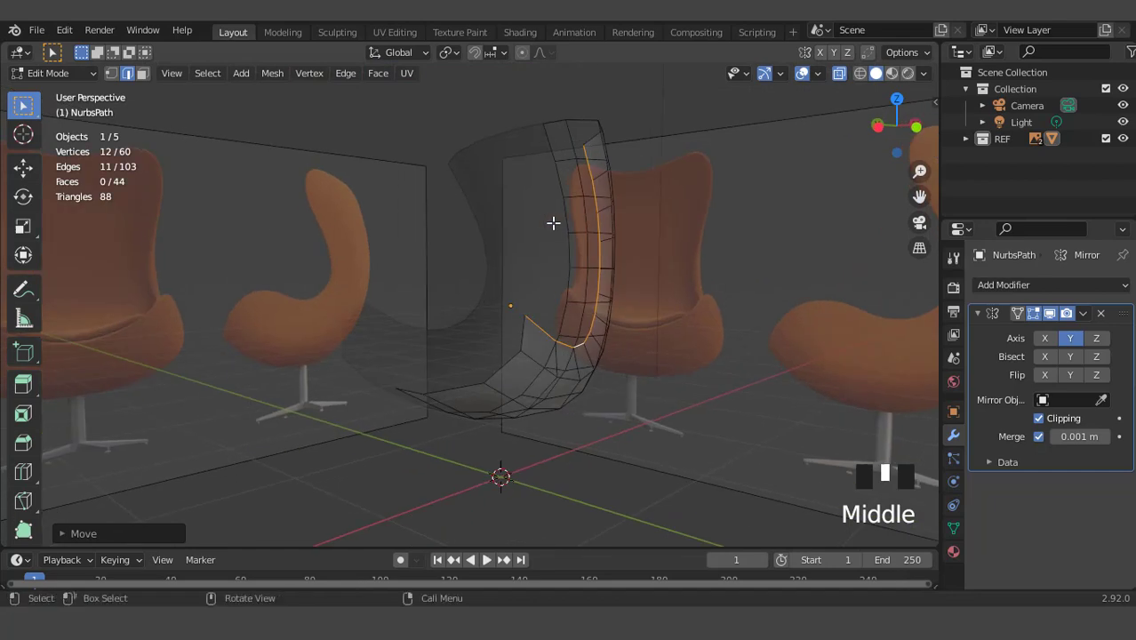
pyautogui.press('KP_1')
pyautogui.hotkey('ctrl', 'i')
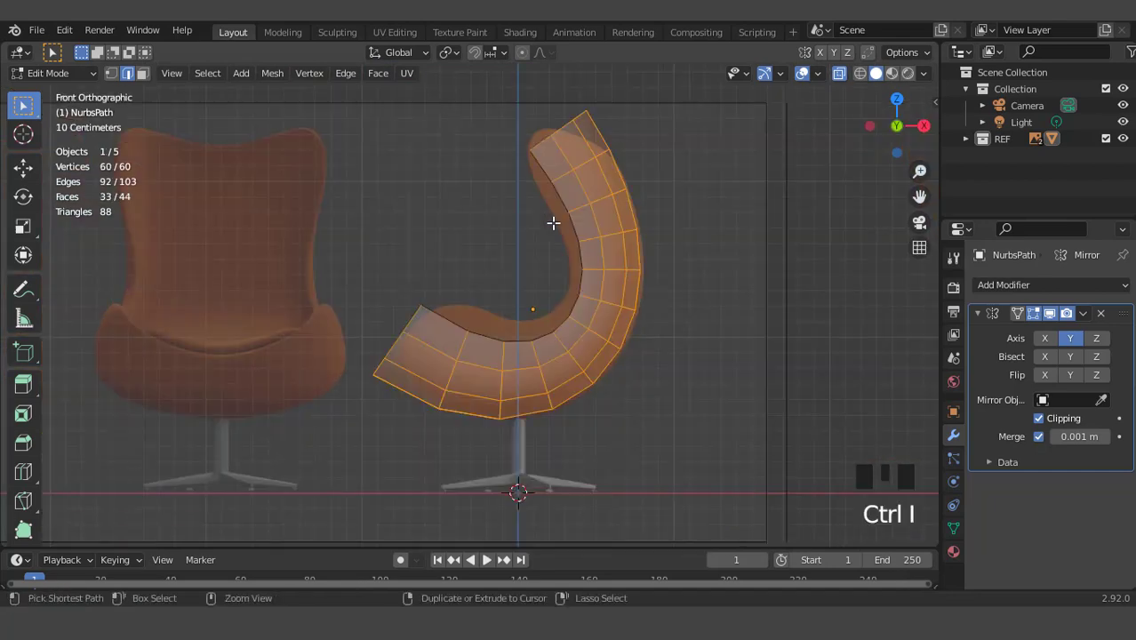
pyautogui.press('h')
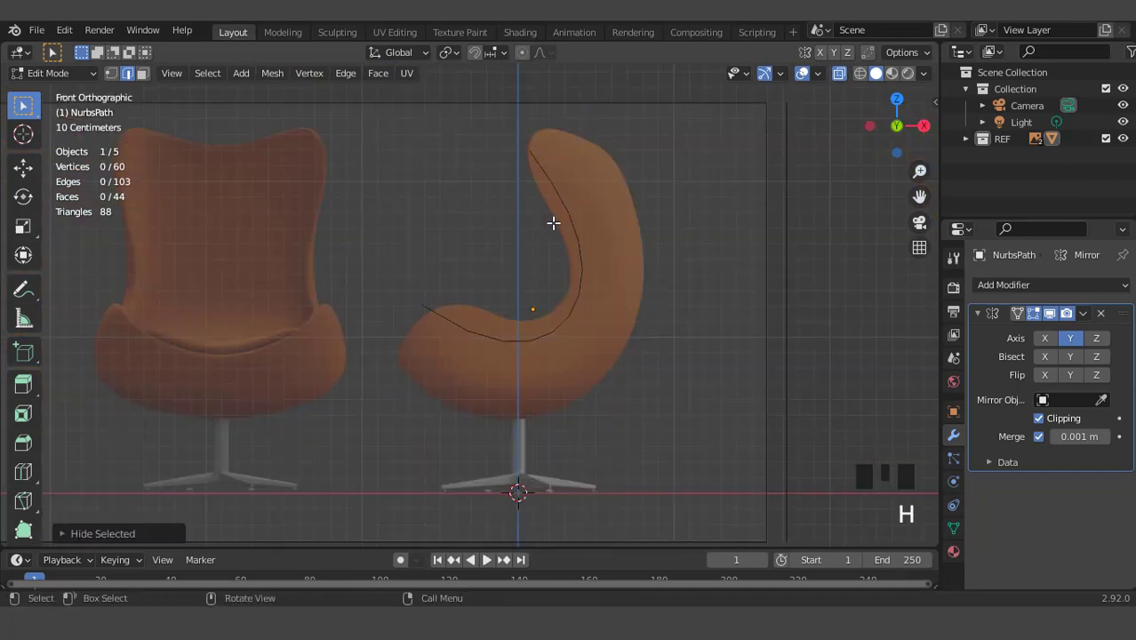
# Step: Move the border's top two vertices outward onto the headrest outline in the front-view reference of the chair
pyautogui.press('1')
pyautogui.press('ctrl+KP_3')
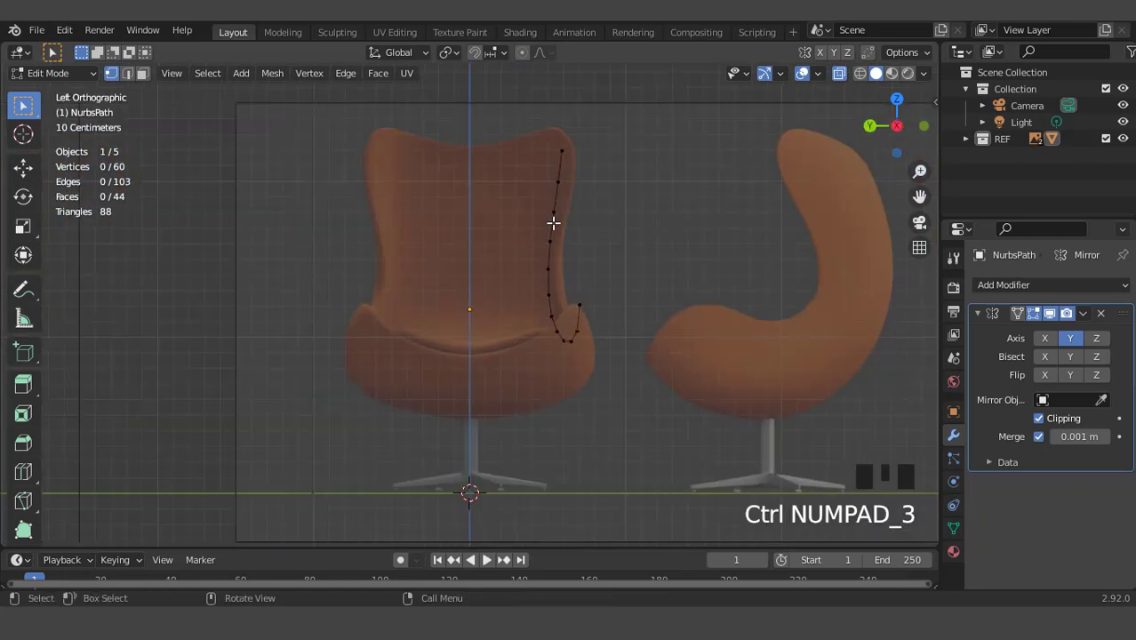
pyautogui.scroll(1, 623, 188)
pyautogui.press('ctrl+KP_8')
pyautogui.press('ctrl+KP_8')
pyautogui.press('ctrl+KP_8')
pyautogui.press('ctrl+KP_8')
pyautogui.press('ctrl+KP_8')
pyautogui.press('ctrl+KP_8')
pyautogui.press('ctrl+KP_8')
pyautogui.press('ctrl+KP_8')
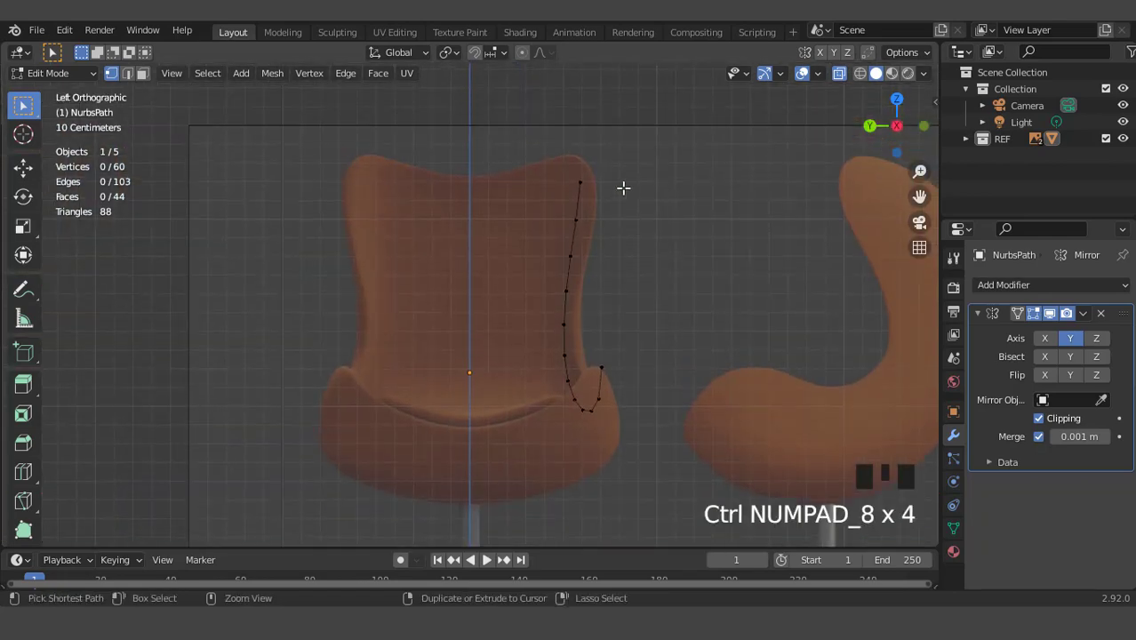
pyautogui.scroll(1, 623, 187)
pyautogui.click(604, 208)
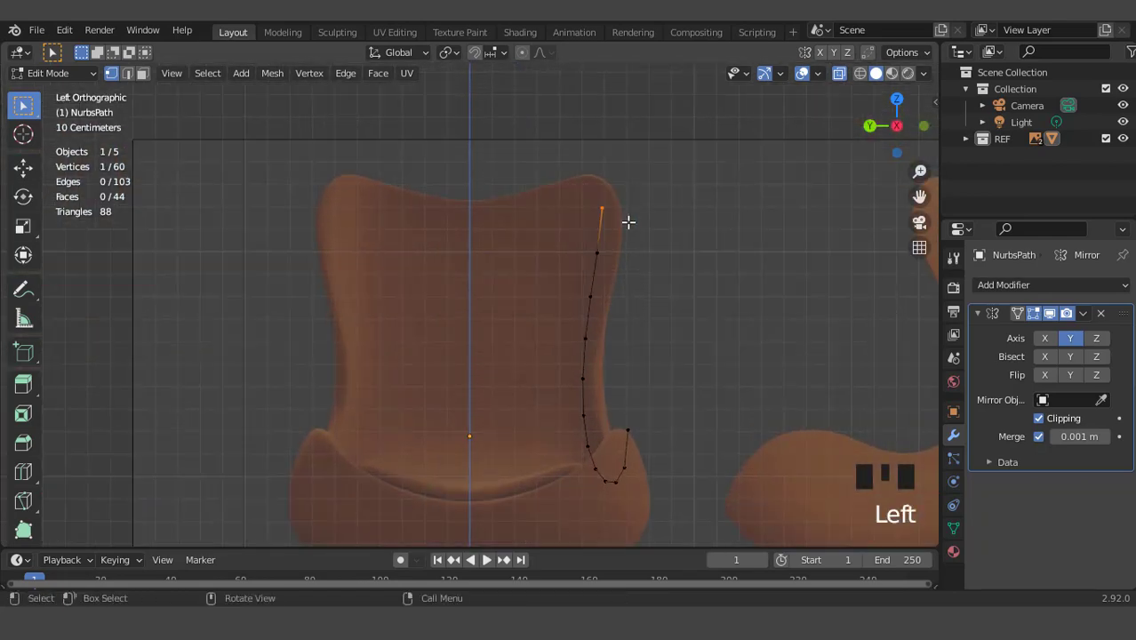
pyautogui.press('g')
pyautogui.click(643, 221)
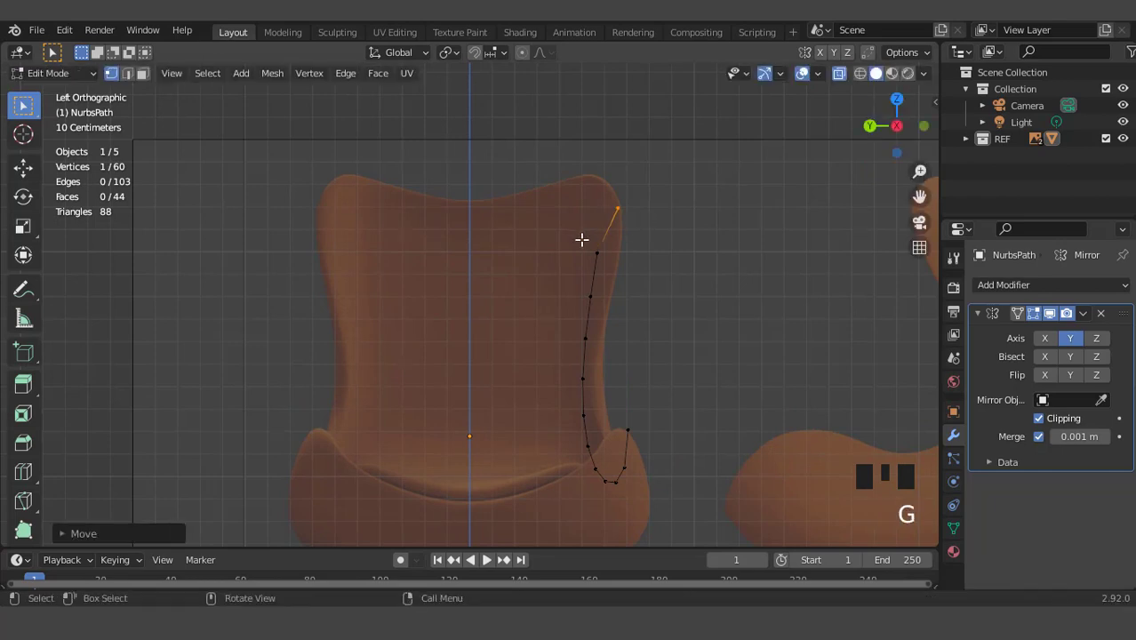
pyautogui.click(588, 247)
pyautogui.press('g')
pyautogui.click(653, 270)
# Step: Move the third, fourth and fifth border vertices from the top outward to follow the backrest's side outline
pyautogui.click(591, 299)
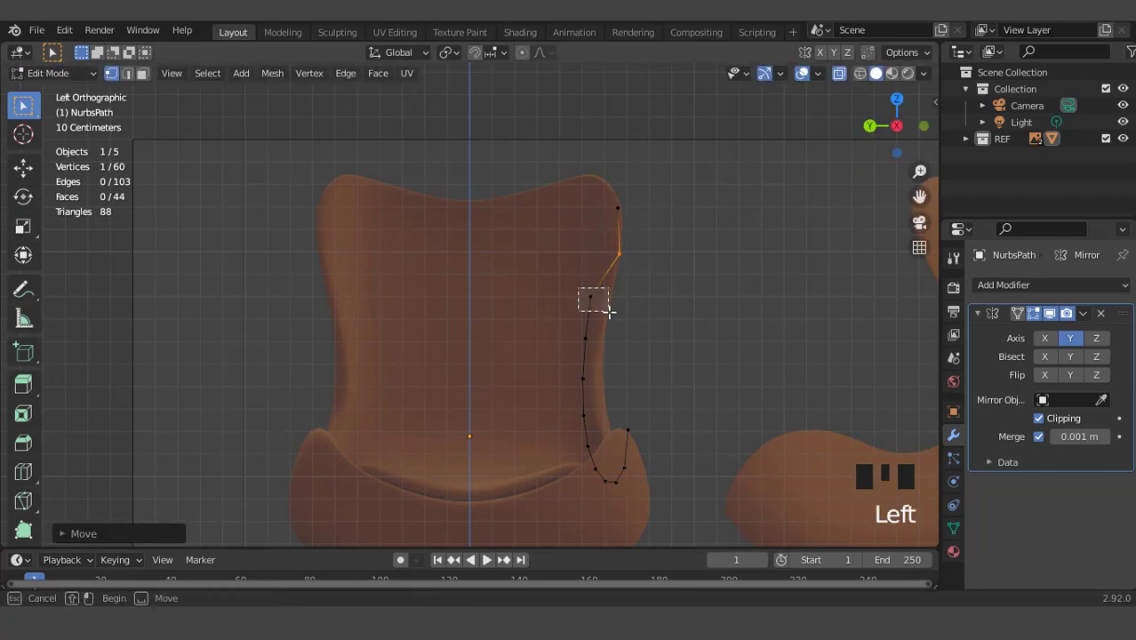
pyautogui.press('g')
pyautogui.click(628, 312)
pyautogui.click(586, 338)
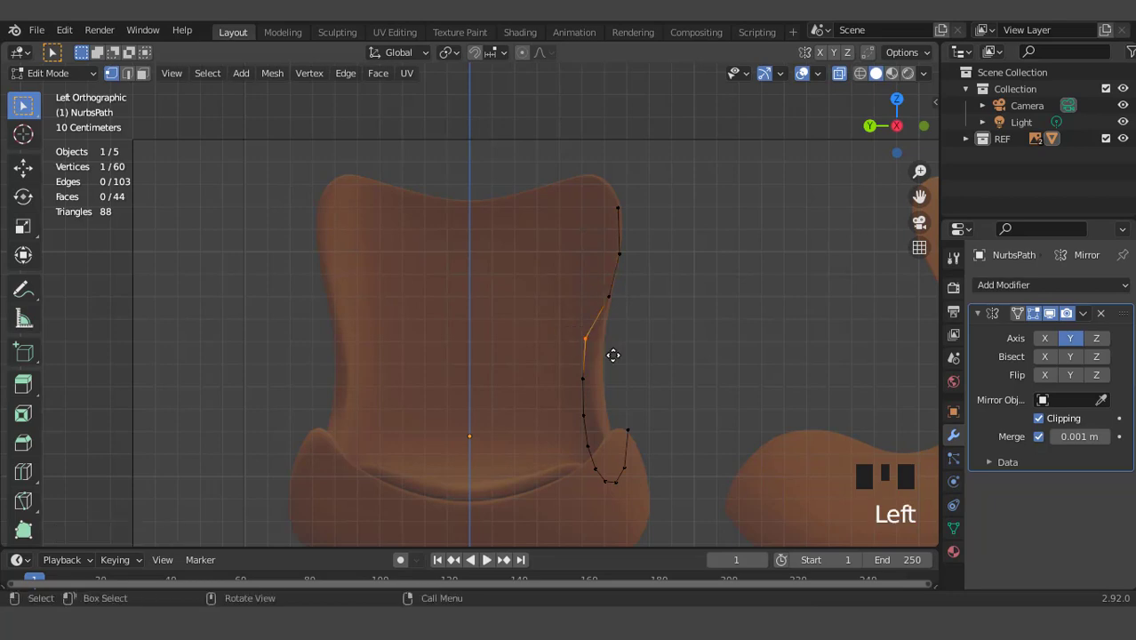
pyautogui.press('g')
pyautogui.click(612, 355)
pyautogui.click(582, 373)
pyautogui.press('g')
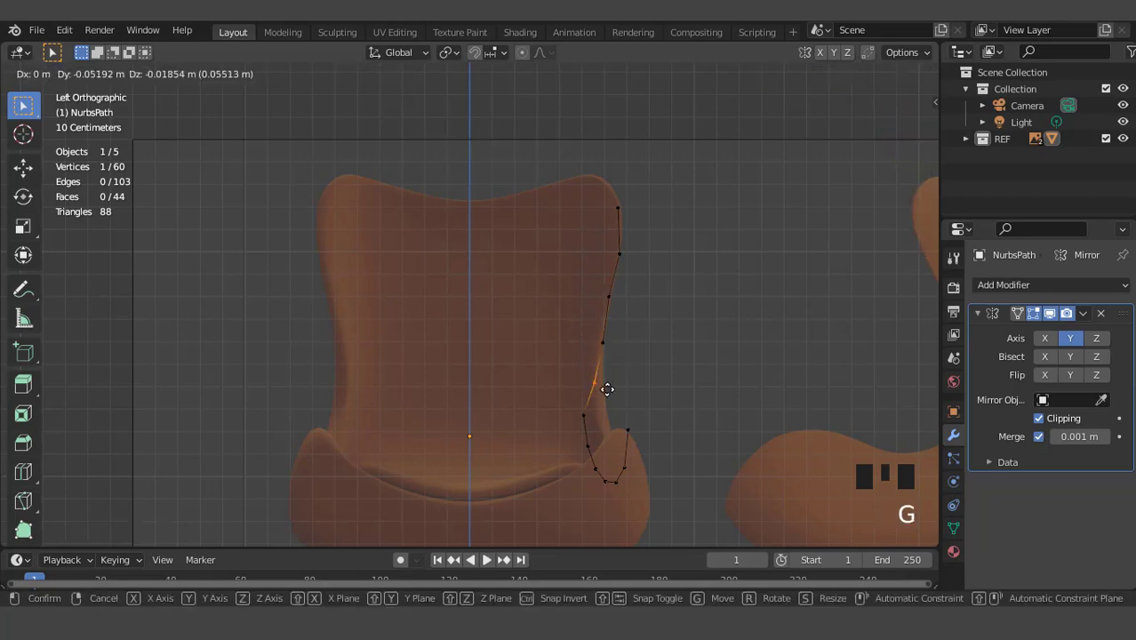
pyautogui.click(609, 391)
# Step: Move the sixth, seventh and eighth border vertices outward to follow the outline where the backrest meets the armrest
pyautogui.click(585, 415)
pyautogui.press('g')
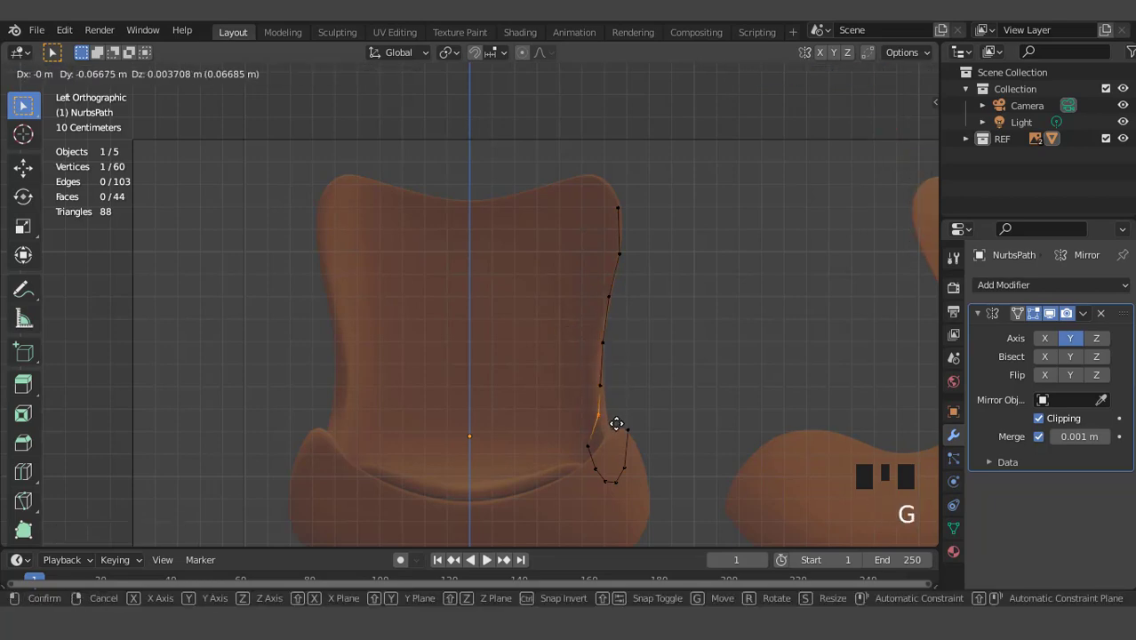
pyautogui.click(620, 421)
pyautogui.click(588, 444)
pyautogui.press('g')
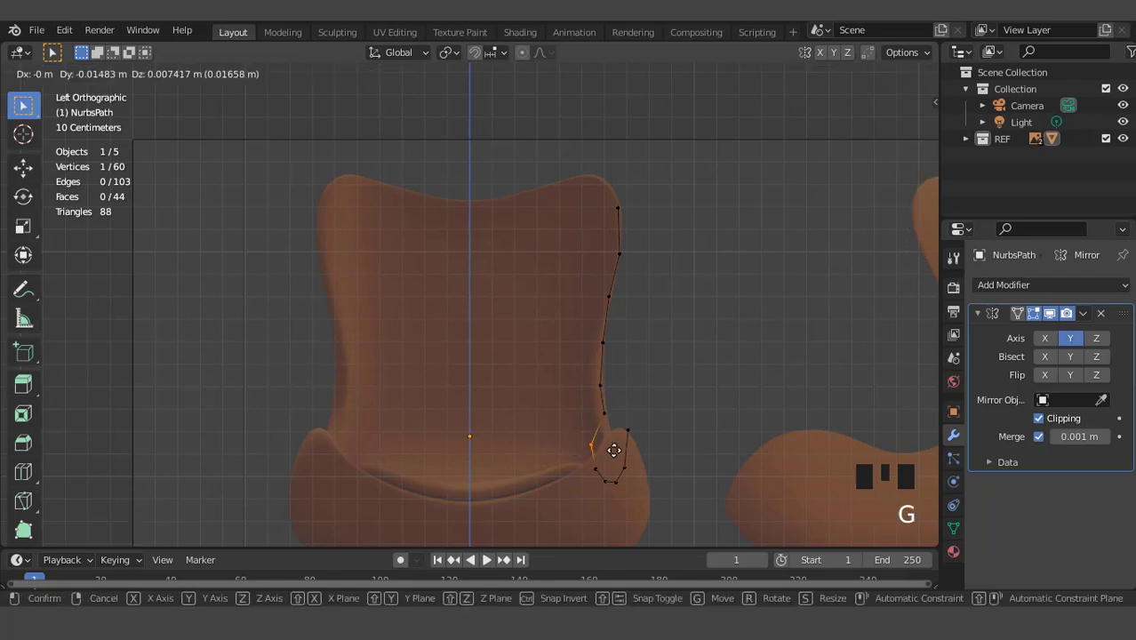
pyautogui.click(620, 448)
pyautogui.click(596, 469)
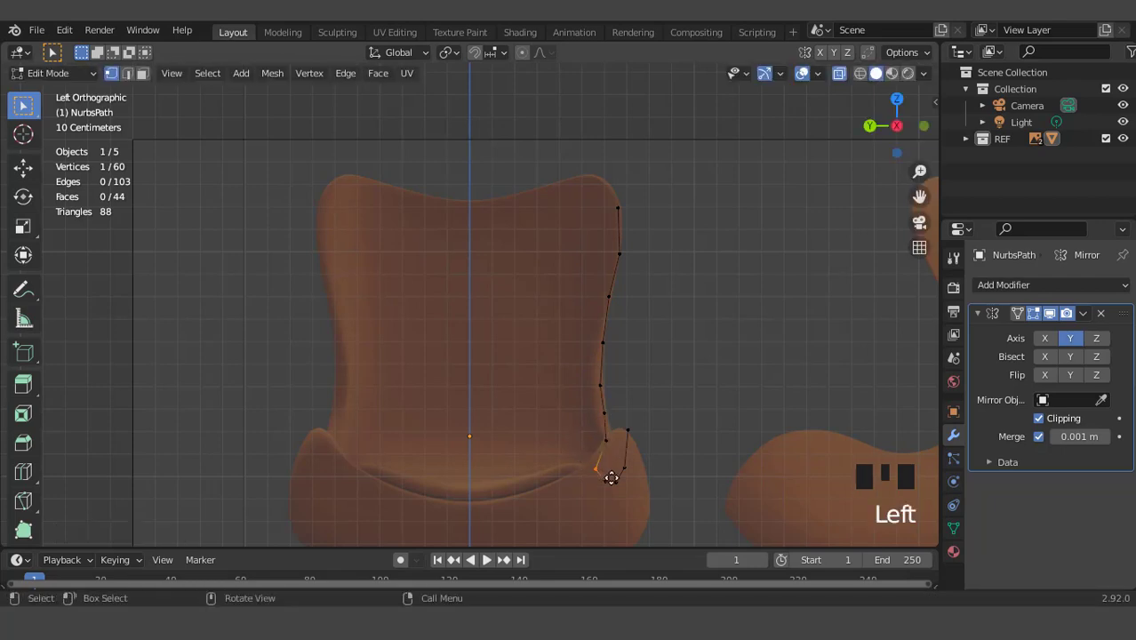
pyautogui.press('g')
pyautogui.click(620, 475)
# Step: In top view, shift the border's two lowest vertices along Y to smooth the edge, the rear one by about 0.045 m
pyautogui.press('KP_7')
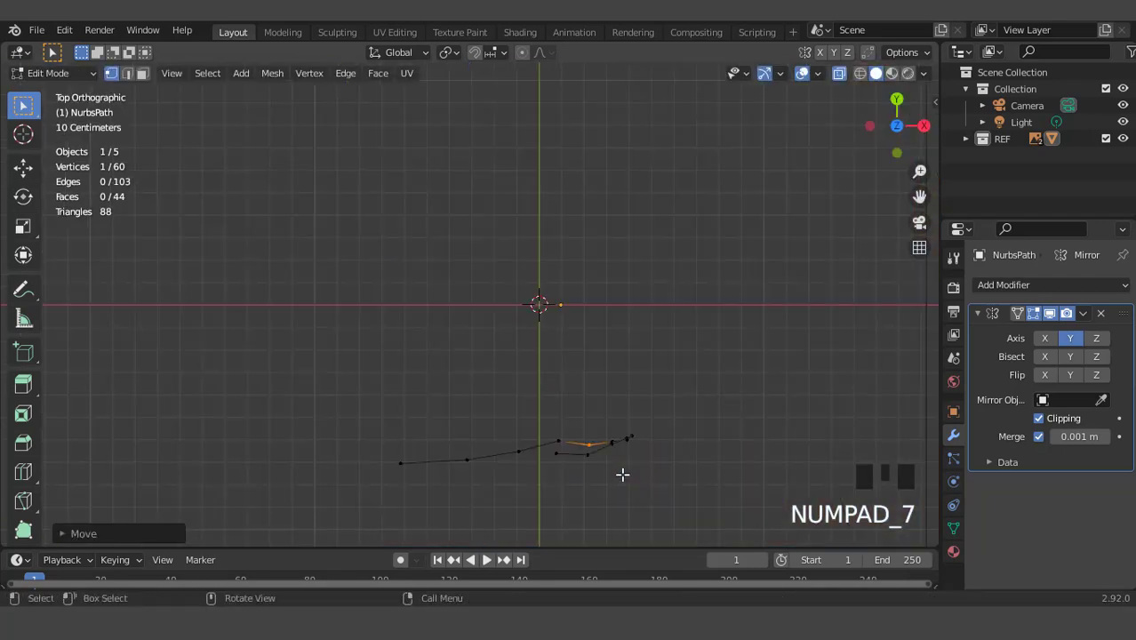
pyautogui.click(557, 439)
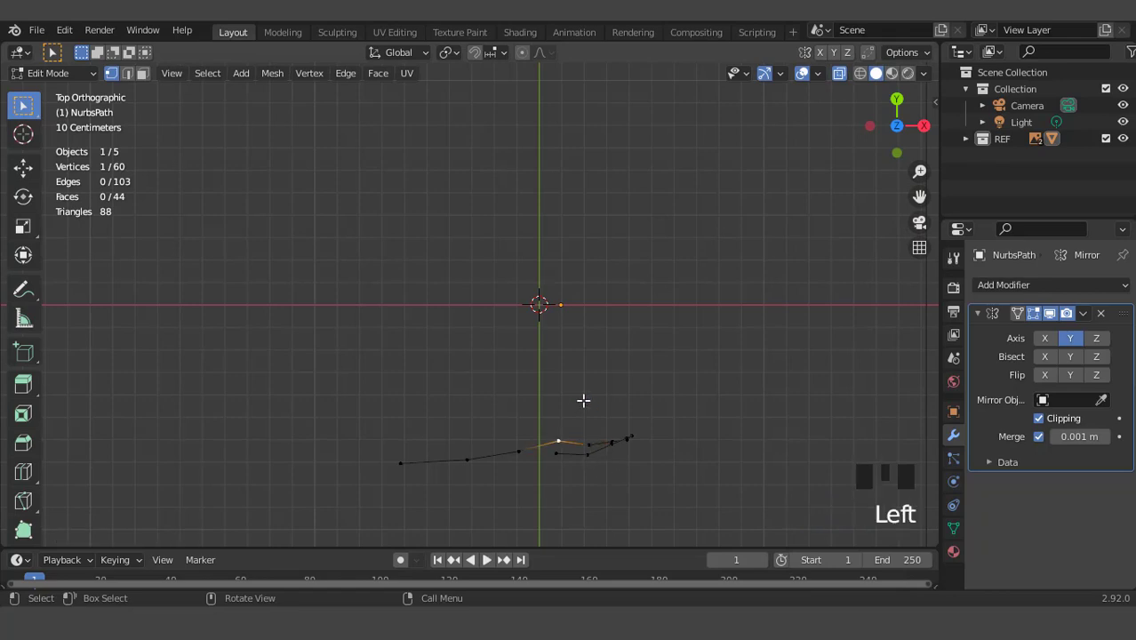
pyautogui.press('g')
pyautogui.press('y')
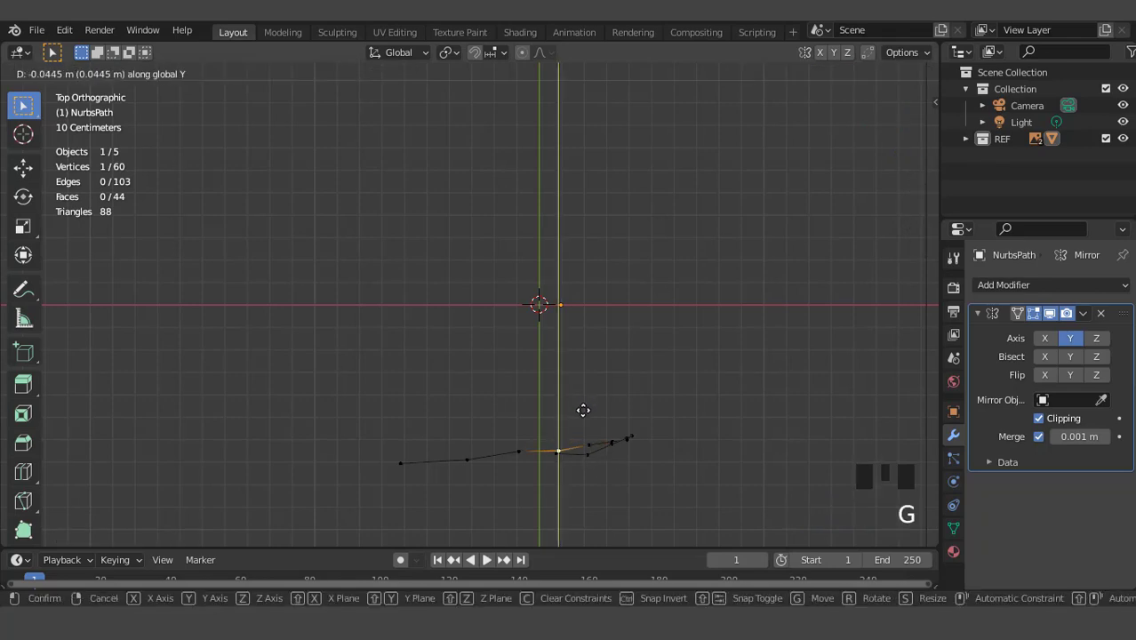
pyautogui.click(583, 410)
pyautogui.click(521, 449)
pyautogui.press('g')
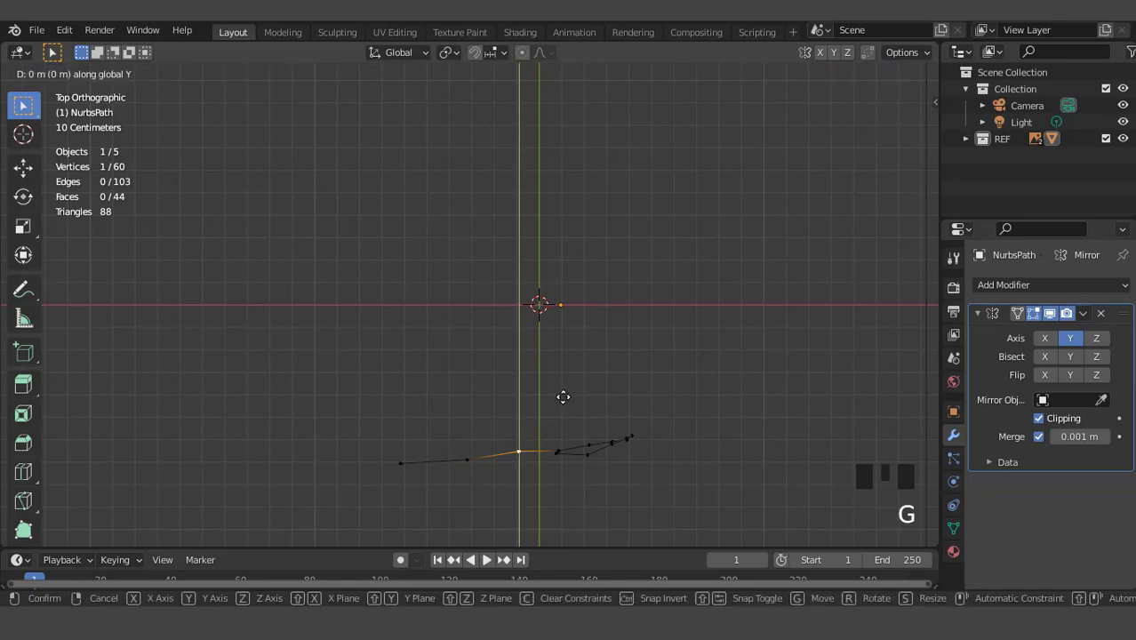
pyautogui.press('y')
pyautogui.click(561, 398)
pyautogui.scroll(-2, 586, 414)
pyautogui.click(575, 408)
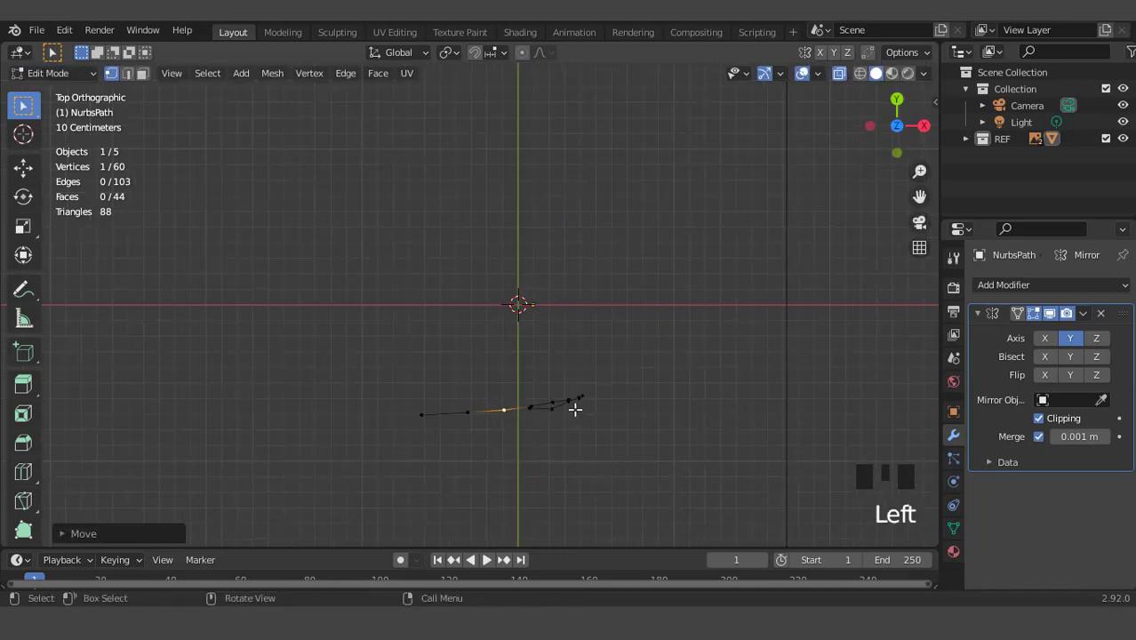
pyautogui.scroll(-2, 591, 409)
pyautogui.moveTo(599, 423); pyautogui.dragTo(632, 266, button='middle')
pyautogui.press('KP_1')
pyautogui.scroll(1, 631, 266)
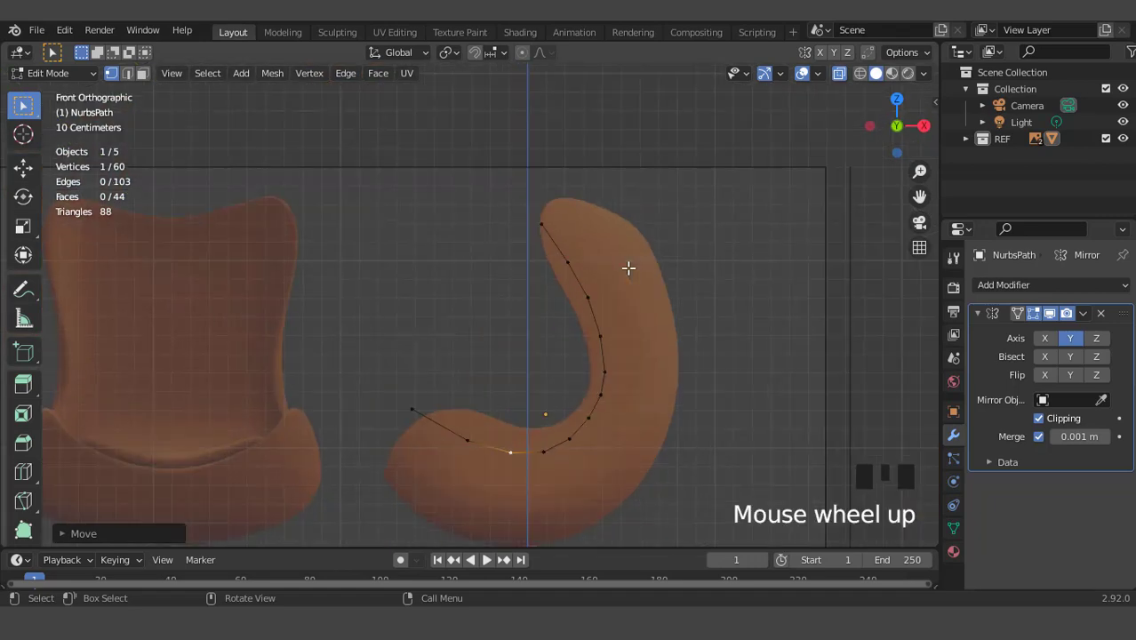
# Step: Reveal the hidden mesh and fit the two frontmost border vertices to the side-view armrest outline, lowering the front one about 0.03 m
pyautogui.hotkey('alt', 'h')
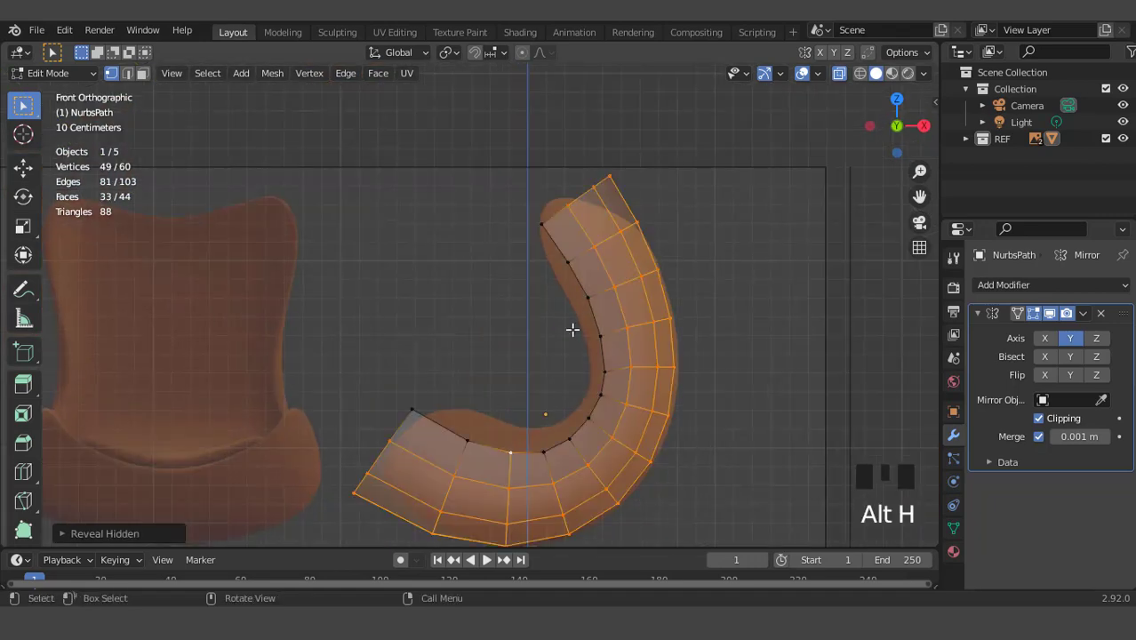
pyautogui.scroll(1, 547, 359)
pyautogui.press('ctrl+KP_2')
pyautogui.press('ctrl+KP_2')
pyautogui.press('ctrl+KP_2')
pyautogui.press('ctrl+KP_2')
pyautogui.press('ctrl+KP_2')
pyautogui.press('ctrl+KP_2')
pyautogui.press('ctrl+KP_2')
pyautogui.press('ctrl+KP_2')
pyautogui.press('ctrl+KP_2')
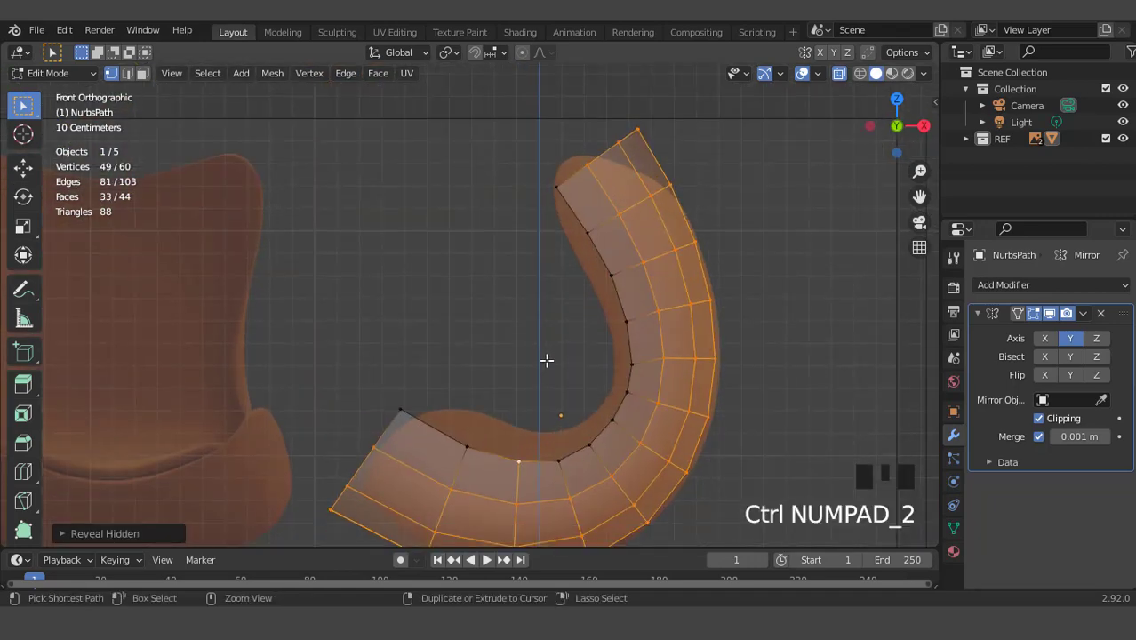
pyautogui.scroll(1, 547, 359)
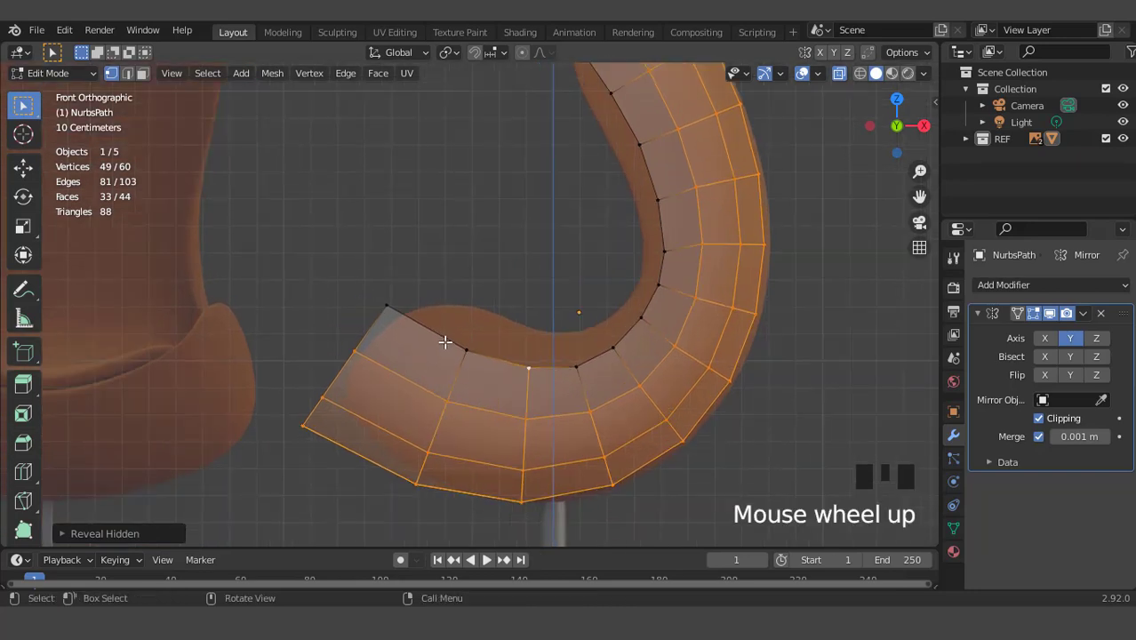
pyautogui.click(464, 343)
pyautogui.press('g')
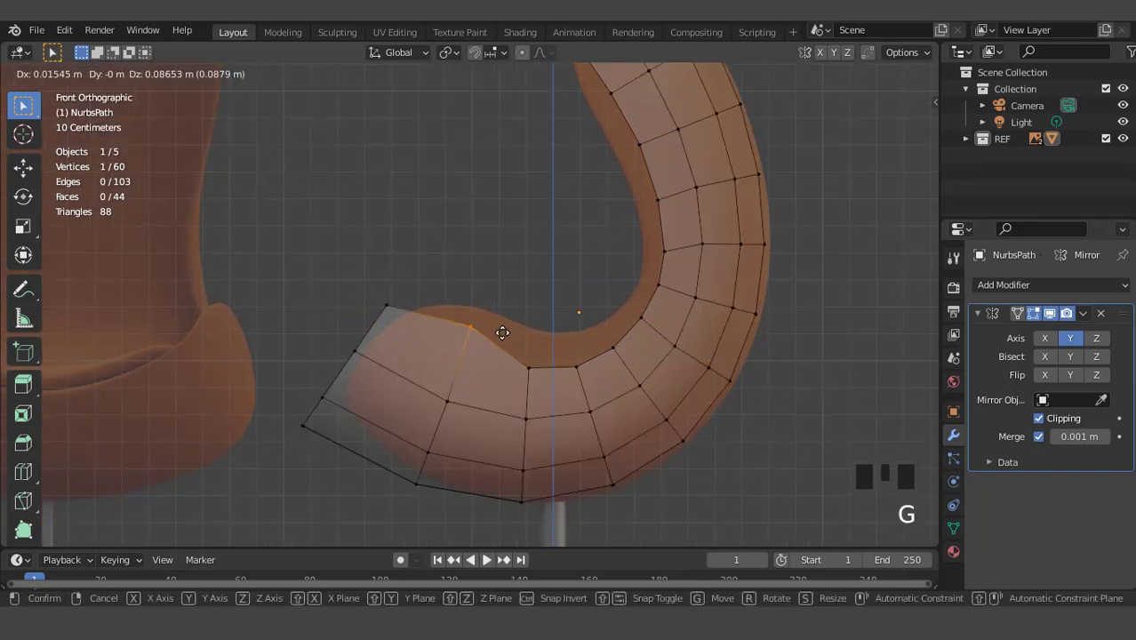
pyautogui.click(505, 323)
pyautogui.moveTo(372, 285); pyautogui.dragTo(416, 324)
pyautogui.press('g')
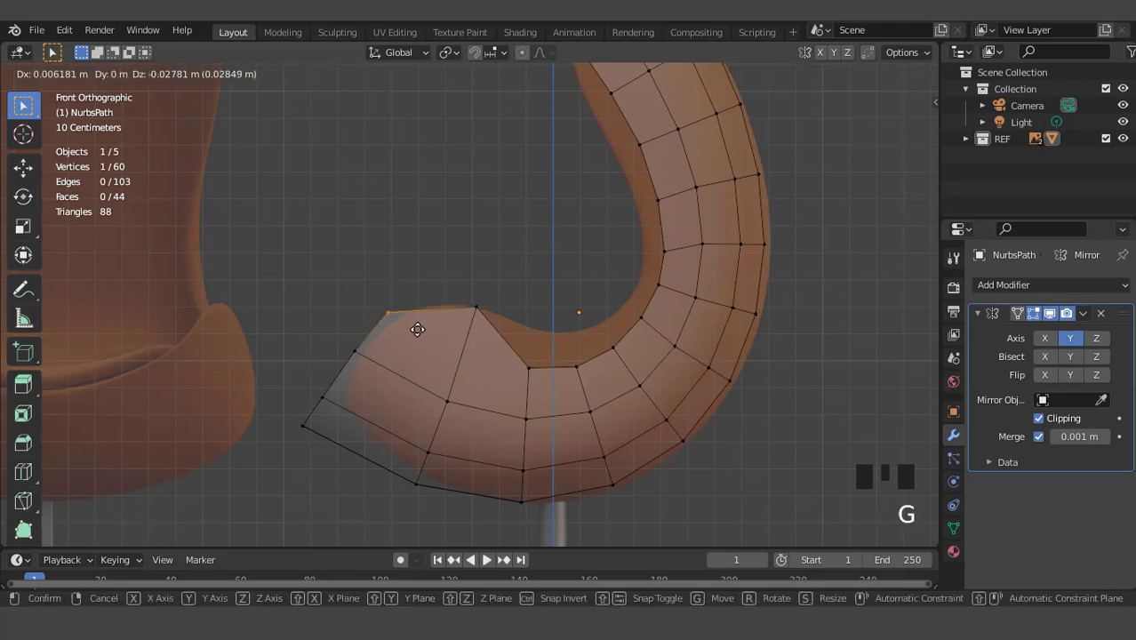
pyautogui.click(418, 330)
# Step: Raise the third, fourth and fifth border vertices from the front onto the armrest's upper outline, the fifth by about 0.09 m
pyautogui.click(523, 359)
pyautogui.press('g')
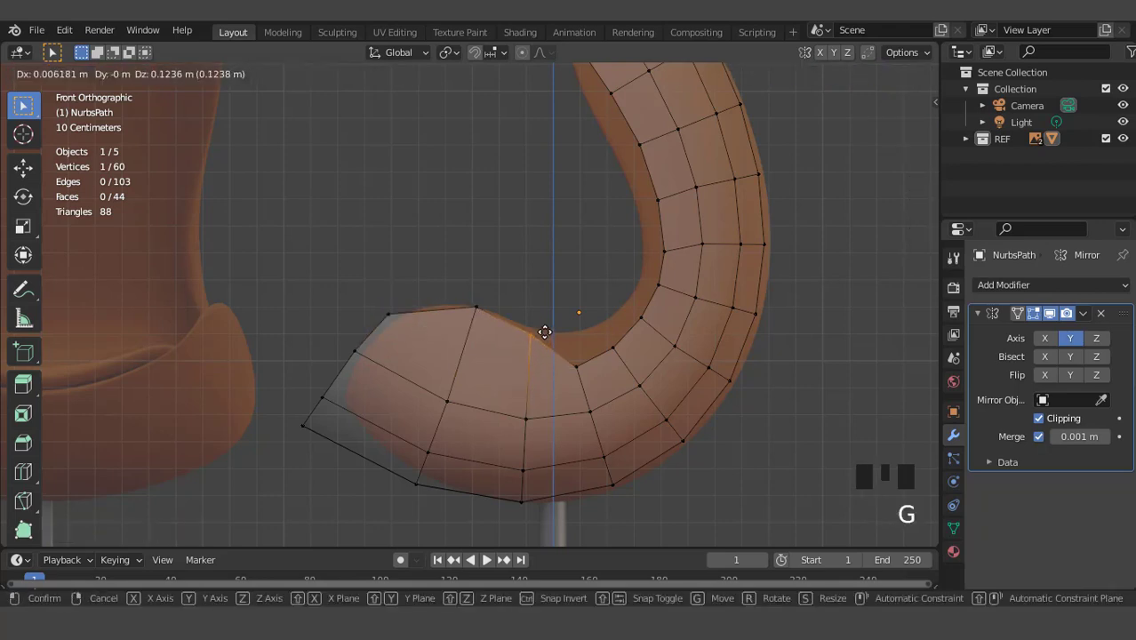
pyautogui.click(544, 327)
pyautogui.click(577, 354)
pyautogui.press('g')
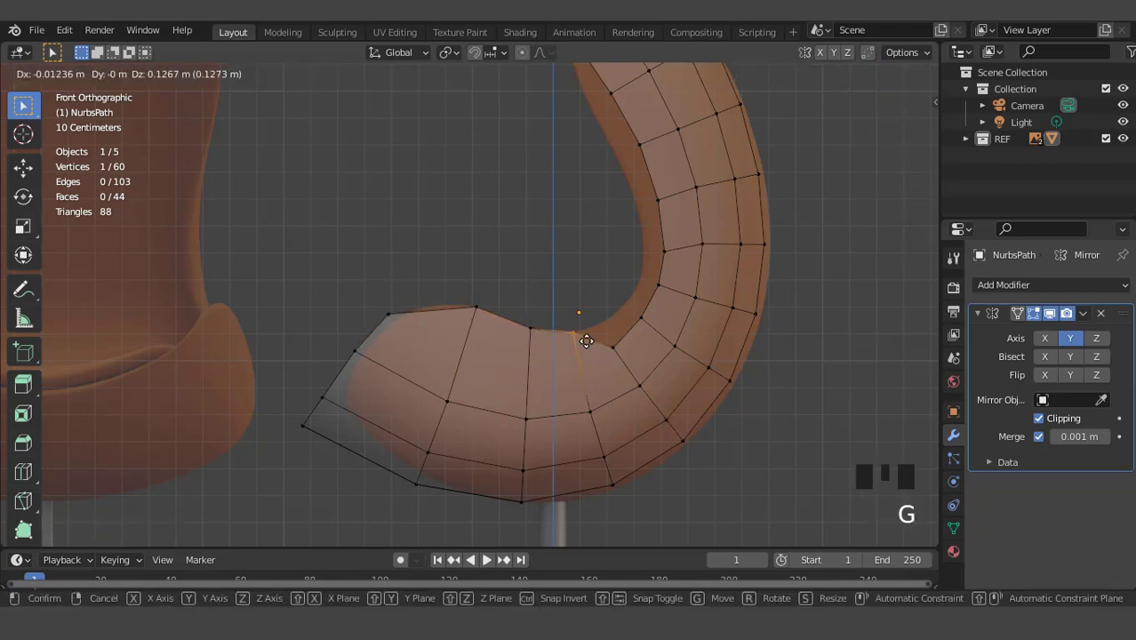
pyautogui.click(600, 334)
pyautogui.click(613, 346)
pyautogui.press('g')
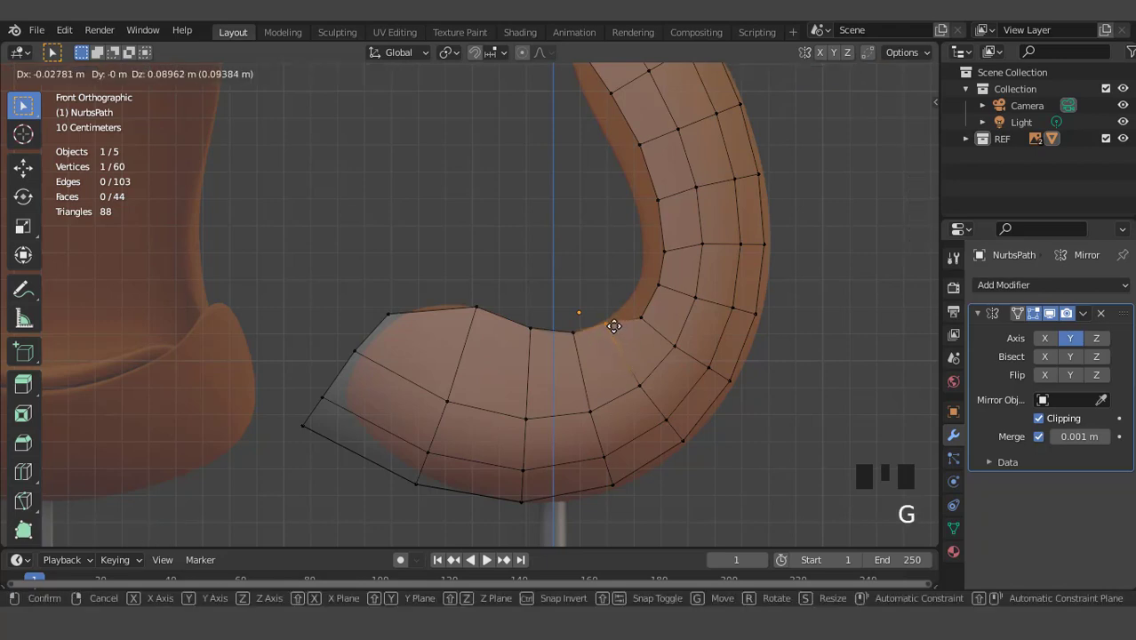
pyautogui.click(614, 327)
# Step: Move the next four border vertices, around the bend from seat to backrest, onto the inner curve of the side reference
pyautogui.click(641, 319)
pyautogui.press('g')
pyautogui.click(633, 313)
pyautogui.click(662, 285)
pyautogui.press('g')
pyautogui.click(658, 277)
pyautogui.click(656, 250)
pyautogui.press('g')
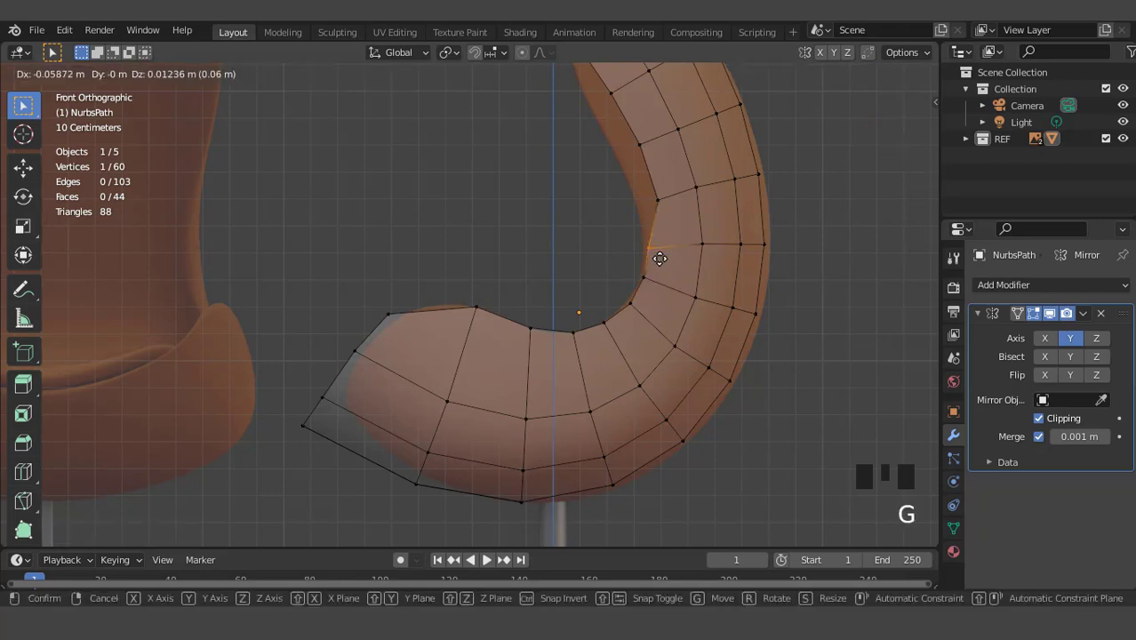
pyautogui.click(658, 244)
pyautogui.click(662, 209)
pyautogui.press('g')
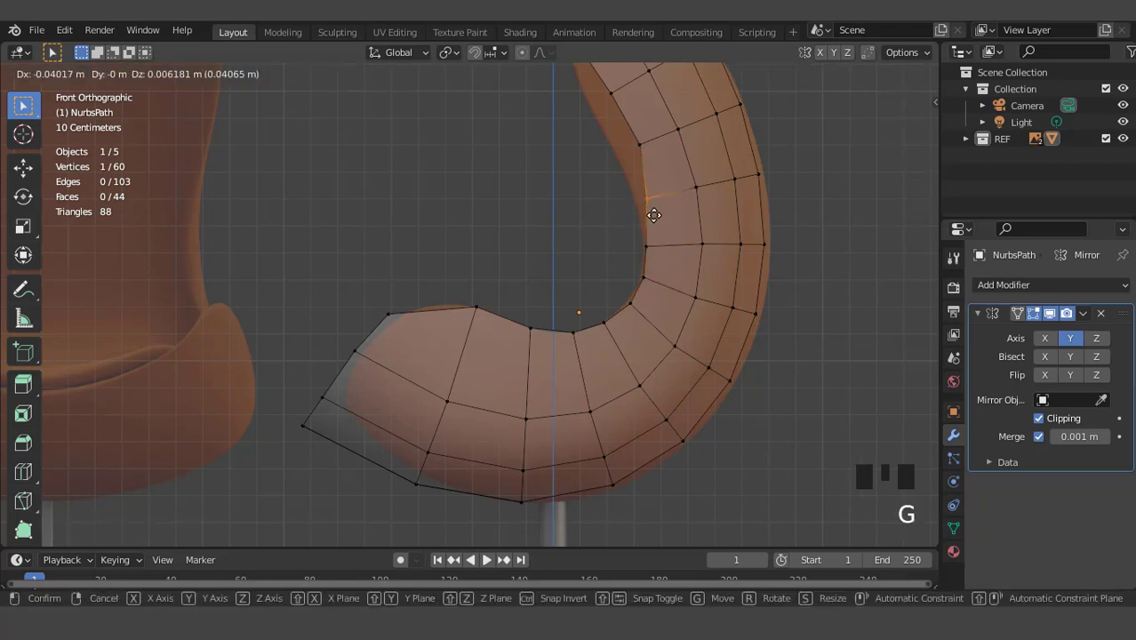
pyautogui.click(649, 216)
# Step: Move the three uppermost vertices of the border's inner edge onto the backrest and headrest outline in the side reference
pyautogui.press('ctrl+KP_8')
pyautogui.press('ctrl+KP_8')
pyautogui.press('ctrl+KP_8')
pyautogui.press('ctrl+KP_8')
pyautogui.press('ctrl+KP_8')
pyautogui.press('ctrl+KP_8')
pyautogui.press('ctrl+KP_8')
pyautogui.press('ctrl+KP_8')
pyautogui.press('ctrl+KP_8')
pyautogui.press('ctrl+KP_8')
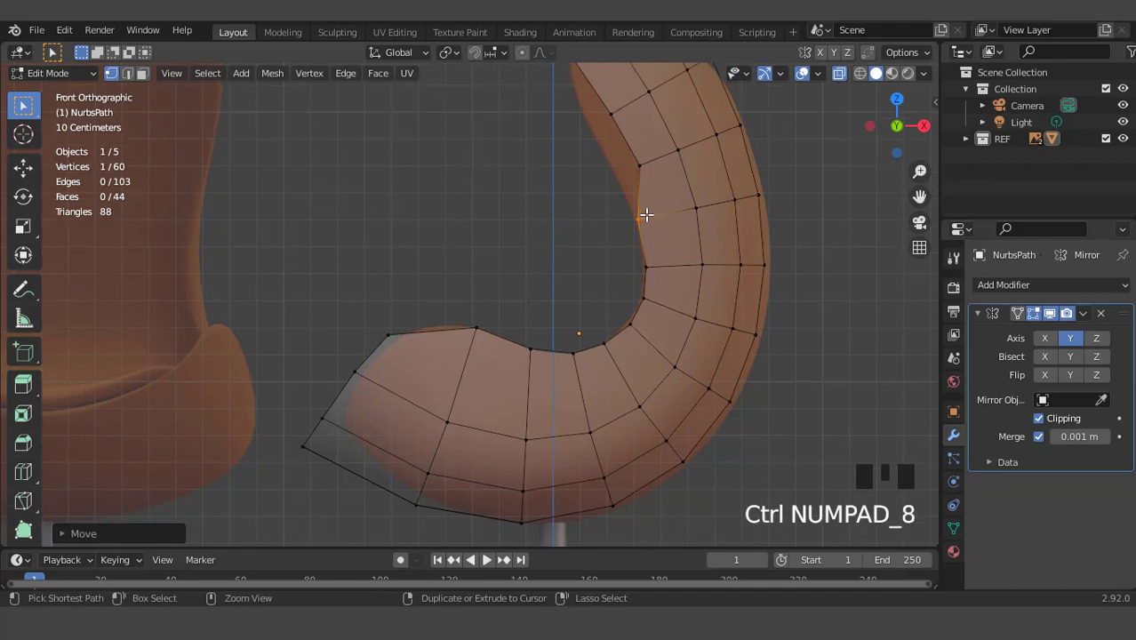
pyautogui.click(628, 354)
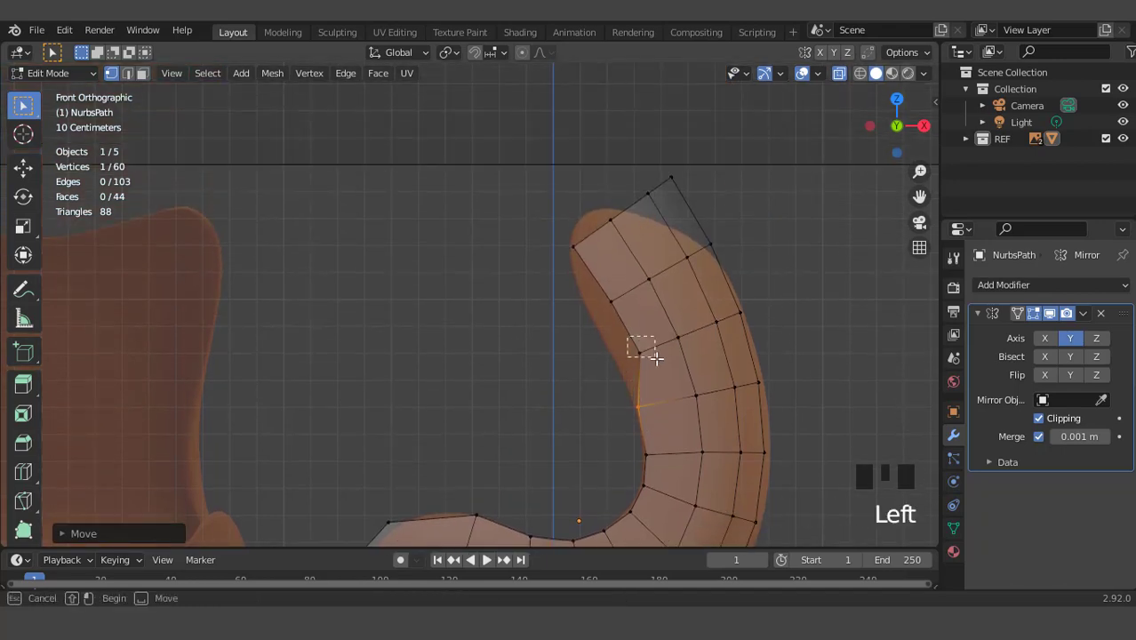
pyautogui.press('g')
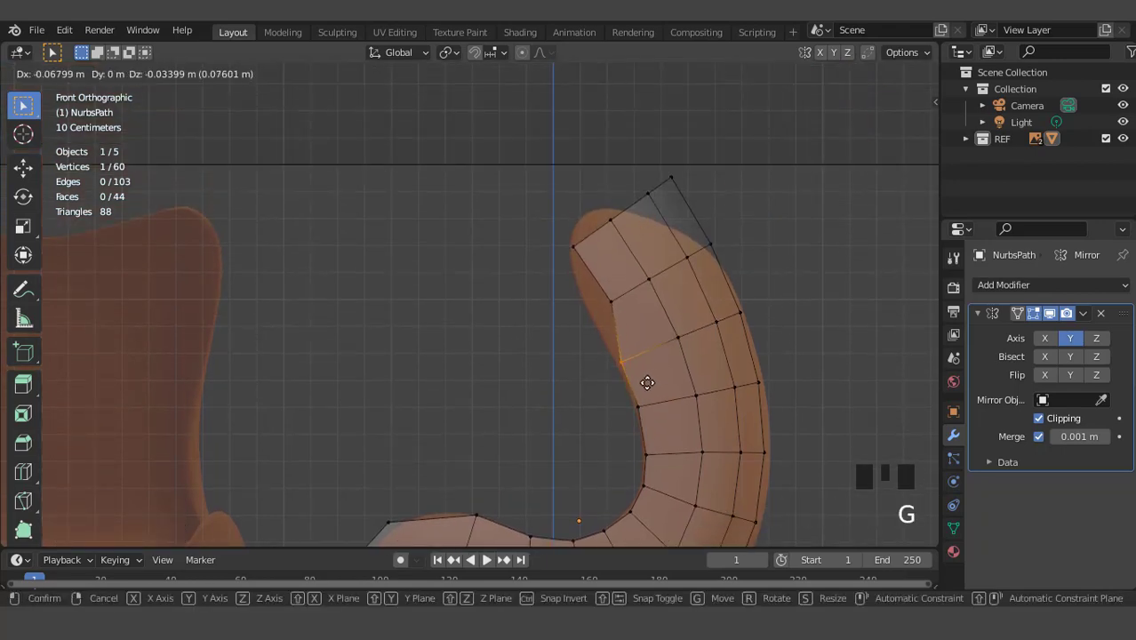
pyautogui.click(645, 380)
pyautogui.click(617, 307)
pyautogui.press('g')
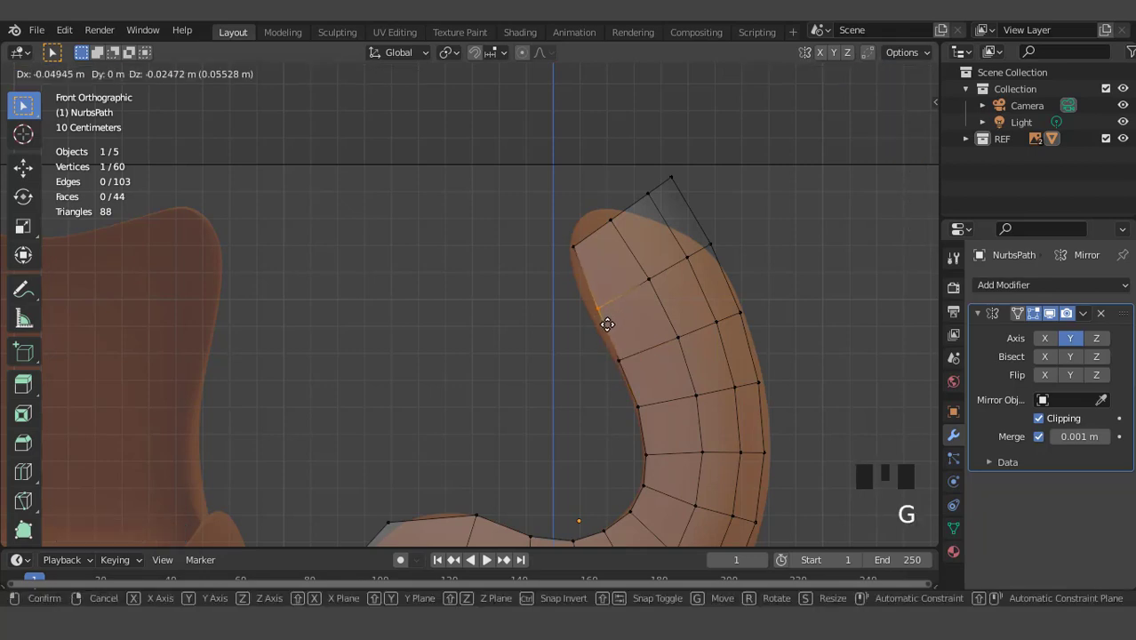
pyautogui.click(607, 326)
pyautogui.click(567, 230)
pyautogui.press('g')
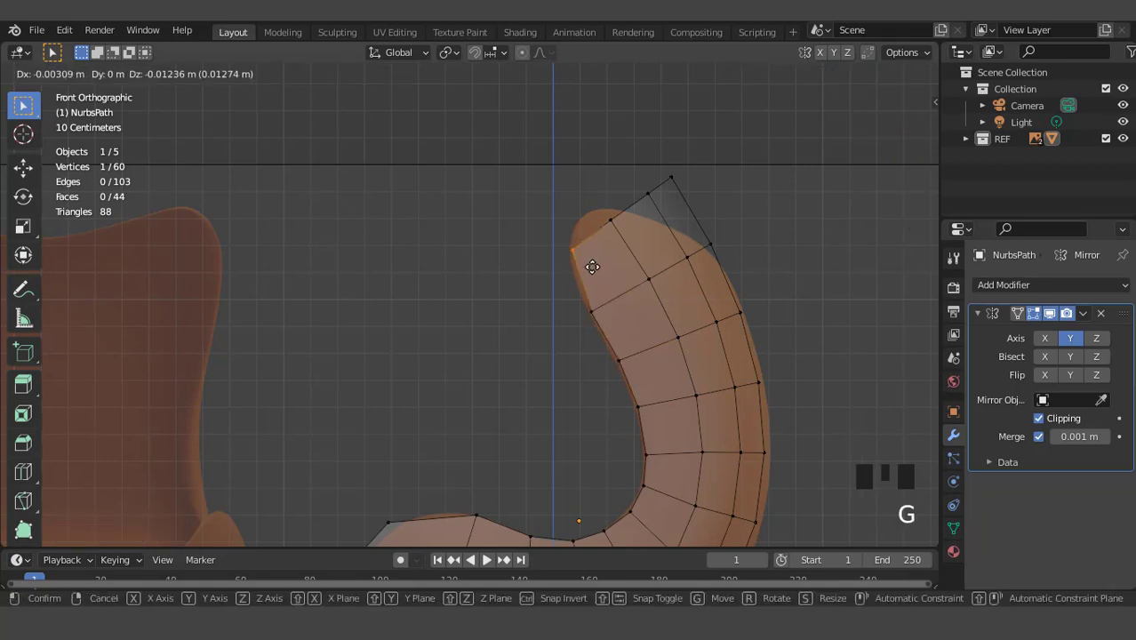
pyautogui.click(592, 251)
# Step: Fit the remaining vertices of the shell's top edge and the centre pair just below it to the rounded headrest outline
pyautogui.click(611, 220)
pyautogui.press('g')
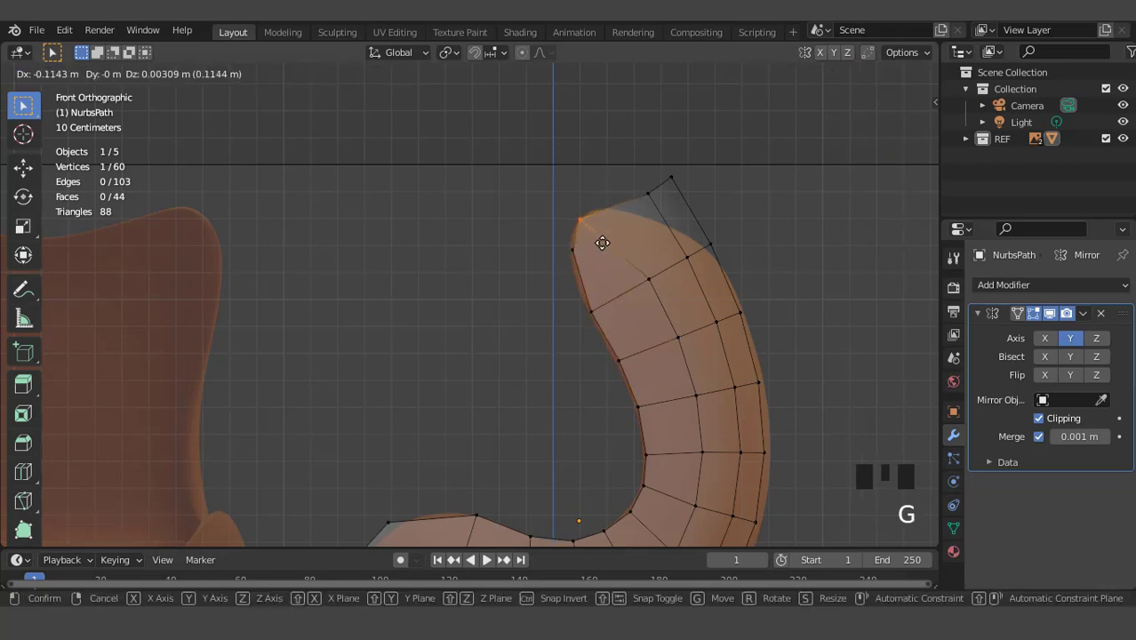
pyautogui.click(628, 191)
pyautogui.click(649, 189)
pyautogui.press('g')
pyautogui.click(657, 206)
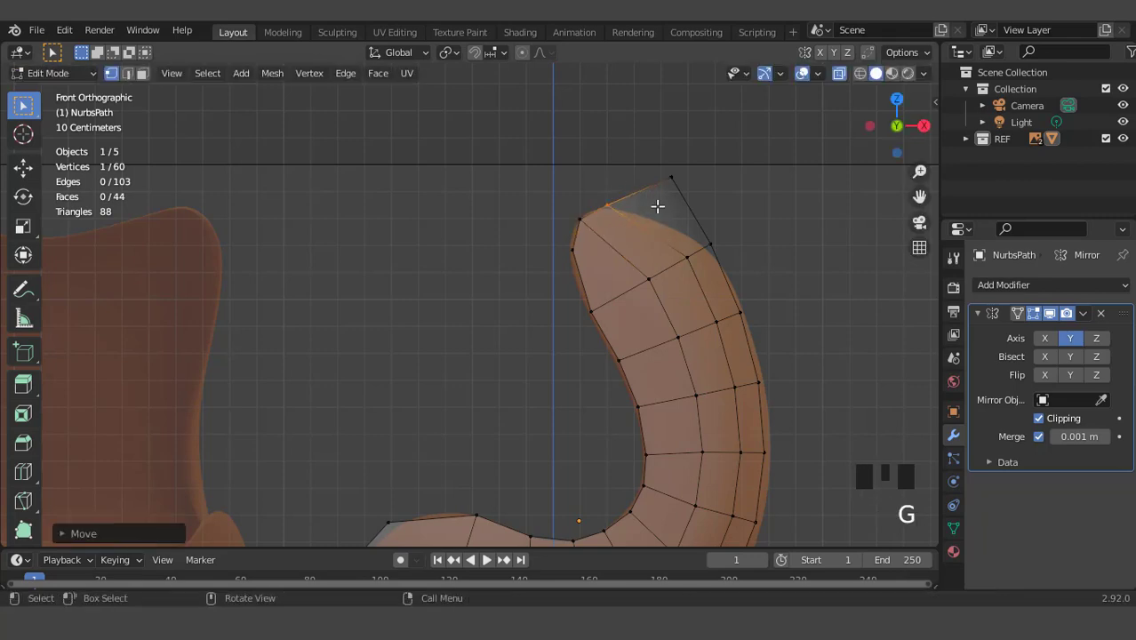
pyautogui.click(690, 223)
pyautogui.press('g')
pyautogui.click(682, 247)
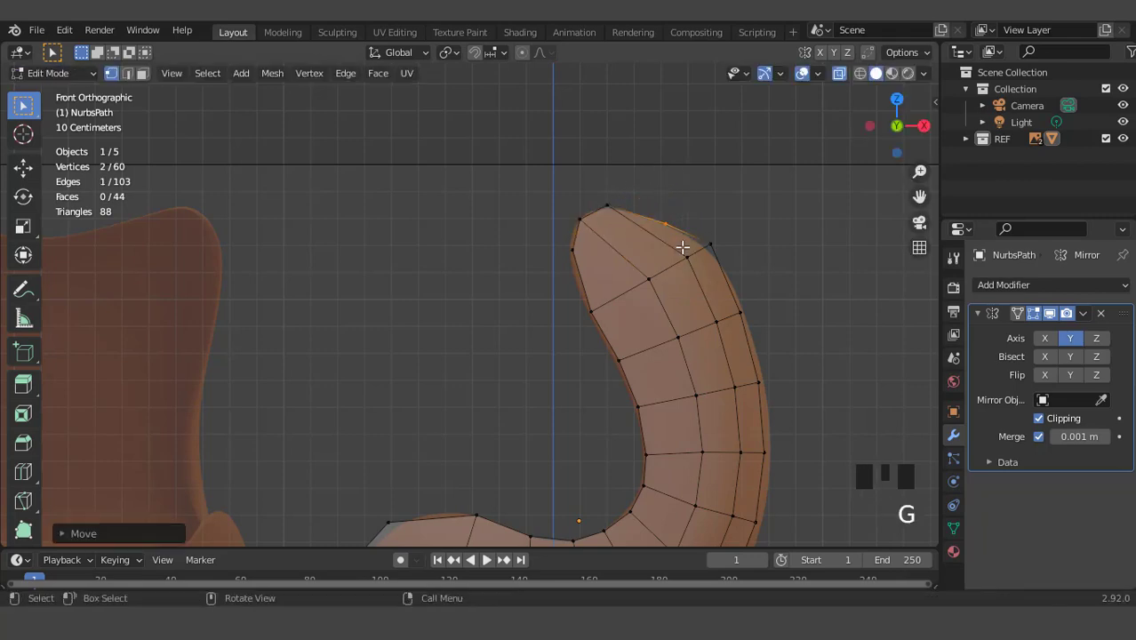
pyautogui.click(727, 255)
pyautogui.press('g')
pyautogui.click(724, 257)
# Step: In left view, slide the two vertices nearest the centreline in the second row down along their edges
pyautogui.scroll(-4, 587, 365)
pyautogui.press('ctrl+KP_3')
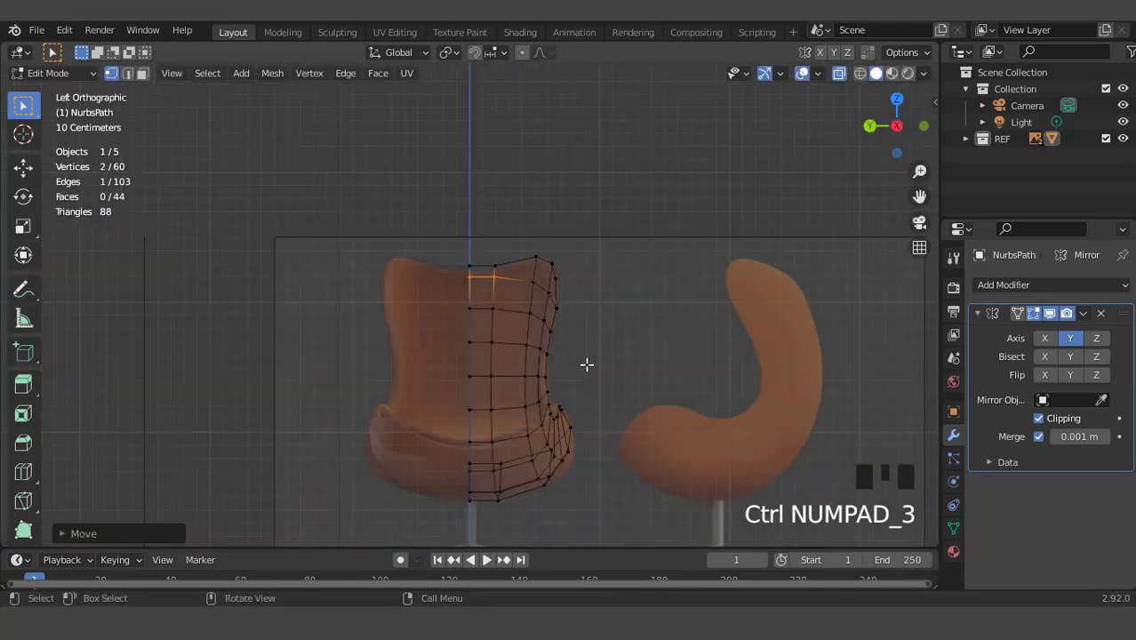
pyautogui.scroll(4, 587, 364)
pyautogui.click(469, 245)
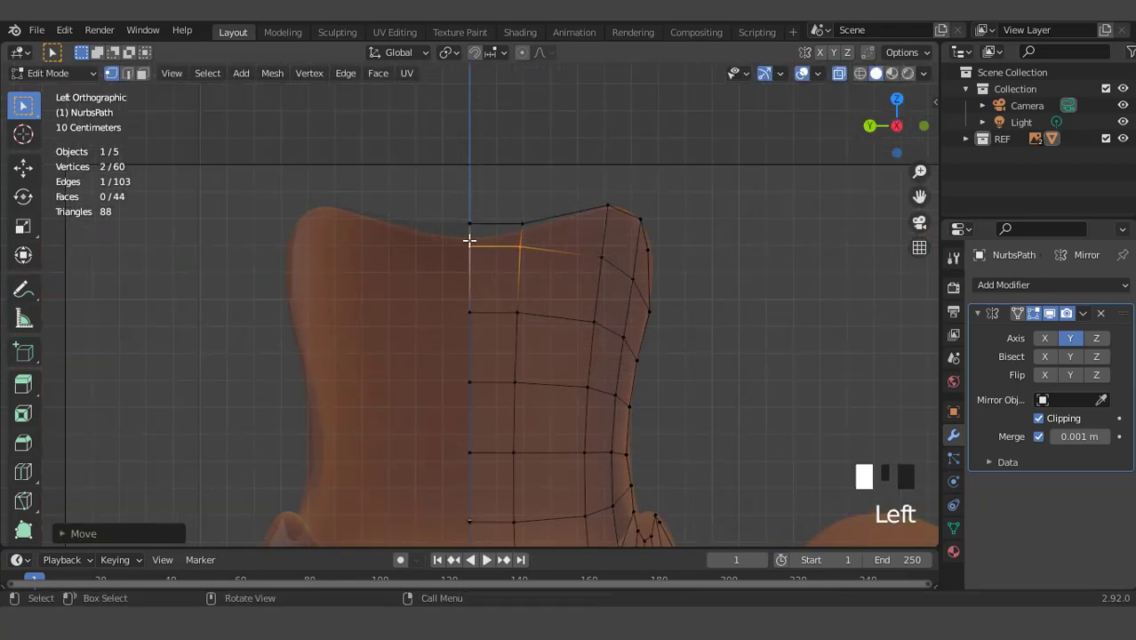
pyautogui.press('g')
pyautogui.press('g')
pyautogui.click(520, 289)
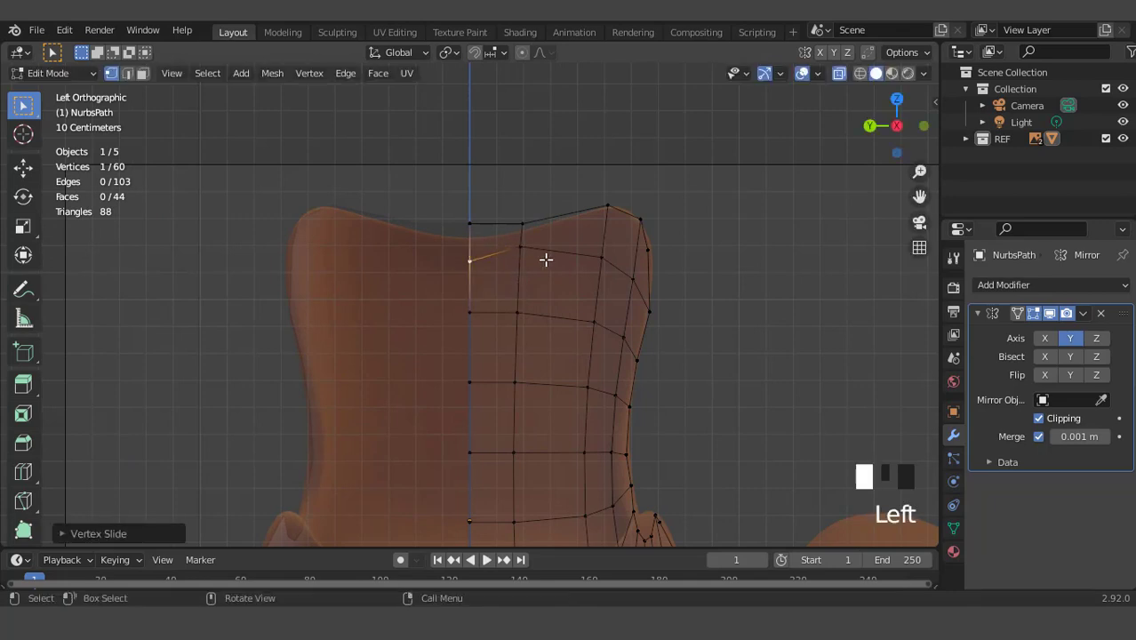
pyautogui.click(545, 259)
pyautogui.press('g')
pyautogui.press('g')
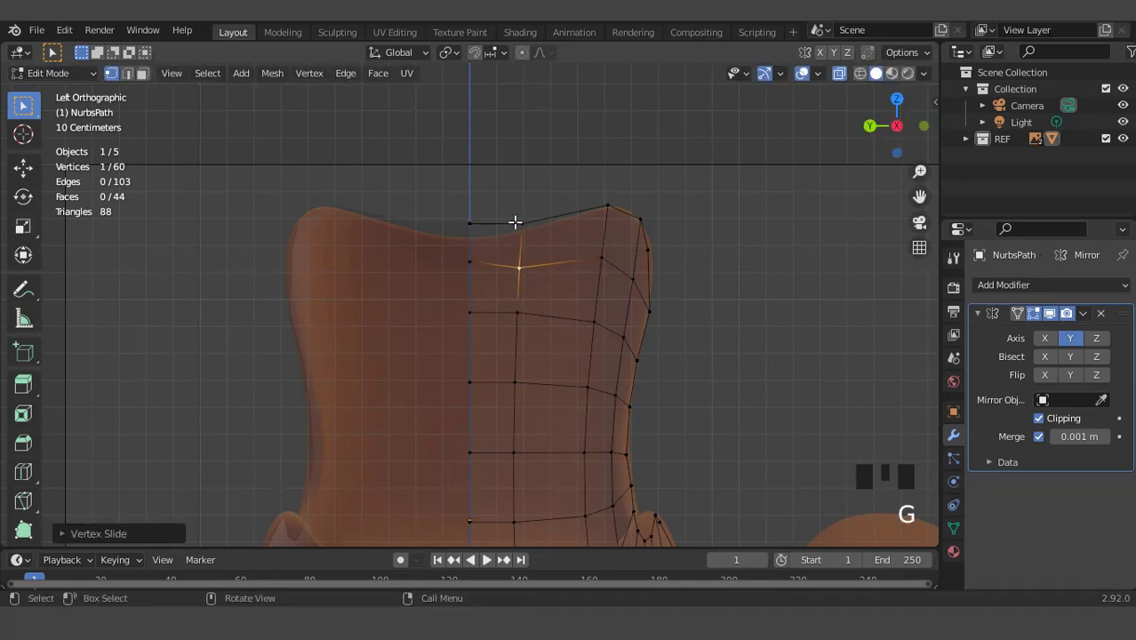
# Step: Slide the top edge's two vertices nearest the centreline down onto the headrest's curved dip
pyautogui.press('g')
pyautogui.press('g')
pyautogui.click(520, 233)
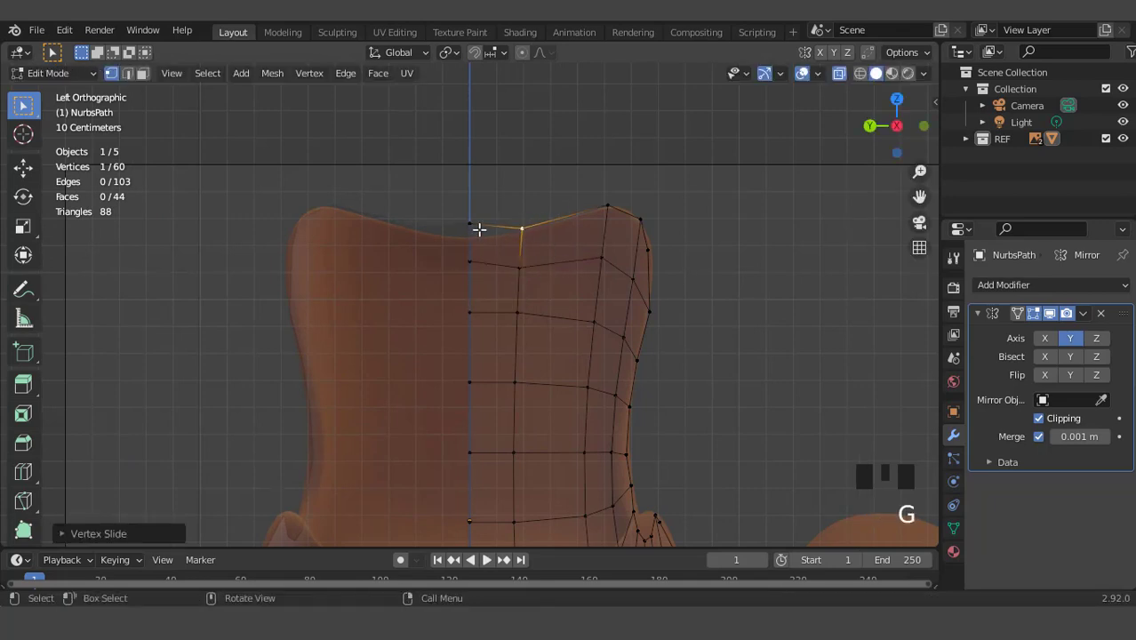
pyautogui.press('g')
pyautogui.press('g')
pyautogui.click(513, 265)
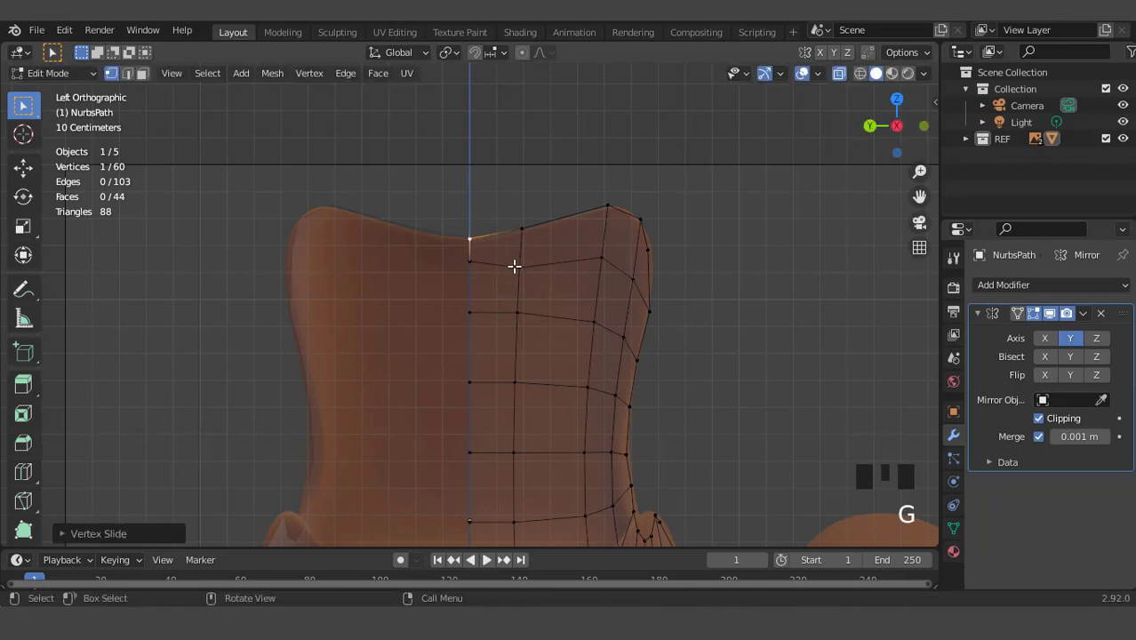
# Step: In front view, move the upper three vertices of the seat's front edge inward onto the rounded armrest outline
pyautogui.scroll(-3, 578, 304)
pyautogui.press('KP_1')
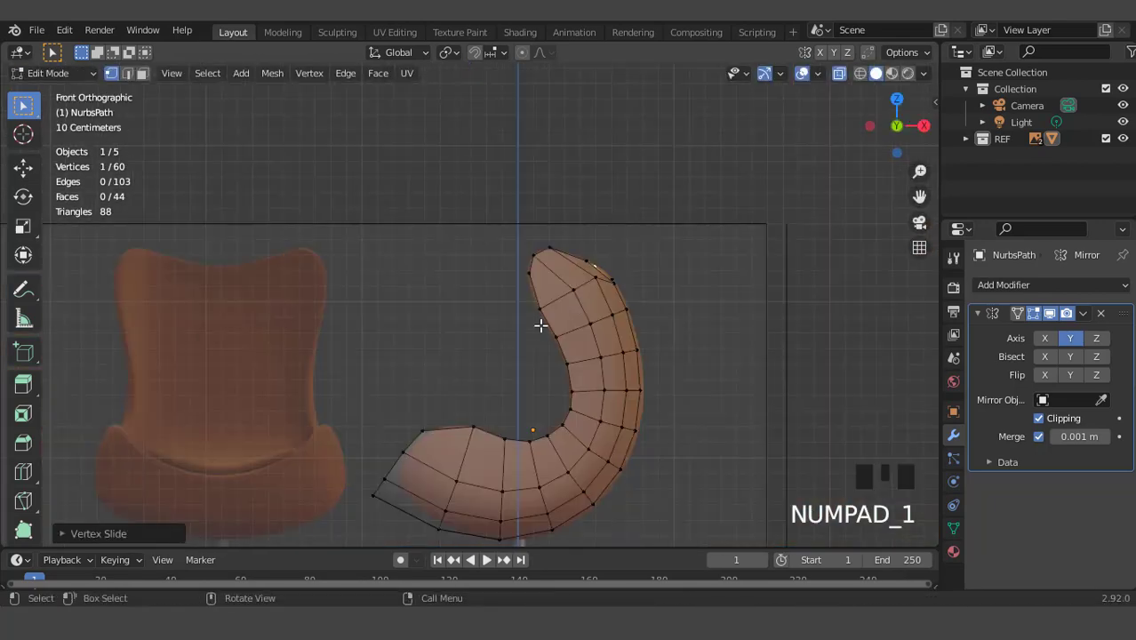
pyautogui.scroll(2, 541, 327)
pyautogui.press('ctrl+KP_2')
pyautogui.press('ctrl+KP_2')
pyautogui.press('ctrl+KP_2')
pyautogui.press('ctrl+KP_2')
pyautogui.press('ctrl+KP_2')
pyautogui.press('ctrl+KP_2')
pyautogui.press('ctrl+KP_2')
pyautogui.press('ctrl+KP_2')
pyautogui.press('ctrl+KP_2')
pyautogui.press('ctrl+KP_2')
pyautogui.press('ctrl+KP_2')
pyautogui.press('ctrl+KP_2')
pyautogui.press('ctrl+KP_2')
pyautogui.press('ctrl+KP_2')
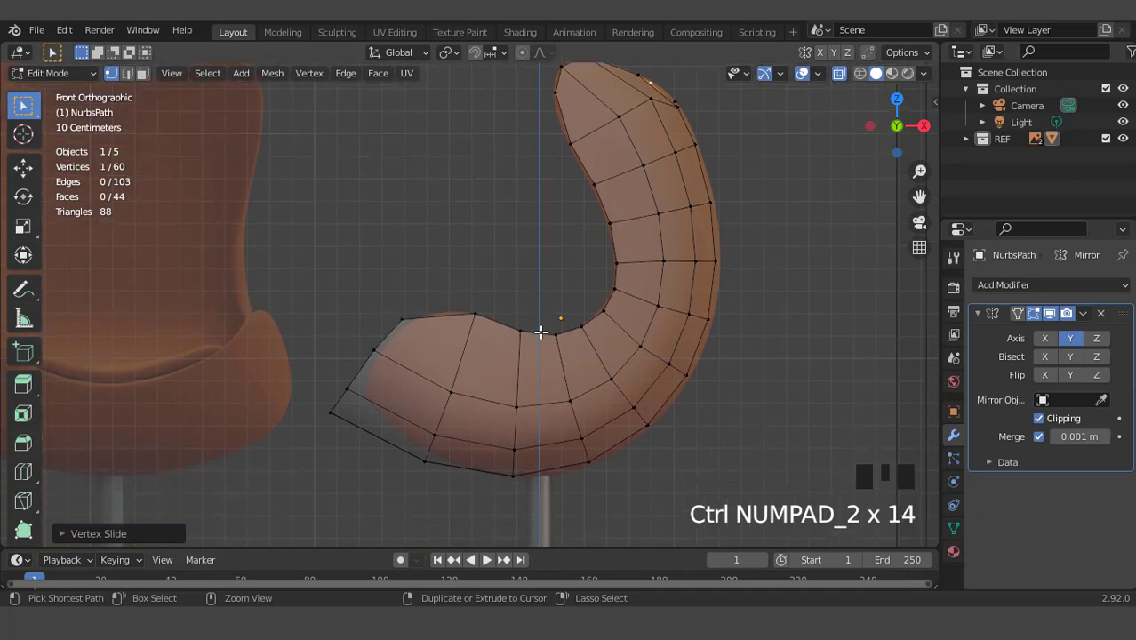
pyautogui.press('ctrl+KP_4')
pyautogui.press('ctrl+KP_4')
pyautogui.press('ctrl+KP_4')
pyautogui.press('ctrl+KP_4')
pyautogui.press('ctrl+KP_4')
pyautogui.press('ctrl+KP_4')
pyautogui.press('ctrl+KP_4')
pyautogui.press('ctrl+KP_4')
pyautogui.press('ctrl+KP_4')
pyautogui.press('ctrl+KP_4')
pyautogui.scroll(2, 541, 331)
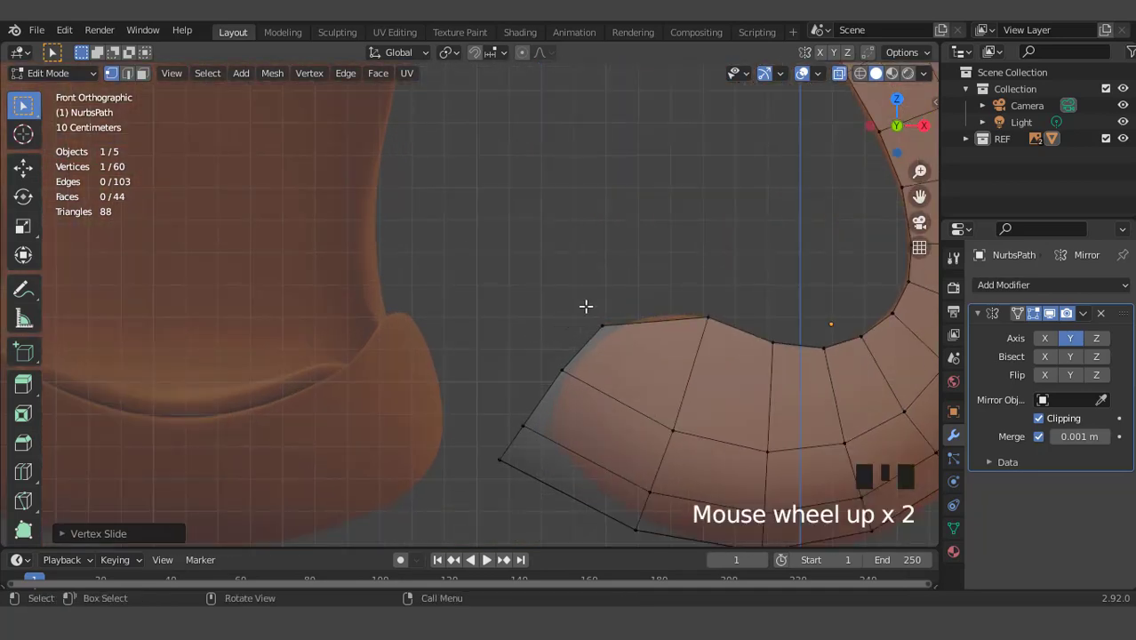
pyautogui.moveTo(586, 306); pyautogui.dragTo(631, 330)
pyautogui.press('g')
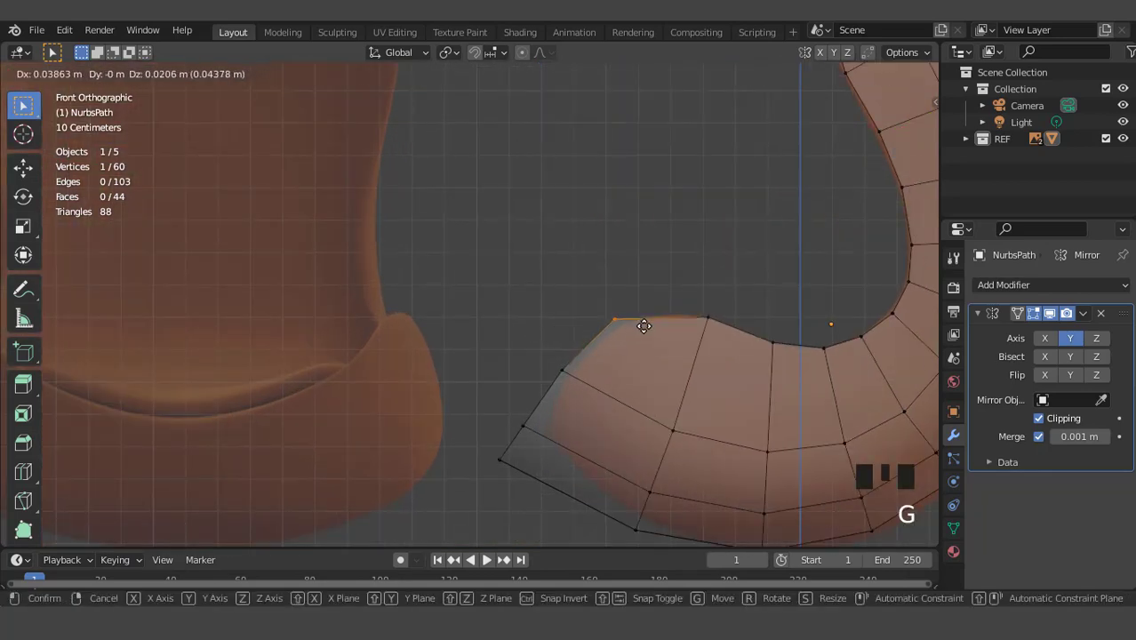
pyautogui.click(646, 326)
pyautogui.moveTo(549, 354); pyautogui.dragTo(583, 372)
pyautogui.press('g')
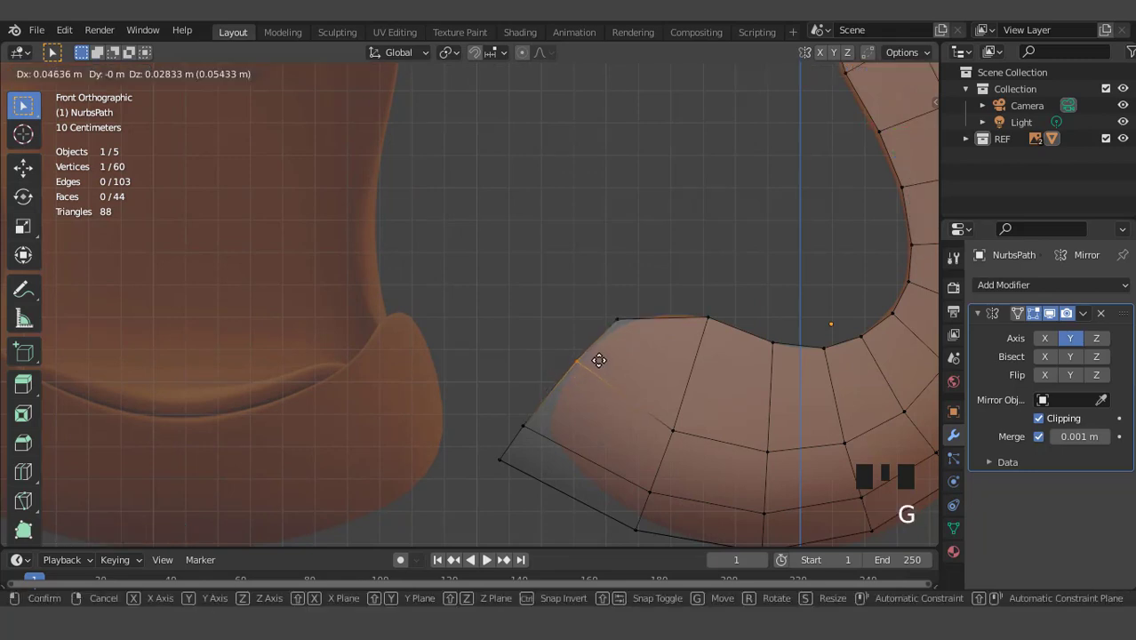
pyautogui.click(600, 360)
pyautogui.moveTo(515, 405); pyautogui.dragTo(547, 432)
pyautogui.press('g')
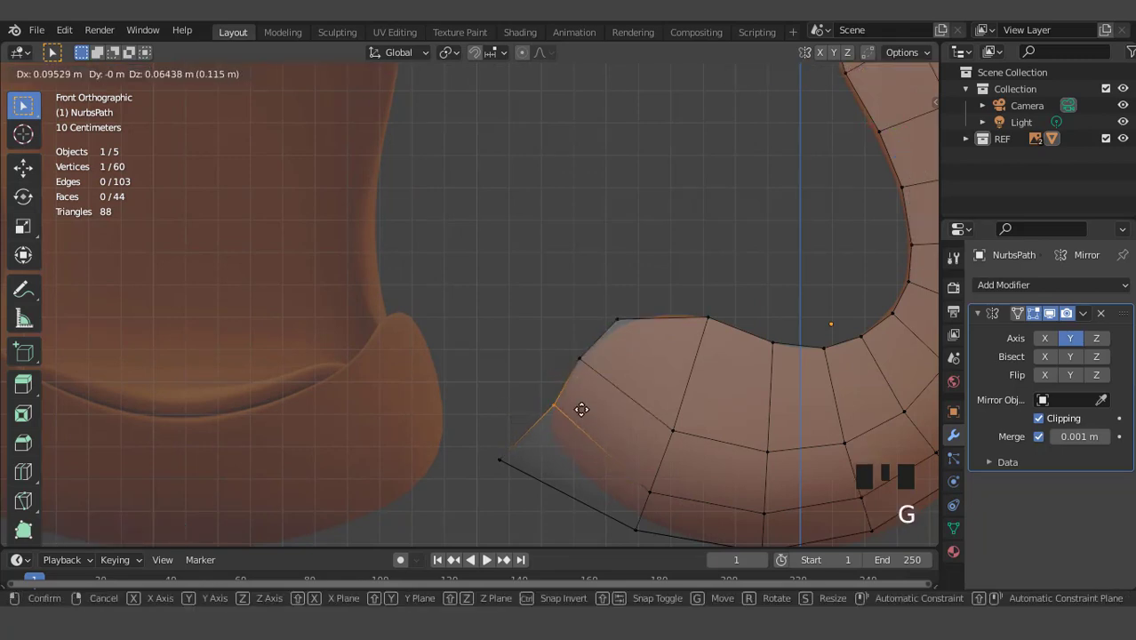
pyautogui.click(588, 405)
# Step: Move the seat's lowest front-tip vertices and the next vertex pair on the underside onto the side reference's outline
pyautogui.moveTo(475, 436); pyautogui.dragTo(627, 490)
pyautogui.press('g')
pyautogui.click(595, 446)
pyautogui.scroll(-1, 592, 462)
pyautogui.press('g')
pyautogui.click(631, 488)
pyautogui.scroll(-3, 637, 416)
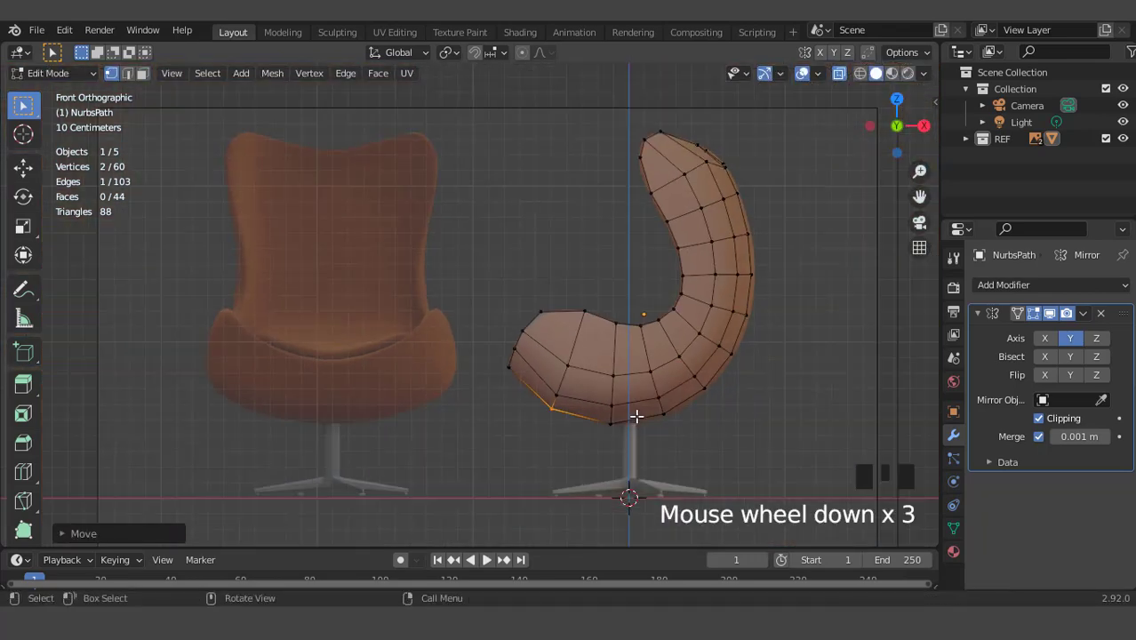
# Step: Isolate the five vertices of the seat's front edge by hiding the rest of the mesh, and view them from the left
pyautogui.press('ctrl+KP_3')
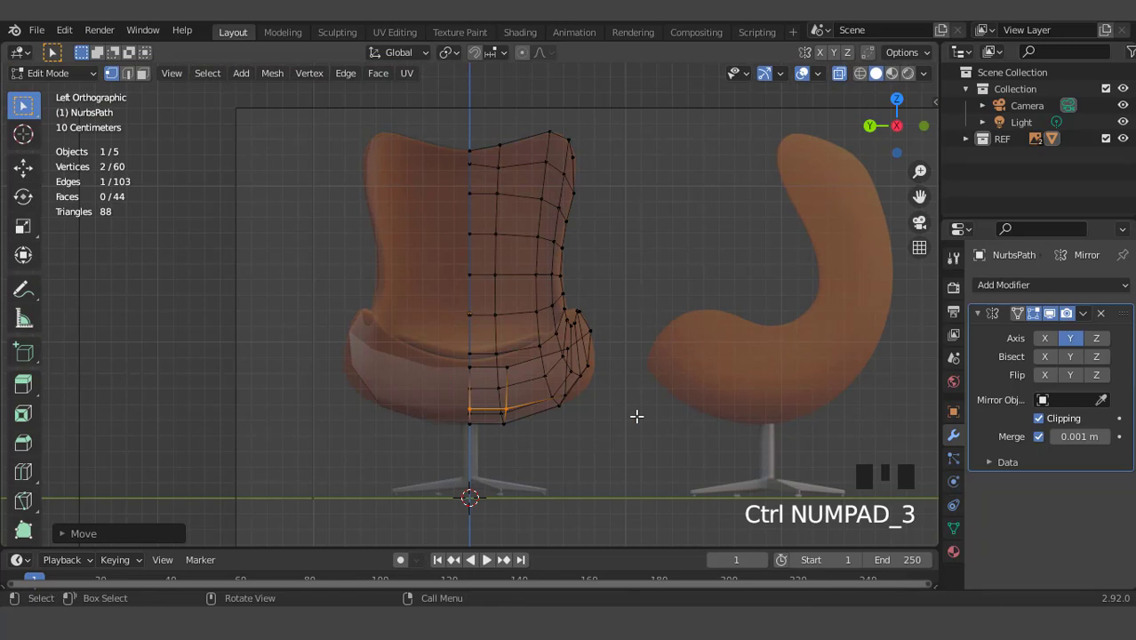
pyautogui.press('KP_1')
pyautogui.scroll(2, 583, 363)
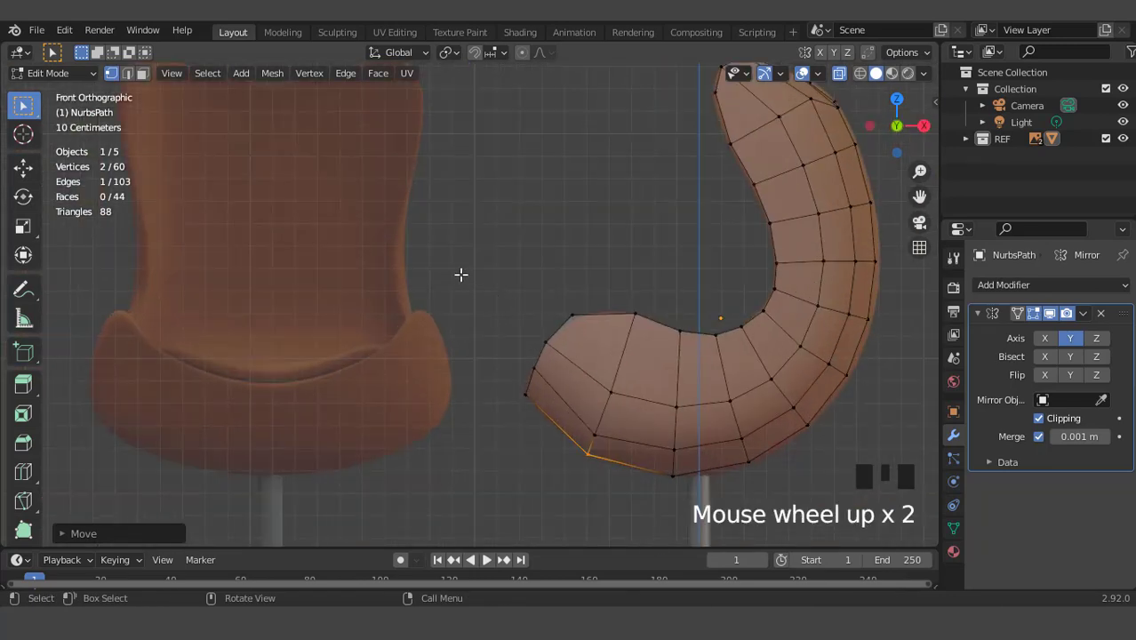
pyautogui.moveTo(492, 269); pyautogui.dragTo(575, 459)
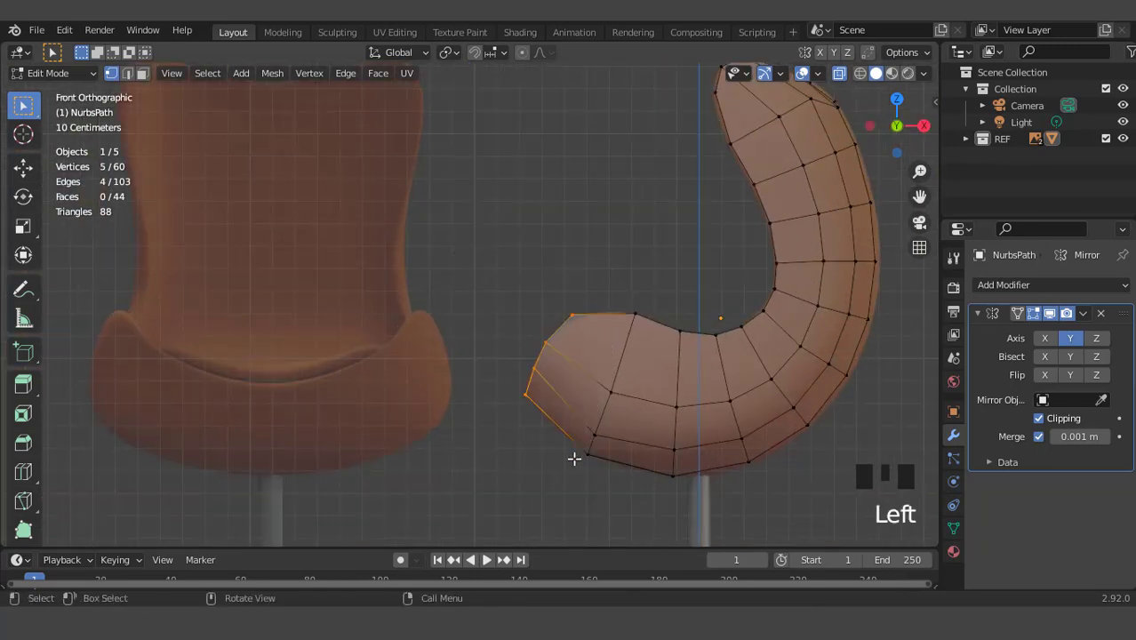
pyautogui.scroll(2, 569, 365)
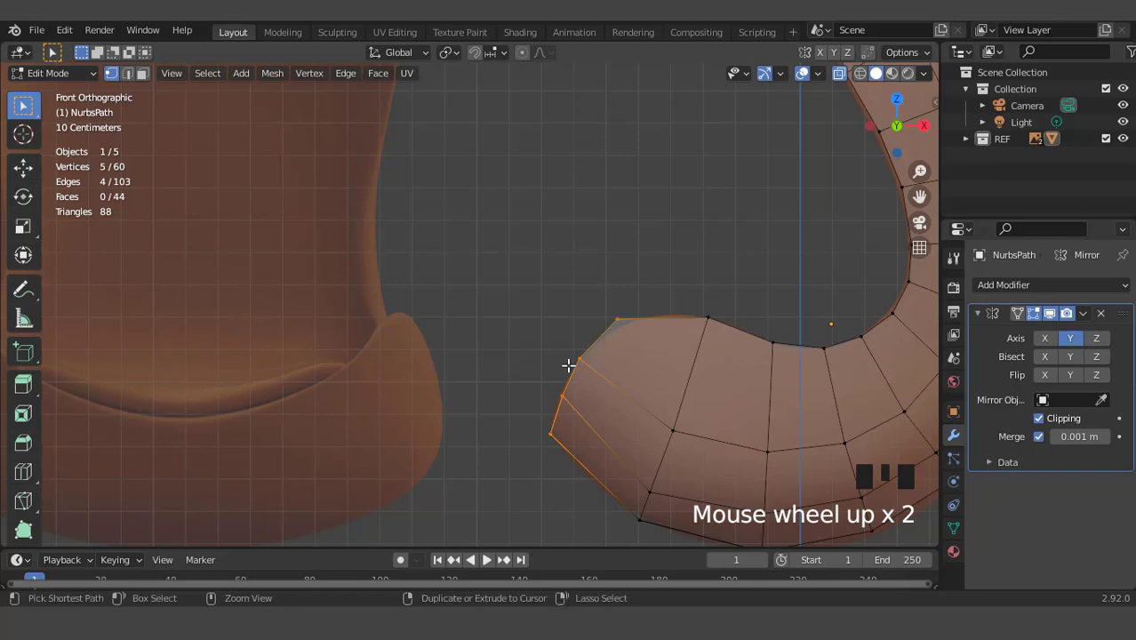
pyautogui.hotkey('ctrl', 'i')
pyautogui.press('h')
pyautogui.press('ctrl+KP_3')
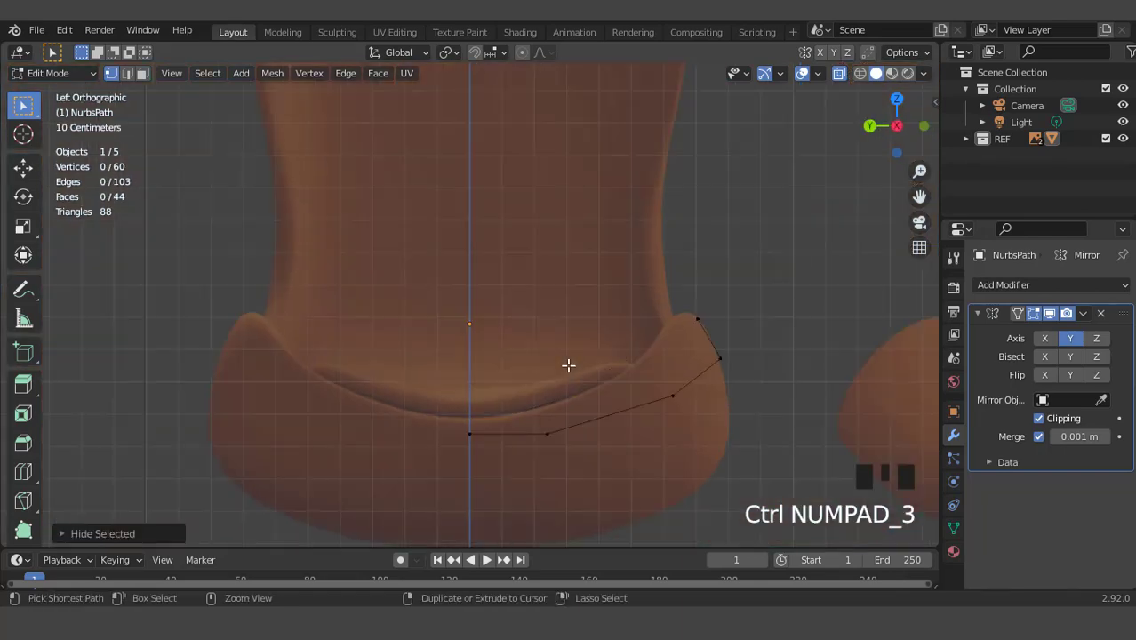
# Step: Move the front edge's three outer vertices onto the inner rim of the armrest in the front reference
pyautogui.moveTo(682, 306); pyautogui.dragTo(718, 338)
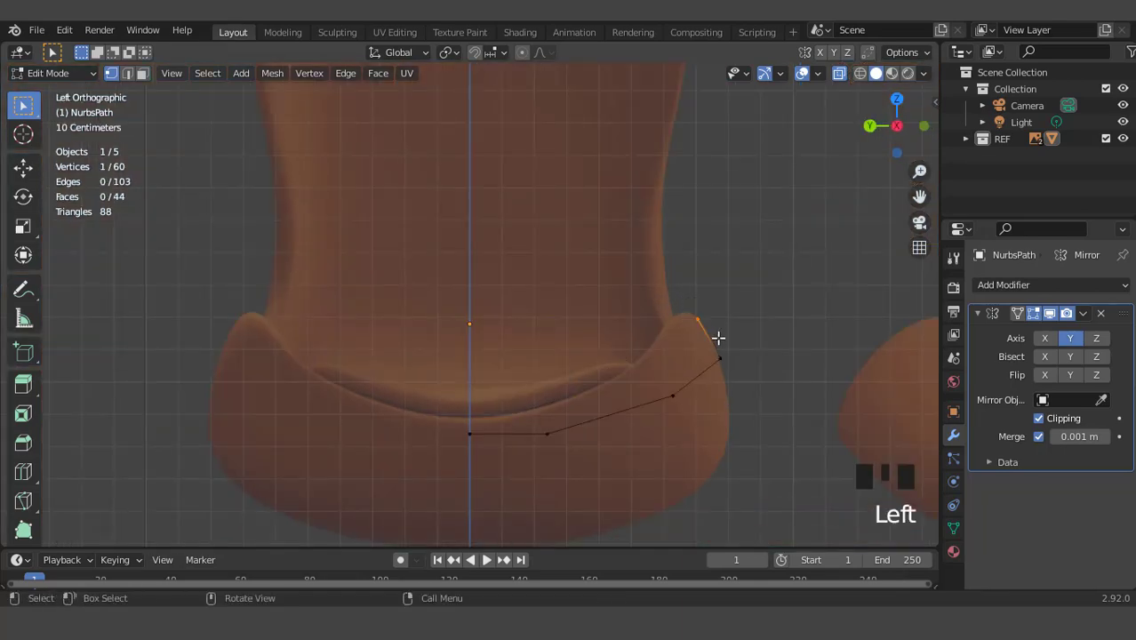
pyautogui.press('g')
pyautogui.click(714, 331)
pyautogui.press('g')
pyautogui.click(672, 387)
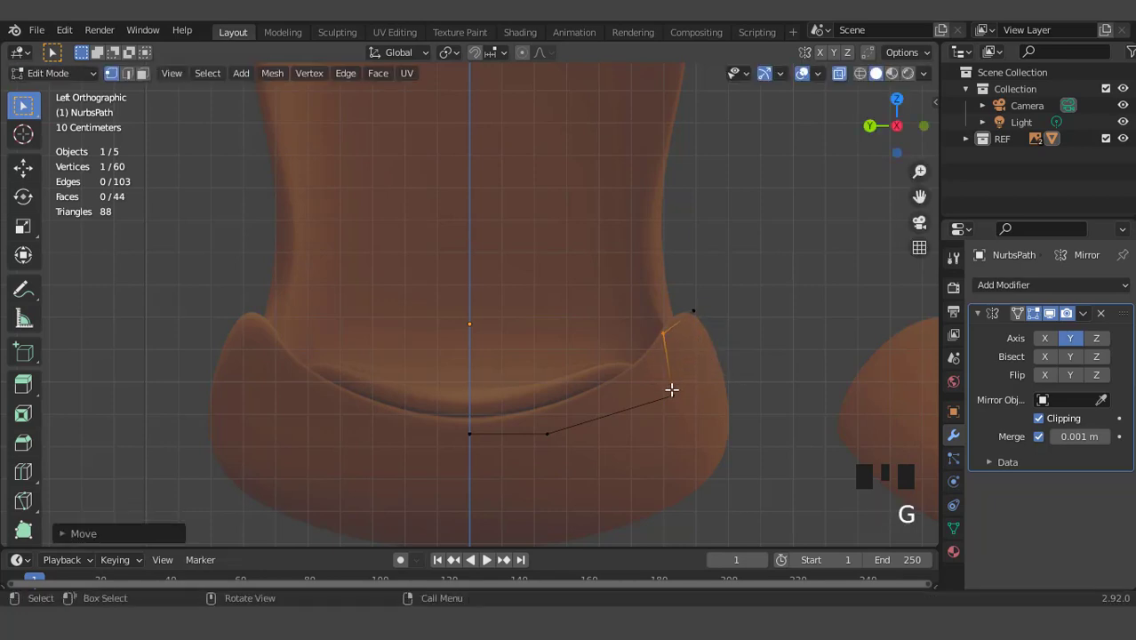
pyautogui.press('g')
pyautogui.click(648, 384)
# Step: Raise the front edge's two vertices nearest the centreline onto the seat's curved lip, and reveal the hidden mesh
pyautogui.click(551, 436)
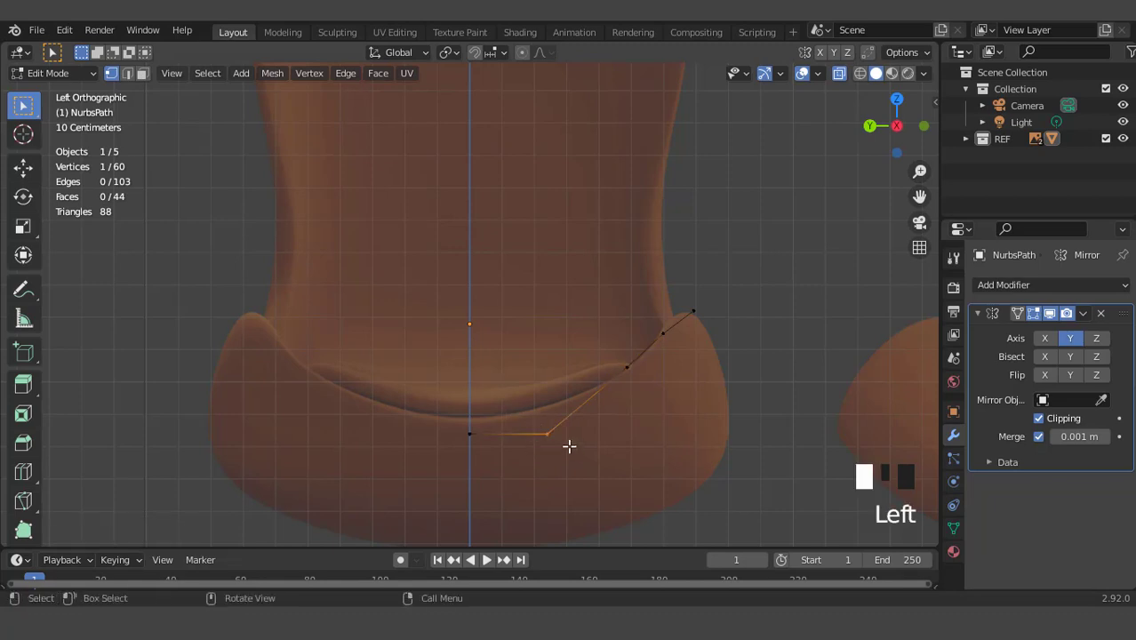
pyautogui.press('g')
pyautogui.click(549, 433)
pyautogui.click(472, 431)
pyautogui.press('g')
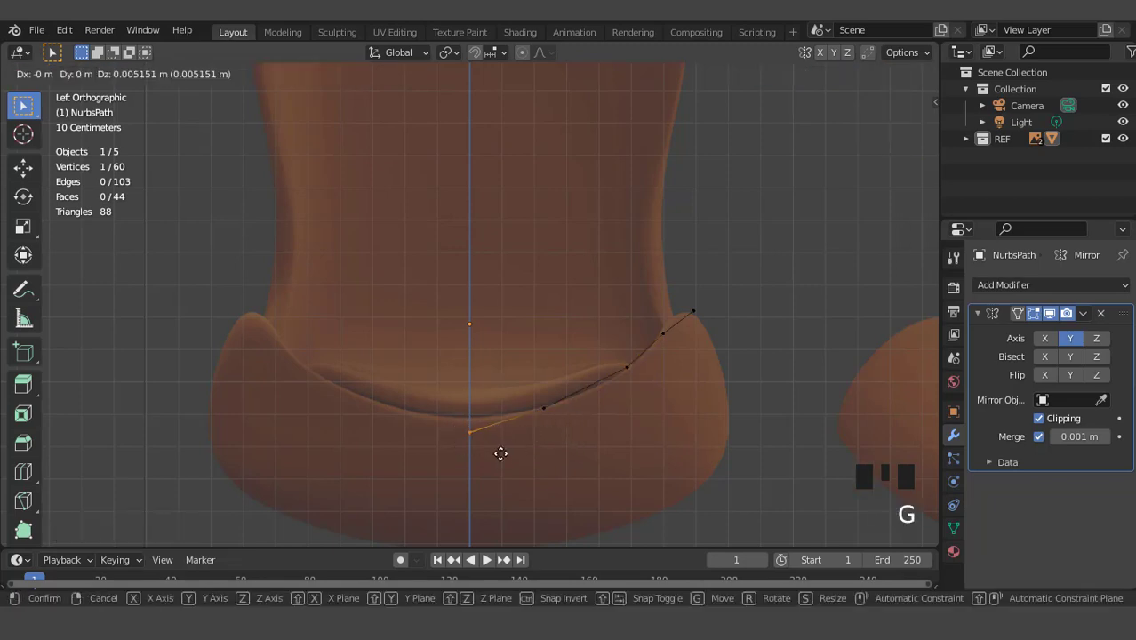
pyautogui.click(501, 445)
pyautogui.scroll(-3, 604, 380)
pyautogui.moveTo(604, 380); pyautogui.dragTo(528, 401, button='middle')
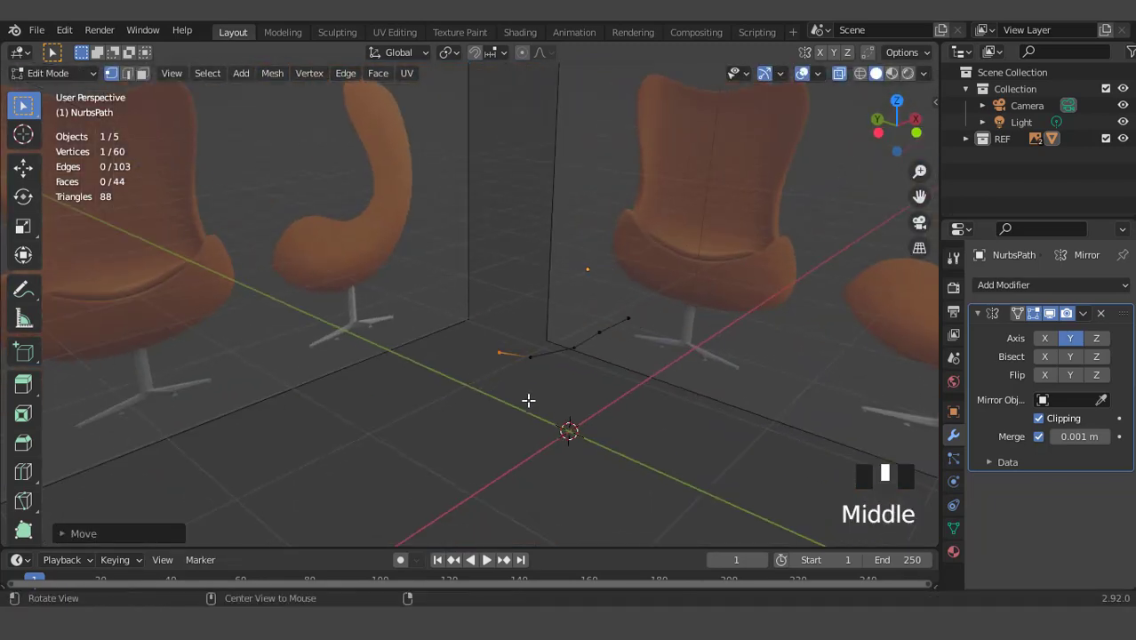
pyautogui.hotkey('alt', 'h')
# Step: In front view, move the upper three vertices of the seat's front edge onto the armrest's rounded side outline
pyautogui.press('ctrl+KP_3')
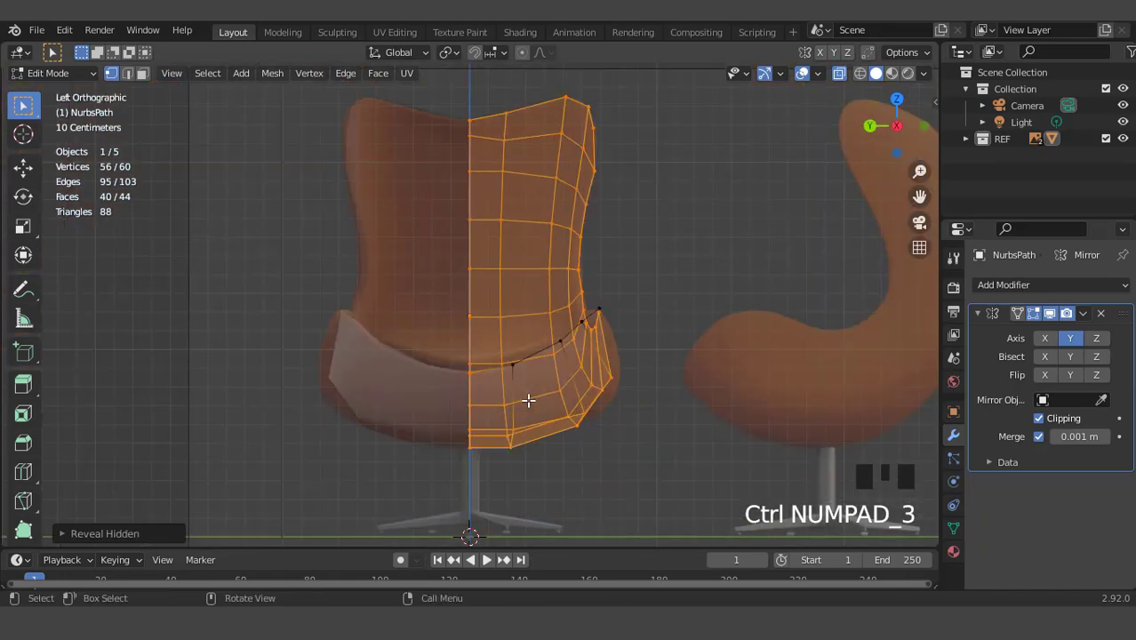
pyautogui.press('KP_1')
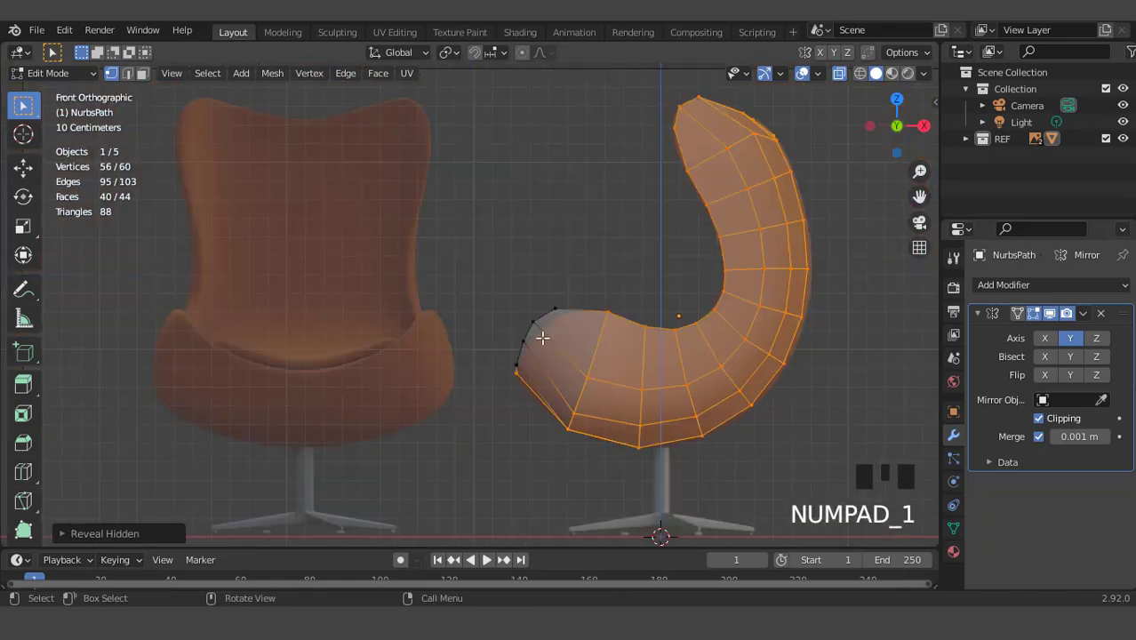
pyautogui.scroll(4, 542, 338)
pyautogui.moveTo(580, 331); pyautogui.dragTo(625, 351)
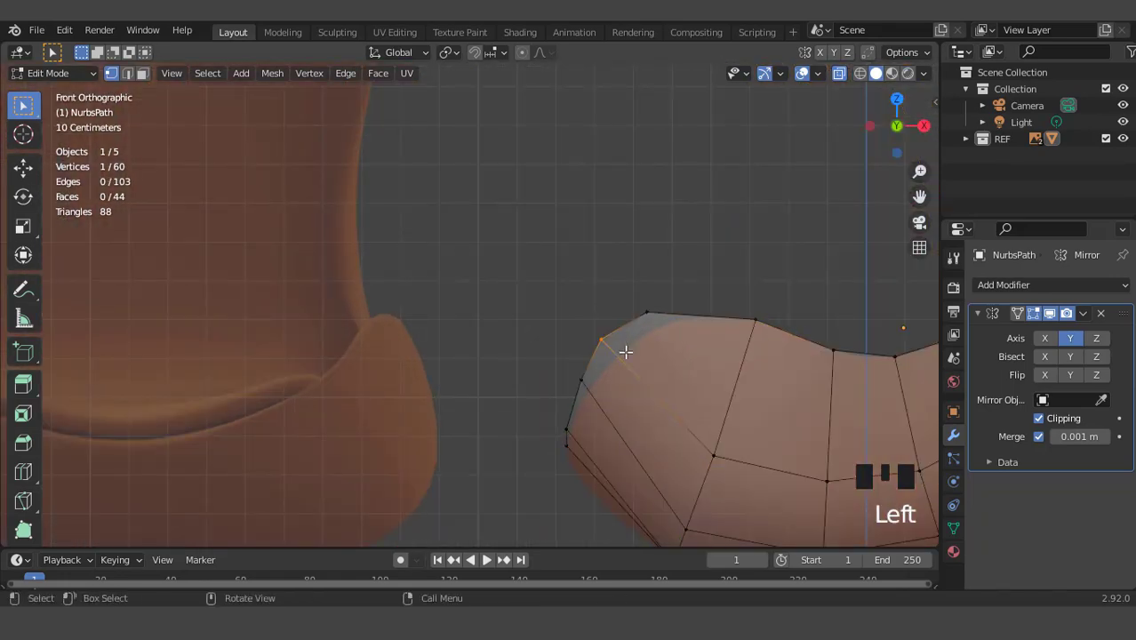
pyautogui.press('g')
pyautogui.click(638, 367)
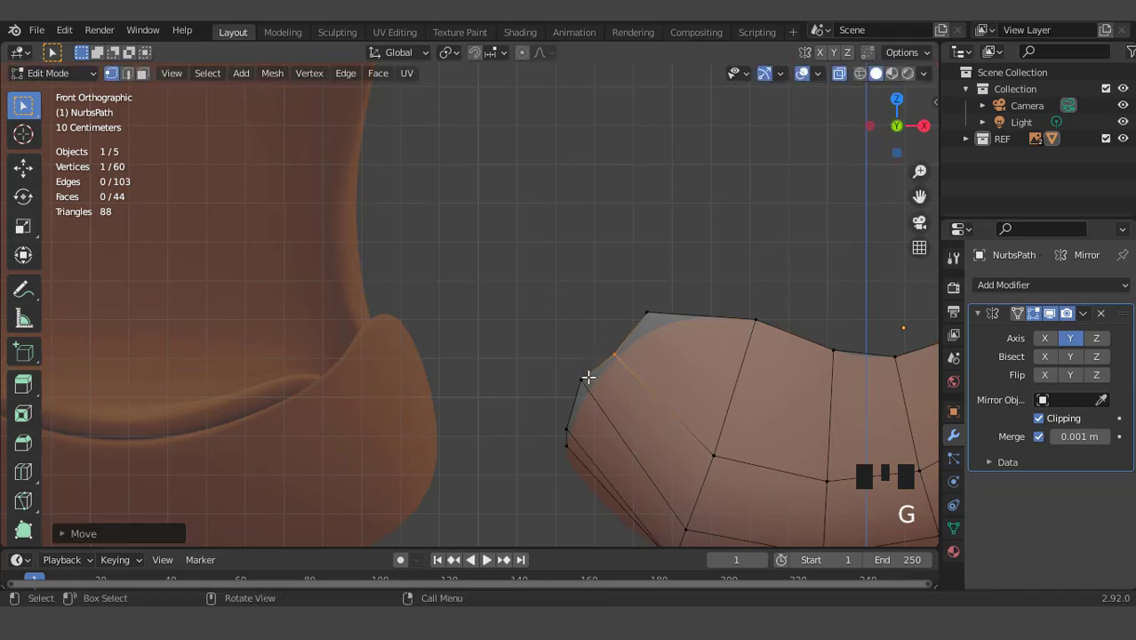
pyautogui.click(591, 383)
pyautogui.press('g')
pyautogui.click(605, 400)
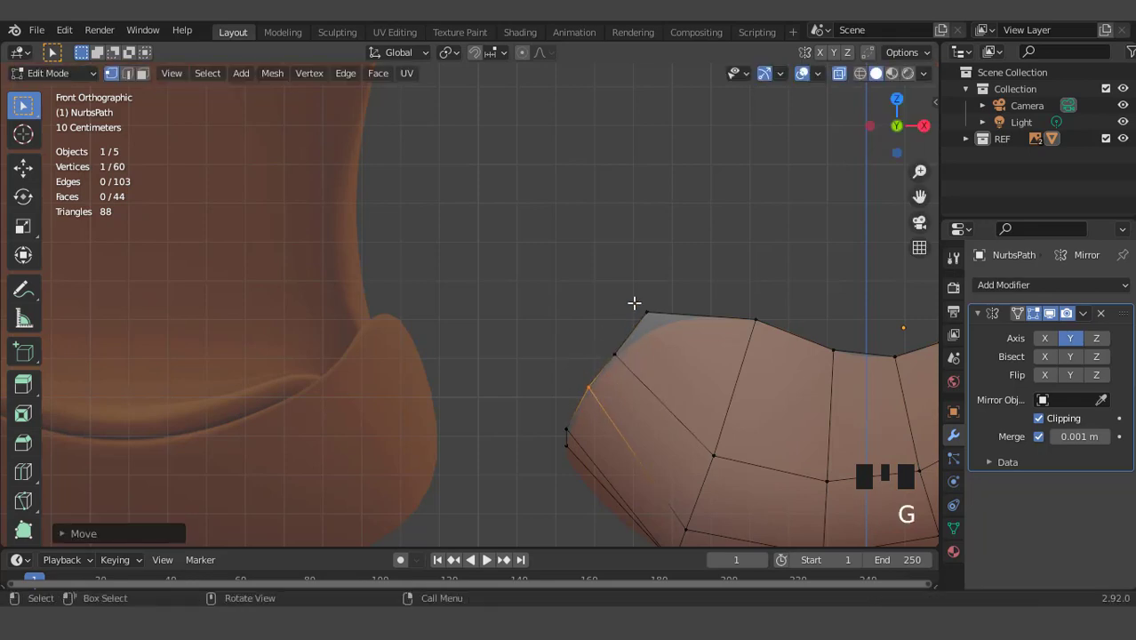
pyautogui.click(654, 320)
pyautogui.press('g')
pyautogui.click(668, 343)
pyautogui.scroll(-2, 668, 343)
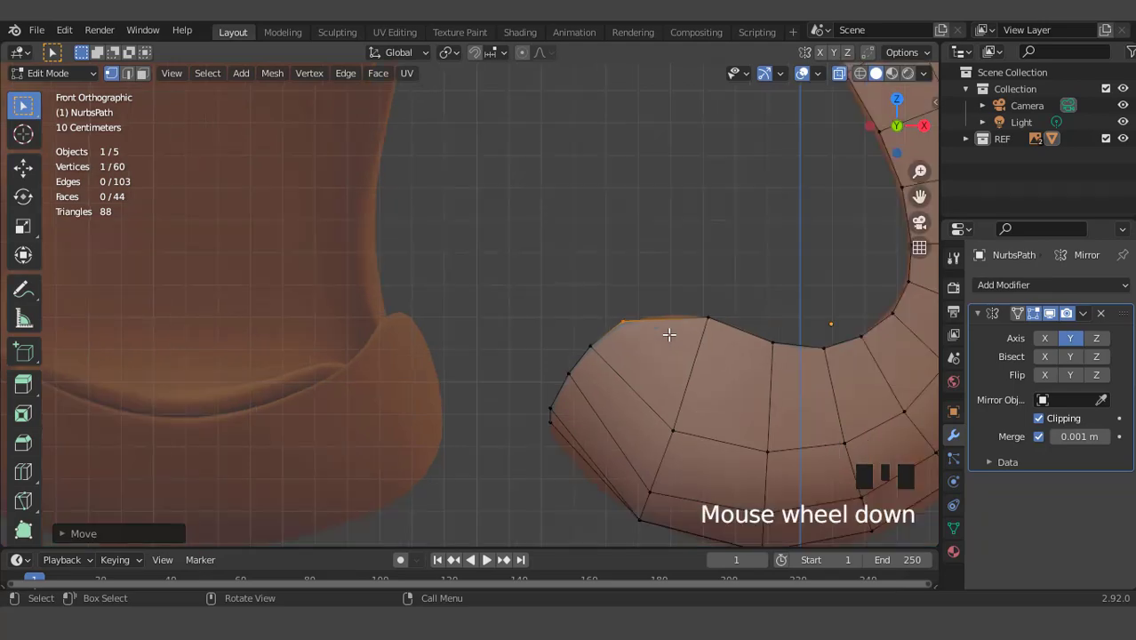
# Step: Return to Object Mode and turn off X-ray to view the shell as an opaque solid
pyautogui.moveTo(594, 304); pyautogui.dragTo(602, 356, button='middle')
pyautogui.press('ctrl+KP_3')
pyautogui.scroll(3, 754, 357)
pyautogui.press('KP_1')
pyautogui.press('Tab')
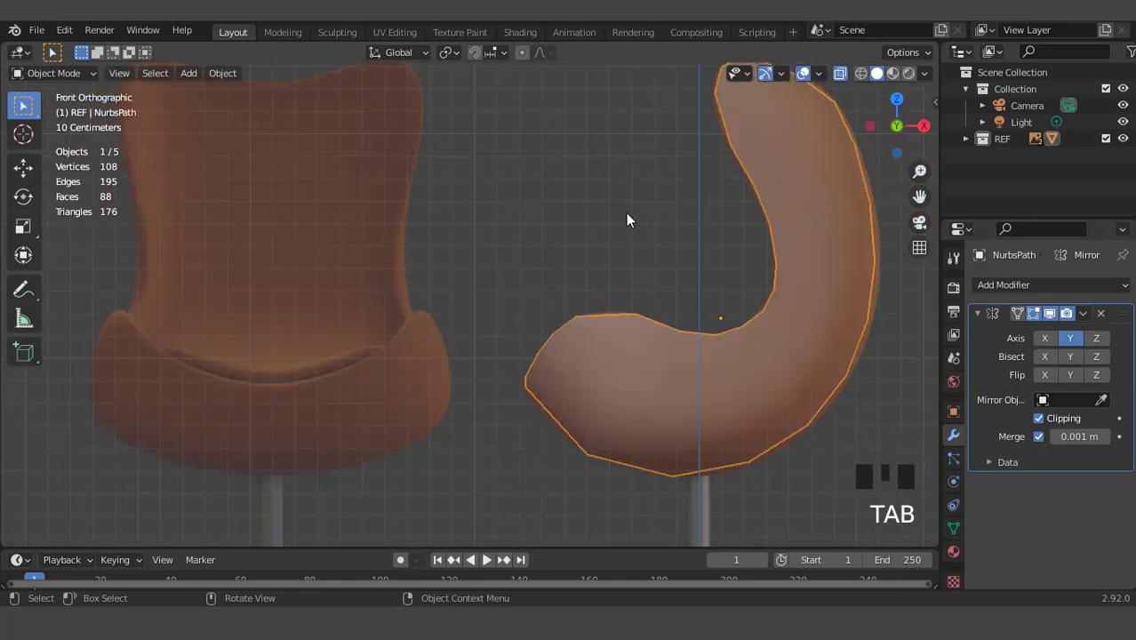
pyautogui.scroll(-4, 629, 218)
pyautogui.click(840, 75)
pyautogui.moveTo(431, 254); pyautogui.dragTo(476, 299, button='middle')
pyautogui.scroll(2, 489, 299)
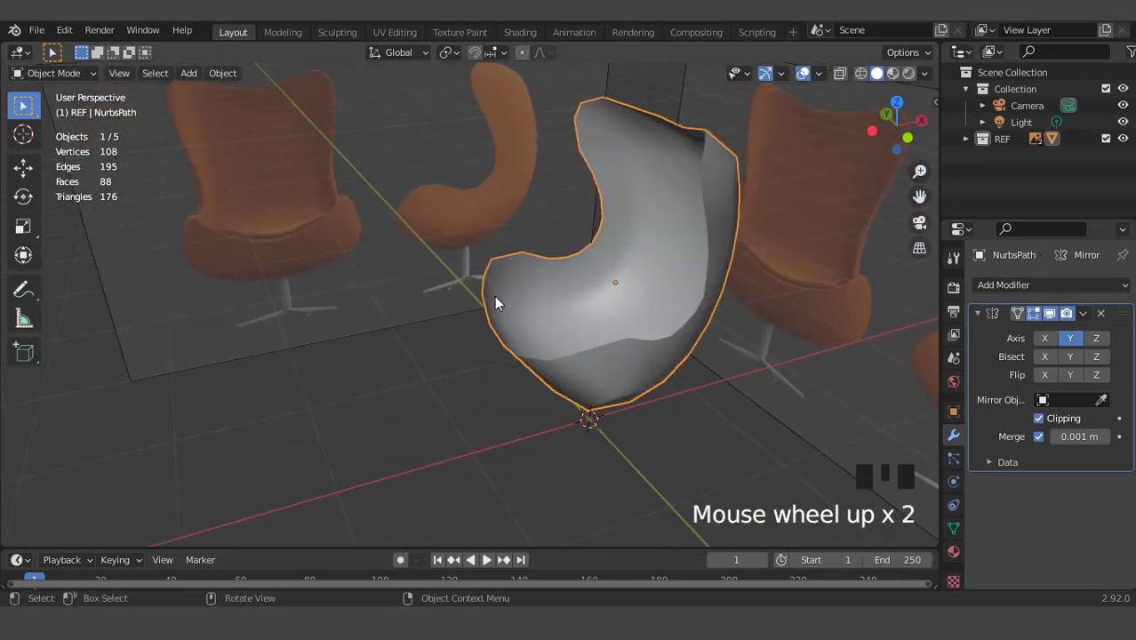
# Step: Apply the Mirror modifier to the chair shell
pyautogui.click(978, 313)
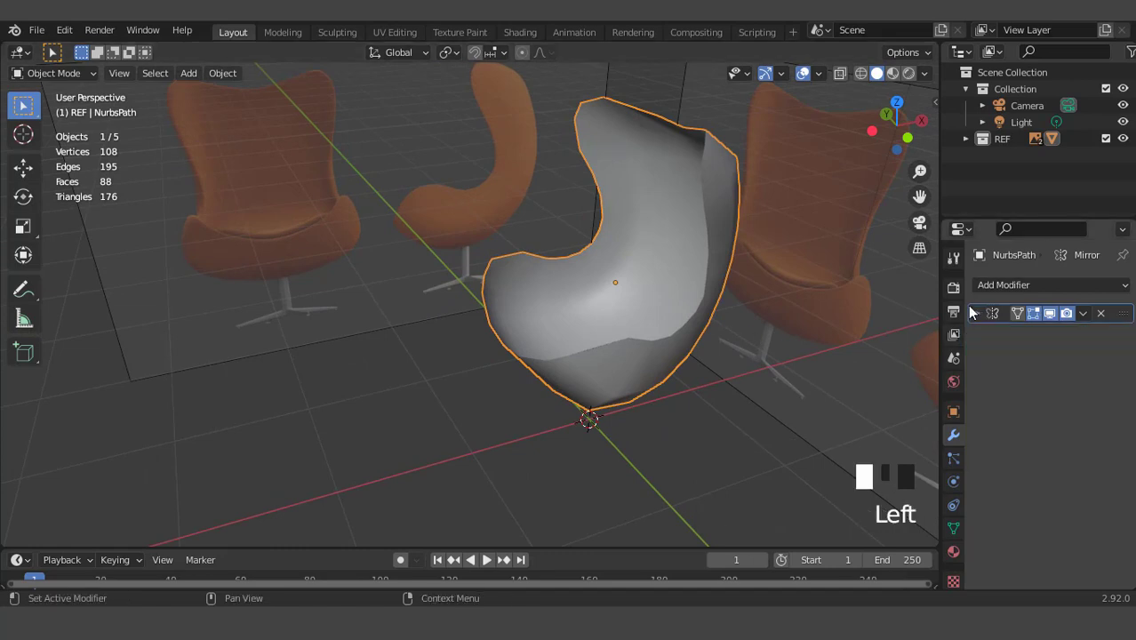
pyautogui.moveTo(748, 270); pyautogui.dragTo(765, 210, button='middle')
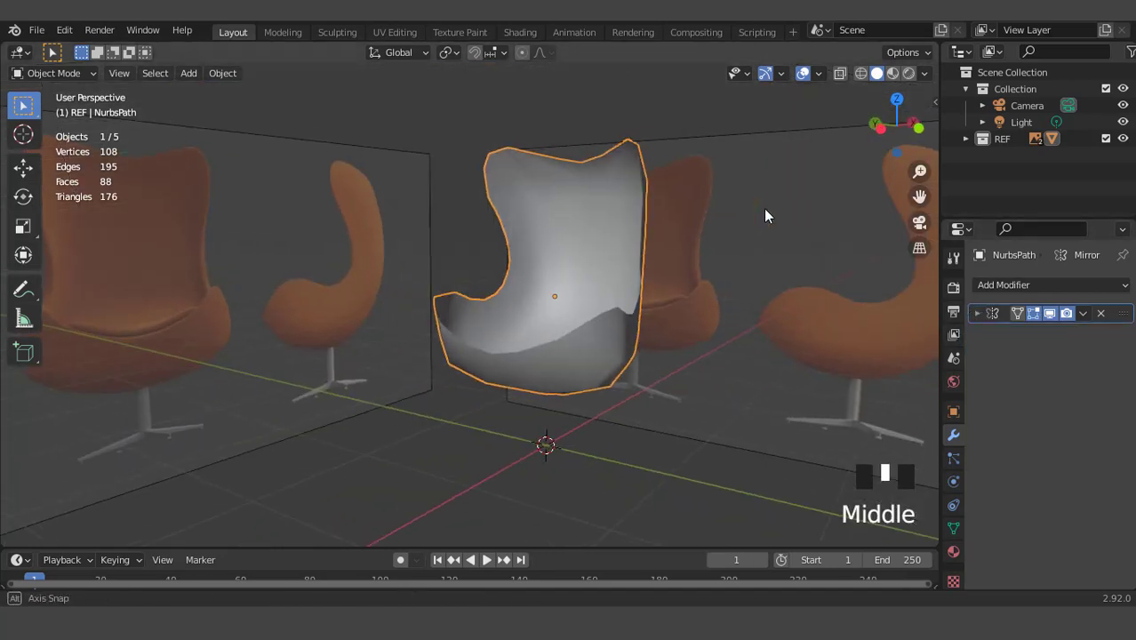
pyautogui.click(1082, 315)
pyautogui.click(1050, 334)
# Step: Add a Solidify modifier to the shell with a thickness of 0.04 m
pyautogui.click(1002, 287)
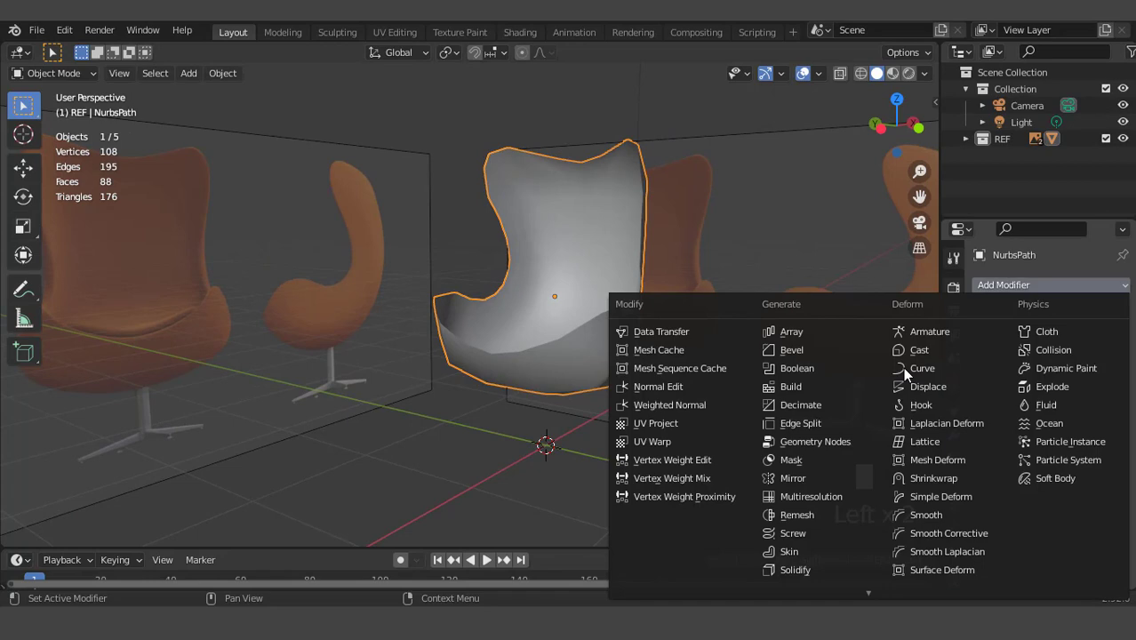
pyautogui.click(844, 570)
pyautogui.moveTo(783, 462); pyautogui.dragTo(702, 374, button='middle')
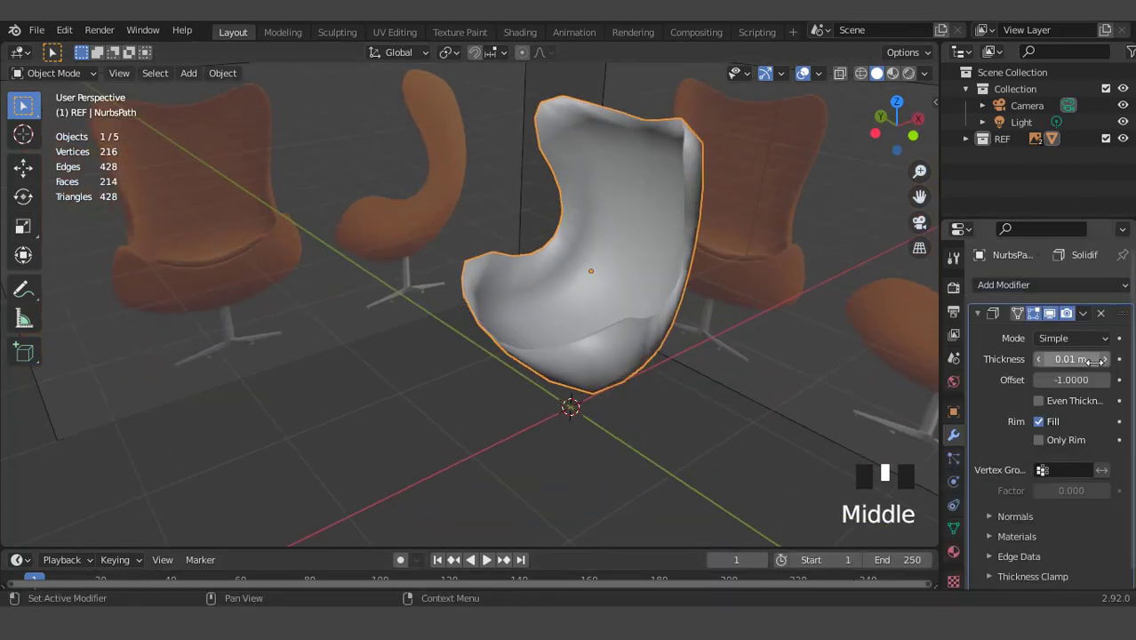
pyautogui.click(1106, 359)
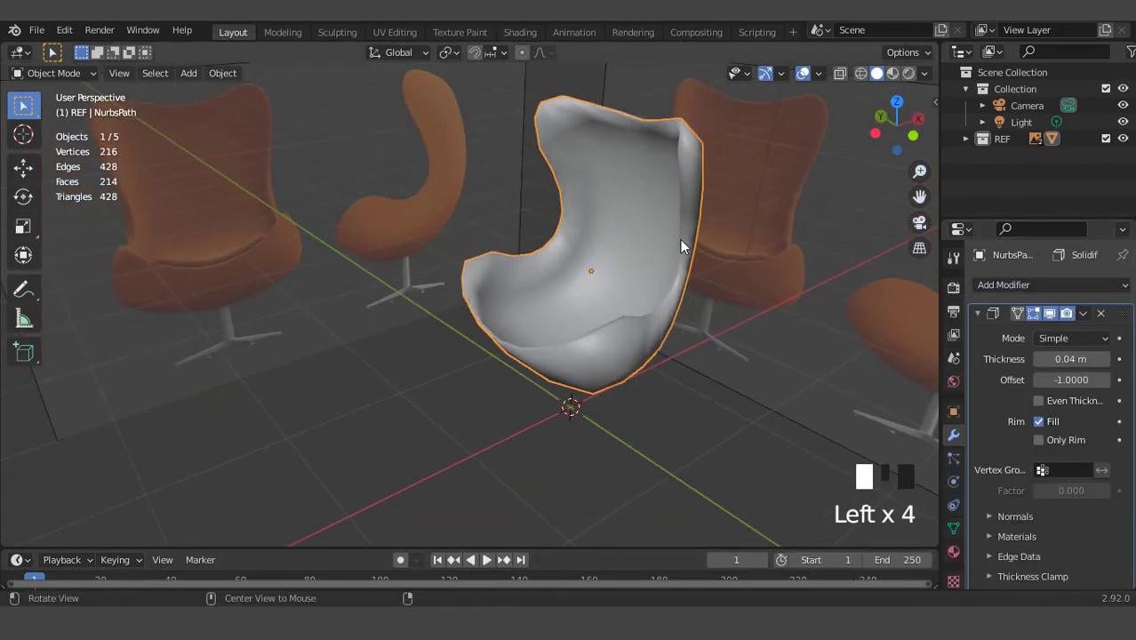
pyautogui.moveTo(844, 293); pyautogui.dragTo(800, 249, button='middle')
pyautogui.click(980, 313)
pyautogui.click(978, 284)
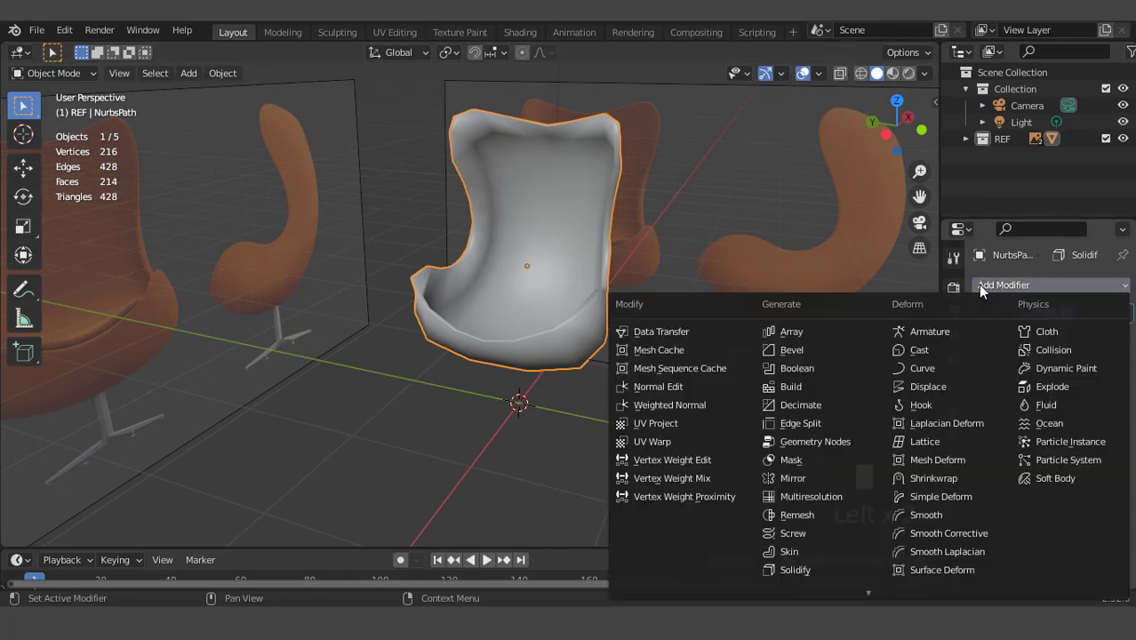
pyautogui.scroll(-4, 859, 593)
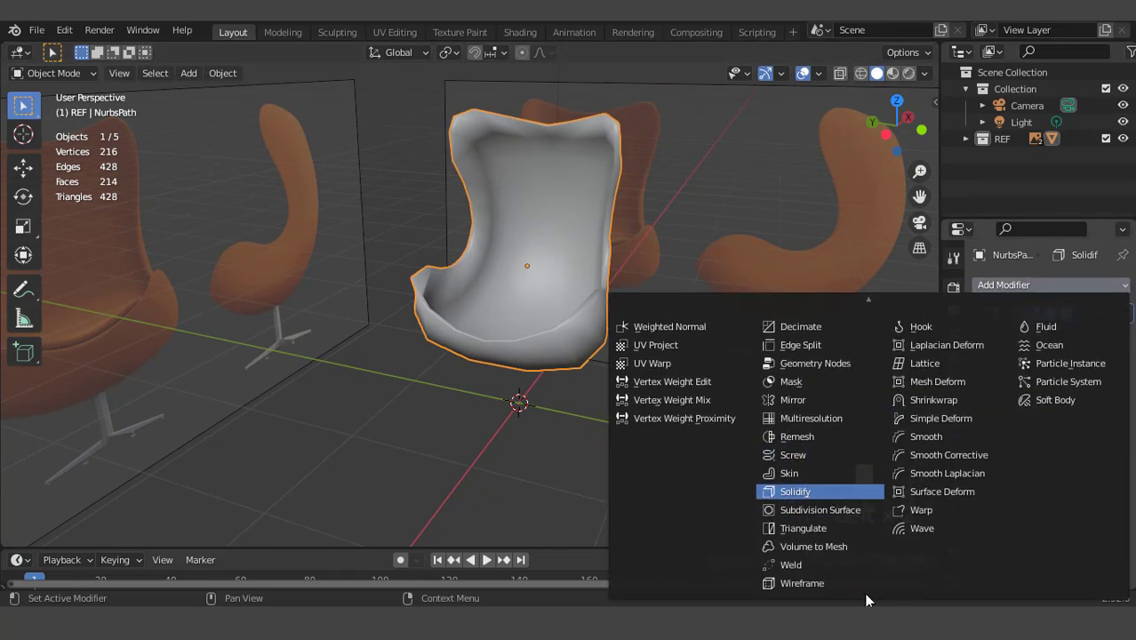
pyautogui.click(842, 525)
pyautogui.moveTo(842, 526); pyautogui.dragTo(601, 278, button='middle')
pyautogui.scroll(2, 589, 242)
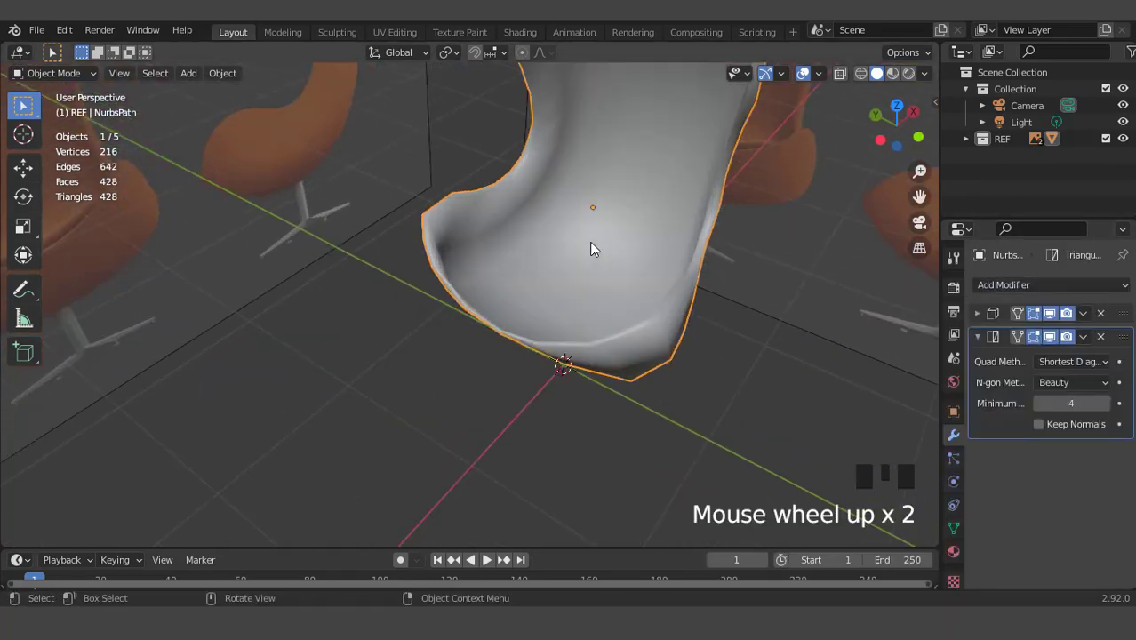
pyautogui.click(1100, 337)
# Step: Add a Subdivision Surface modifier to the shell with its viewport level set to 2
pyautogui.click(989, 286)
pyautogui.scroll(-4, 849, 593)
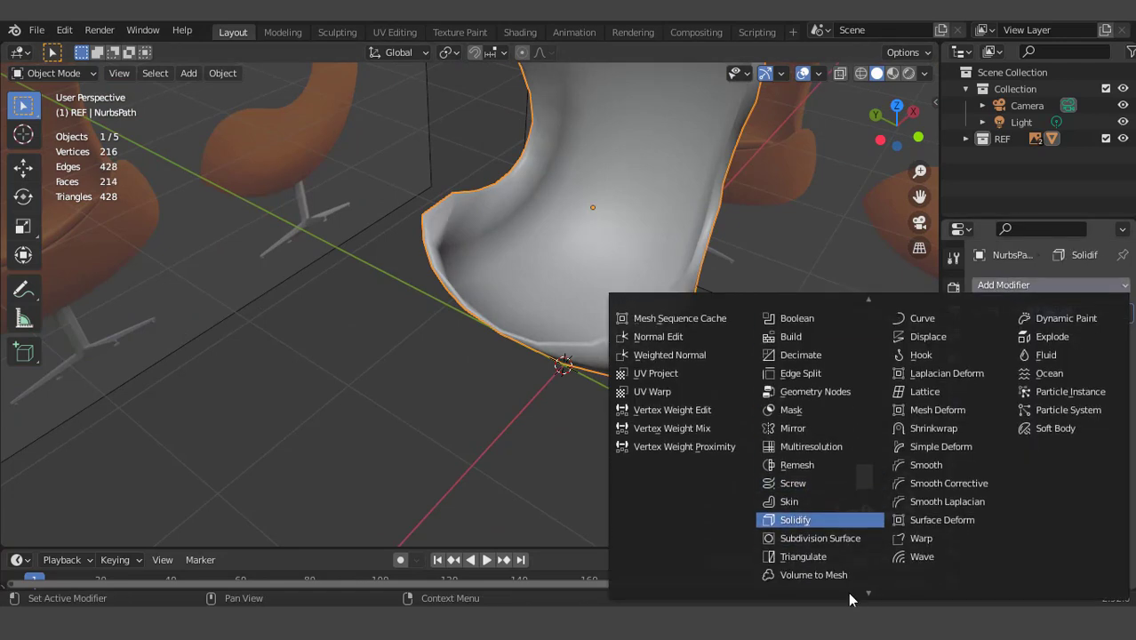
pyautogui.click(820, 512)
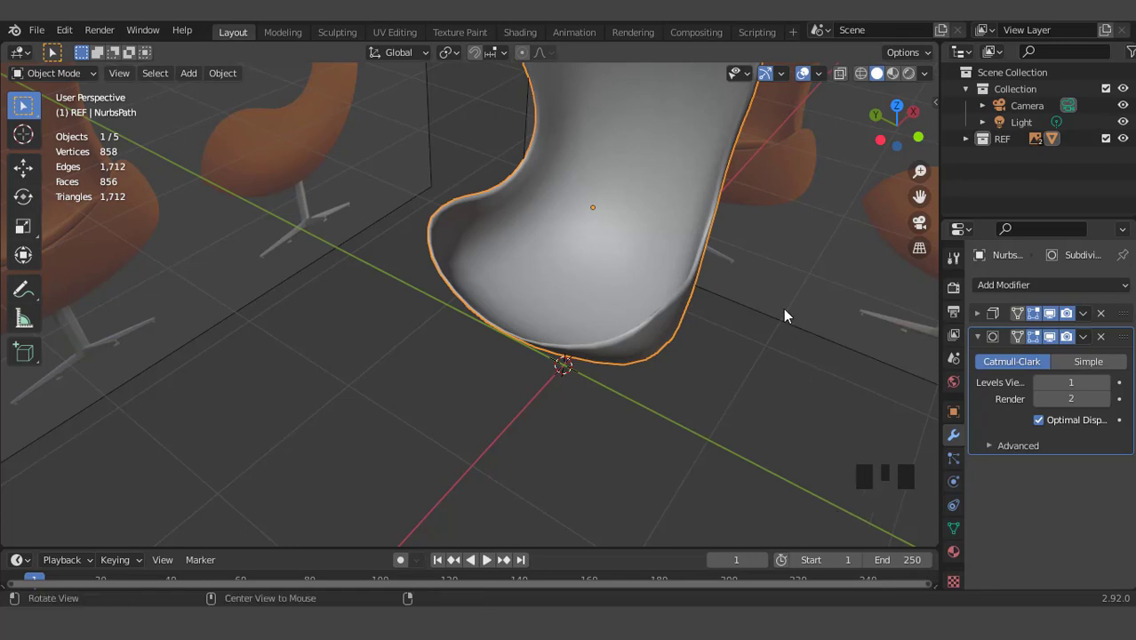
pyautogui.moveTo(784, 308); pyautogui.dragTo(1031, 346, button='middle')
pyautogui.click(1106, 383)
# Step: Set the Solidify modifier's thickness to 0.08 m
pyautogui.click(978, 313)
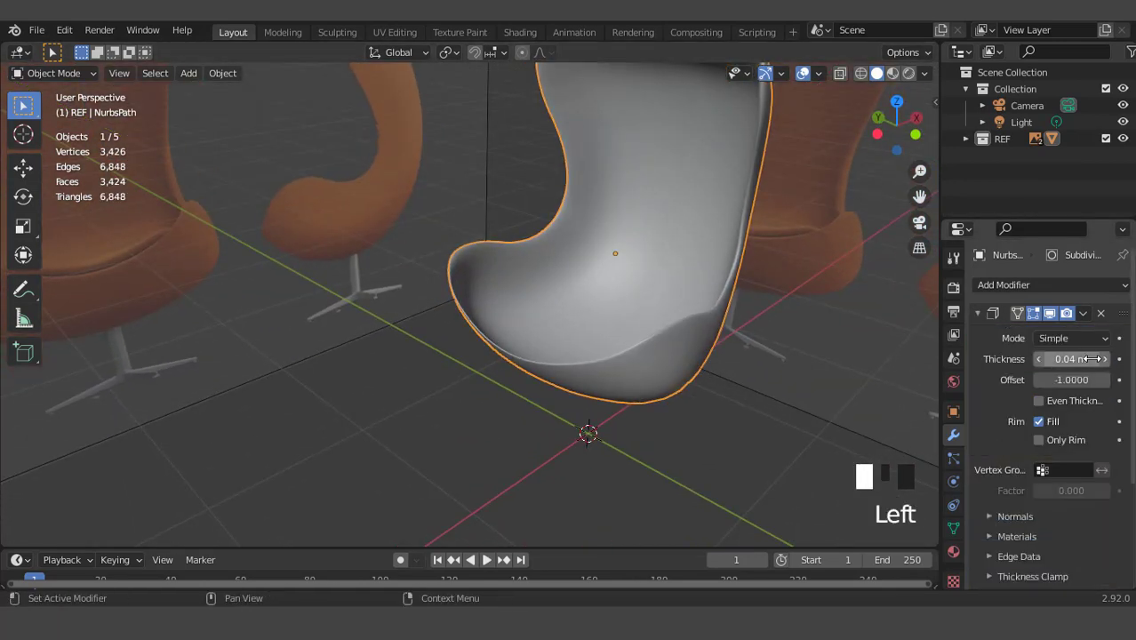
pyautogui.click(1099, 358)
pyautogui.click(1099, 358)
pyautogui.click(1099, 358)
pyautogui.click(1099, 358)
pyautogui.click(1099, 359)
pyautogui.click(1098, 358)
pyautogui.click(1099, 359)
pyautogui.scroll(-2, 755, 282)
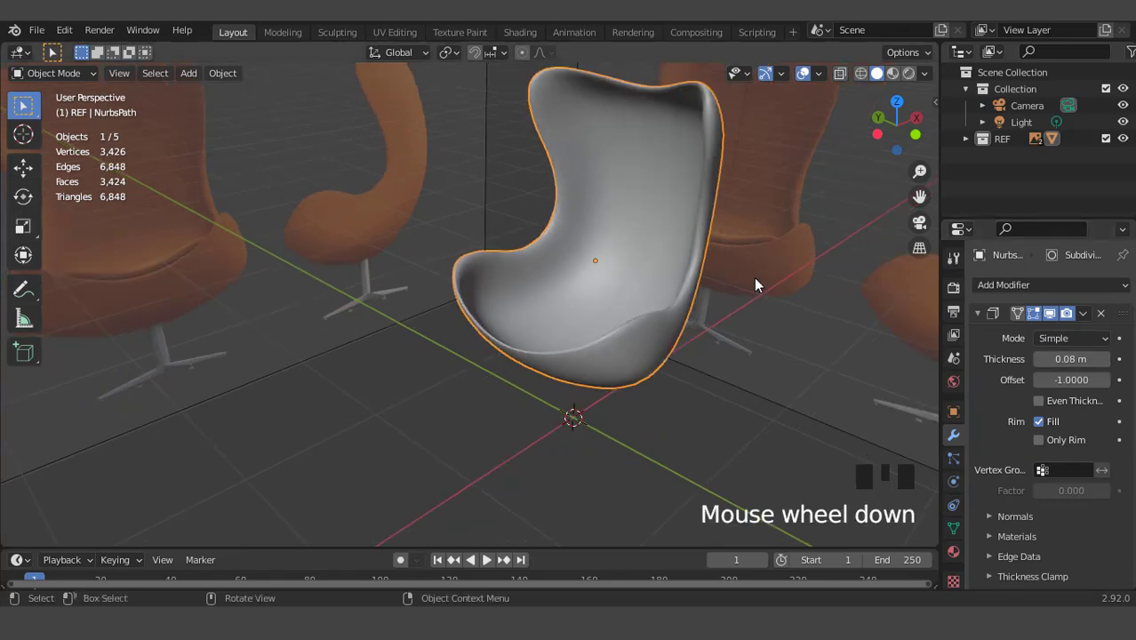
# Step: Move the chair shell from the REF collection to the Scene Collection, and compare its shape with the references from several angles
pyautogui.moveTo(756, 279); pyautogui.dragTo(671, 274, button='middle')
pyautogui.scroll(-2, 671, 274)
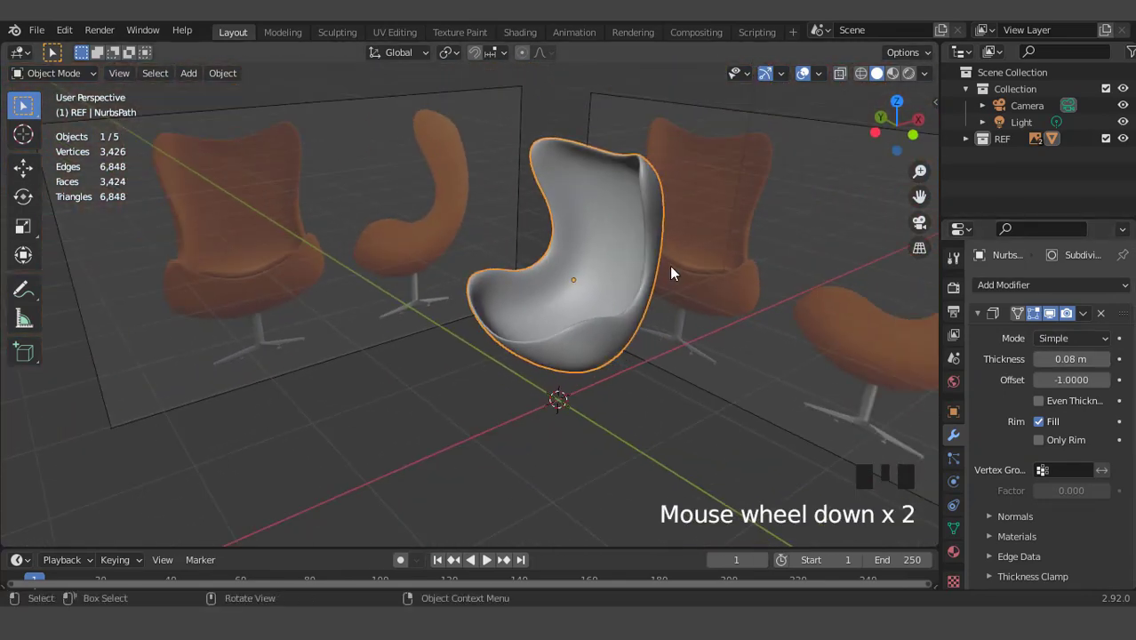
pyautogui.press('KP_7')
pyautogui.scroll(-4, 662, 298)
pyautogui.moveTo(649, 324); pyautogui.dragTo(683, 187, button='middle')
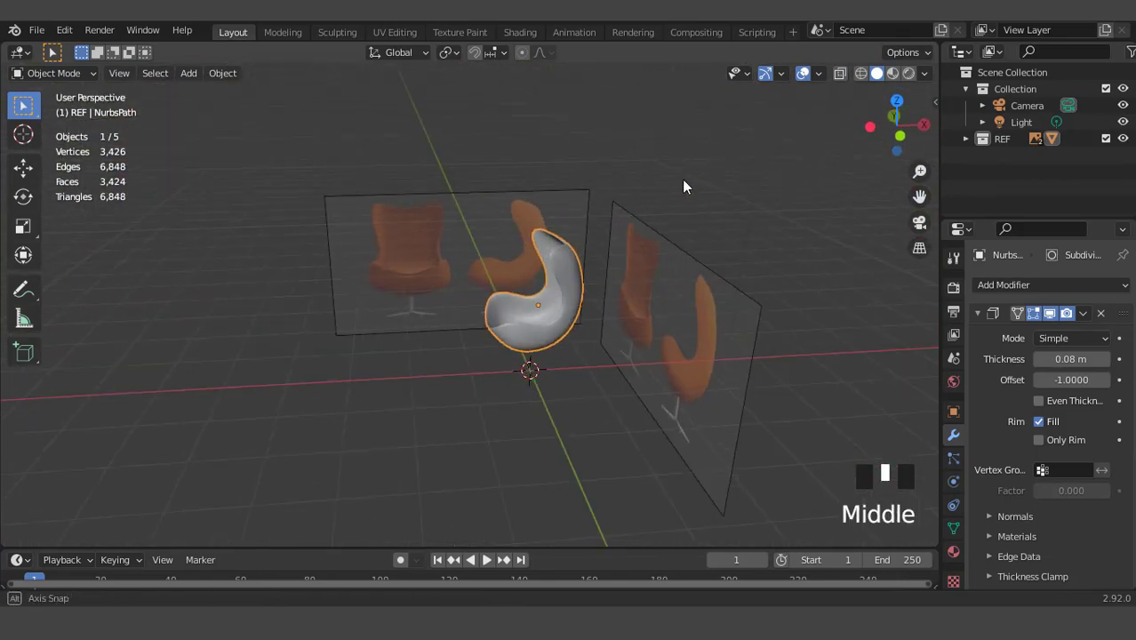
pyautogui.scroll(2, 686, 183)
pyautogui.scroll(2, 553, 305)
pyautogui.scroll(-2, 553, 305)
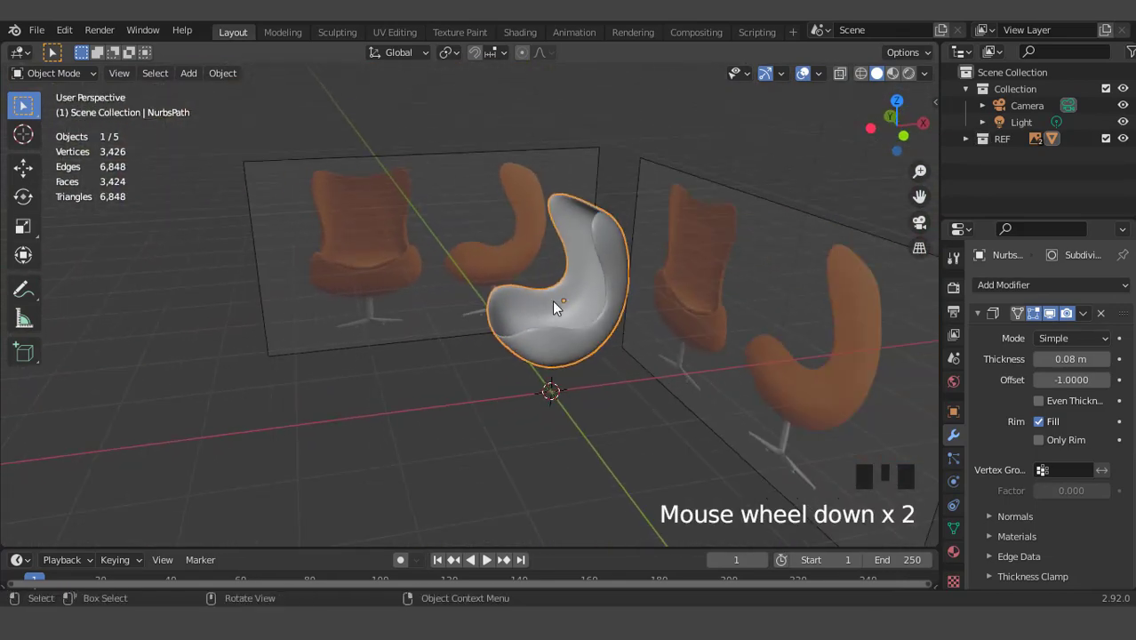
pyautogui.scroll(2, 553, 305)
pyautogui.moveTo(553, 305); pyautogui.dragTo(583, 287, button='middle')
pyautogui.scroll(5, 583, 287)
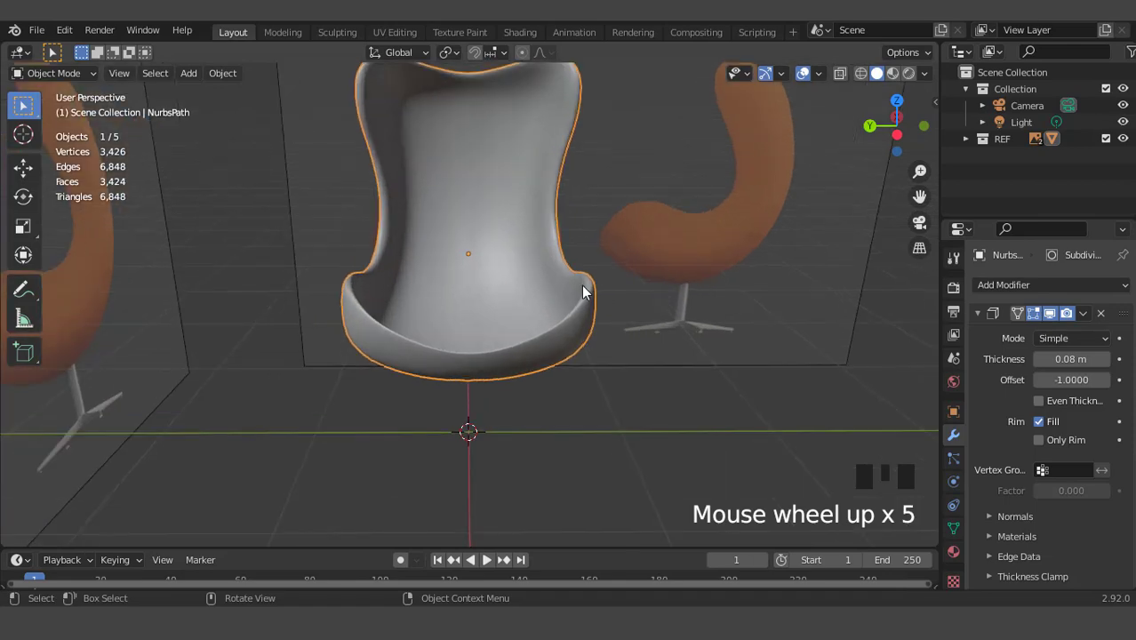
pyautogui.press('KP_1')
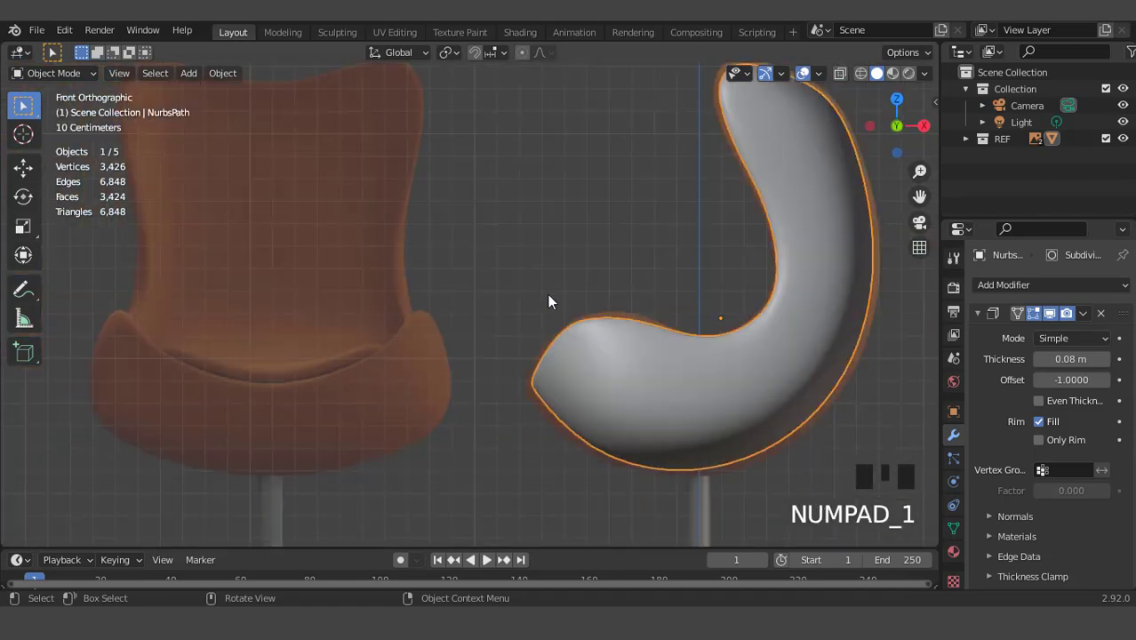
# Step: Hide both reference images in the REF collection, leaving only the chair shell in view
pyautogui.scroll(2, 552, 310)
pyautogui.scroll(-3, 552, 309)
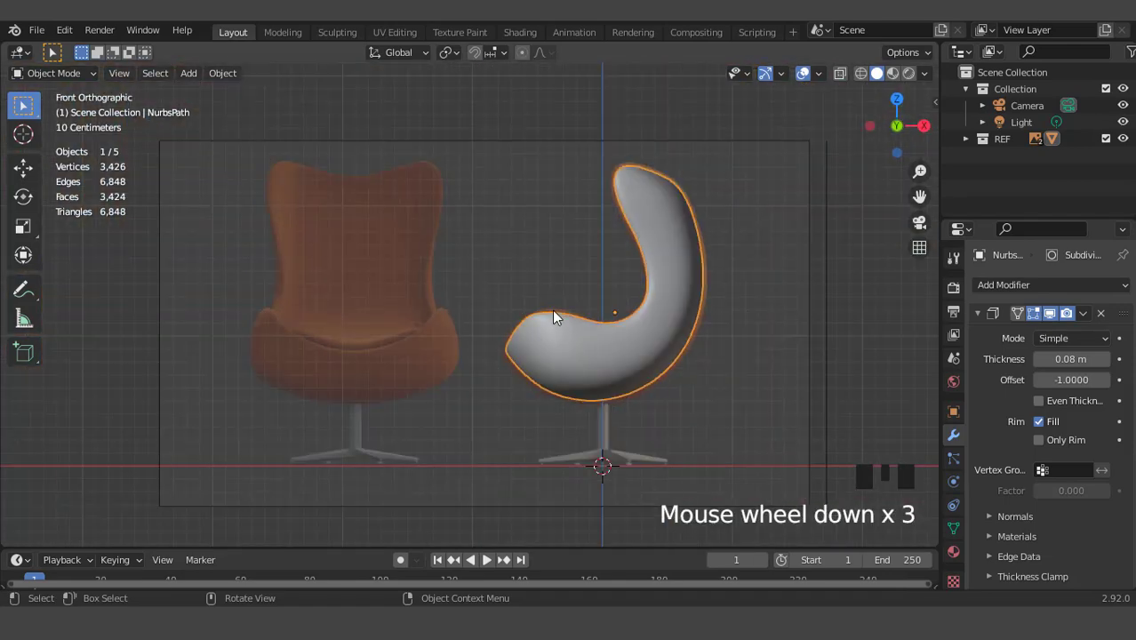
pyautogui.click(966, 140)
pyautogui.click(1123, 156)
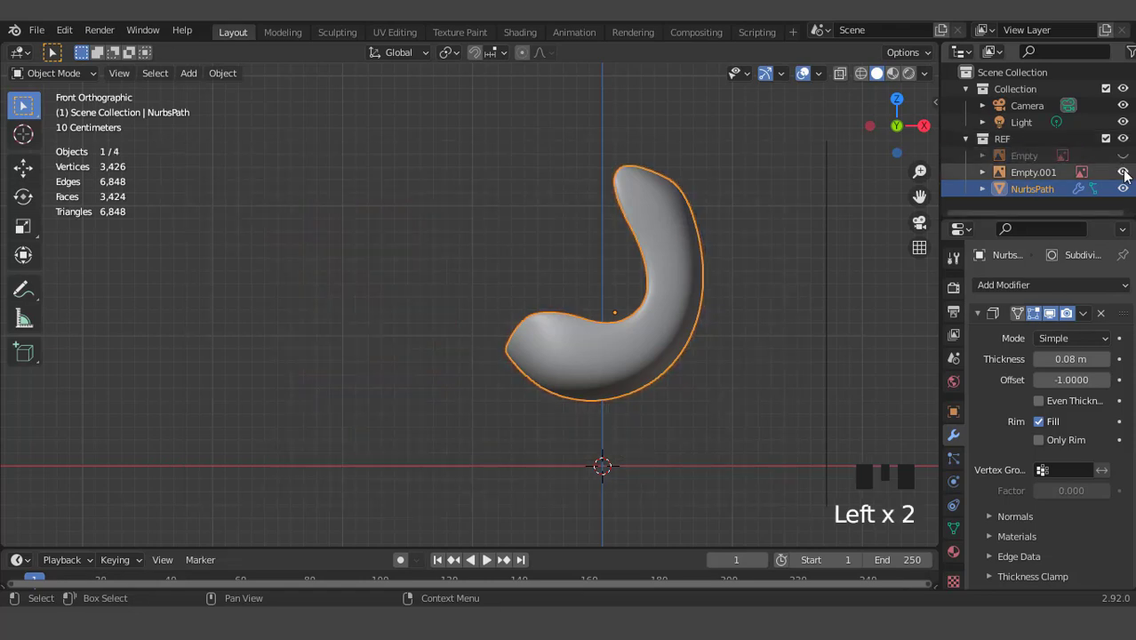
pyautogui.click(1123, 172)
pyautogui.moveTo(658, 260); pyautogui.dragTo(659, 276, button='middle')
pyautogui.scroll(2, 642, 279)
pyautogui.press('KP_1')
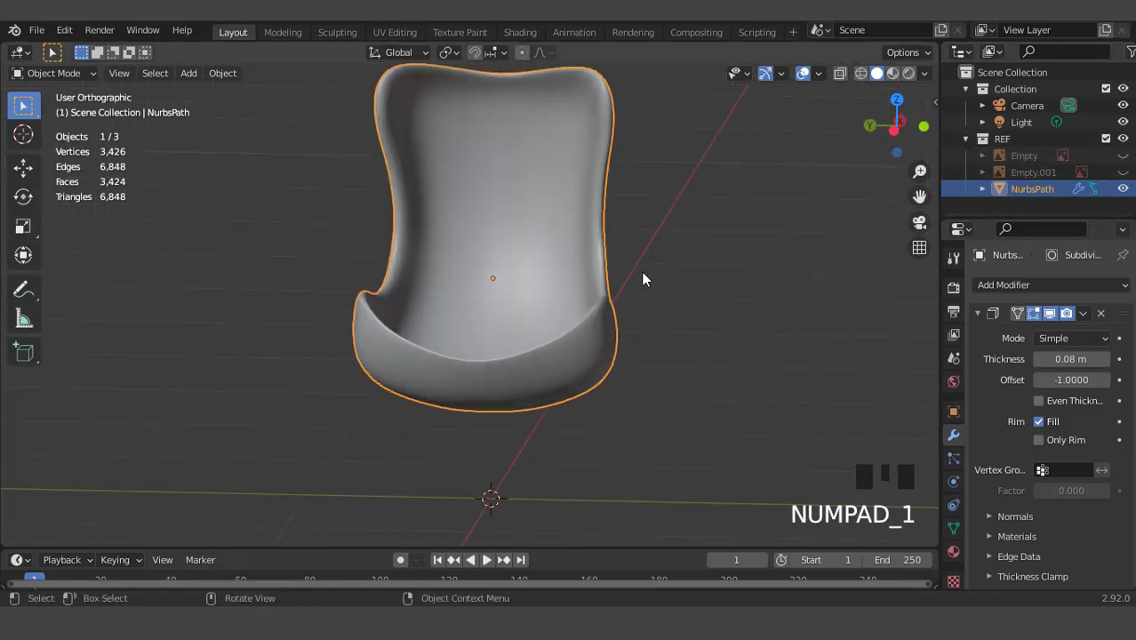
pyautogui.press('KP_3')
# Step: Apply the Solidify modifier on the chair shell
pyautogui.press('Tab')
pyautogui.moveTo(563, 285); pyautogui.dragTo(676, 364, button='middle')
pyautogui.press('Tab')
pyautogui.click(1083, 314)
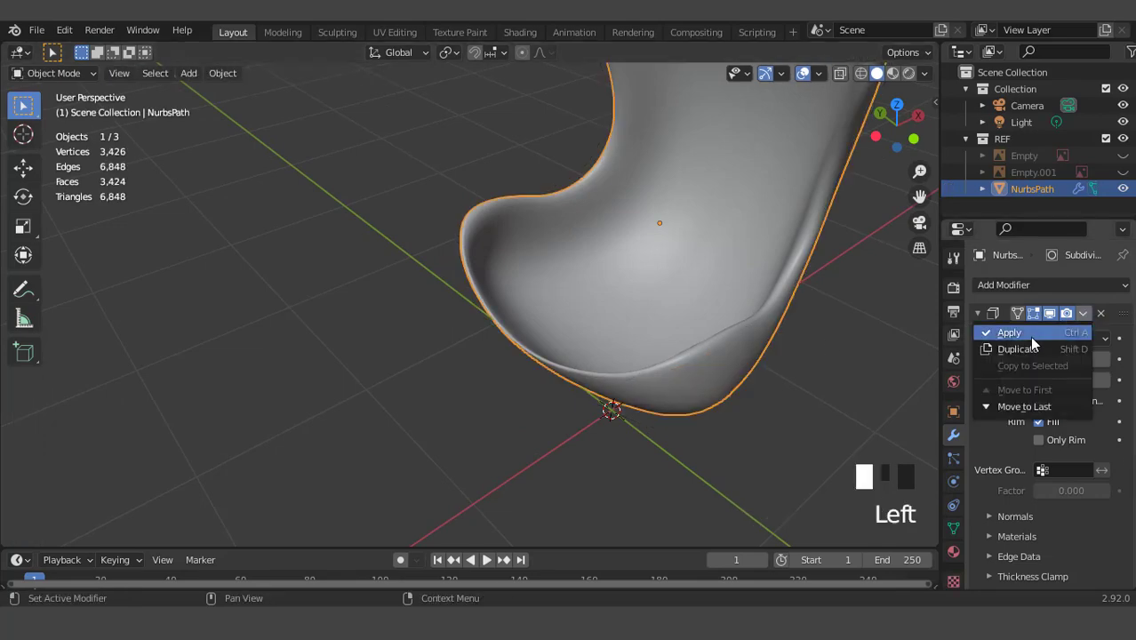
pyautogui.click(1030, 336)
# Step: Open the shell's mesh for editing and turn off the Subdivision Surface modifier's viewport display
pyautogui.scroll(-2, 740, 309)
pyautogui.press('Tab')
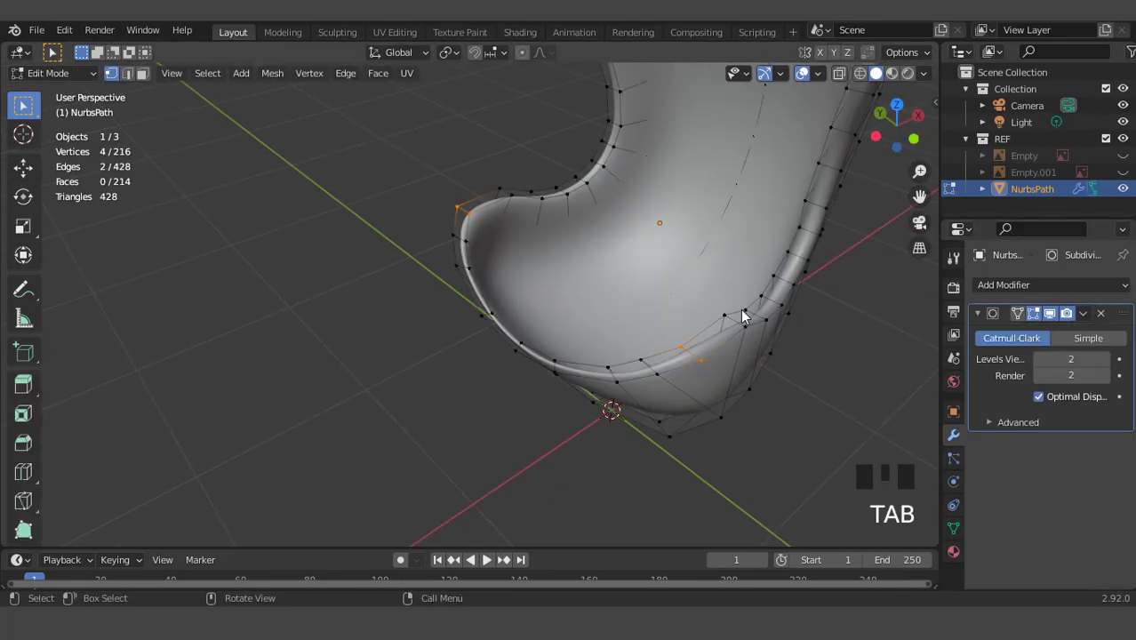
pyautogui.click(1050, 313)
pyautogui.moveTo(685, 275); pyautogui.dragTo(631, 276, button='middle')
pyautogui.press('KP_7')
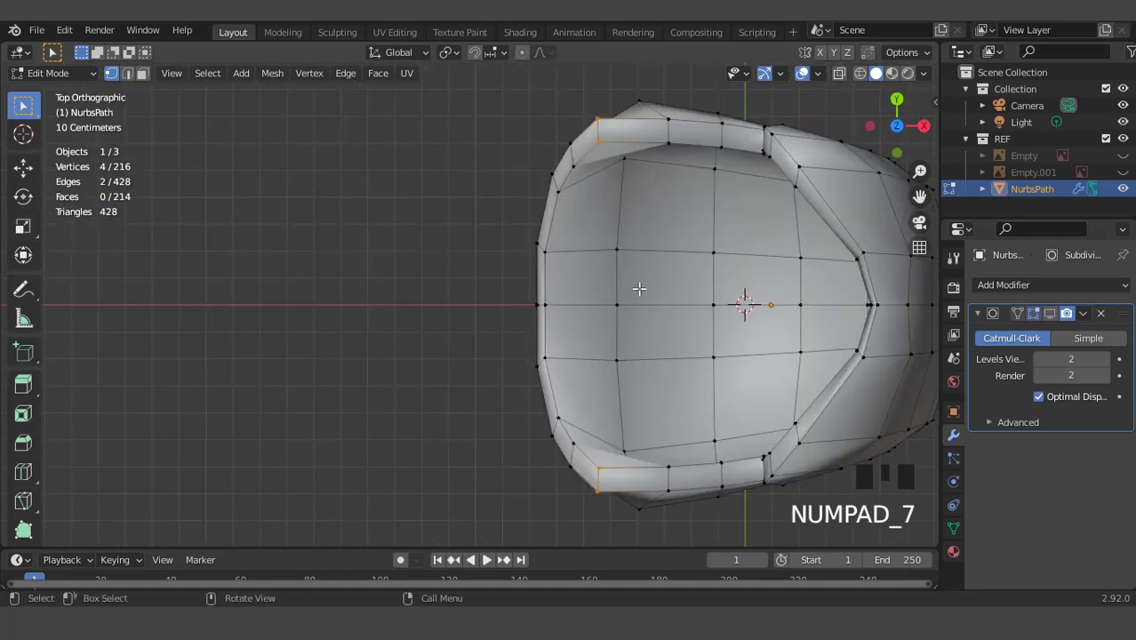
# Step: Select two faces on the inner seat floor, grow the selection once, and raise the faces along Z
pyautogui.click(738, 301)
pyautogui.keyDown('shift'); pyautogui.click(751, 331); pyautogui.keyUp('shift')
pyautogui.moveTo(667, 320); pyautogui.dragTo(814, 247, button='middle')
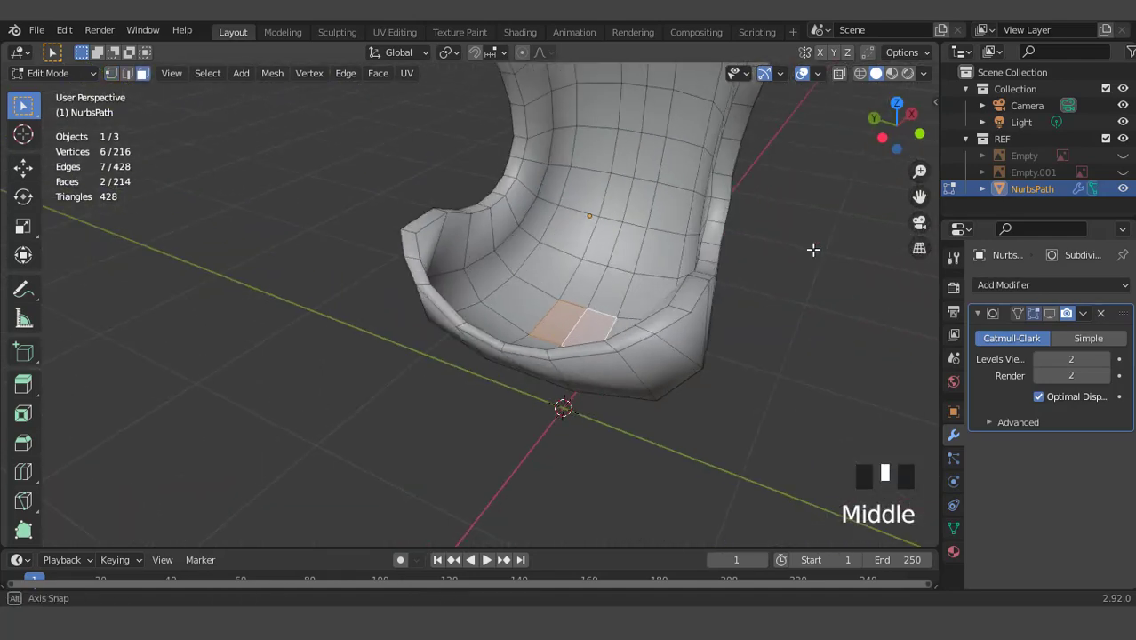
pyautogui.scroll(2, 614, 245)
pyautogui.moveTo(613, 245); pyautogui.dragTo(526, 251, button='middle')
pyautogui.press('ctrl+KP_Add')
pyautogui.press('g')
pyautogui.press('z')
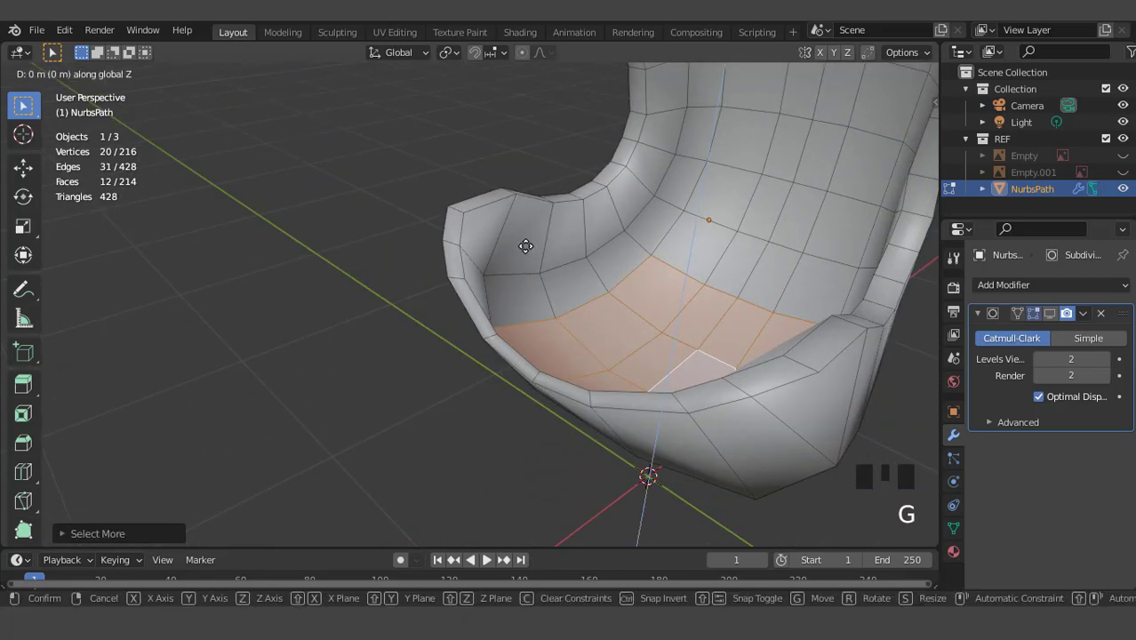
pyautogui.click(533, 223)
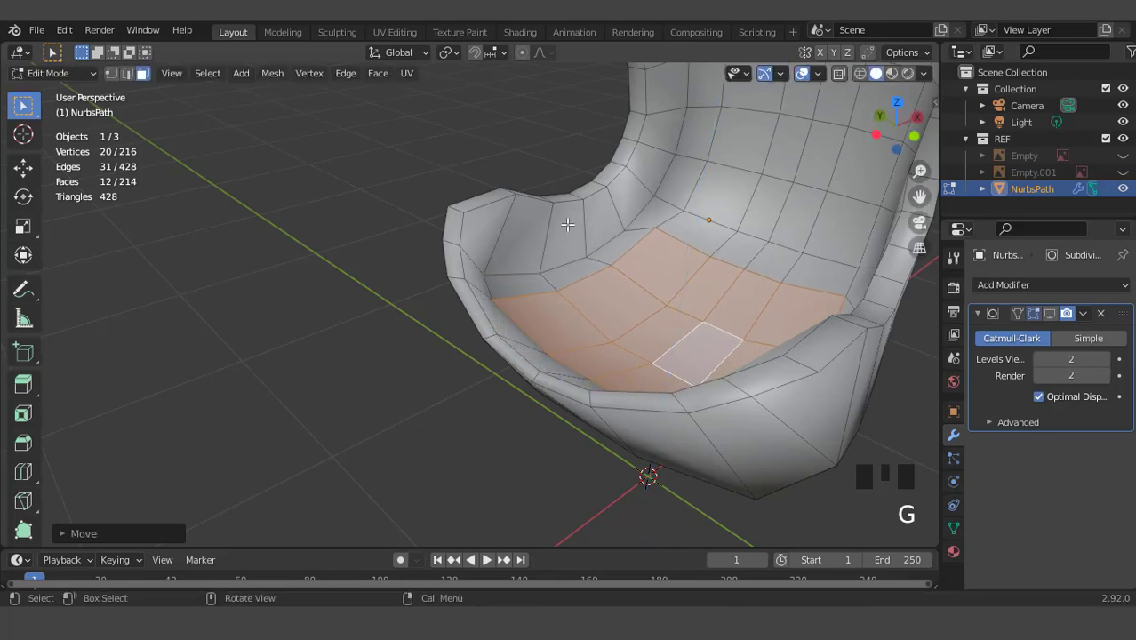
# Step: Flatten the selected seat faces by scaling them to 0 along Z
pyautogui.moveTo(533, 223); pyautogui.dragTo(639, 287, button='middle')
pyautogui.scroll(2, 652, 265)
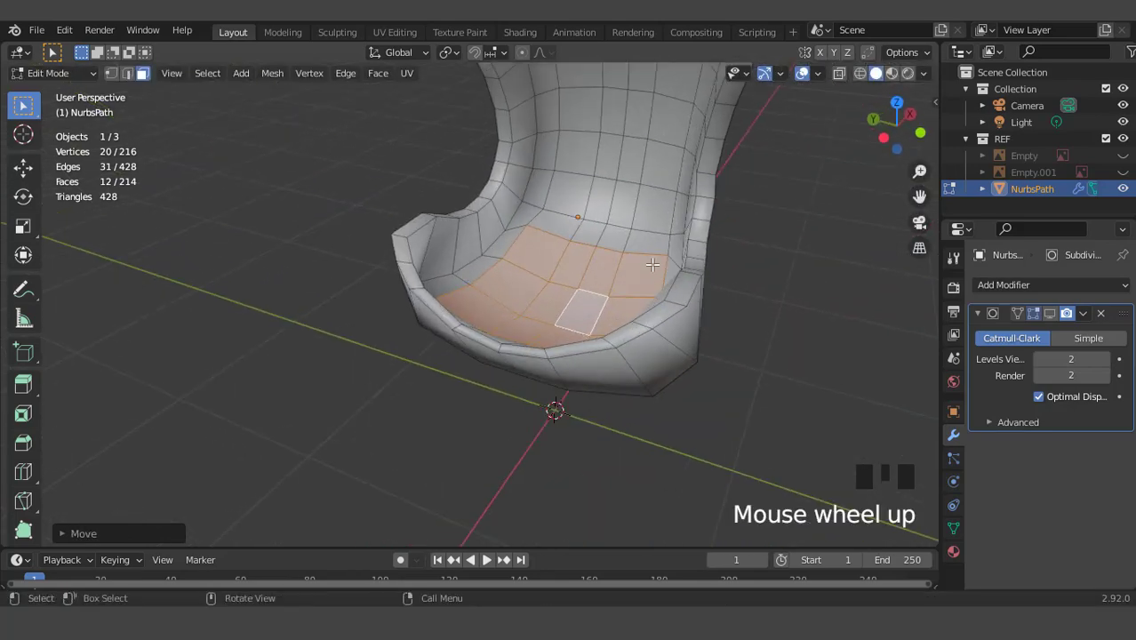
pyautogui.press('s')
pyautogui.press('z')
pyautogui.press('0')
pyautogui.click(651, 265)
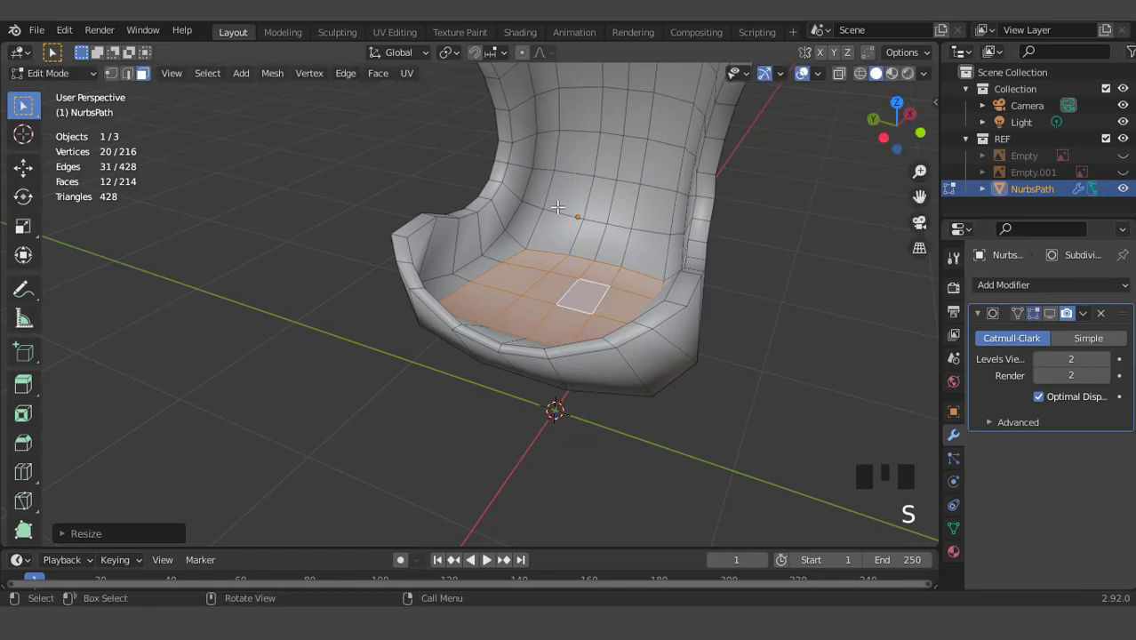
# Step: Turn the shell's Subdivision Surface display back on and check the smoothed seat outside mesh editing
pyautogui.moveTo(651, 265); pyautogui.dragTo(664, 236, button='middle')
pyautogui.scroll(2, 543, 195)
pyautogui.moveTo(543, 196); pyautogui.dragTo(622, 173, button='middle')
pyautogui.click(1049, 313)
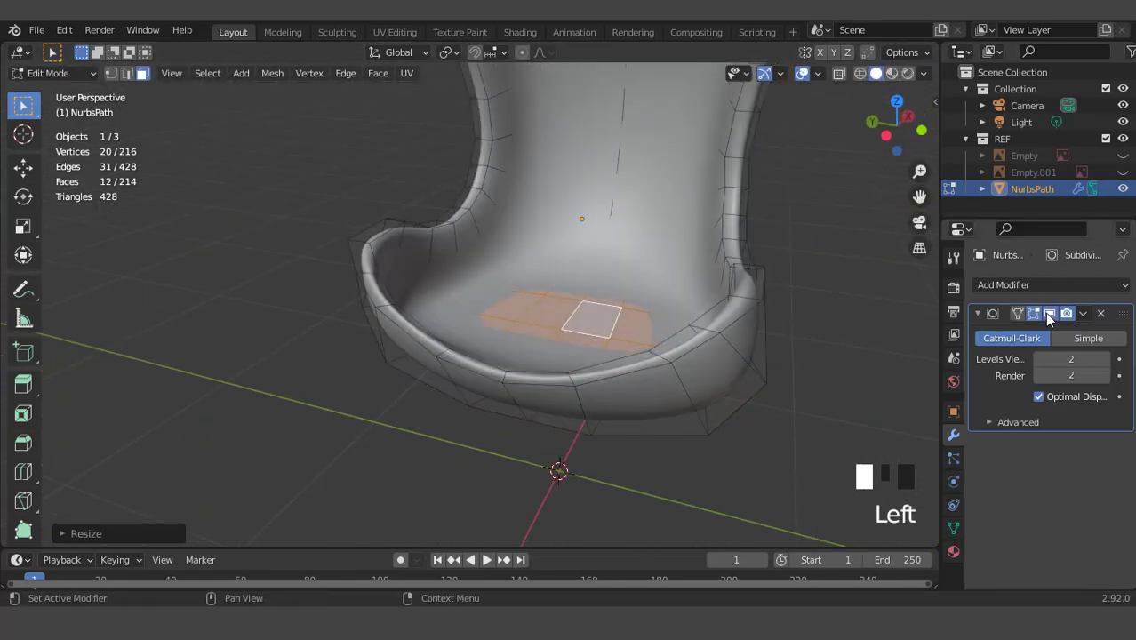
pyautogui.moveTo(729, 267); pyautogui.dragTo(638, 297, button='middle')
pyautogui.press('Tab')
pyautogui.scroll(2, 648, 289)
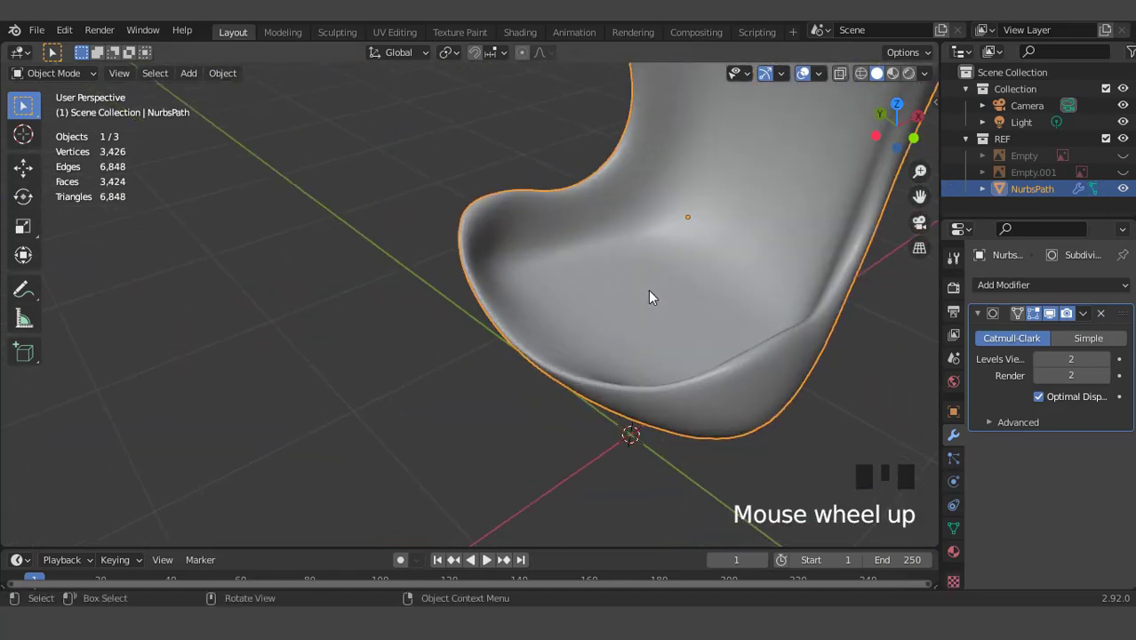
# Step: Raise the flattened seat faces about 0.025 m along Z
pyautogui.press('Tab')
pyautogui.scroll(1, 649, 285)
pyautogui.press('g')
pyautogui.press('z')
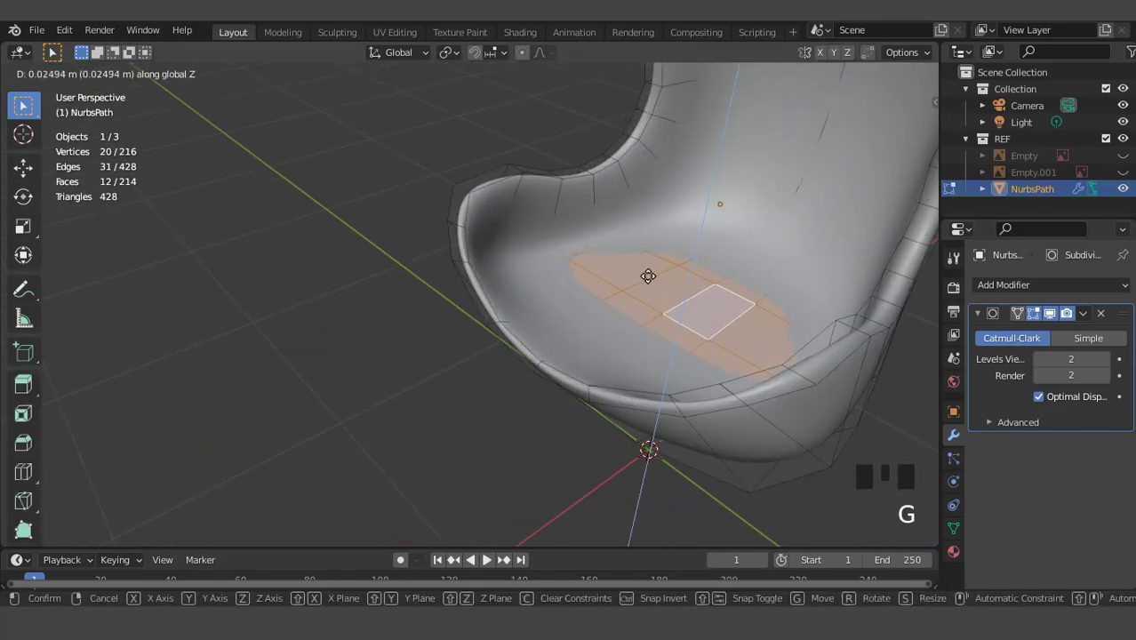
pyautogui.click(649, 276)
pyautogui.moveTo(649, 275); pyautogui.dragTo(540, 274, button='middle')
# Step: With the subdivision display off, grow the seat selection by one ring, duplicate it in place, and separate it as a new object
pyautogui.press('Tab')
pyautogui.click(1048, 315)
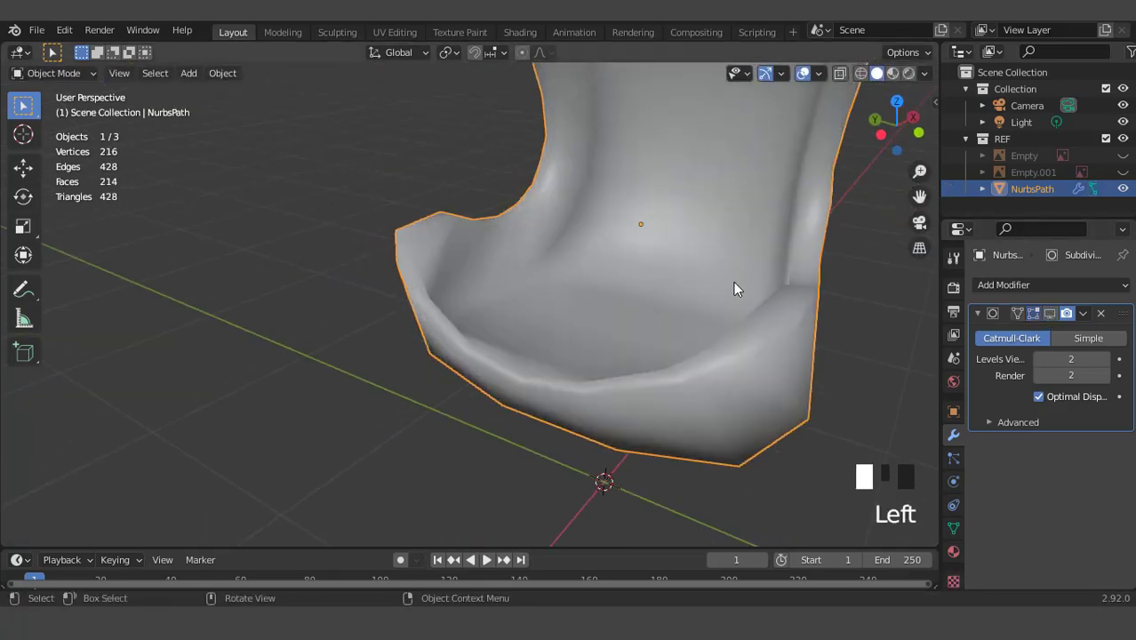
pyautogui.press('Tab')
pyautogui.moveTo(732, 282); pyautogui.dragTo(736, 315, button='middle')
pyautogui.press('ctrl+KP_Add')
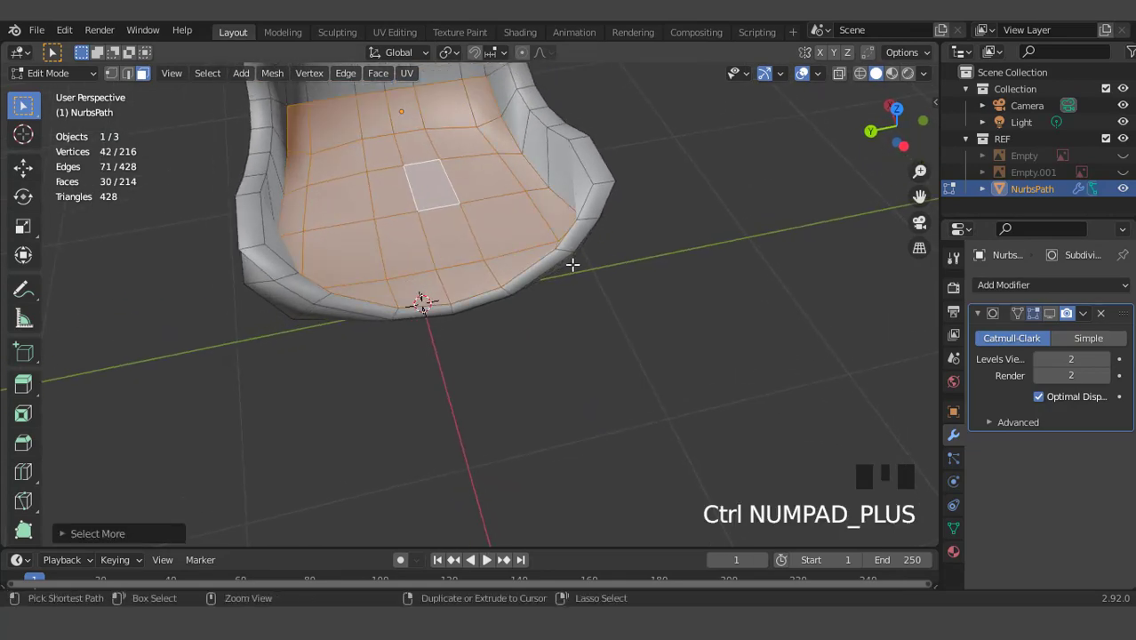
pyautogui.moveTo(572, 264); pyautogui.dragTo(464, 223, button='middle')
pyautogui.scroll(-3, 499, 229)
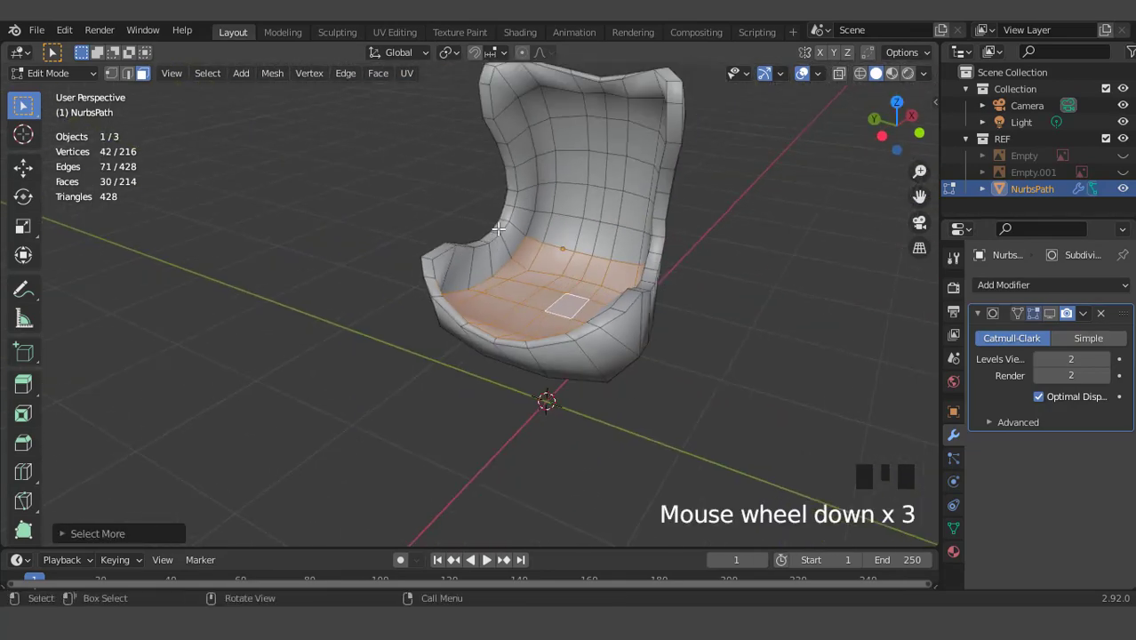
pyautogui.hotkey('shift', 'd')
pyautogui.rightClick(499, 228)
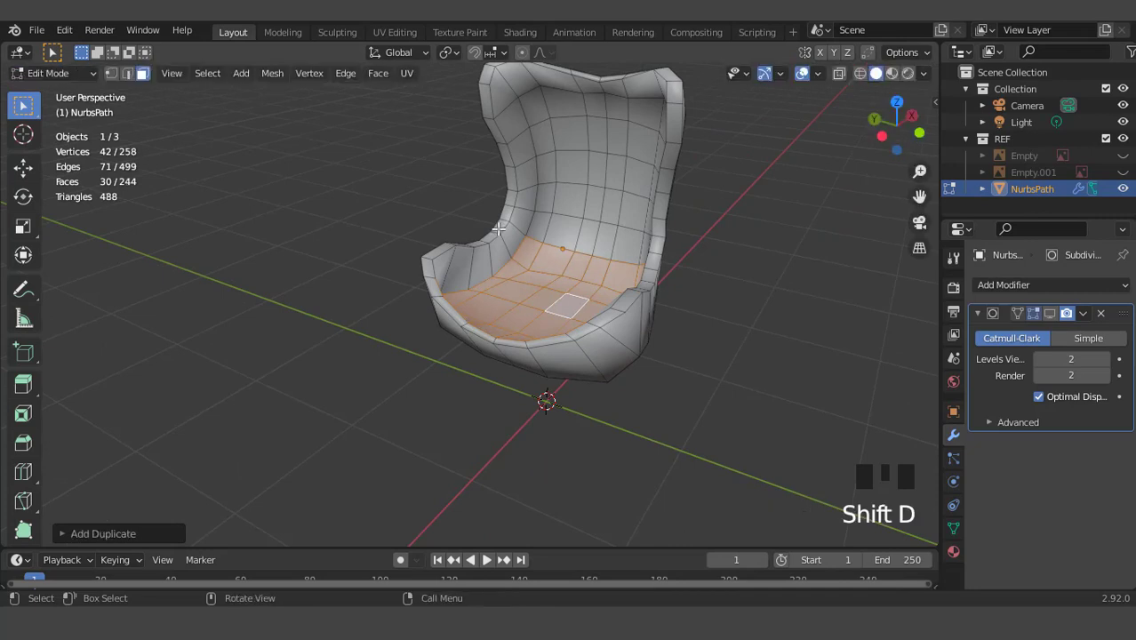
pyautogui.press('p')
pyautogui.click(498, 229)
# Step: Select the separated seat piece in Object Mode and isolate it in local view
pyautogui.press('Tab')
pyautogui.click(577, 292)
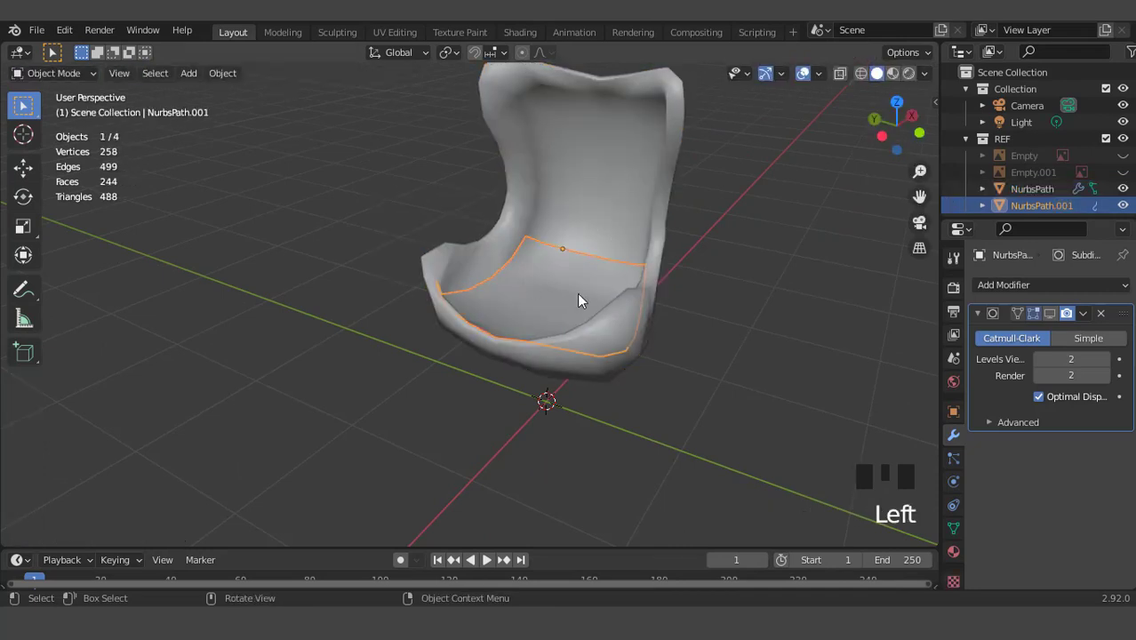
pyautogui.moveTo(577, 292); pyautogui.dragTo(519, 336, button='middle')
pyautogui.press('KP_Divide')
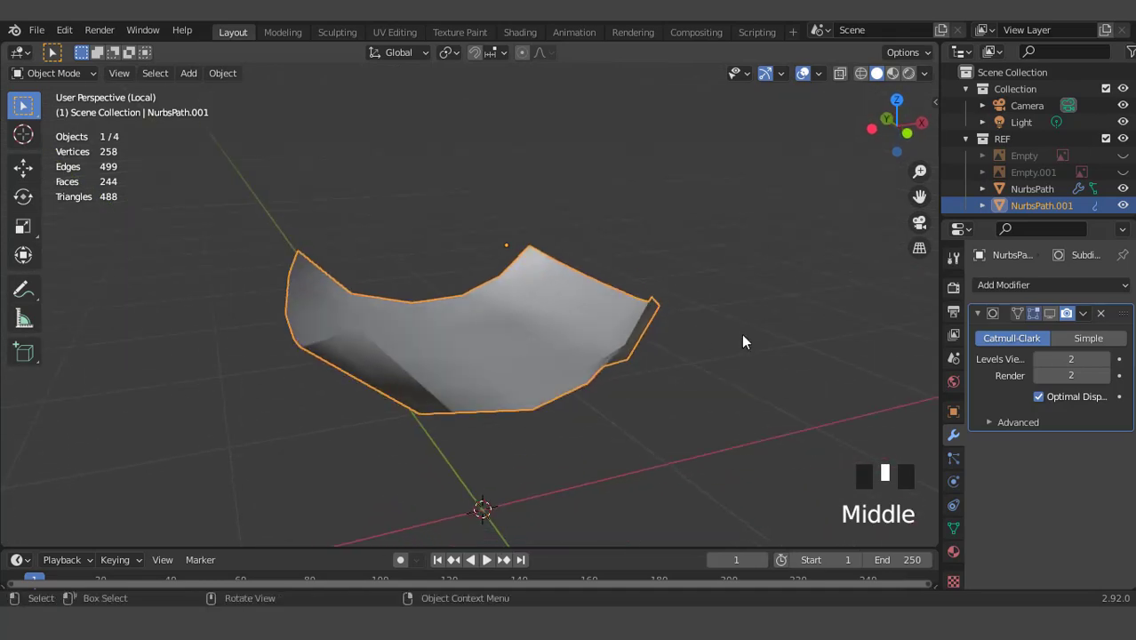
pyautogui.moveTo(750, 341); pyautogui.dragTo(688, 326, button='middle')
pyautogui.scroll(2, 688, 325)
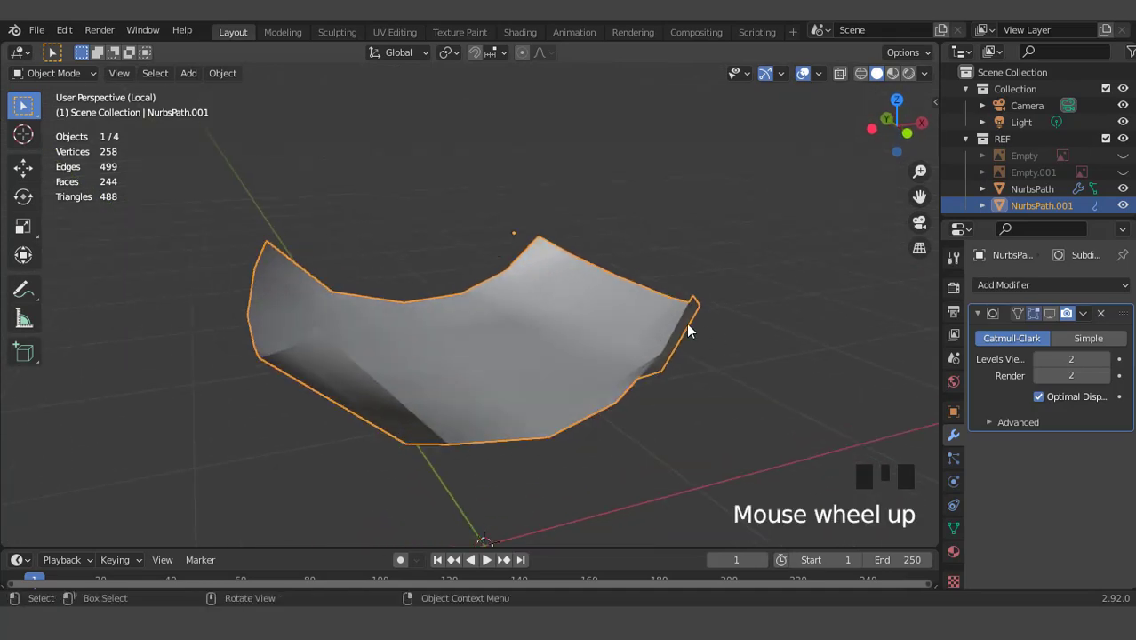
# Step: Add a Solidify modifier to the seat piece and place it above Subdivision Surface in the modifier stack
pyautogui.click(980, 290)
pyautogui.click(980, 285)
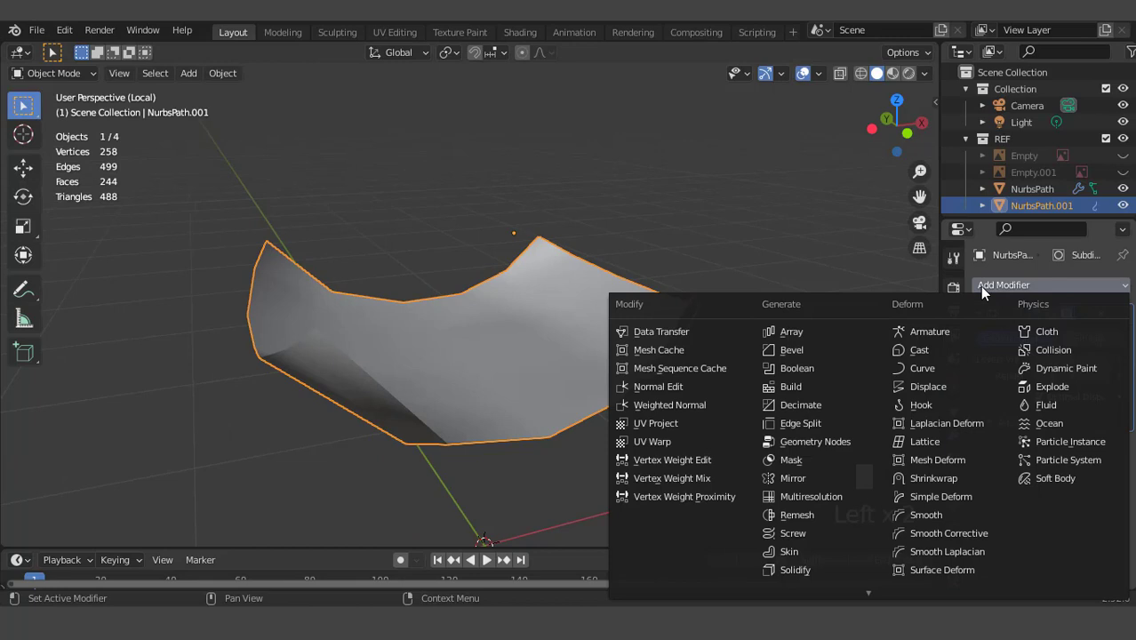
pyautogui.click(801, 569)
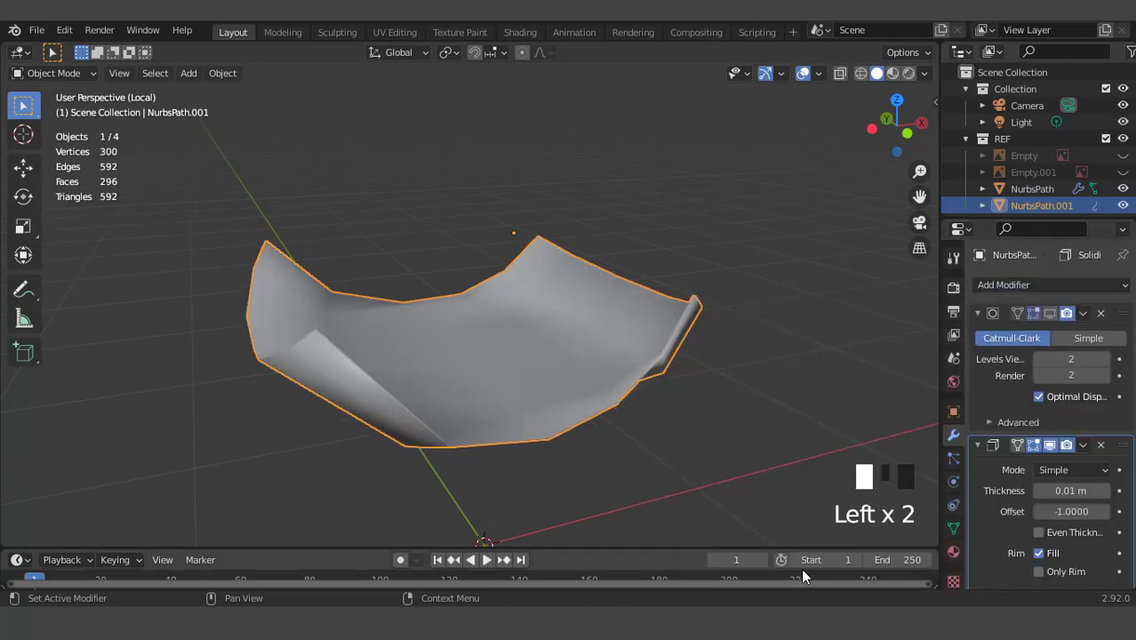
pyautogui.click(978, 316)
pyautogui.click(978, 336)
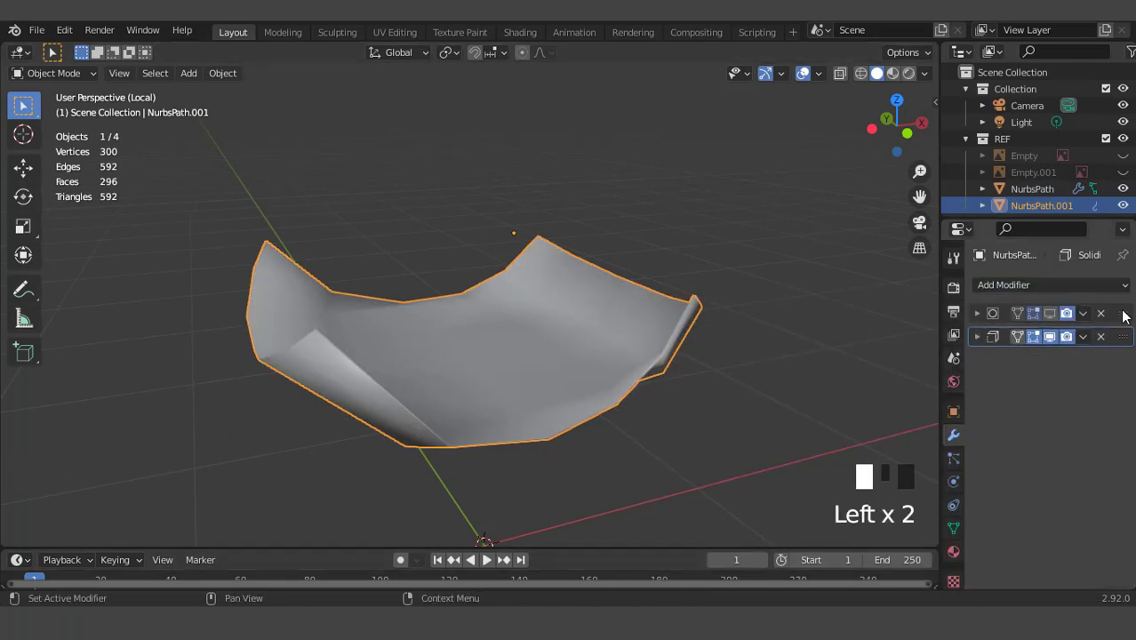
pyautogui.moveTo(1123, 315); pyautogui.dragTo(1067, 358)
# Step: Give the seat piece's Solidify modifier a negative thickness and turn on its Subdivision Surface viewport display
pyautogui.click(977, 313)
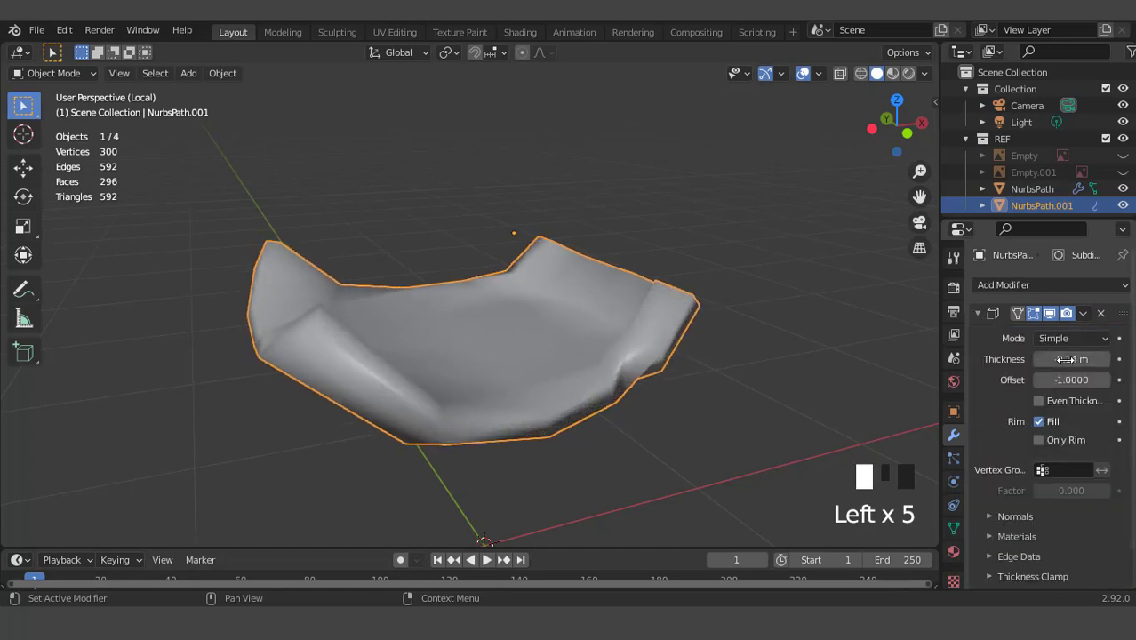
pyautogui.click(977, 314)
pyautogui.click(1050, 337)
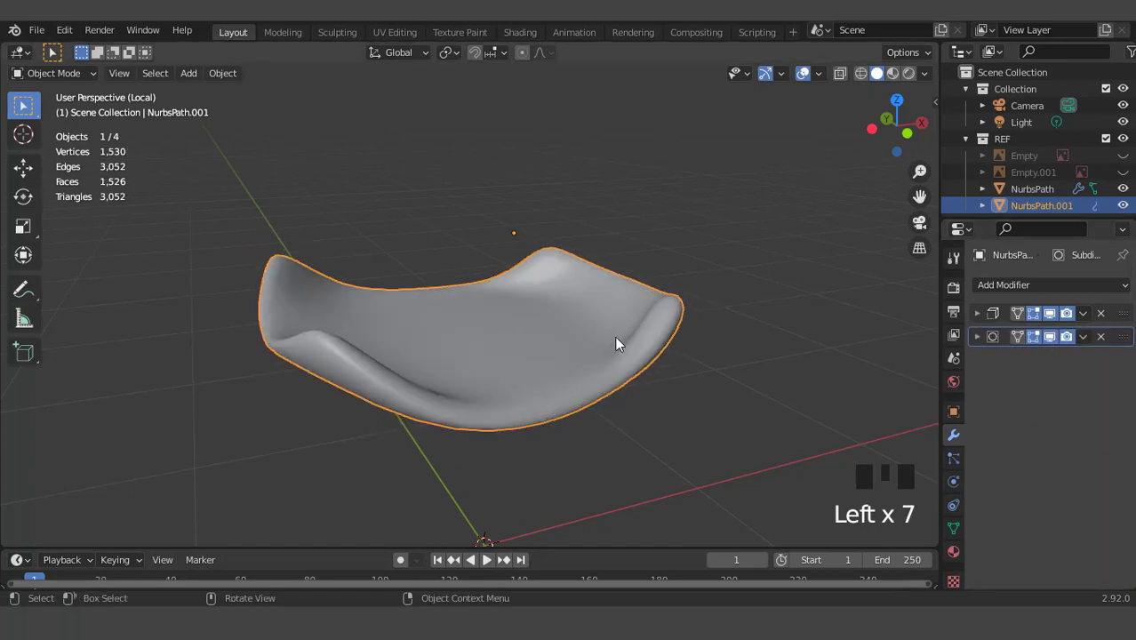
pyautogui.moveTo(616, 342); pyautogui.dragTo(516, 346, button='middle')
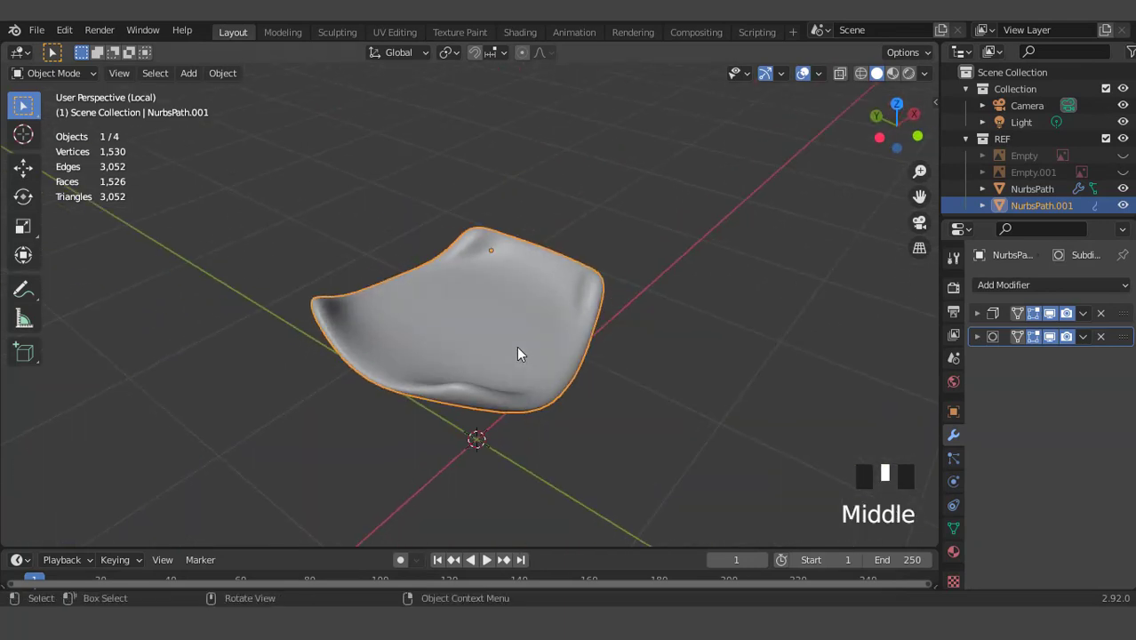
# Step: Leave local view, turn on the shell's Subdivision Surface display, and check how the cushion fits in the chair
pyautogui.press('KP_Divide')
pyautogui.press('KP_1')
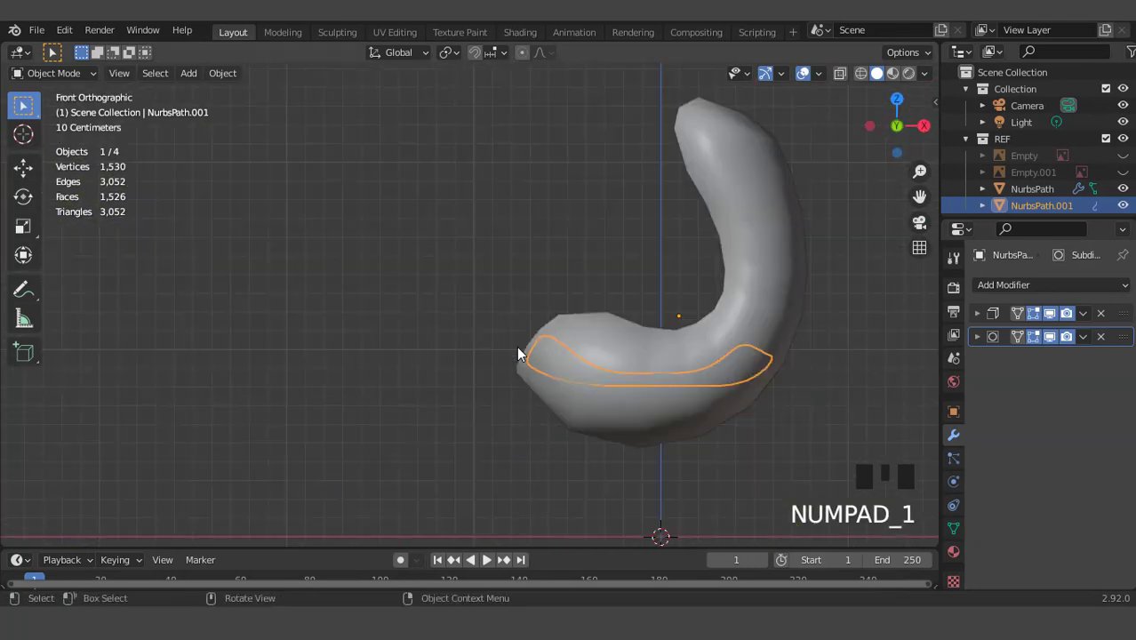
pyautogui.moveTo(518, 354); pyautogui.dragTo(675, 348, button='middle')
pyautogui.click(609, 224)
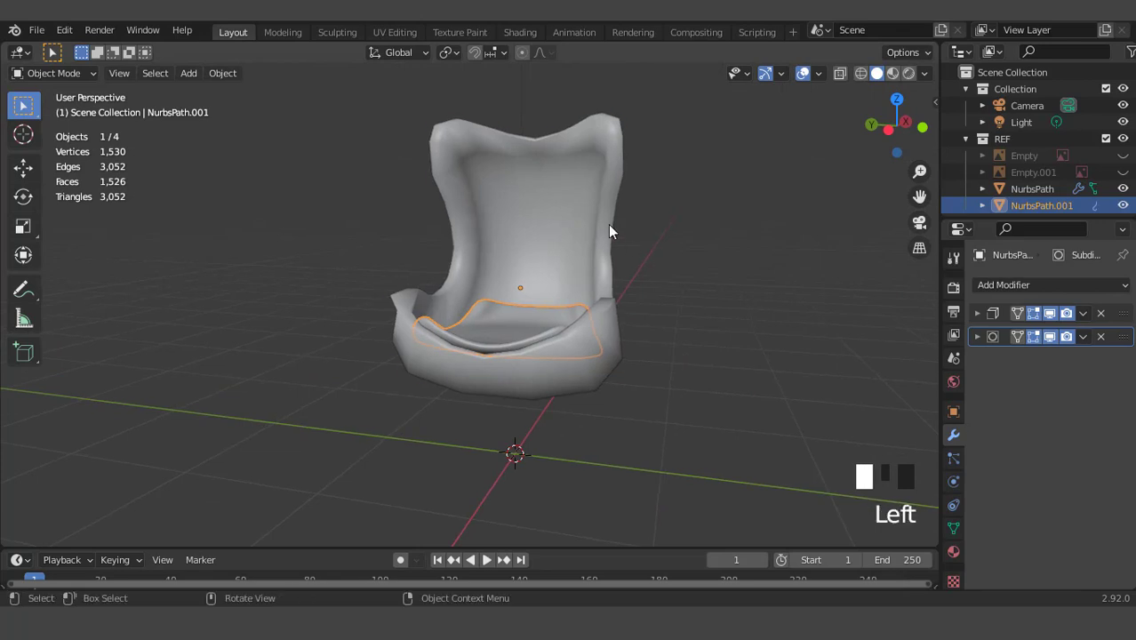
pyautogui.click(1050, 313)
pyautogui.scroll(2, 543, 319)
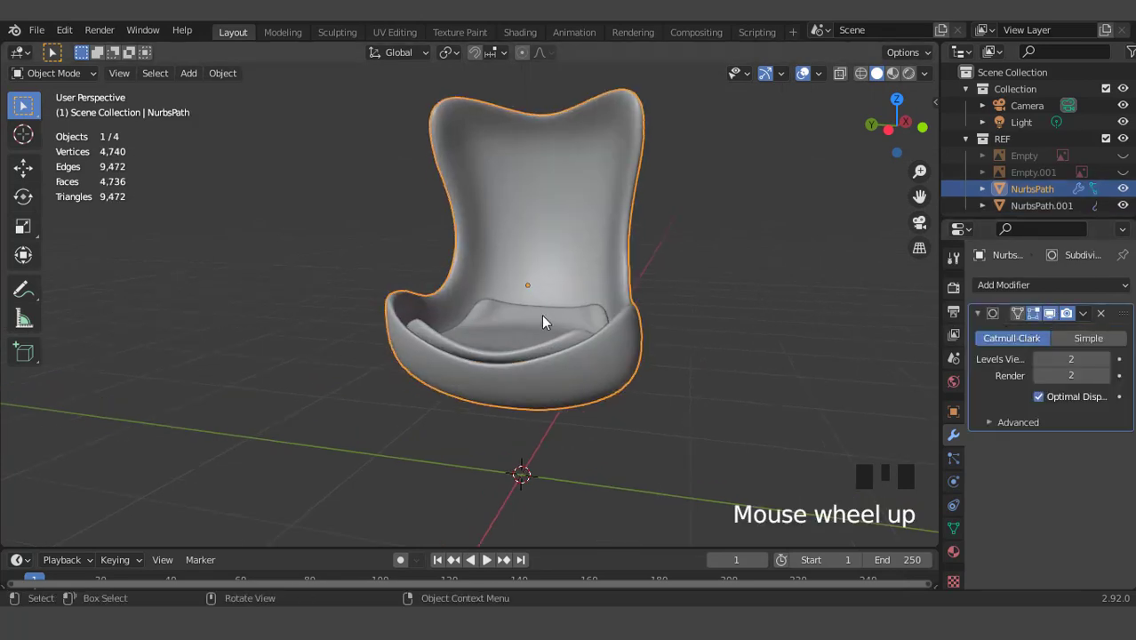
pyautogui.press('ctrl+KP_3')
pyautogui.scroll(2, 544, 319)
pyautogui.scroll(2, 543, 317)
pyautogui.moveTo(532, 298); pyautogui.dragTo(425, 296, button='middle')
# Step: Isolate the seat cushion, open its mesh for editing, and turn off its Solidify modifier's viewport display
pyautogui.click(565, 286)
pyautogui.press('KP_Divide')
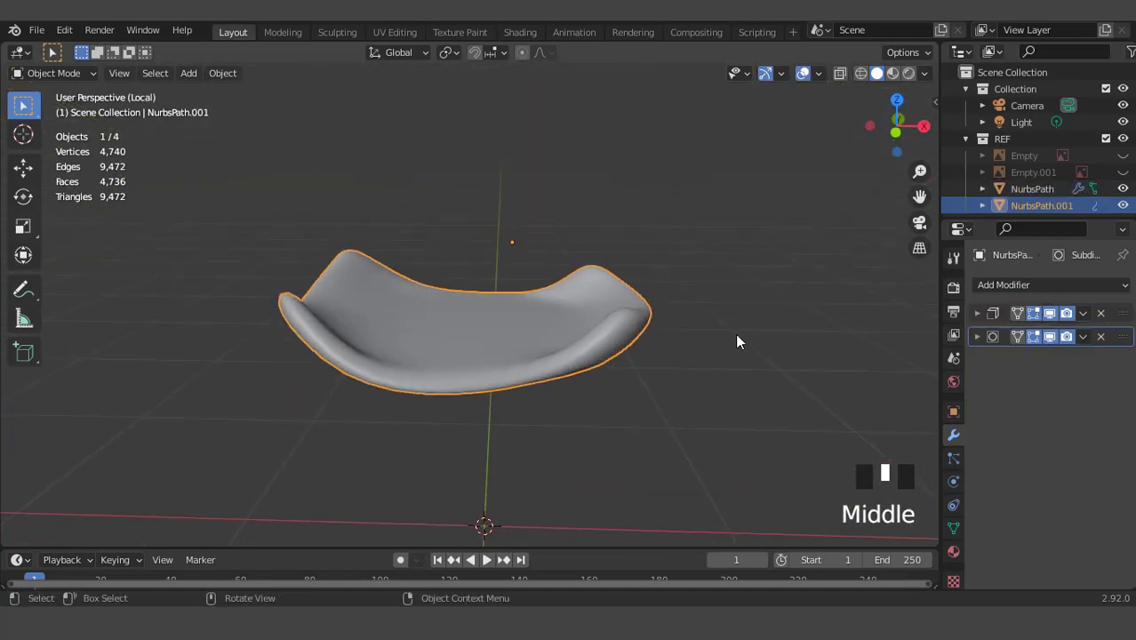
pyautogui.scroll(2, 687, 336)
pyautogui.moveTo(687, 337); pyautogui.dragTo(712, 302, button='middle')
pyautogui.press('Tab')
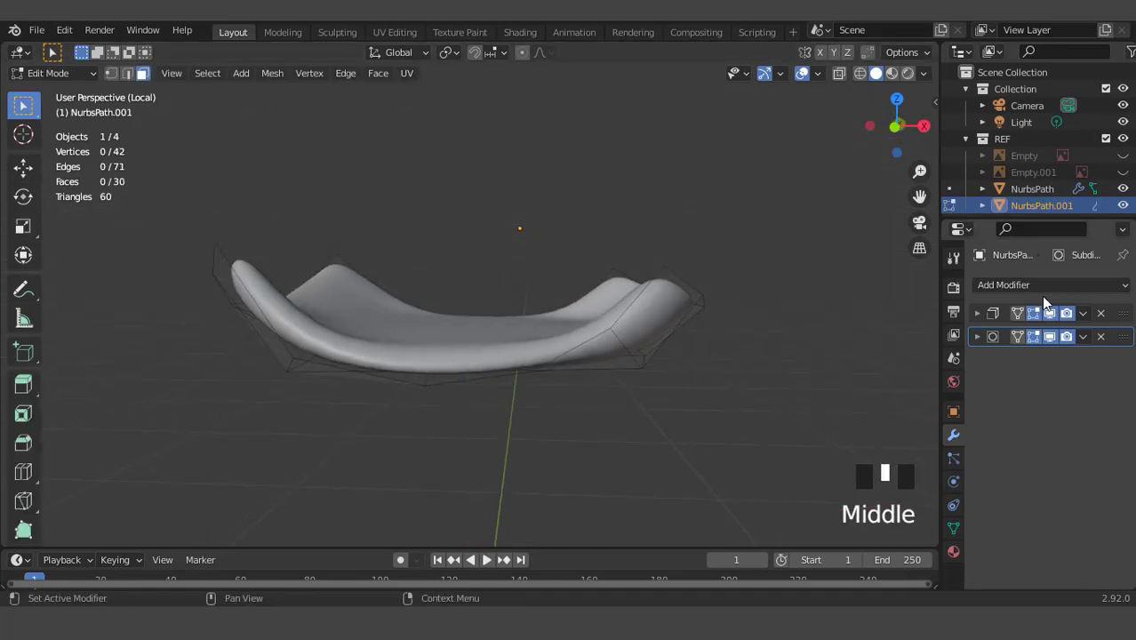
pyautogui.click(1050, 313)
pyautogui.moveTo(888, 315); pyautogui.dragTo(731, 270, button='middle')
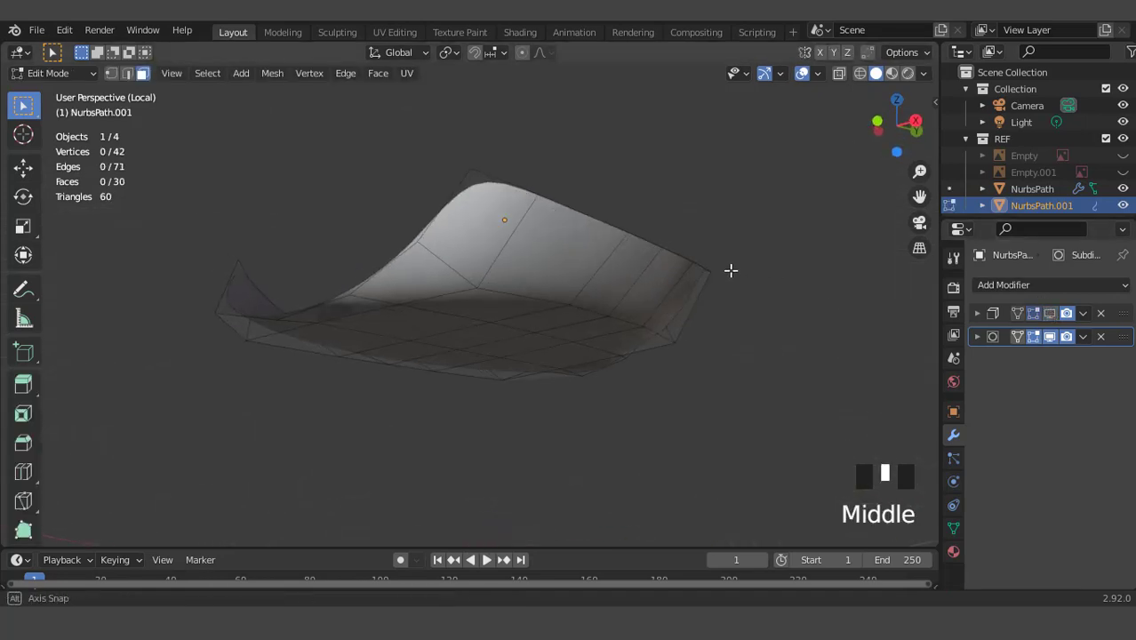
# Step: Cut an edge loop along the cushion's raised rear edge and delete the outermost row of faces beyond it
pyautogui.hotkey('ctrl', 'r')
pyautogui.click(605, 285)
pyautogui.press('3')
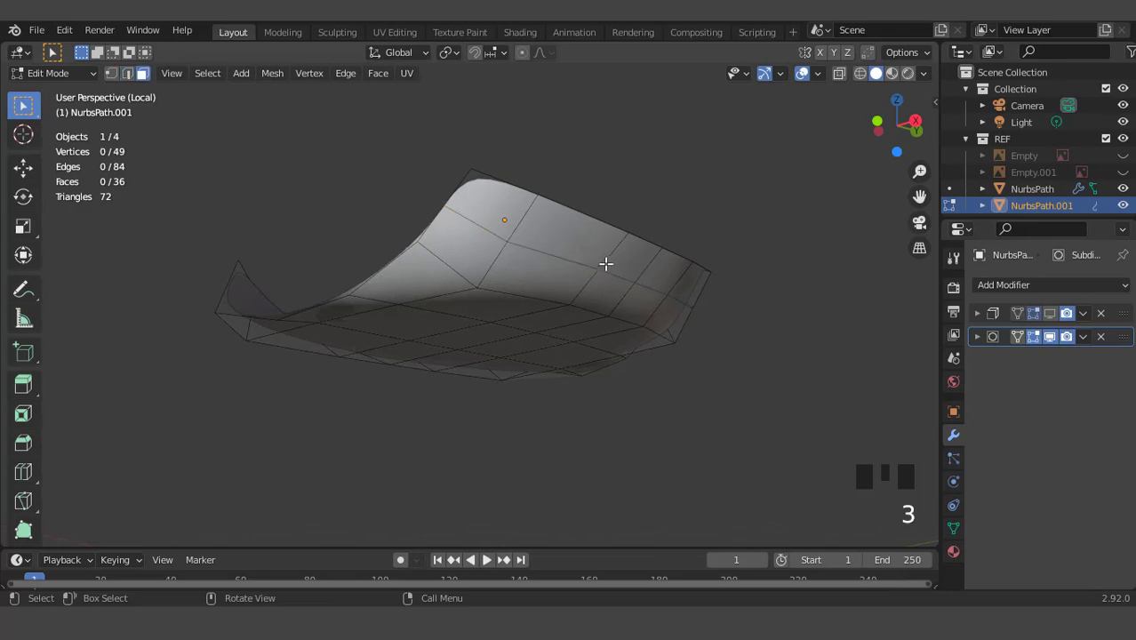
pyautogui.doubleClick(605, 258)
pyautogui.press('x')
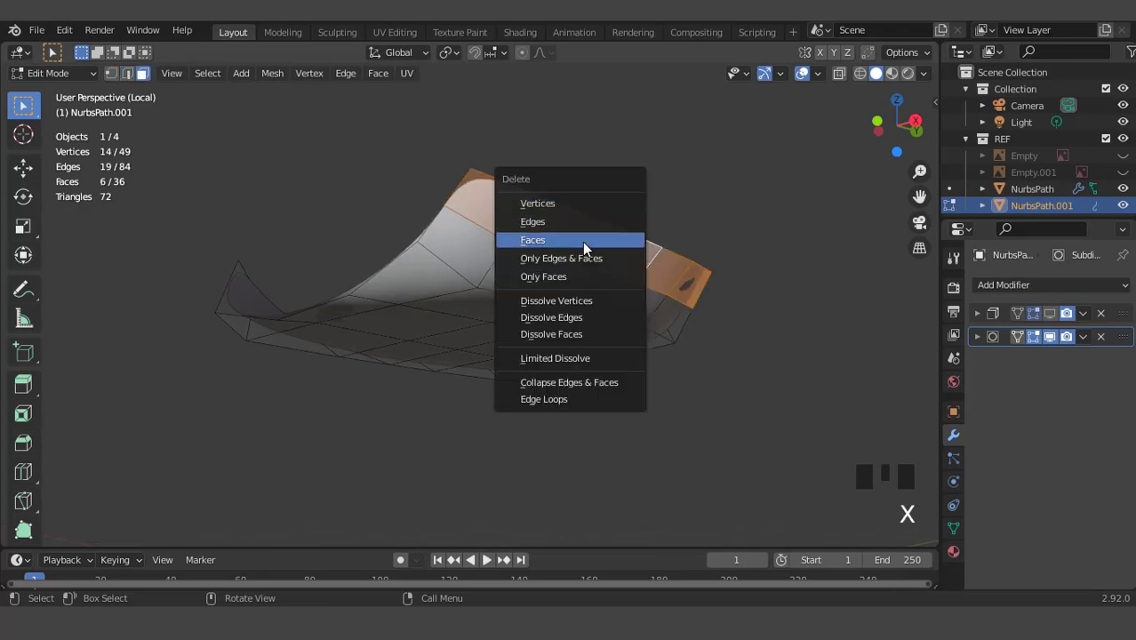
pyautogui.press('x')
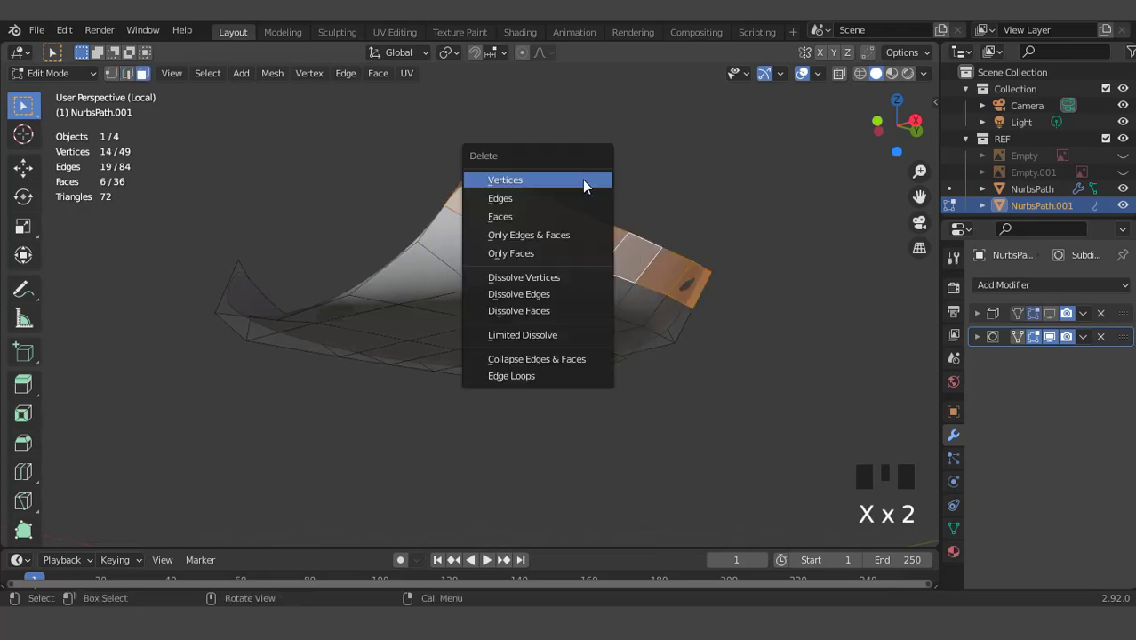
pyautogui.click(545, 217)
# Step: Leave mesh editing, turn the cushion's Solidify display back on, exit local view, and check the fit inside the shell
pyautogui.moveTo(563, 294); pyautogui.dragTo(1011, 335, button='middle')
pyautogui.press('Tab')
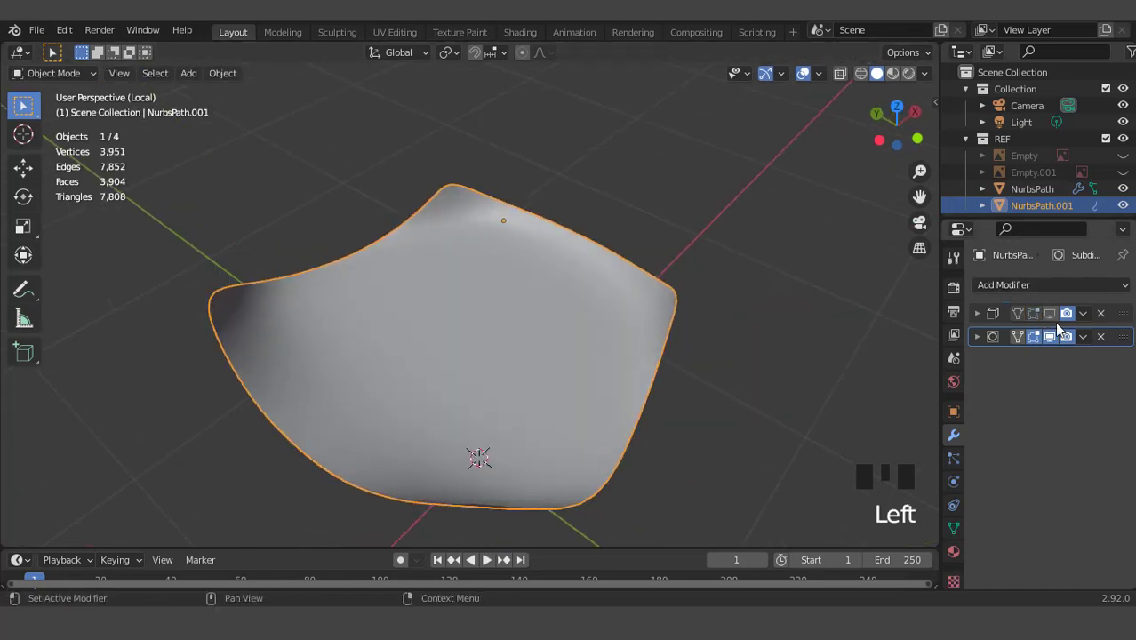
pyautogui.click(1051, 313)
pyautogui.moveTo(915, 302); pyautogui.dragTo(645, 341, button='middle')
pyautogui.press('KP_Divide')
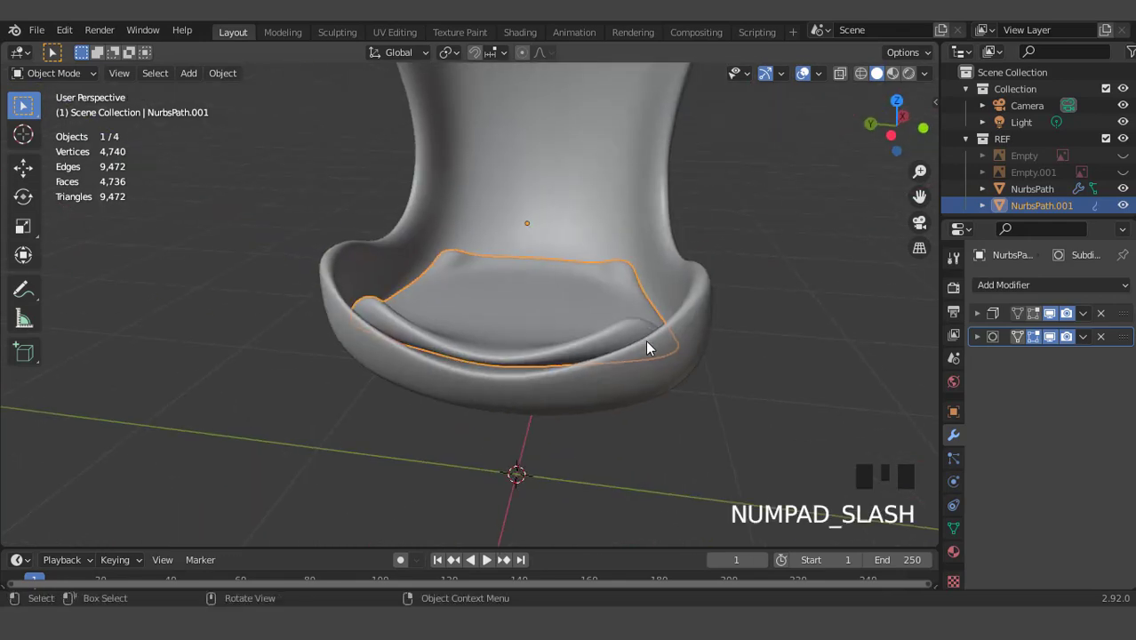
pyautogui.press('KP_1')
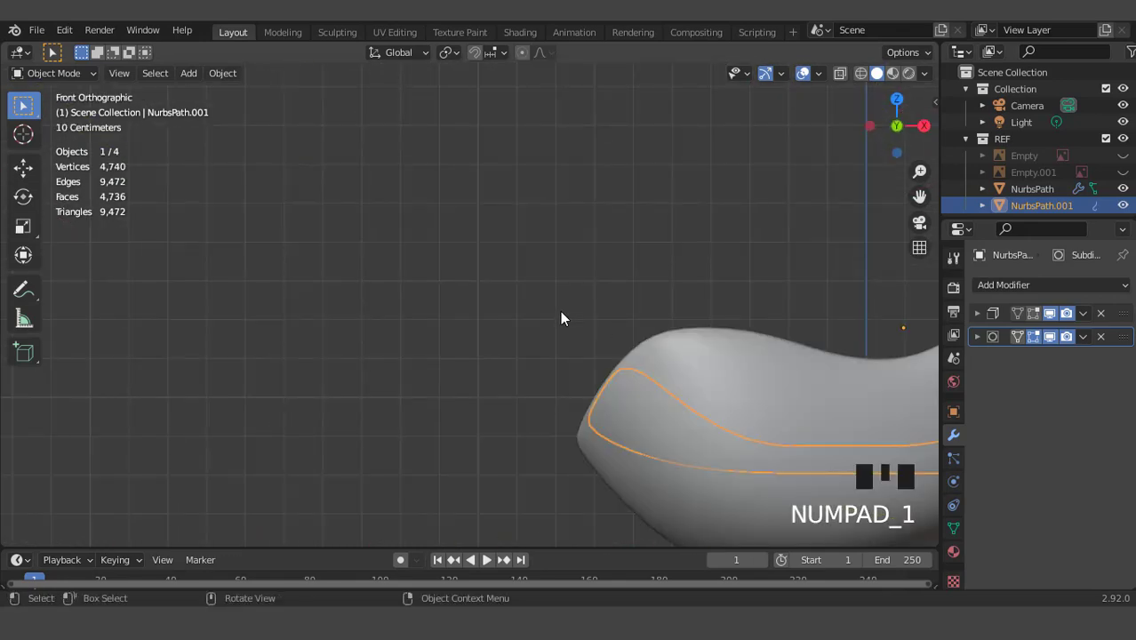
pyautogui.moveTo(563, 317); pyautogui.dragTo(650, 371, button='middle')
pyautogui.scroll(2, 650, 371)
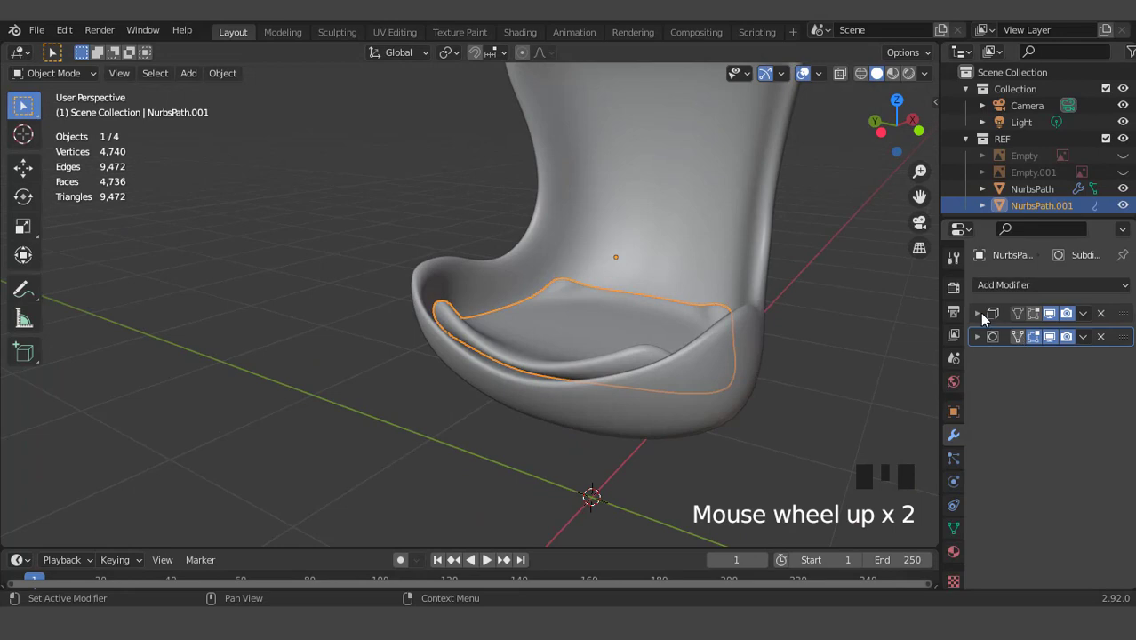
# Step: Expand the cushion's Solidify settings and lower the cushion about 0.008 m along Z in the left view
pyautogui.click(979, 313)
pyautogui.click(1038, 360)
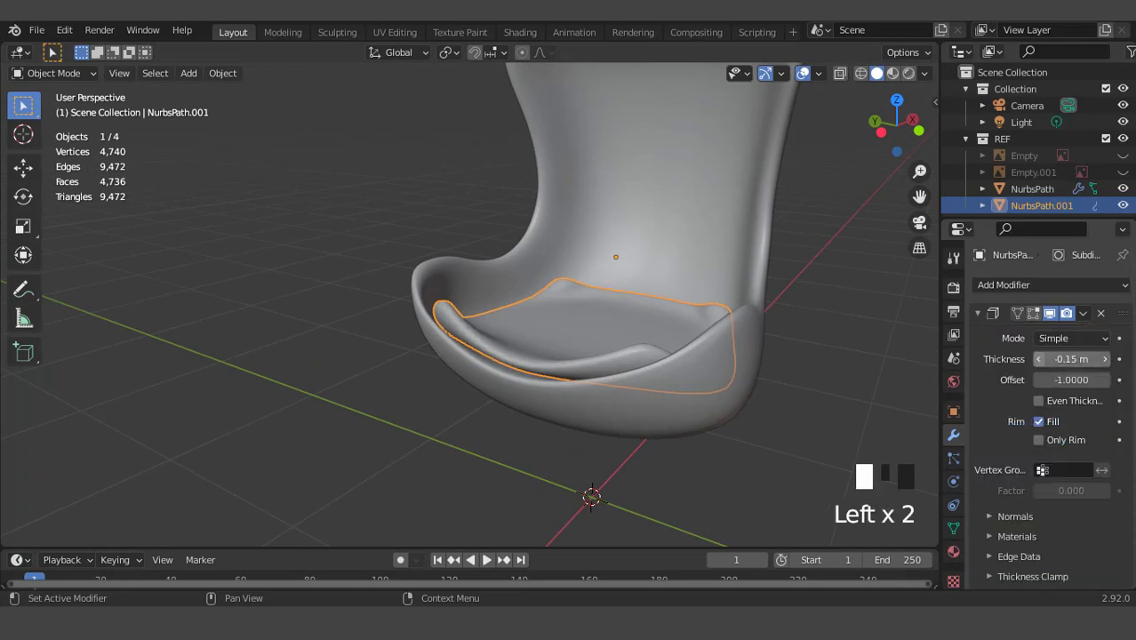
pyautogui.press('ctrl+KP_3')
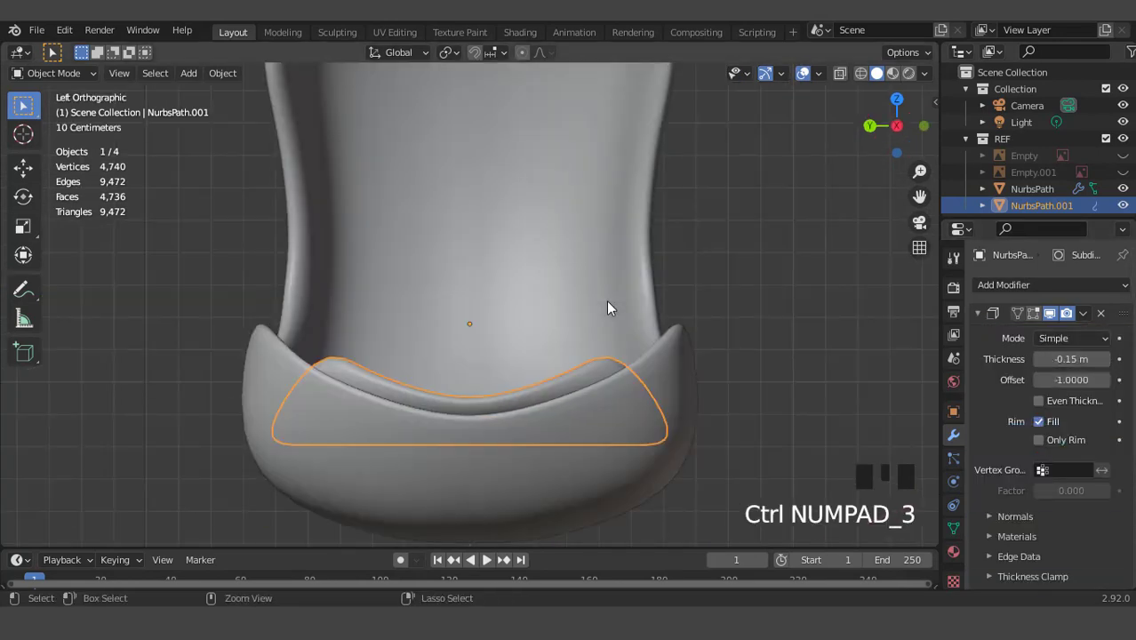
pyautogui.press('g')
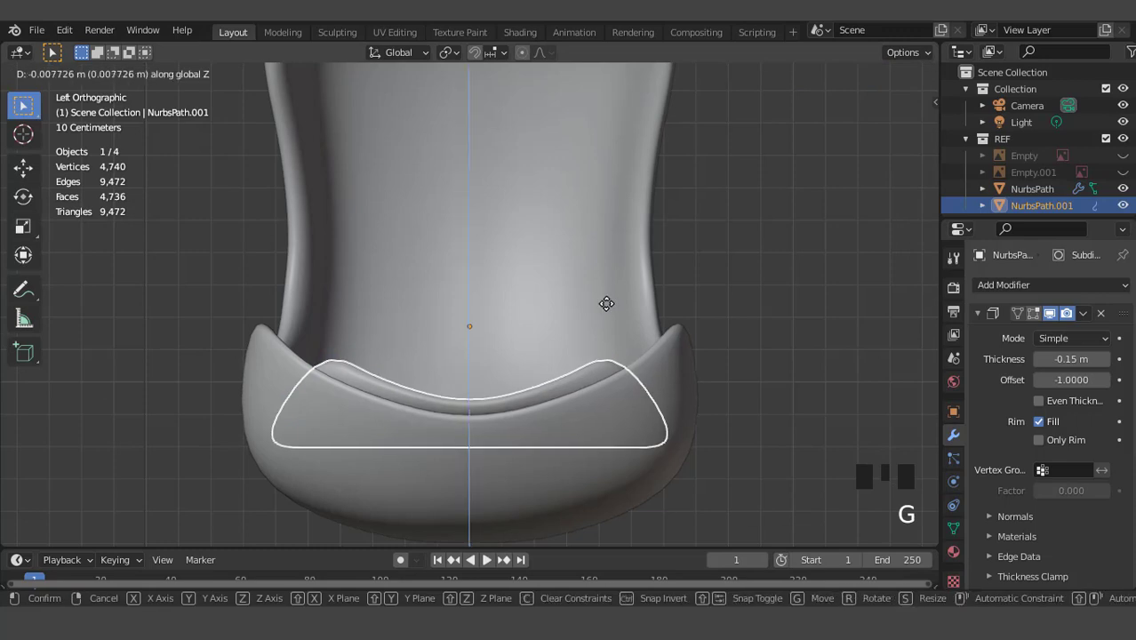
pyautogui.click(607, 306)
pyautogui.moveTo(607, 309); pyautogui.dragTo(591, 384, button='middle')
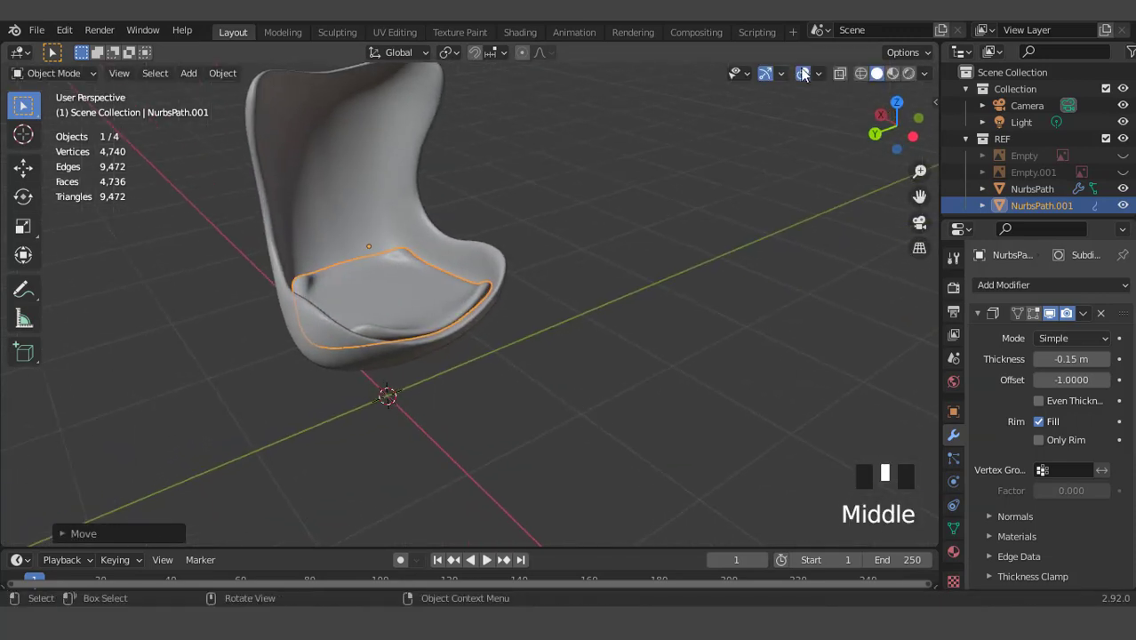
# Step: Hide the viewport overlays and examine the chair and cushion from several angles
pyautogui.click(686, 228)
pyautogui.scroll(6, 687, 229)
pyautogui.moveTo(687, 226); pyautogui.dragTo(520, 311, button='middle')
pyautogui.scroll(4, 570, 233)
pyautogui.scroll(-4, 501, 246)
# Step: Return to the front view, unhide the reference images Empty and Empty.001, and turn the viewport overlays back on
pyautogui.press('KP_1')
pyautogui.press('ctrl+KP_6')
pyautogui.press('ctrl+KP_6')
pyautogui.press('ctrl+KP_6')
pyautogui.press('ctrl+KP_6')
pyautogui.press('ctrl+KP_6')
pyautogui.press('ctrl+KP_6')
pyautogui.press('ctrl+KP_6')
pyautogui.press('ctrl+KP_6')
pyautogui.press('ctrl+KP_6')
pyautogui.press('ctrl+KP_6')
pyautogui.press('ctrl+KP_6')
pyautogui.press('ctrl+KP_6')
pyautogui.press('ctrl+KP_6')
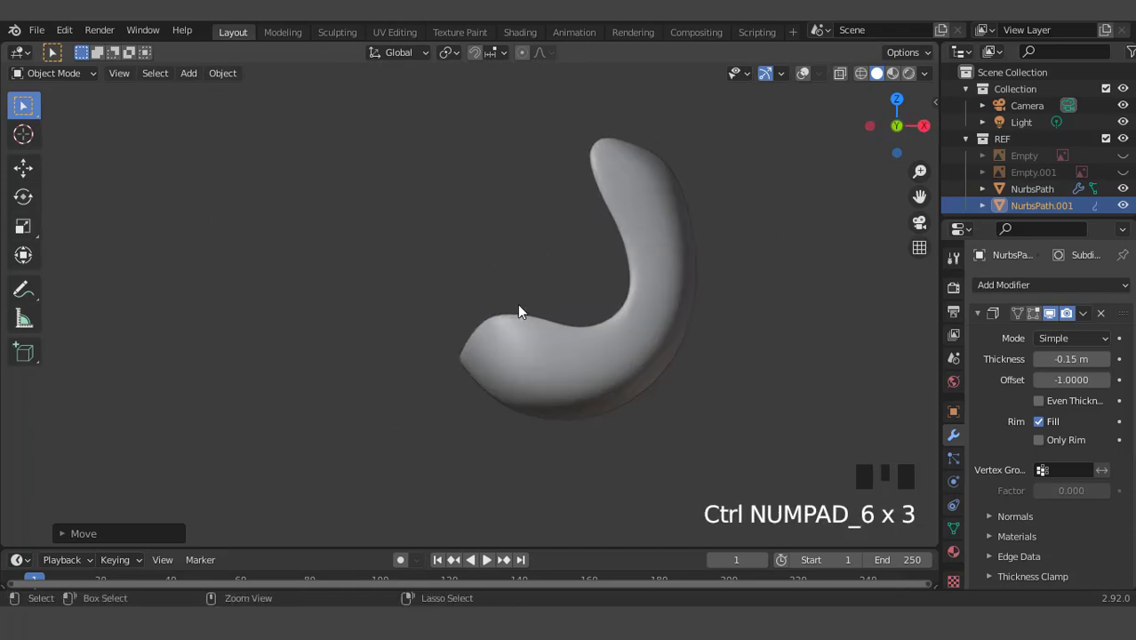
pyautogui.click(1123, 155)
pyautogui.click(1123, 171)
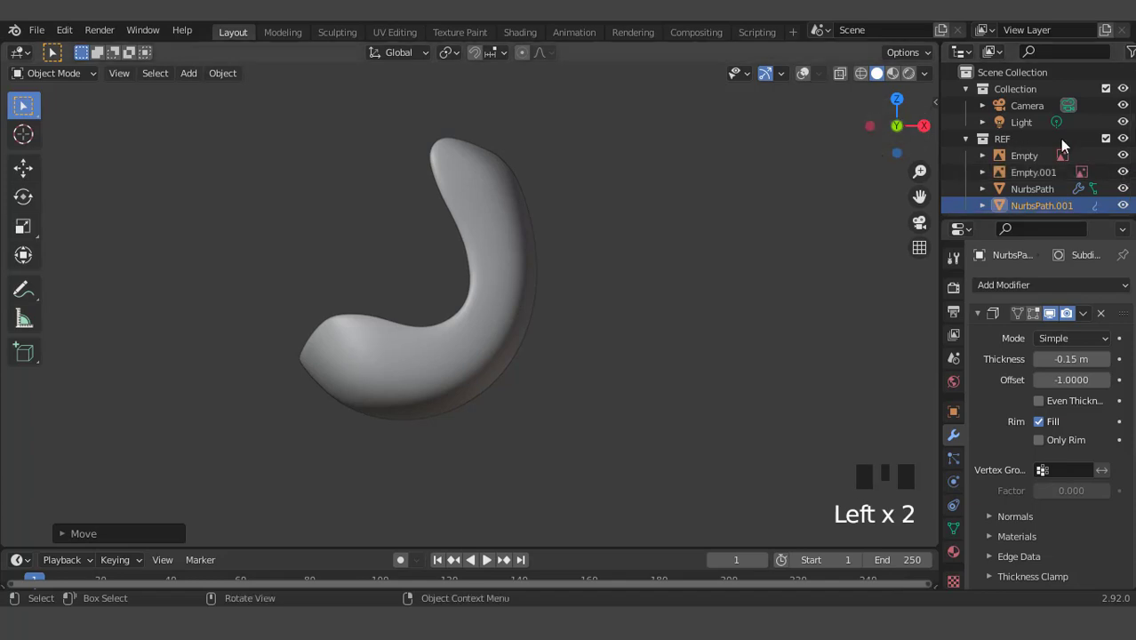
pyautogui.click(803, 73)
pyautogui.scroll(1, 527, 285)
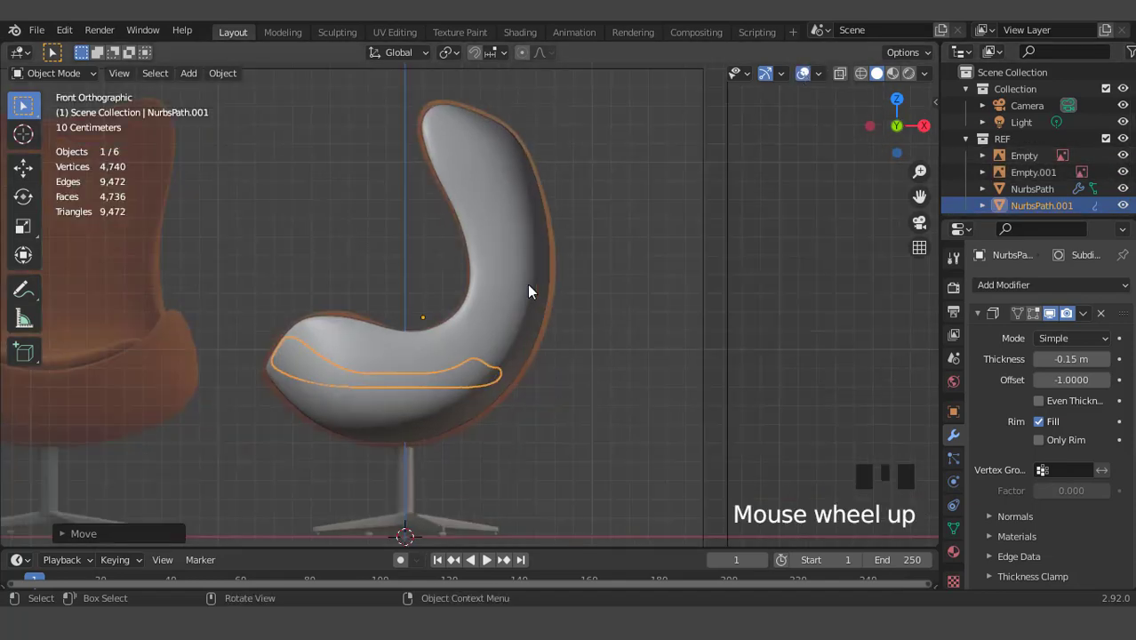
# Step: Add a cylinder mesh at the origin with 8 vertices and the Triangle Fan cap fill type
pyautogui.press('ctrl+KP_2')
pyautogui.press('ctrl+KP_2')
pyautogui.press('ctrl+KP_2')
pyautogui.press('ctrl+KP_2')
pyautogui.press('ctrl+KP_2')
pyautogui.press('ctrl+KP_4')
pyautogui.press('ctrl+KP_4')
pyautogui.press('ctrl+KP_4')
pyautogui.press('ctrl+KP_4')
pyautogui.press('ctrl+KP_4')
pyautogui.press('ctrl+KP_4')
pyautogui.press('ctrl+KP_4')
pyautogui.press('ctrl+KP_4')
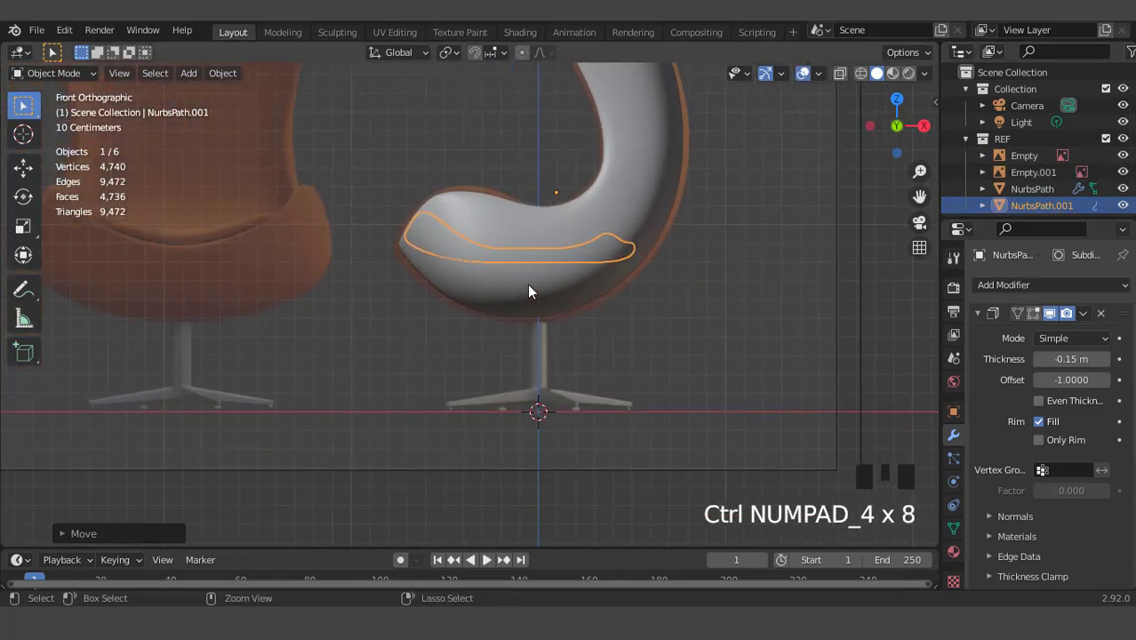
pyautogui.scroll(2, 528, 285)
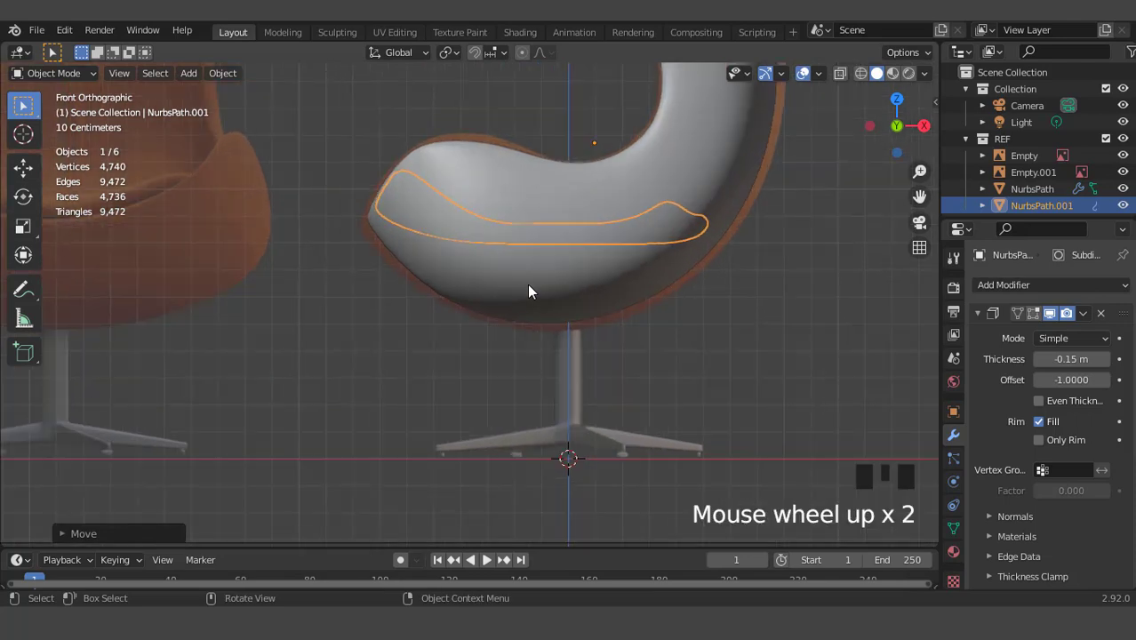
pyautogui.click(188, 73)
pyautogui.moveTo(201, 92)
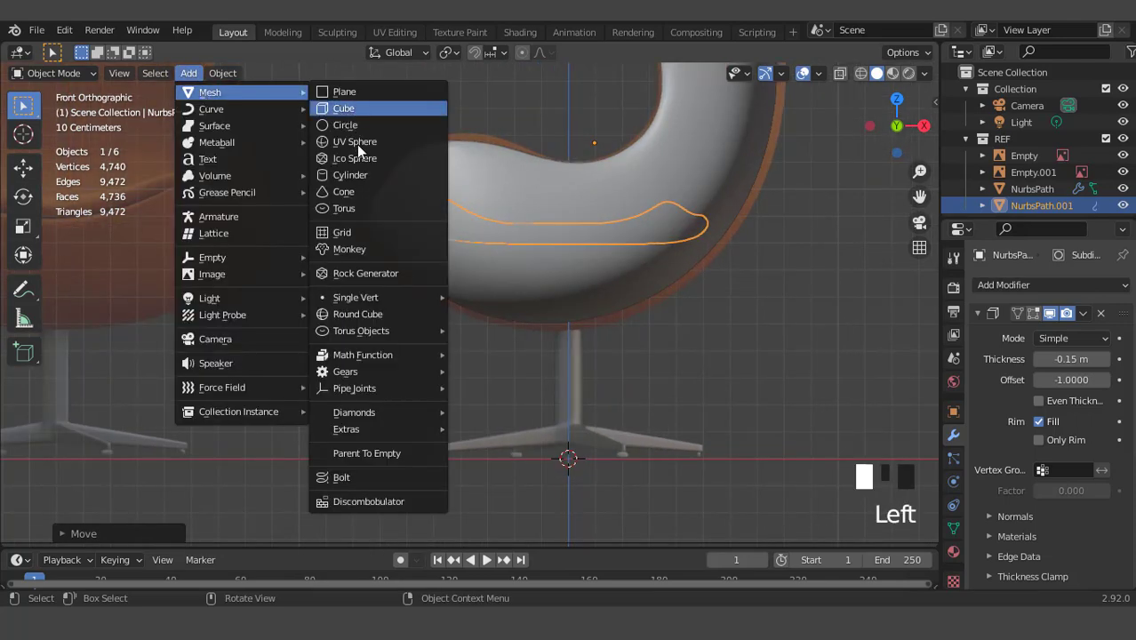
pyautogui.click(356, 177)
pyautogui.click(60, 533)
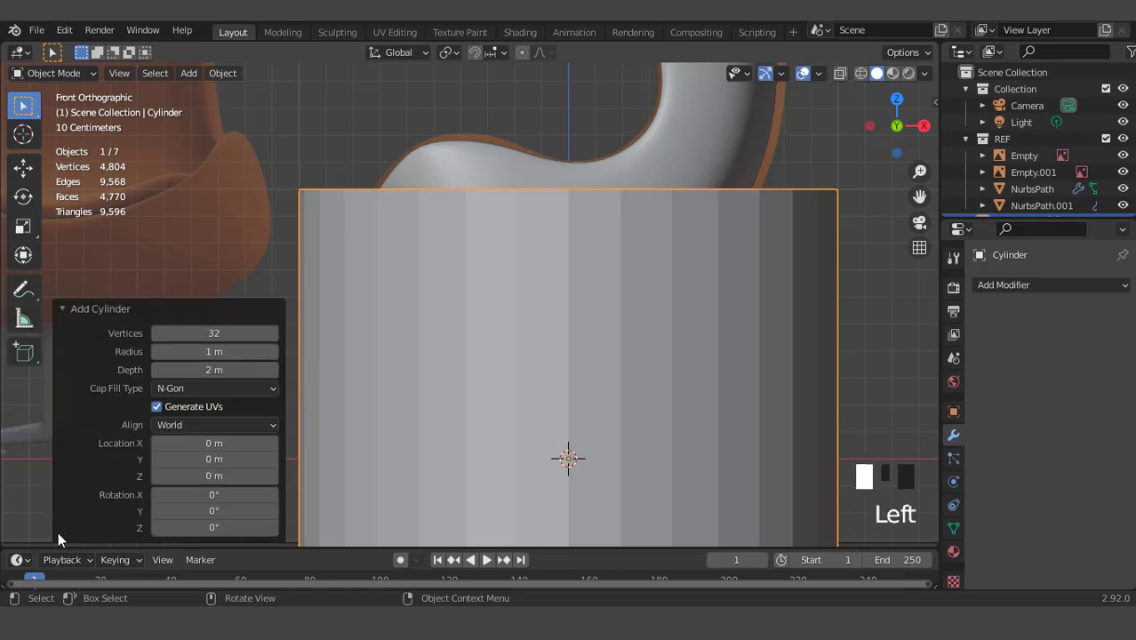
pyautogui.click(237, 339)
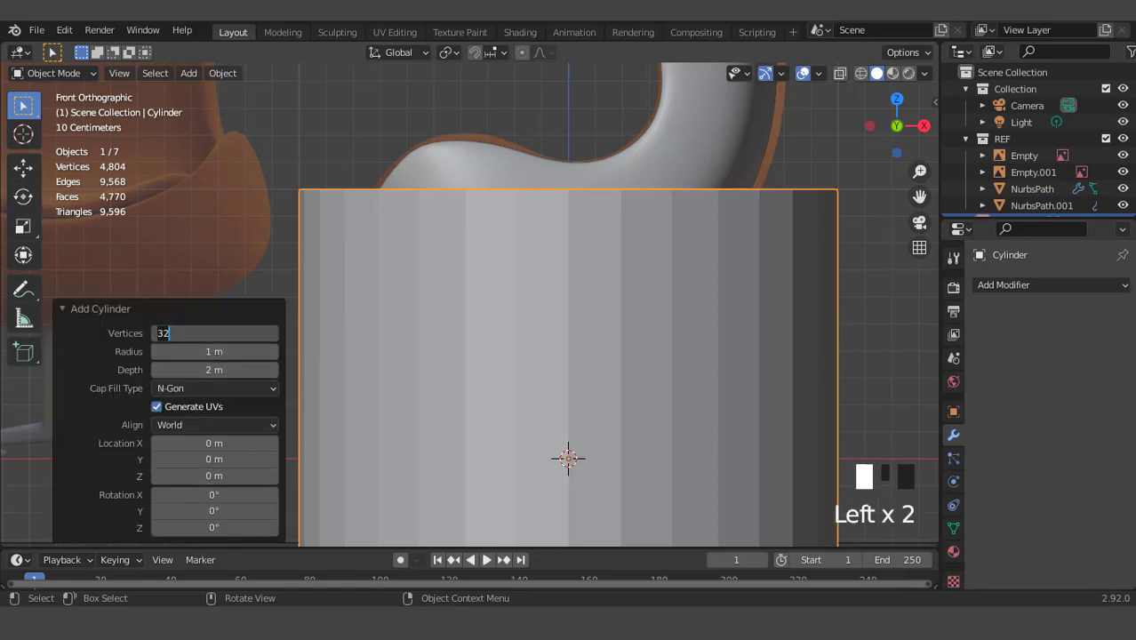
pyautogui.write('8')
pyautogui.press('Return')
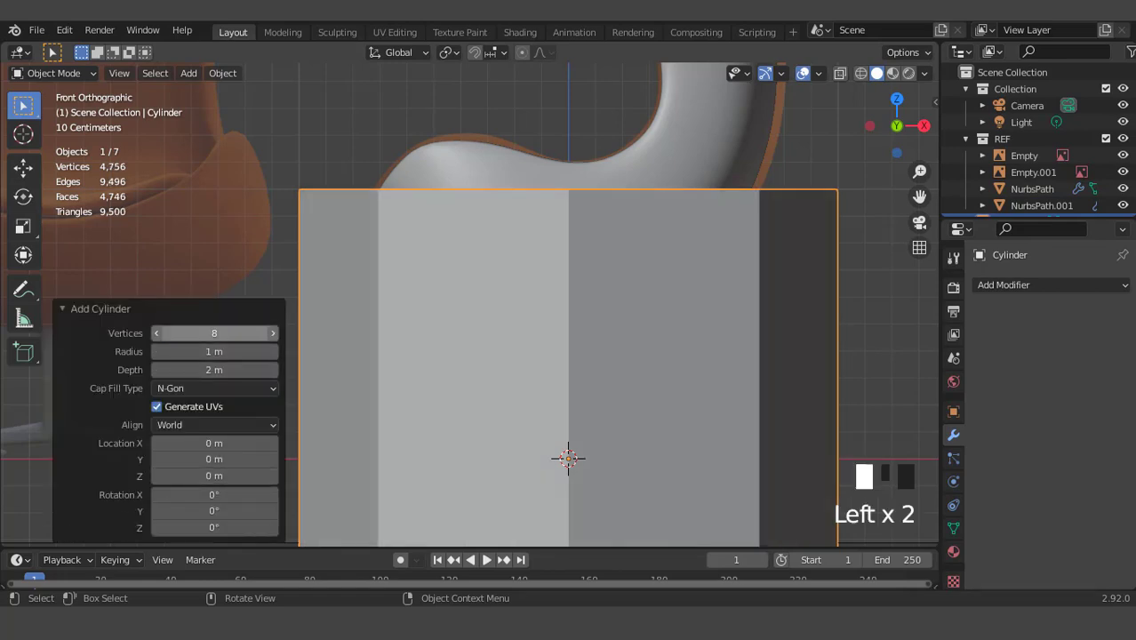
pyautogui.click(217, 389)
pyautogui.click(209, 442)
# Step: Scale the cylinder down uniformly by 0.197 and 0.384, and move it up about 0.265 m along Z onto the reference stem
pyautogui.scroll(-6, 615, 365)
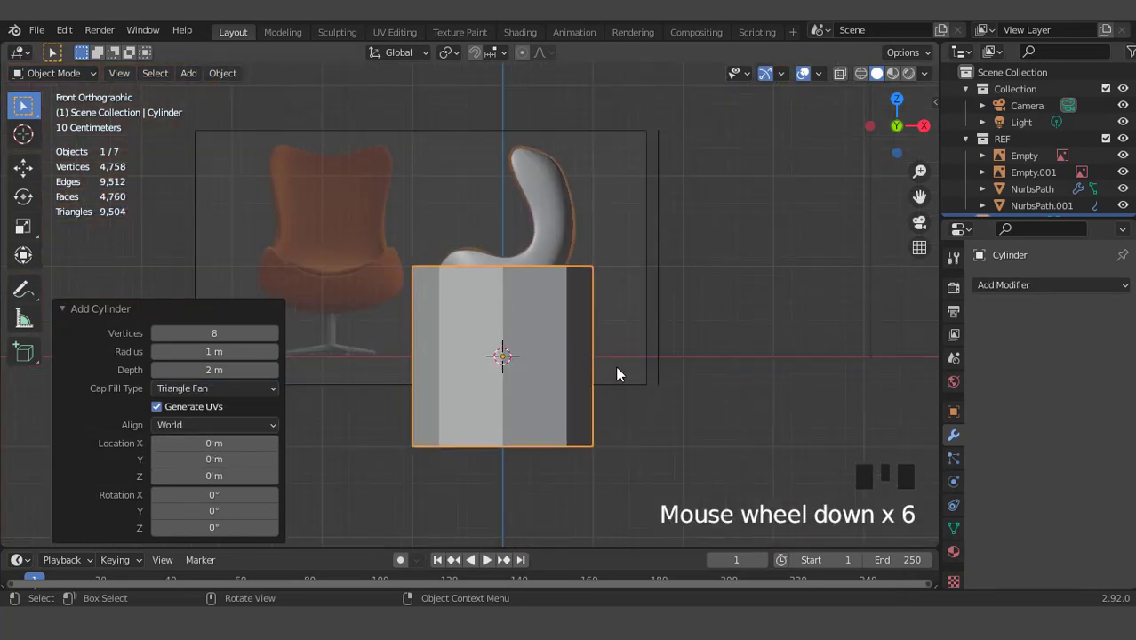
pyautogui.press('s')
pyautogui.click(529, 316)
pyautogui.scroll(6, 529, 315)
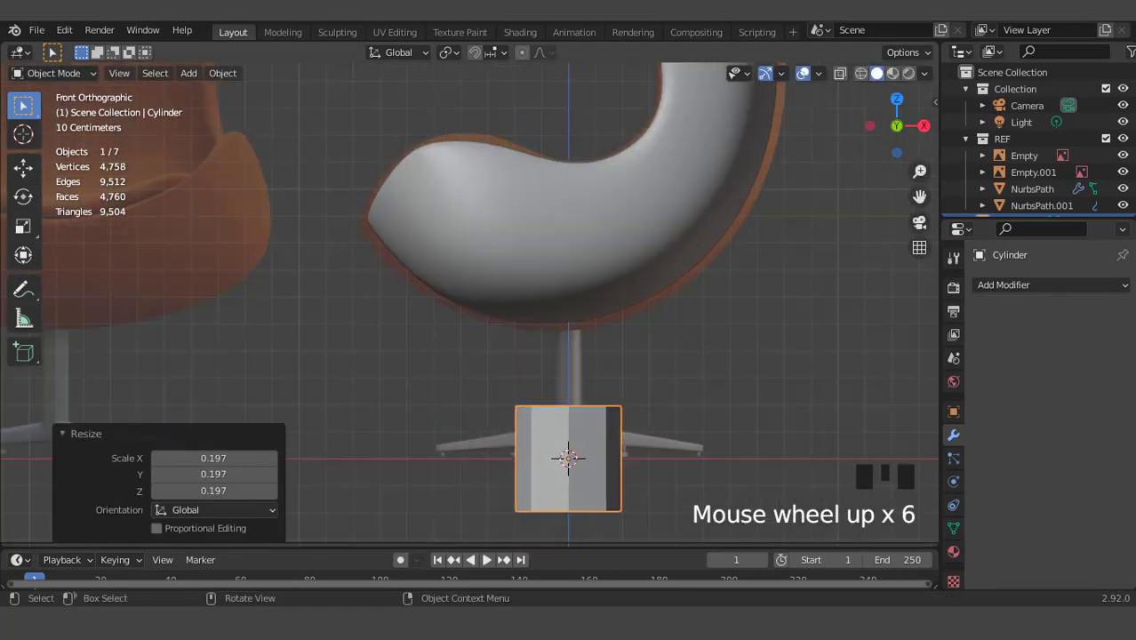
pyautogui.press('s')
pyautogui.click(619, 418)
pyautogui.scroll(1, 619, 418)
pyautogui.press('g')
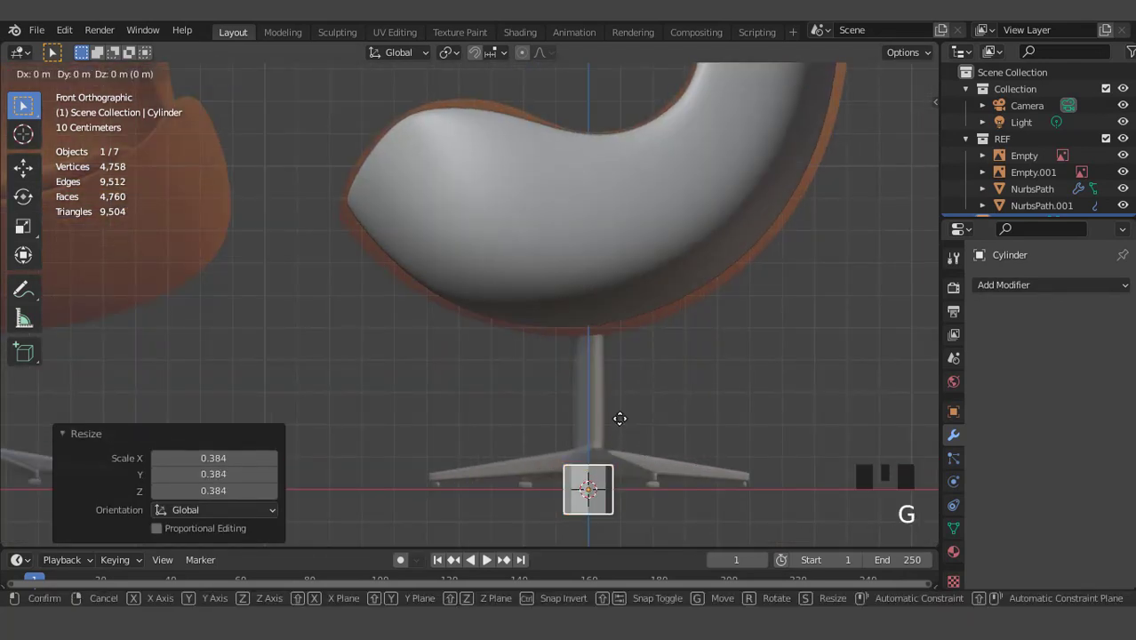
pyautogui.press('z')
pyautogui.click(620, 332)
pyautogui.scroll(1, 620, 332)
# Step: Scale the cylinder by about 0.765 in X and Y only to match the reference stem's width
pyautogui.press('KP_Decimal')
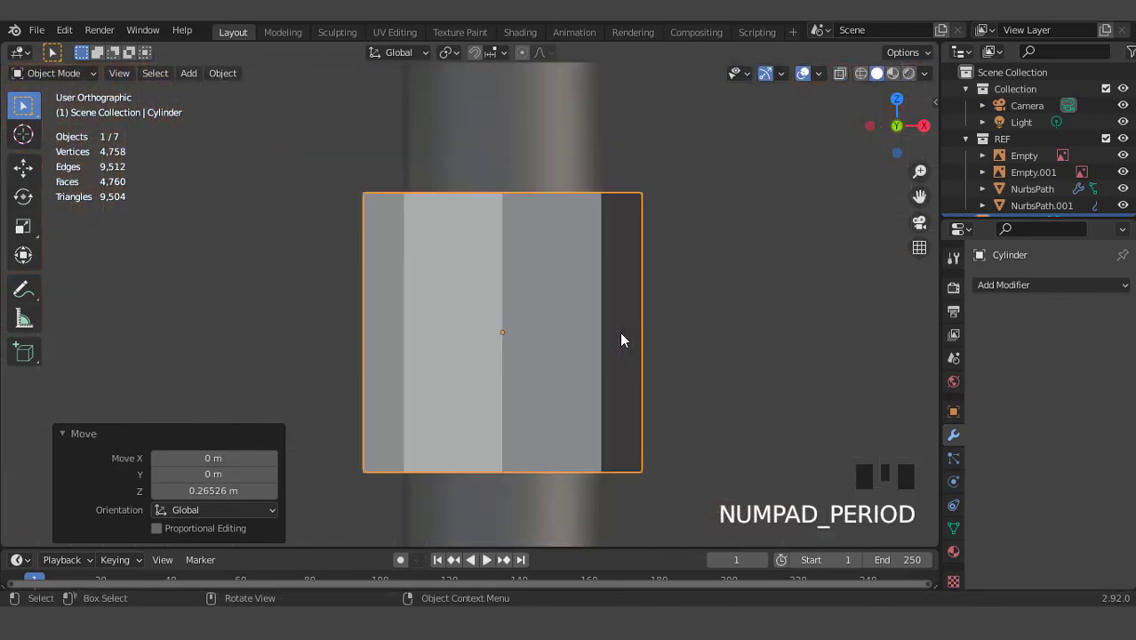
pyautogui.scroll(-3, 620, 332)
pyautogui.press('s')
pyautogui.hotkey('shift', 'z')
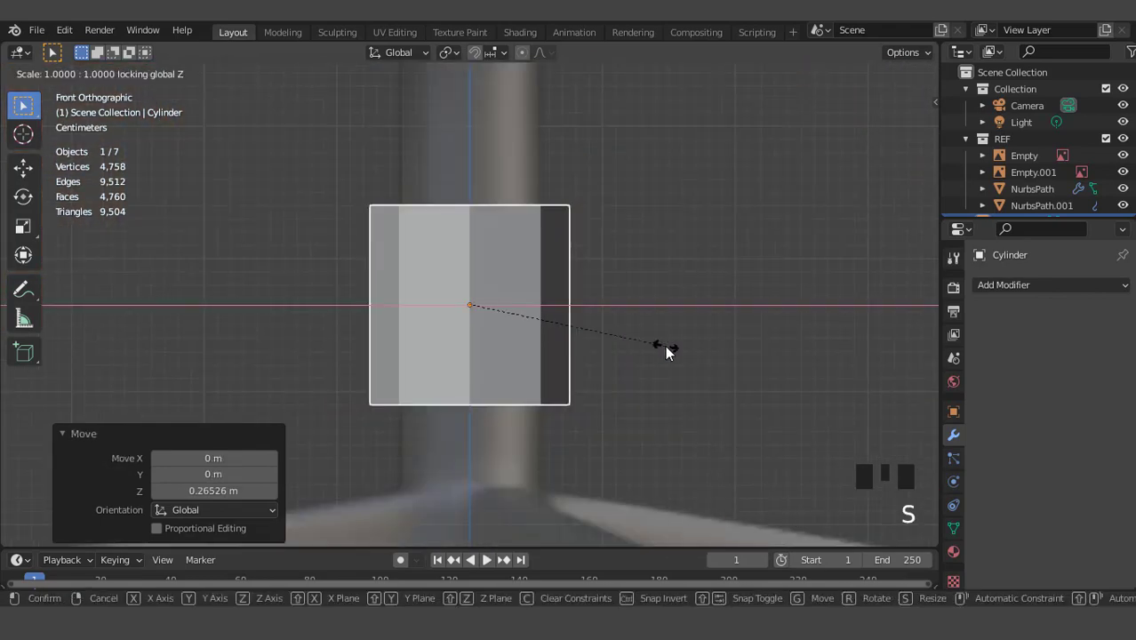
pyautogui.click(624, 320)
# Step: Stretch the cylinder by about 2.333 along Z and raise it about 0.1 m so its upper end reaches into the shell
pyautogui.scroll(-3, 627, 322)
pyautogui.press('s')
pyautogui.press('z')
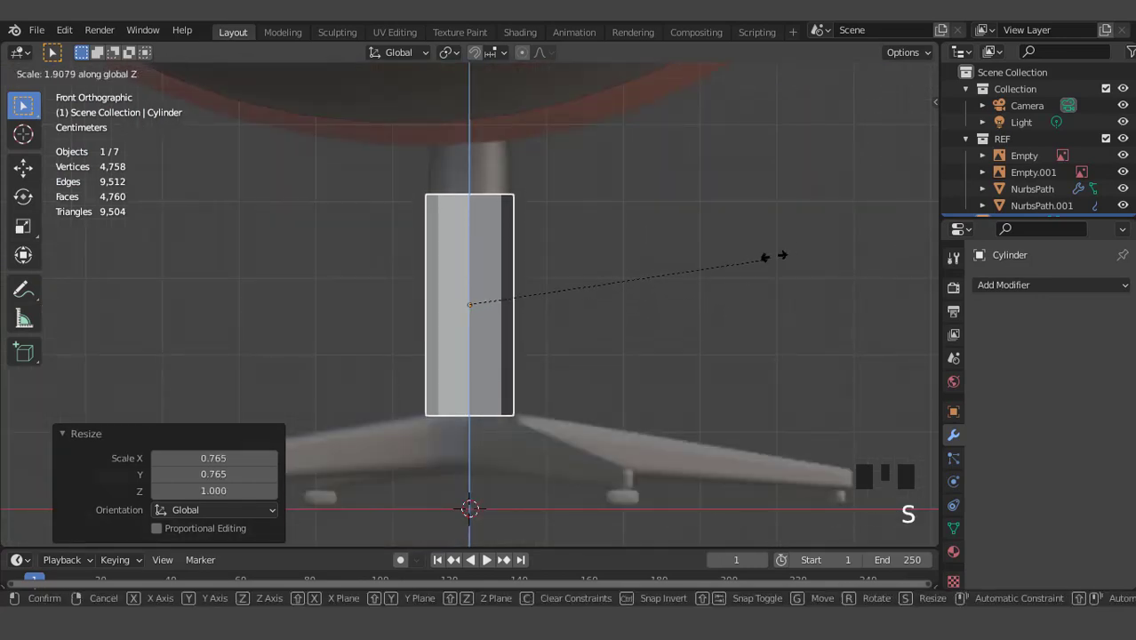
pyautogui.click(828, 223)
pyautogui.press('g')
pyautogui.press('z')
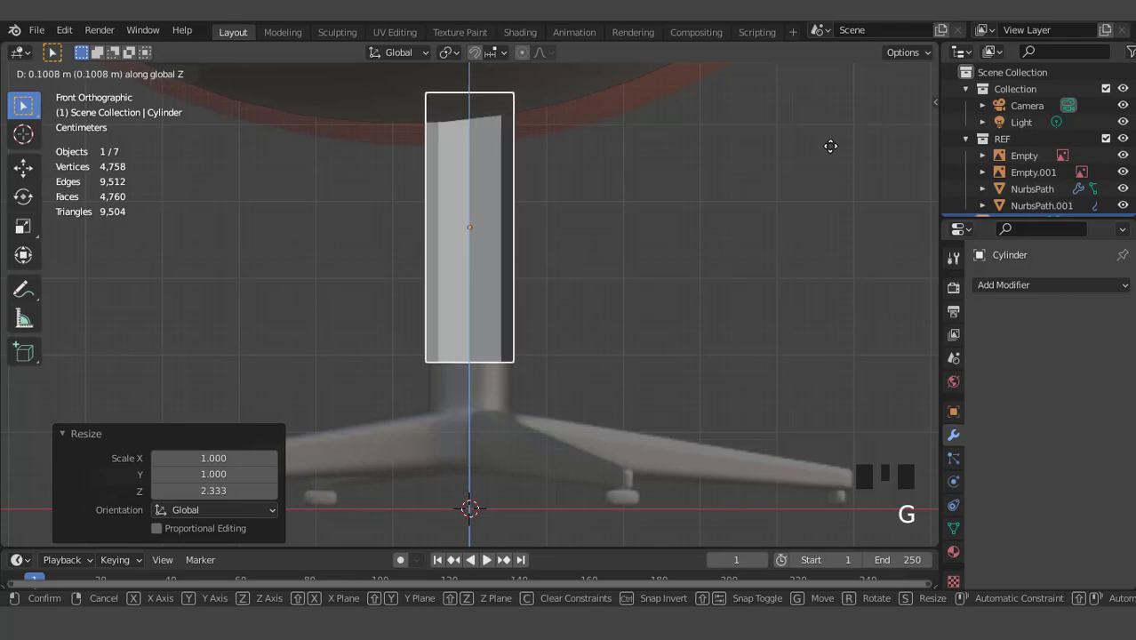
pyautogui.click(832, 153)
# Step: Edit the cylinder's mesh with X-ray on and move its bottom vertices down about 0.145 m to the base of the reference stem
pyautogui.press('Tab')
pyautogui.click(839, 75)
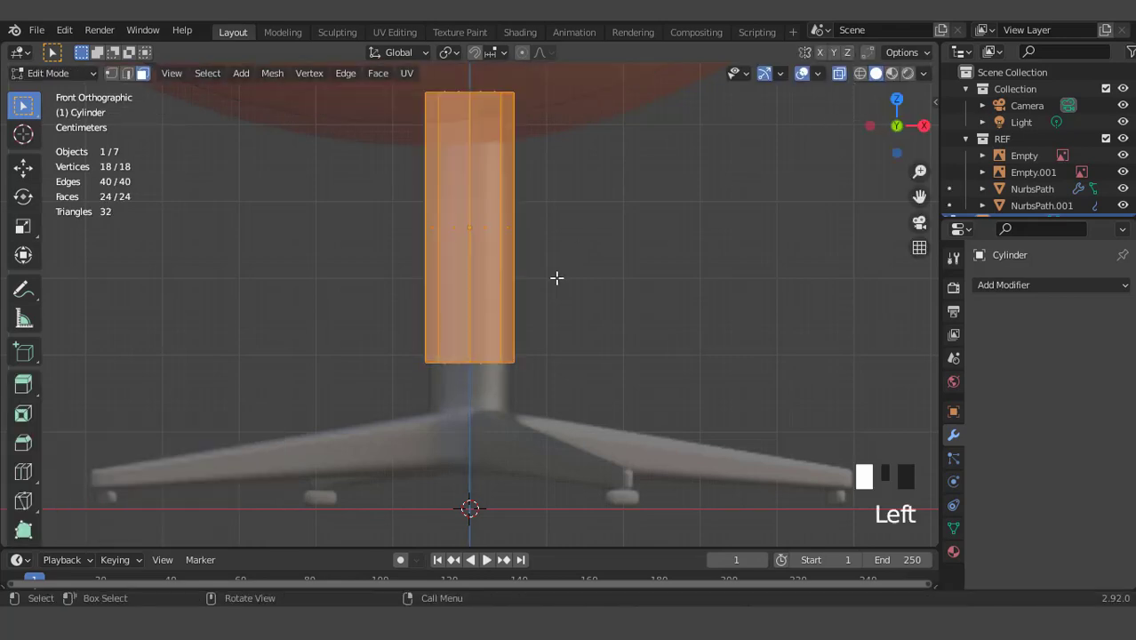
pyautogui.press('1')
pyautogui.moveTo(596, 398); pyautogui.dragTo(413, 331)
pyautogui.press('g')
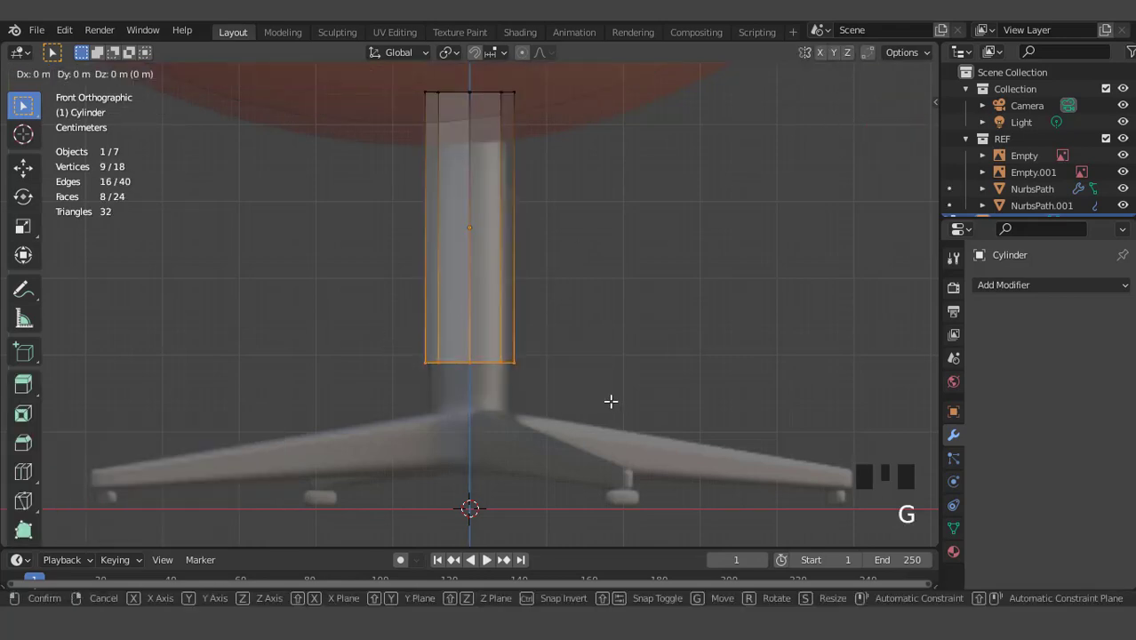
pyautogui.click(605, 354)
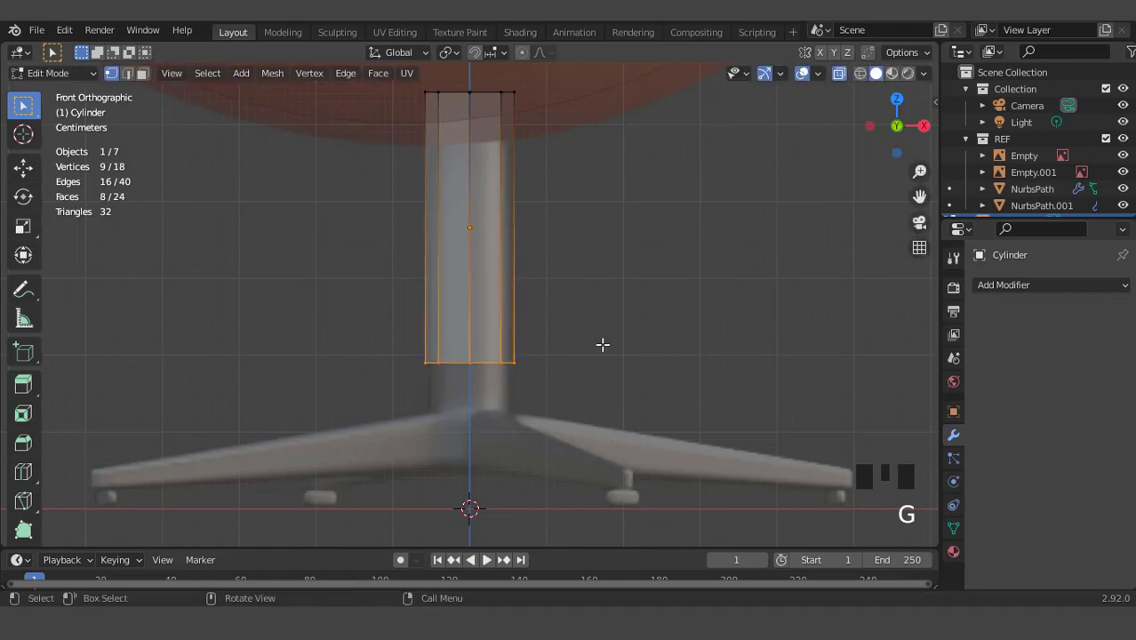
pyautogui.press('g')
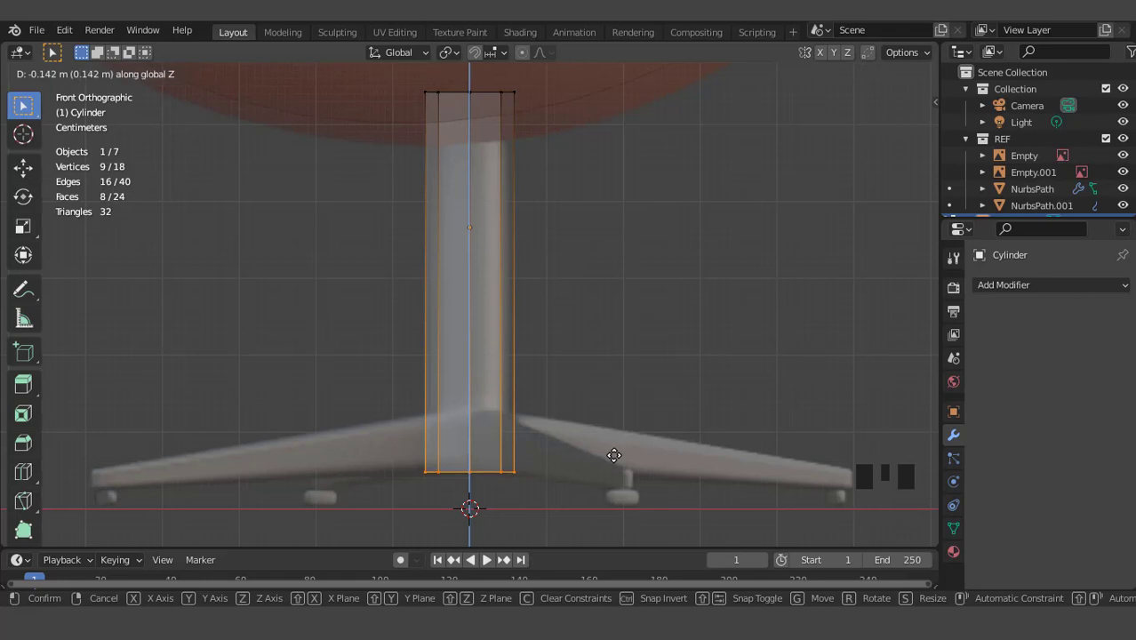
pyautogui.click(613, 457)
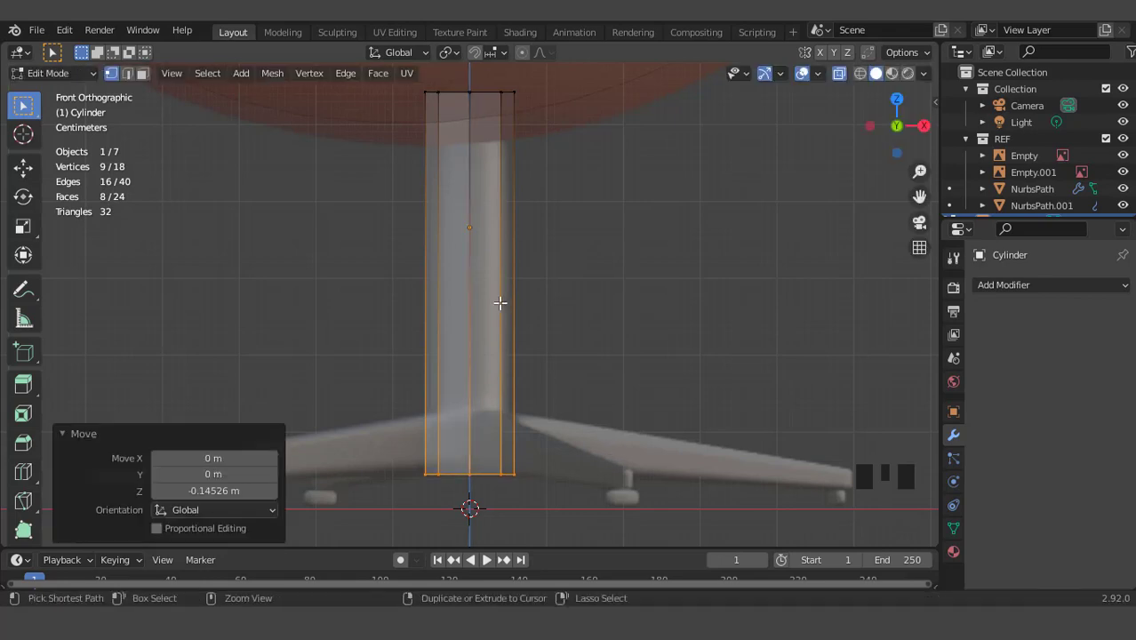
# Step: Add a horizontal edge loop around the column and slide it down to the height where the reference legs begin
pyautogui.hotkey('ctrl', 'r')
pyautogui.click(500, 302)
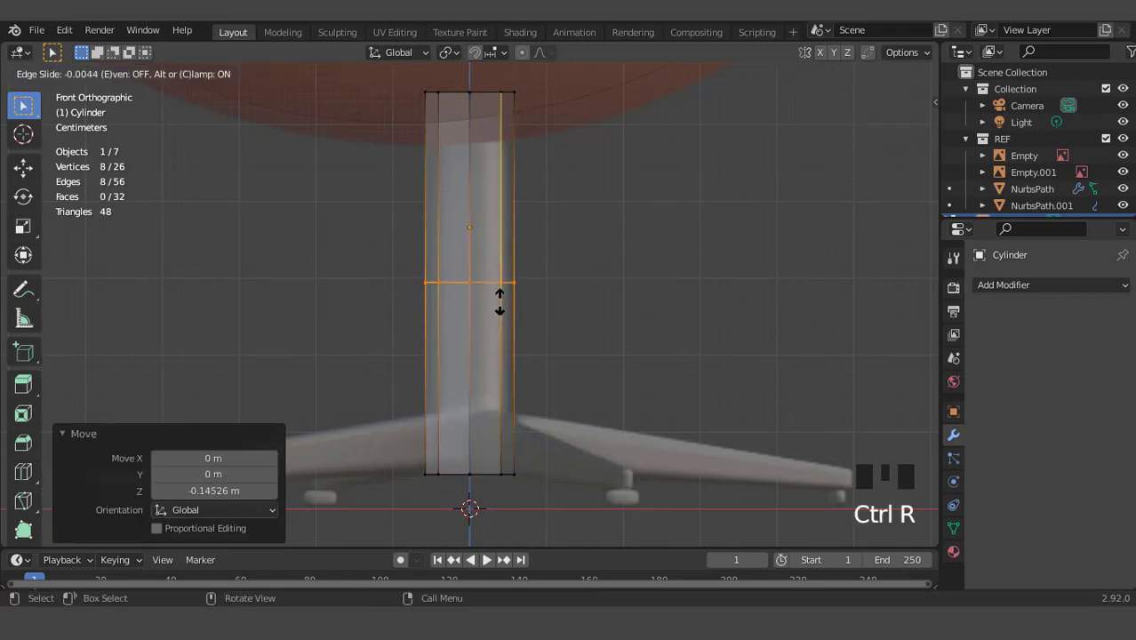
pyautogui.click(513, 429)
# Step: Select the ring of faces at the column's base, reduce it to every other face with Checker Deselect, and turn X-ray off
pyautogui.press('3')
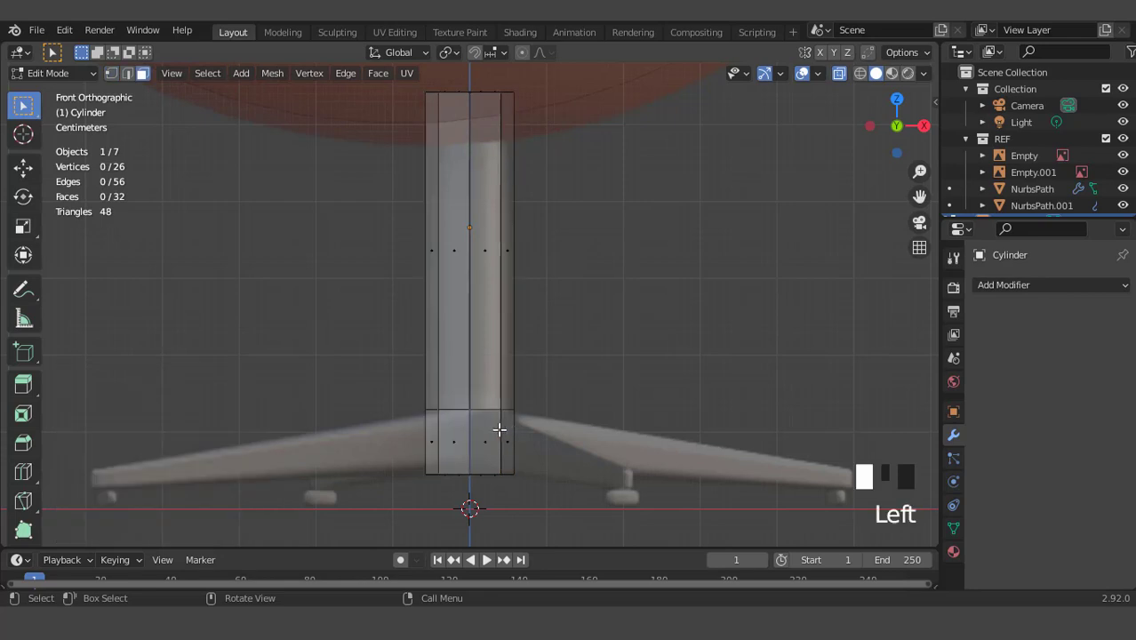
pyautogui.doubleClick(499, 430)
pyautogui.click(209, 74)
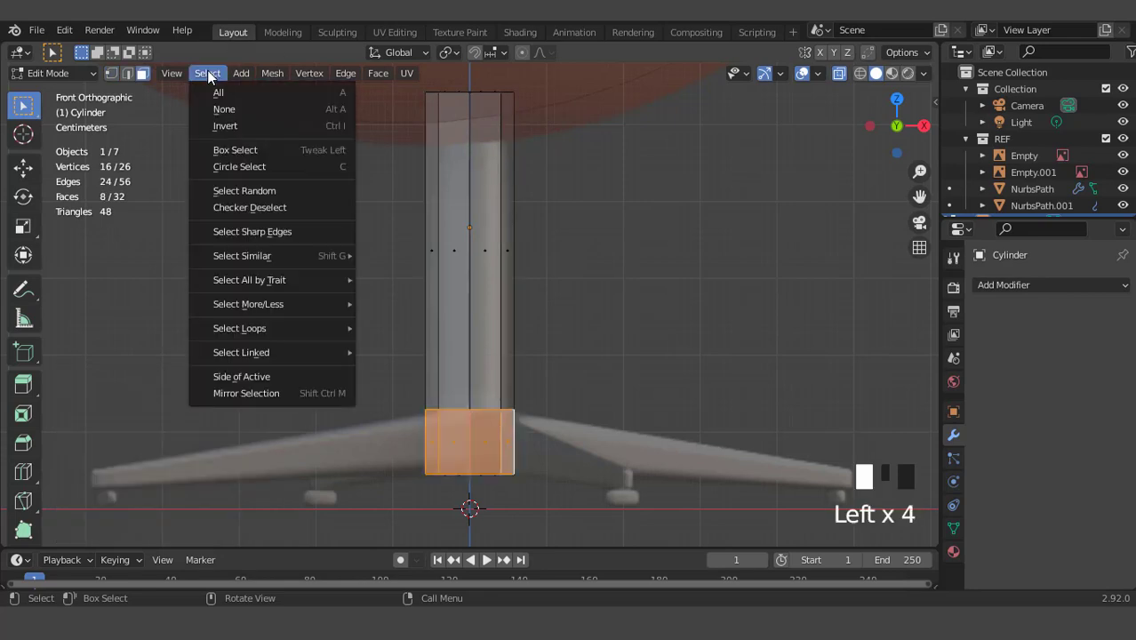
pyautogui.click(266, 205)
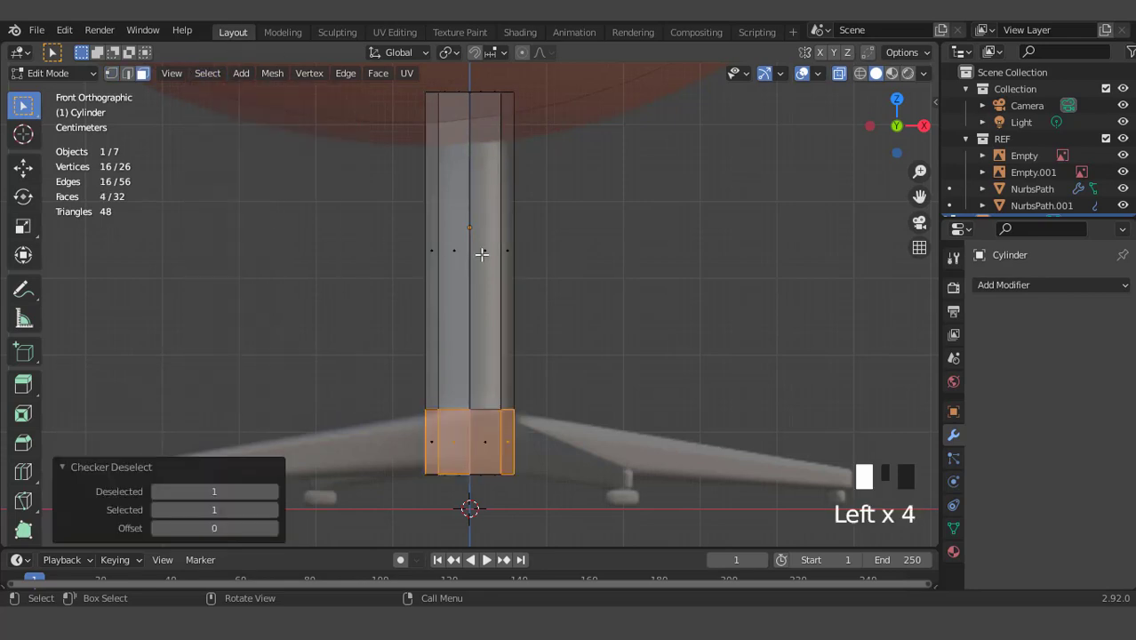
pyautogui.click(839, 73)
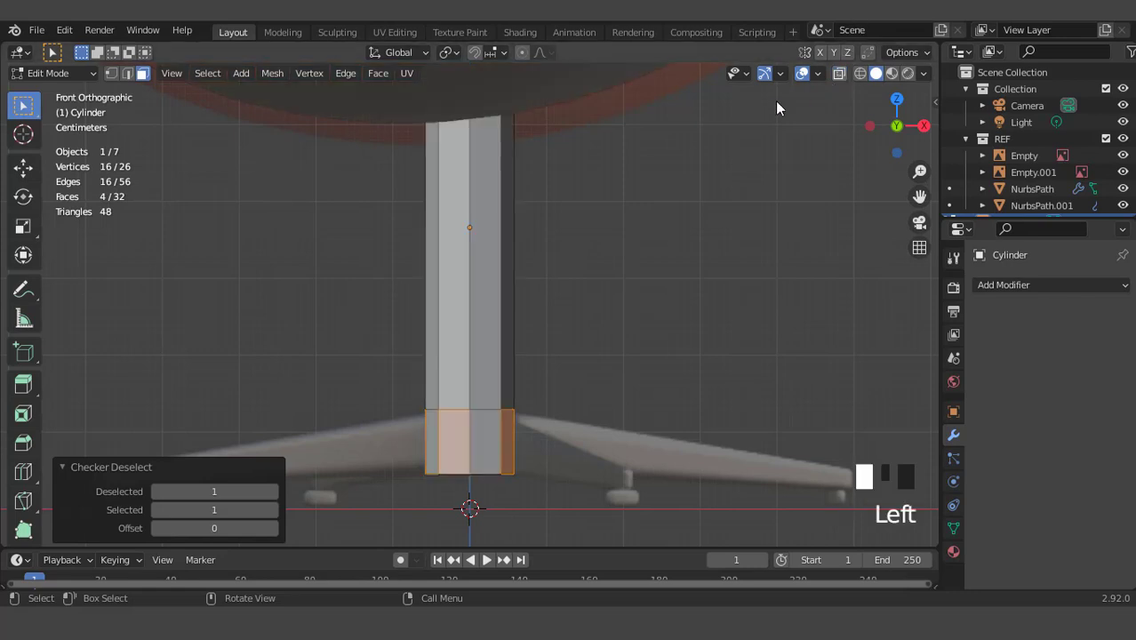
pyautogui.scroll(-3, 690, 149)
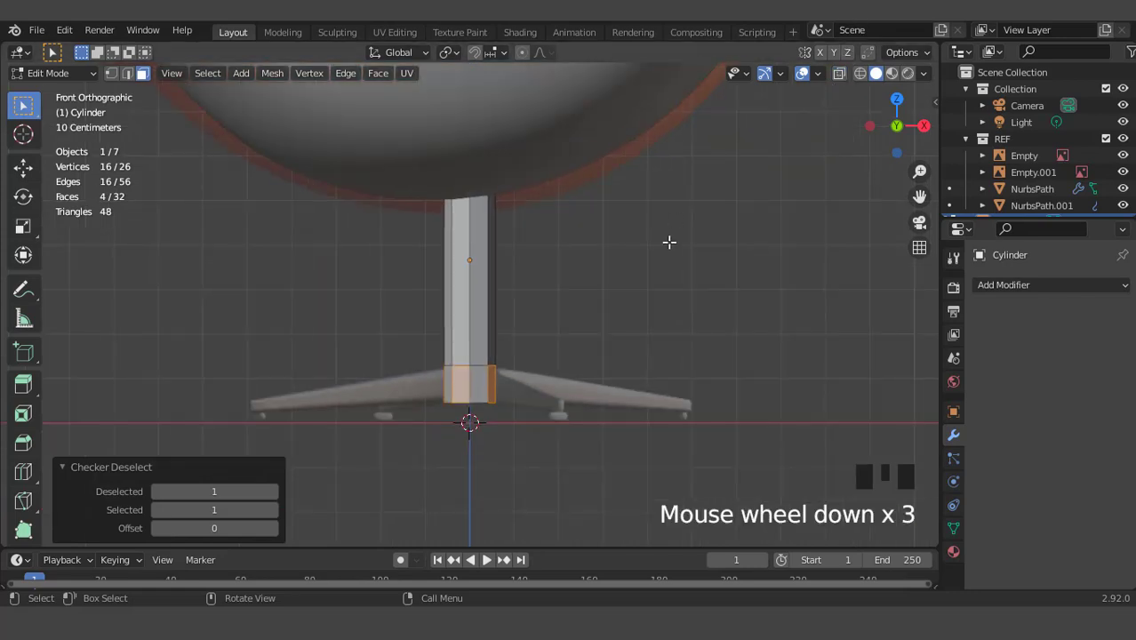
# Step: Extrude the four alternating base faces outward about 0.468 m into legs and scale their ends to about 0.271 around individual origins
pyautogui.click(459, 53)
pyautogui.click(470, 106)
pyautogui.scroll(2, 569, 261)
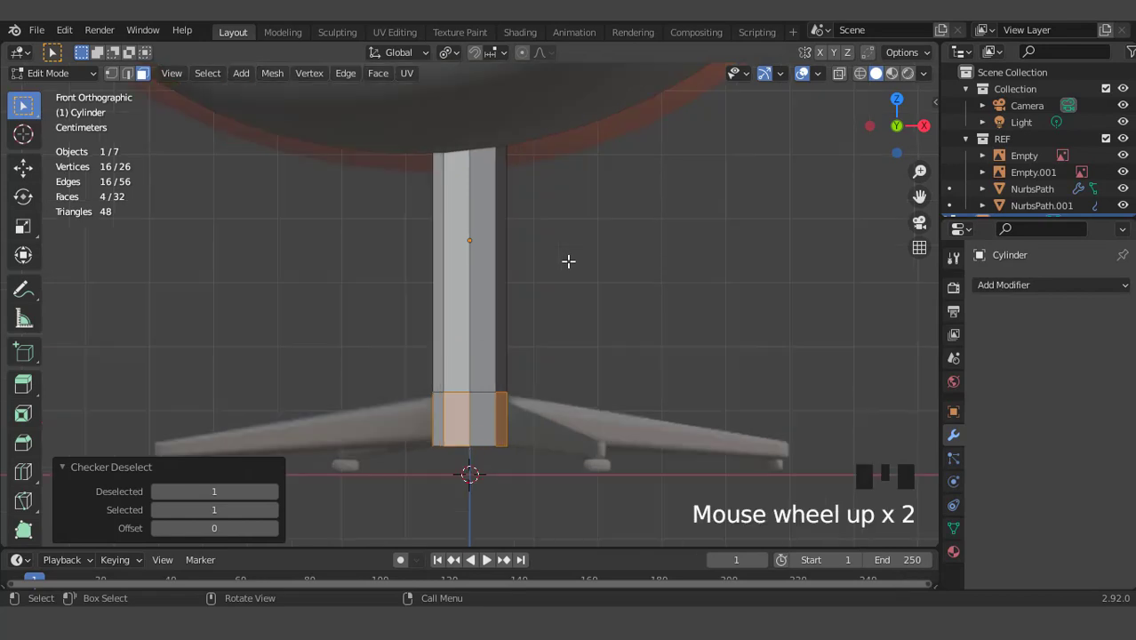
pyautogui.scroll(-2, 569, 260)
pyautogui.press('e')
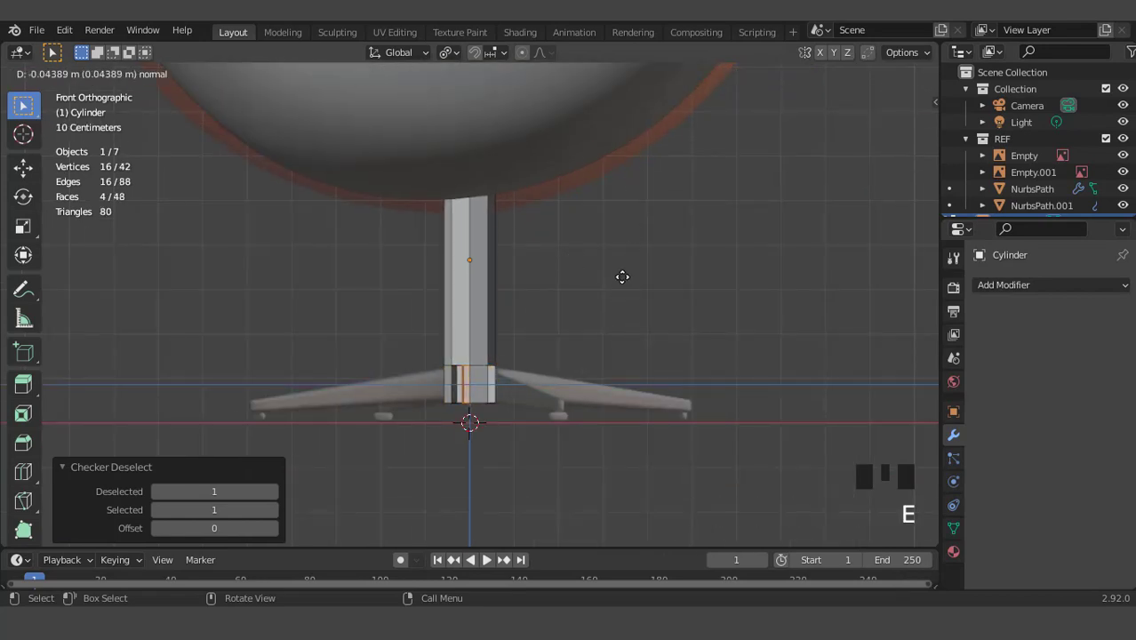
pyautogui.click(706, 428)
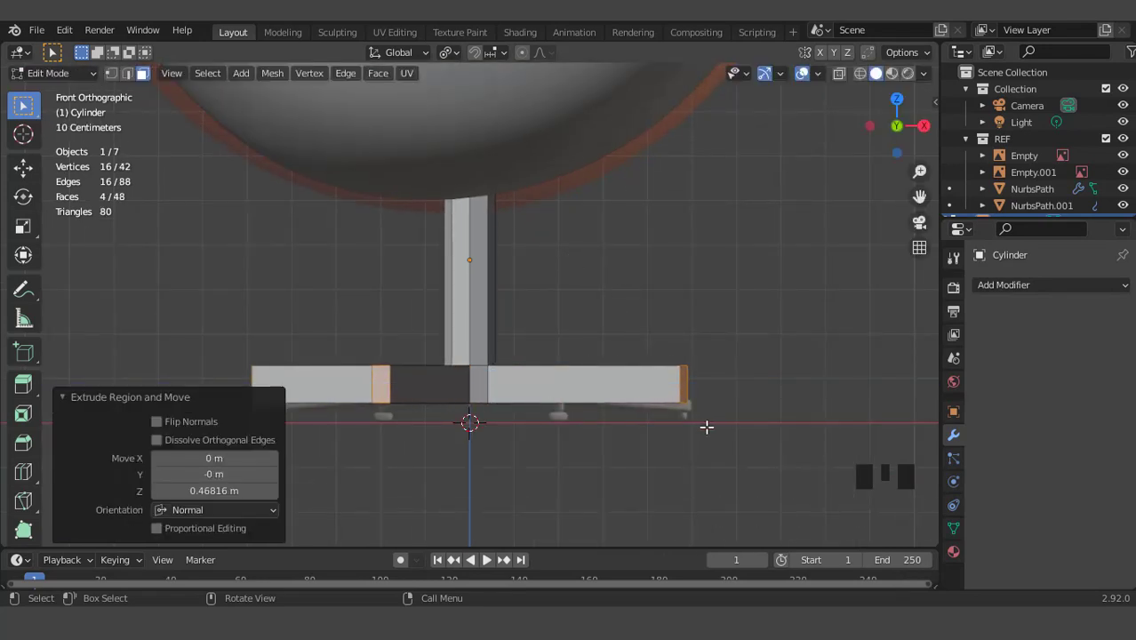
pyautogui.press('s')
pyautogui.click(531, 388)
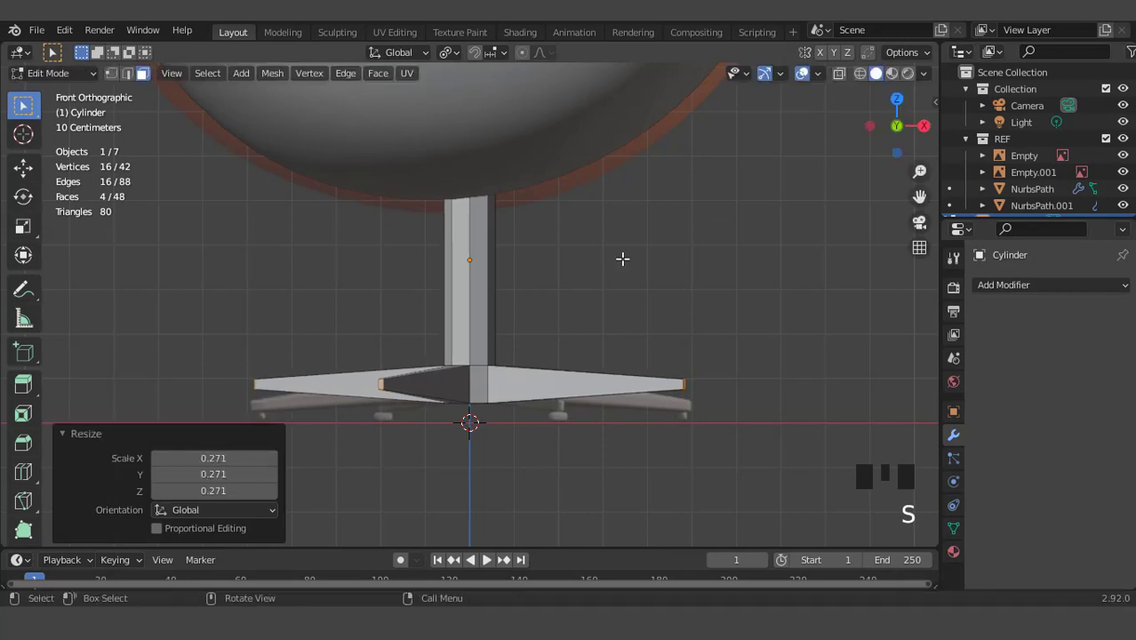
# Step: Lower the leg end faces about 0.047 m along Z and push them slightly outward with Shrink/Fatten to match the reference
pyautogui.press('g')
pyautogui.press('z')
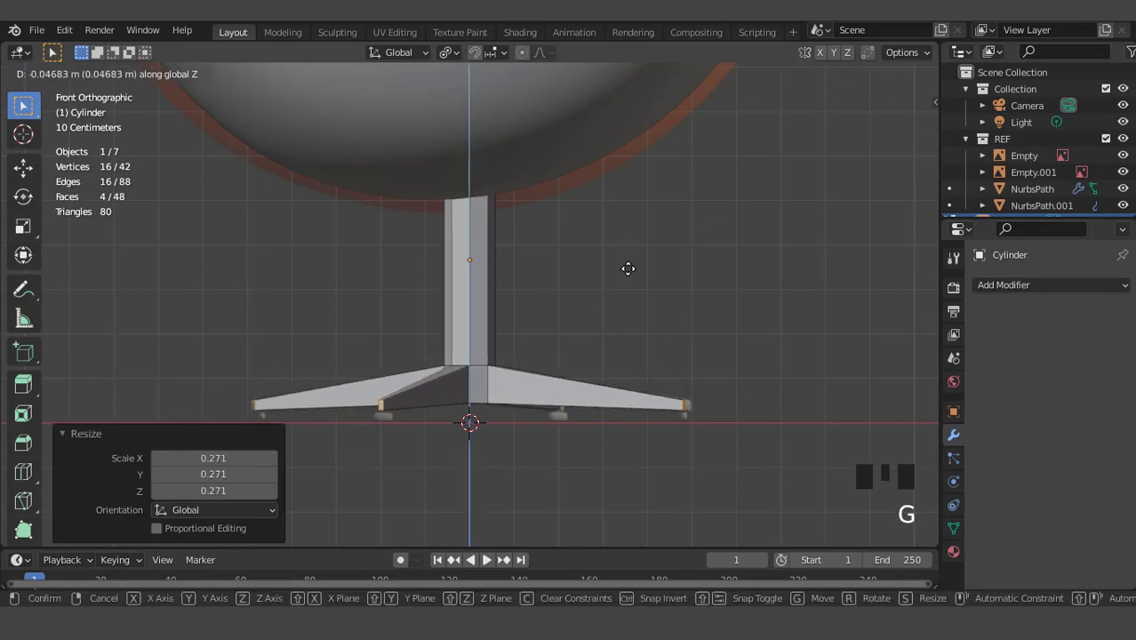
pyautogui.click(628, 269)
pyautogui.hotkey('alt', 's')
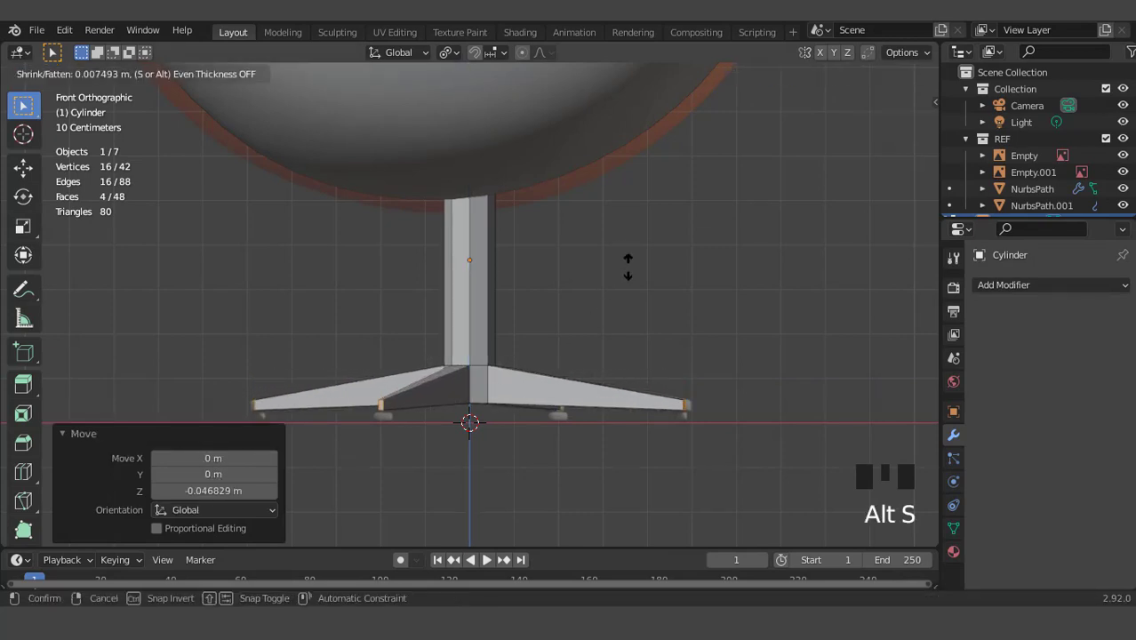
pyautogui.click(647, 219)
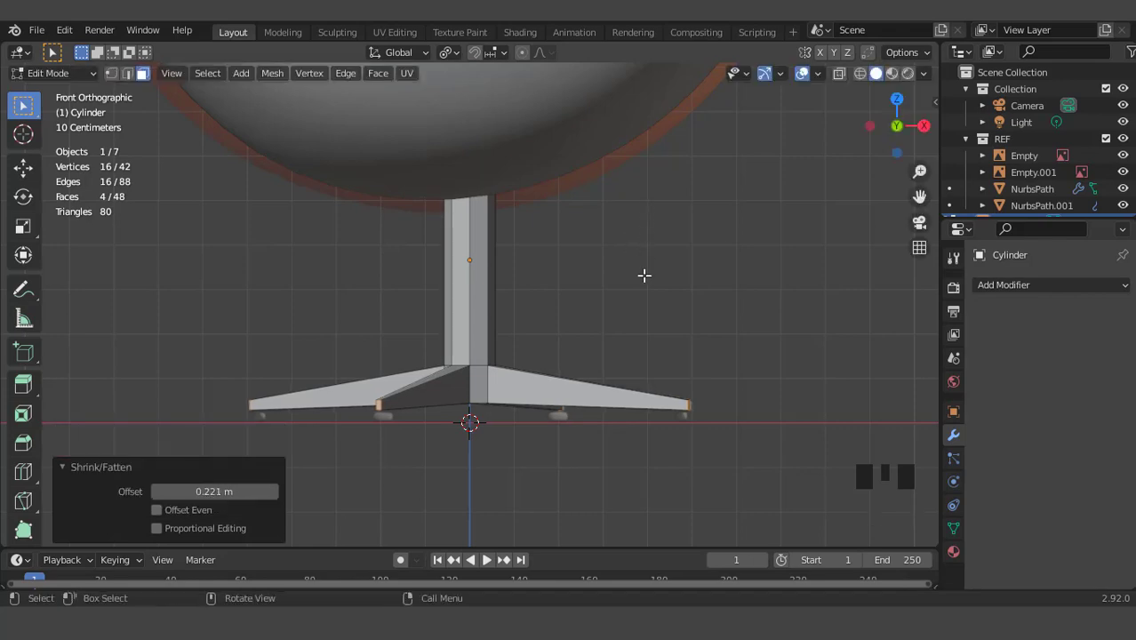
# Step: Duplicate the four leg end faces about 0.029 m downward and scale the copies to about 0.813 along Z
pyautogui.scroll(-3, 556, 271)
pyautogui.moveTo(556, 271); pyautogui.dragTo(604, 286, button='middle')
pyautogui.scroll(1, 603, 286)
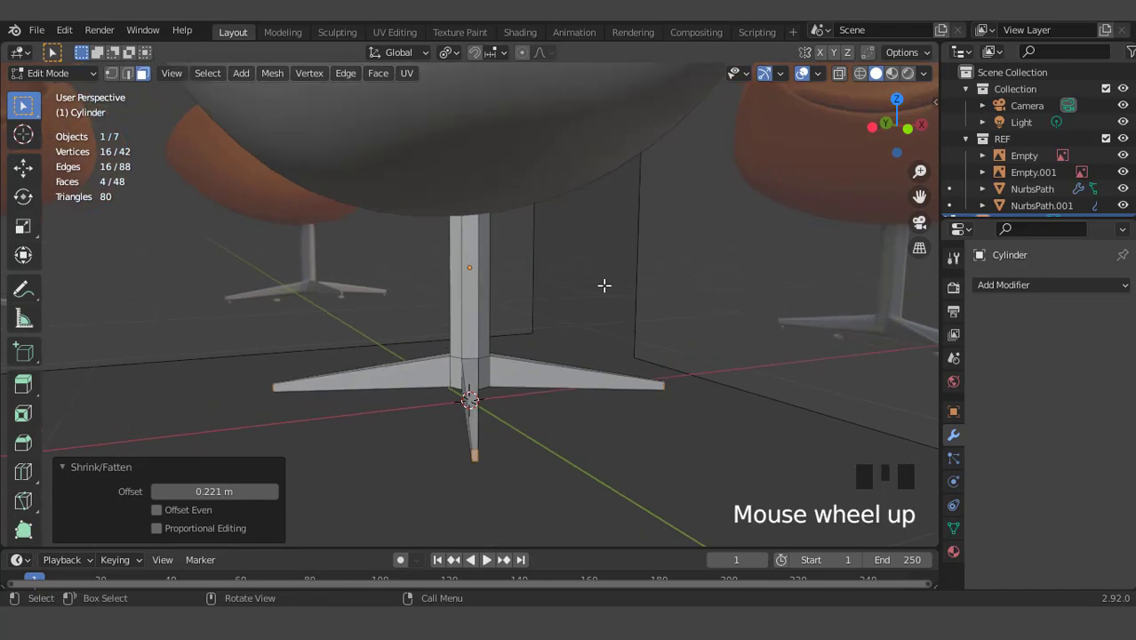
pyautogui.press('KP_1')
pyautogui.scroll(3, 604, 285)
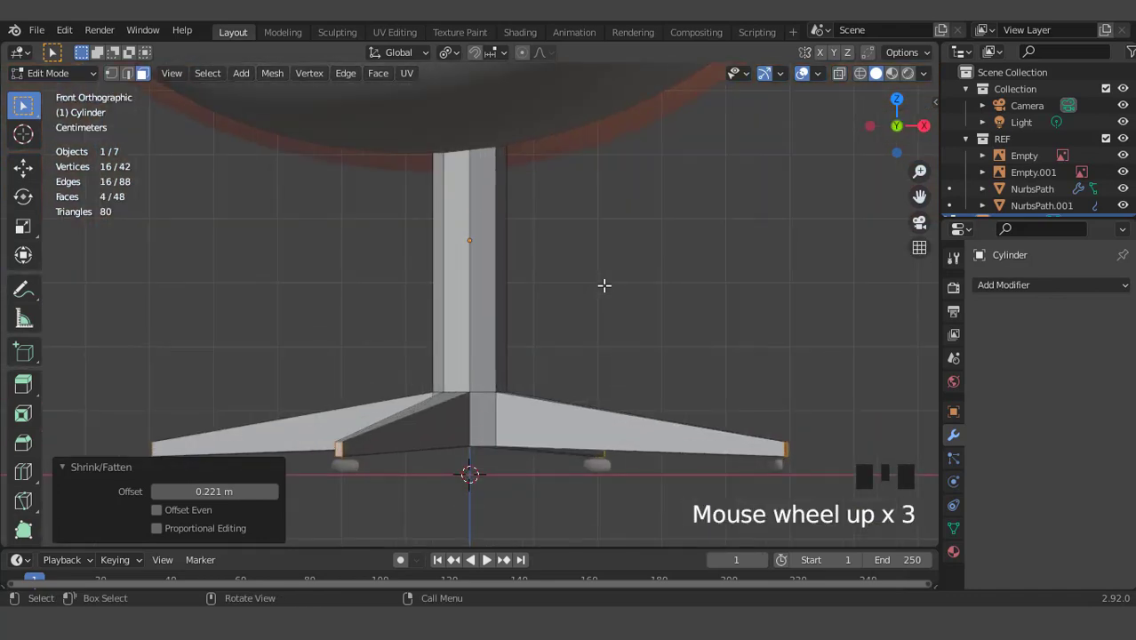
pyautogui.hotkey('shift', 'd')
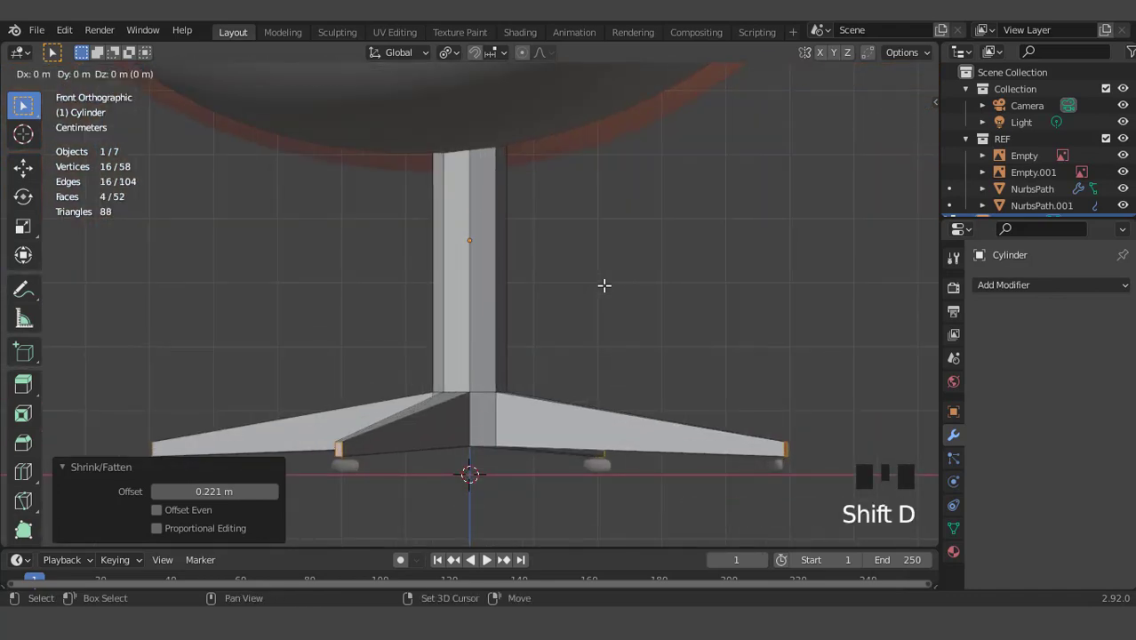
pyautogui.press('z')
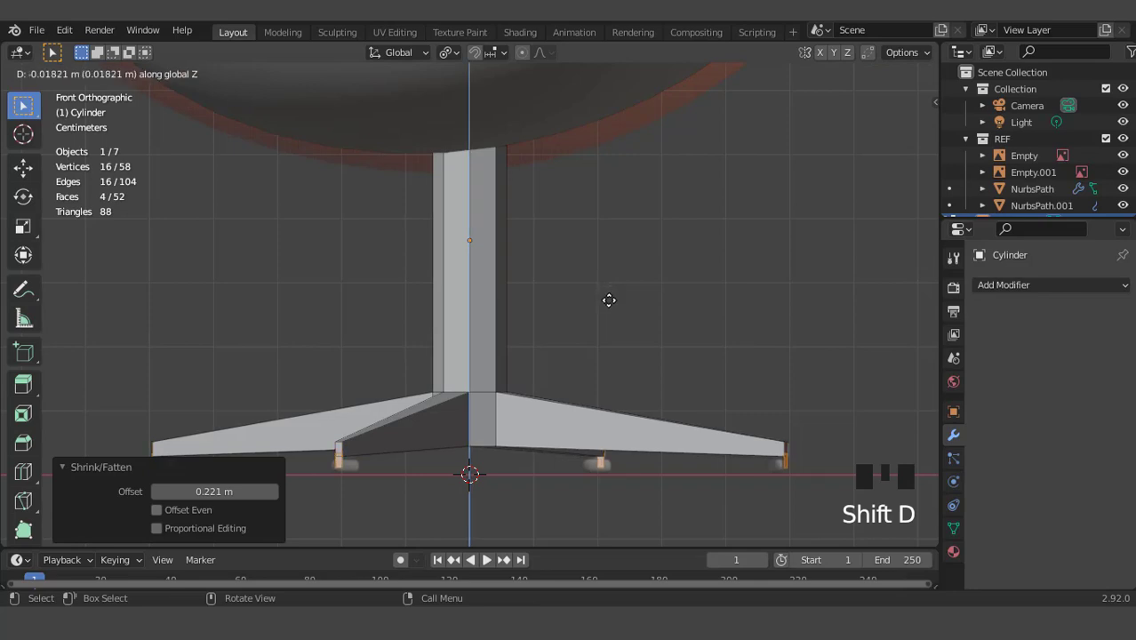
pyautogui.click(609, 303)
pyautogui.press('s')
pyautogui.press('z')
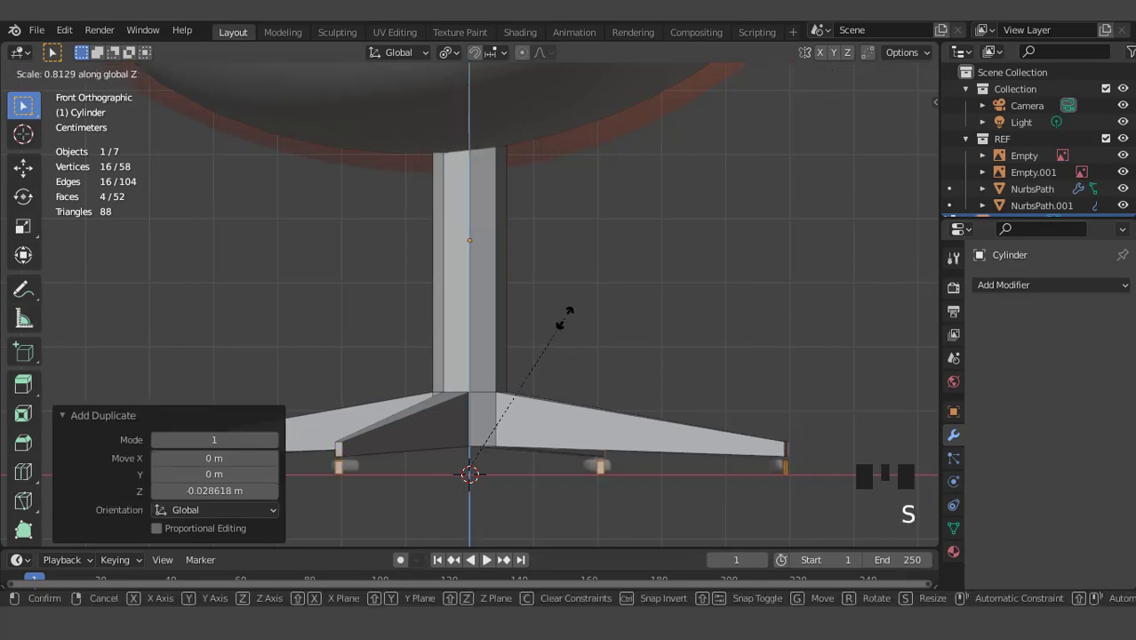
pyautogui.click(566, 316)
# Step: Extrude the four duplicated faces about 0.045 m along their normals to form blocks for the feet
pyautogui.scroll(-3, 523, 312)
pyautogui.moveTo(523, 312); pyautogui.dragTo(600, 330, button='middle')
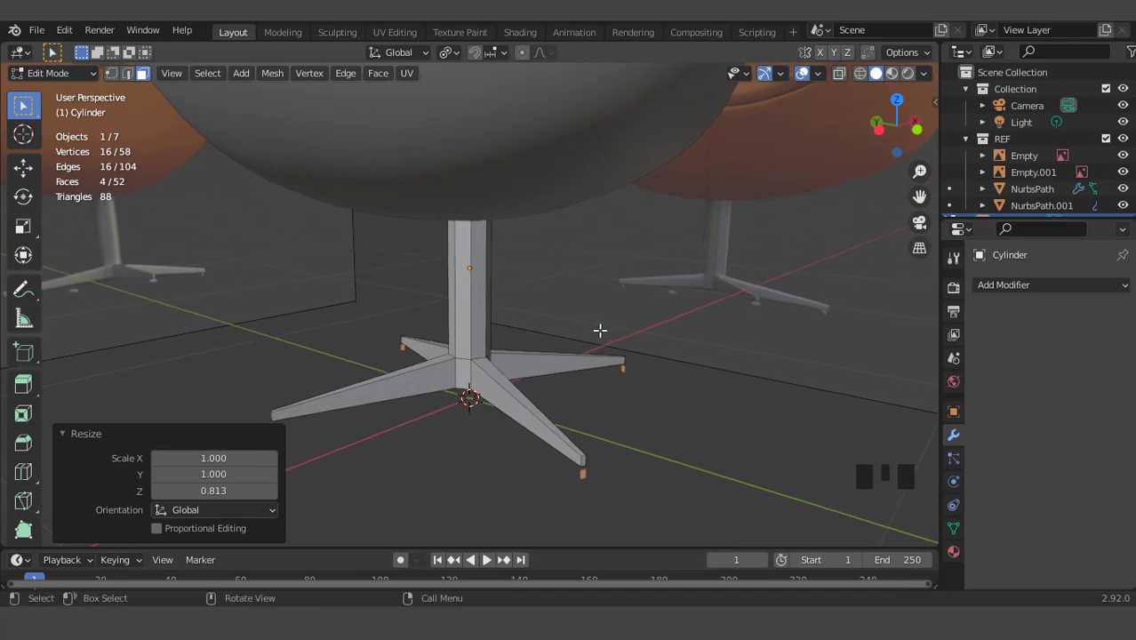
pyautogui.press('e')
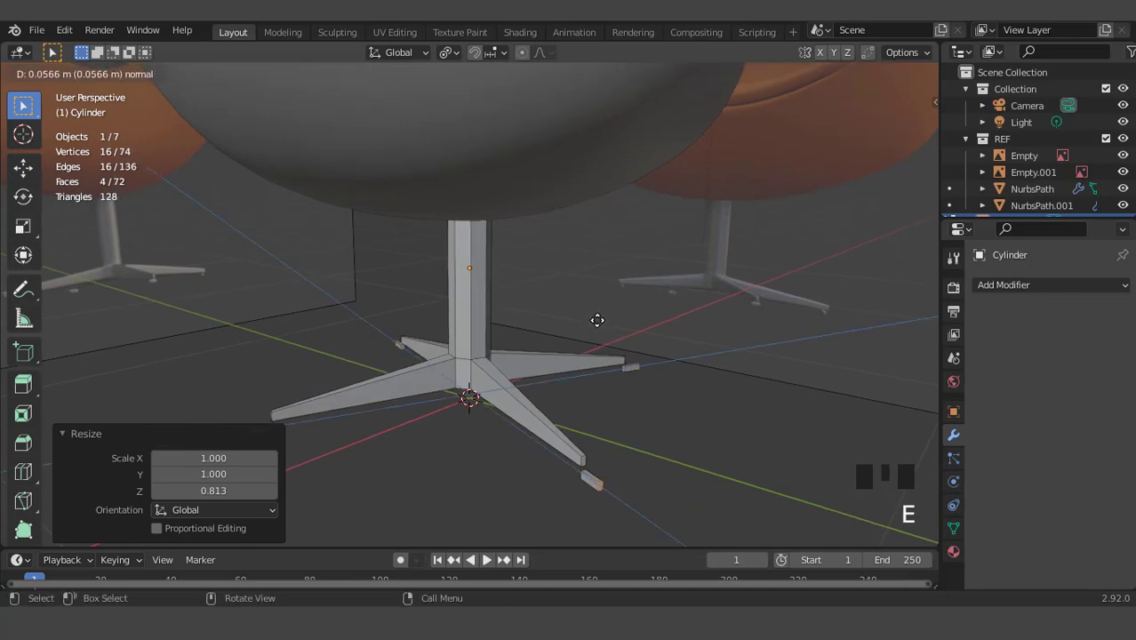
pyautogui.click(597, 322)
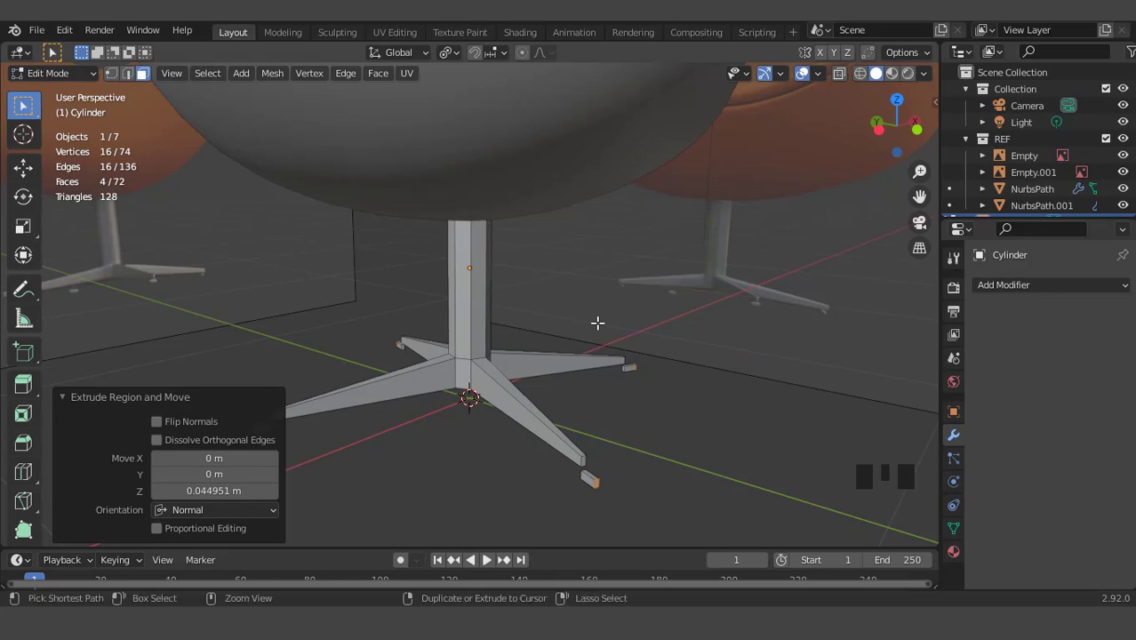
# Step: Expand the selection to the four complete foot blocks and rotate each 90° around Z about its own origin
pyautogui.press('ctrl+KP_Add')
pyautogui.press('ctrl+KP_Add')
pyautogui.press('ctrl+KP_Add')
pyautogui.press('ctrl+KP_Add')
pyautogui.press('ctrl+KP_Add')
pyautogui.press('ctrl+KP_Add')
pyautogui.press('ctrl+KP_Add')
pyautogui.press('ctrl+KP_Add')
pyautogui.press('ctrl+KP_Add')
pyautogui.press('ctrl+KP_Add')
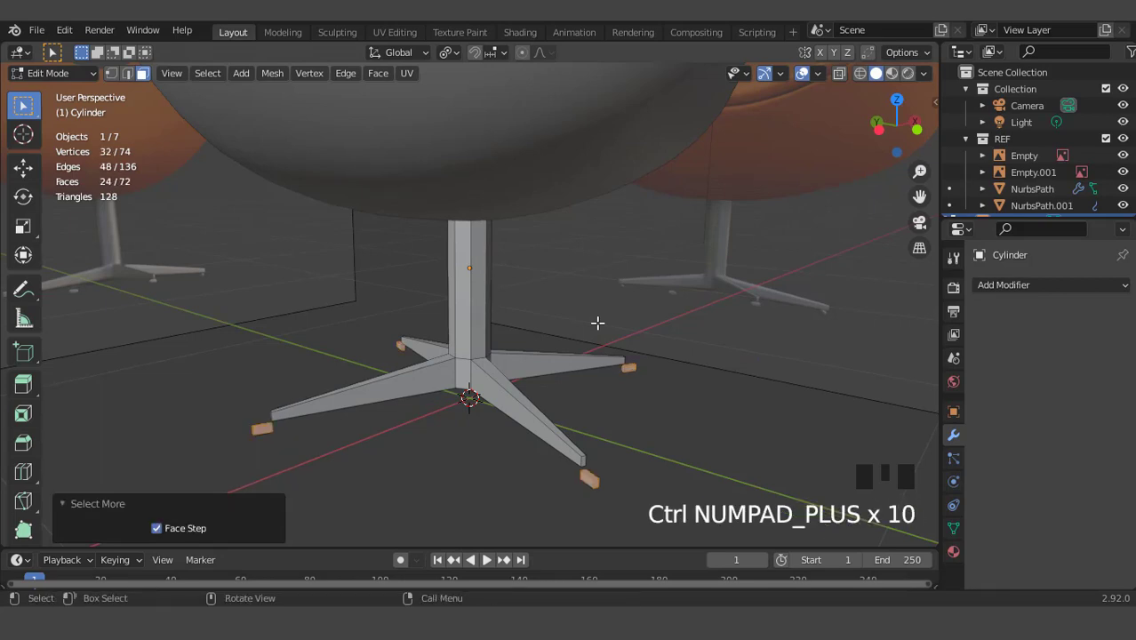
pyautogui.write('rz90')
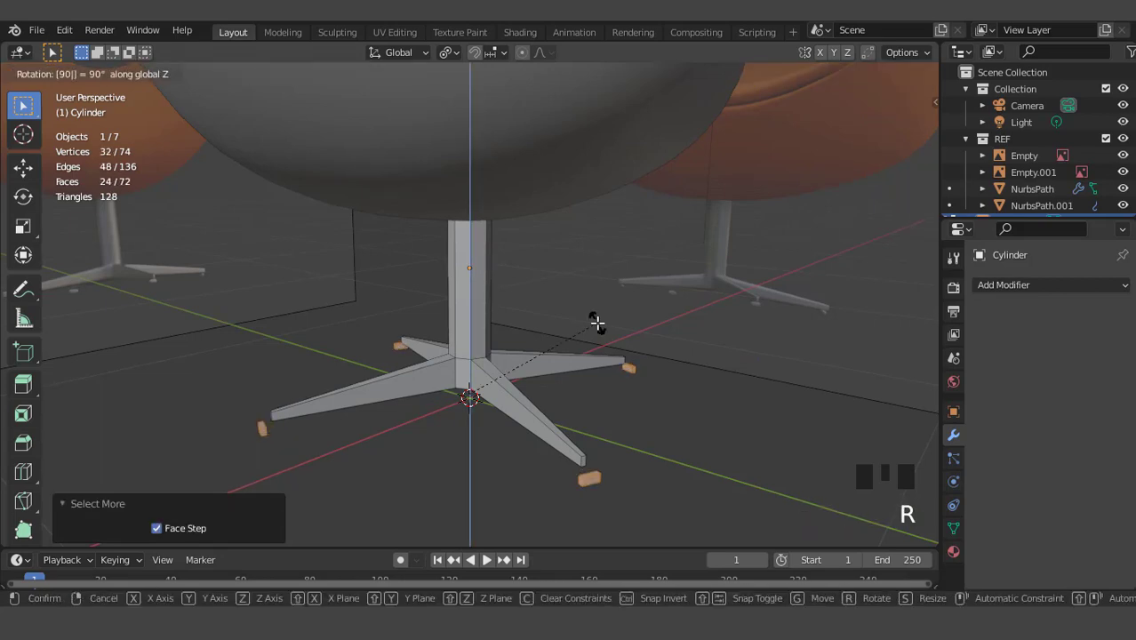
pyautogui.click(596, 324)
# Step: Switch to a shared transform pivot and scale the four feet together by about 0.947 to bring them under the leg ends
pyautogui.moveTo(538, 335); pyautogui.dragTo(393, 339, button='middle')
pyautogui.click(447, 52)
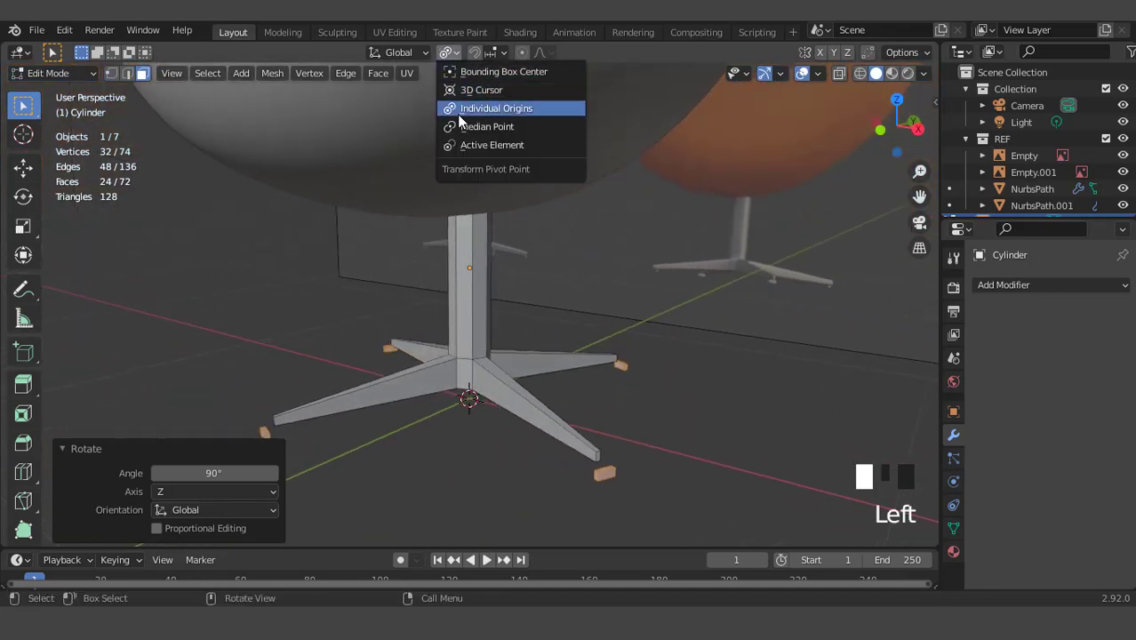
pyautogui.press('s')
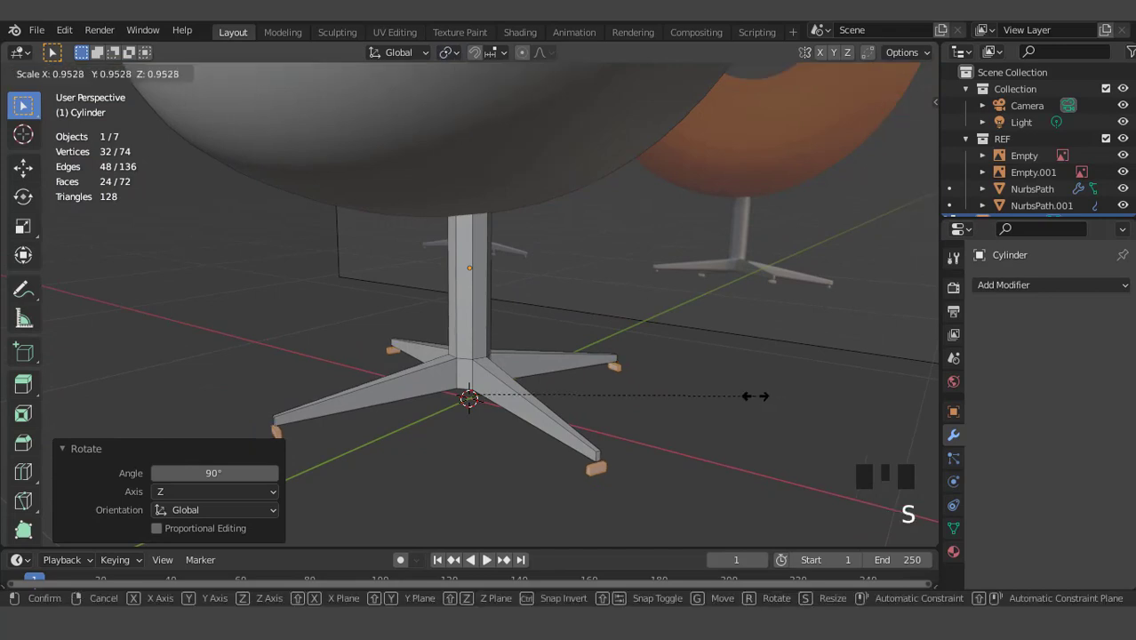
pyautogui.click(754, 396)
# Step: Raise the four feet about 0.011 m along Z to meet the undersides of the legs
pyautogui.press('KP_1')
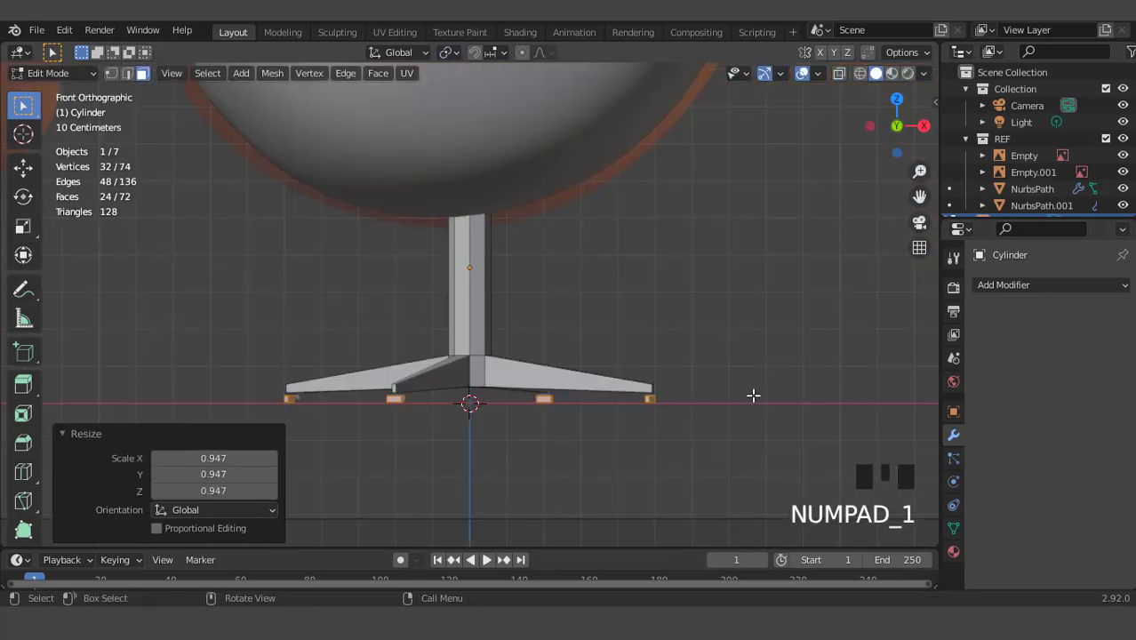
pyautogui.scroll(1, 754, 395)
pyautogui.press('g')
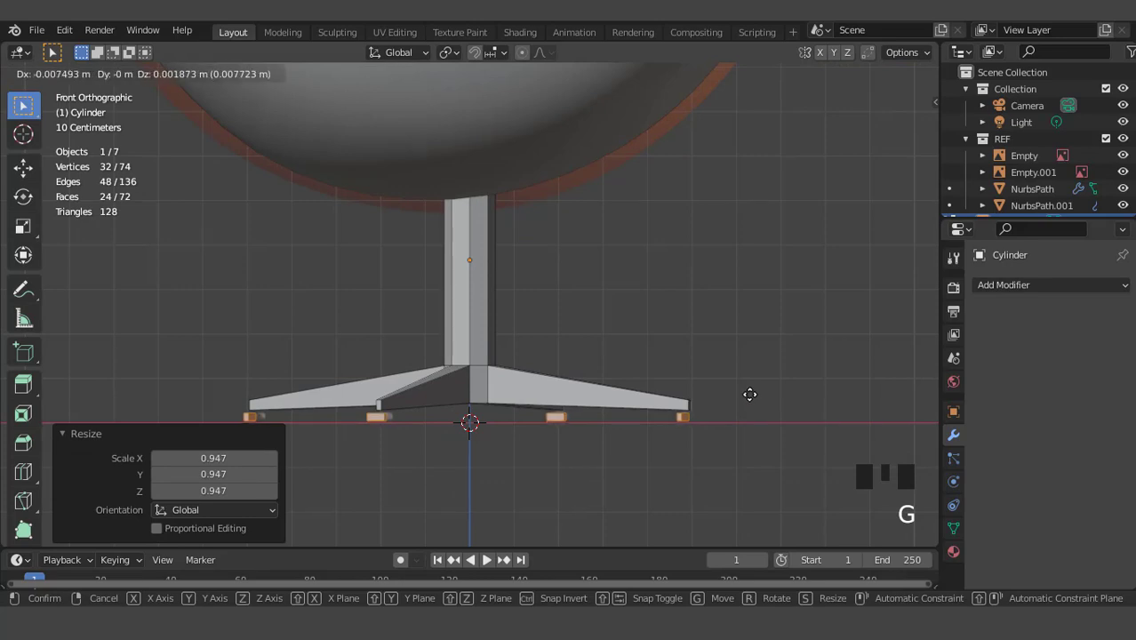
pyautogui.moveTo(752, 393); pyautogui.dragTo(748, 392, button='middle')
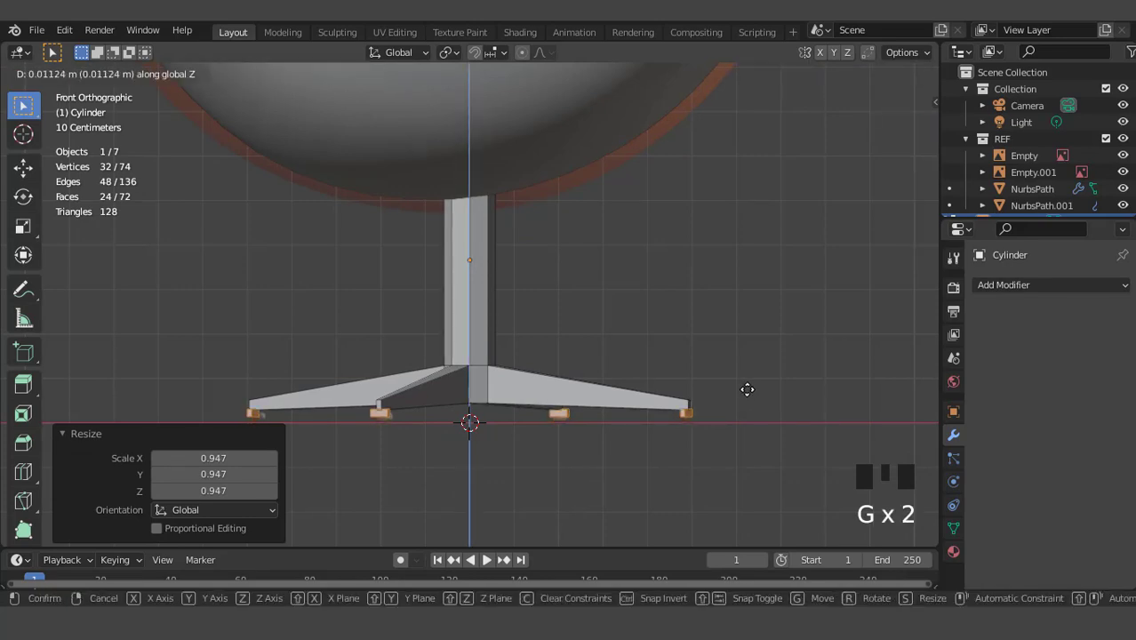
pyautogui.click(748, 389)
# Step: Subdivide the four selected foot blocks with one cut
pyautogui.scroll(-2, 654, 357)
pyautogui.moveTo(655, 357); pyautogui.dragTo(640, 300, button='middle')
pyautogui.scroll(1, 665, 366)
pyautogui.scroll(2, 634, 297)
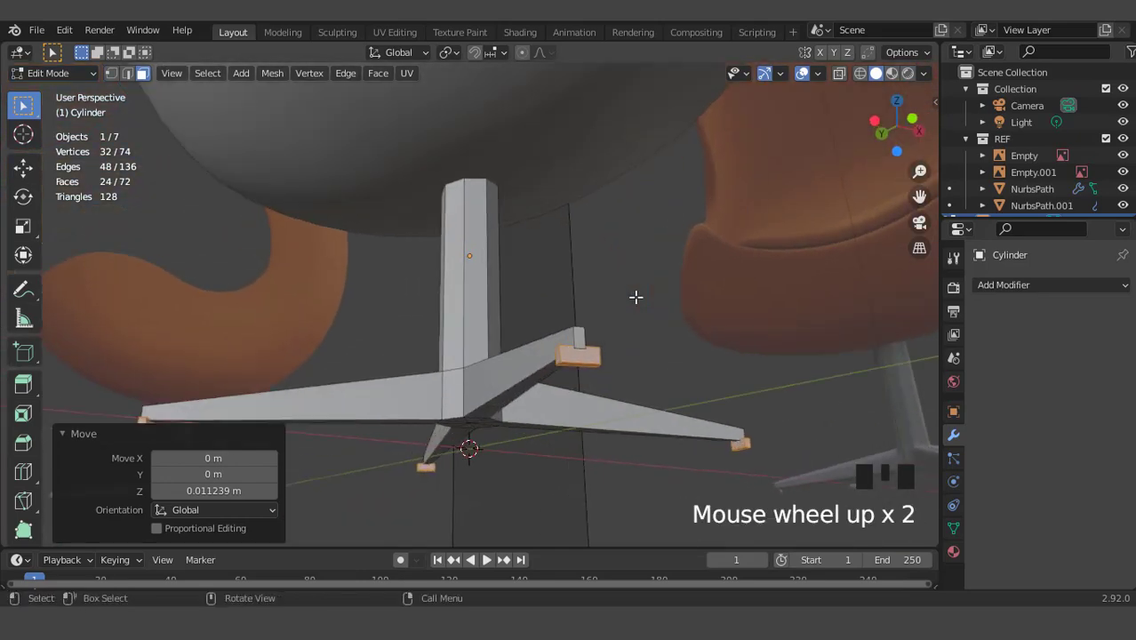
pyautogui.rightClick(625, 280)
pyautogui.click(594, 282)
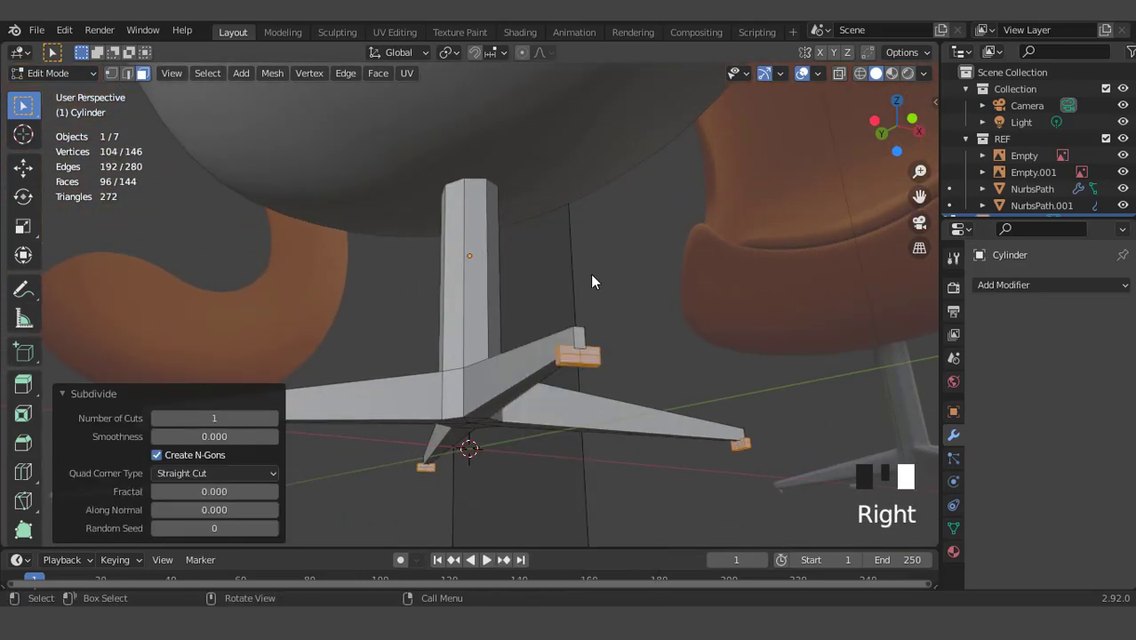
# Step: Leave mesh editing and add a Subdivision Surface modifier to the chair base with the viewport level set to 2
pyautogui.press('Tab')
pyautogui.moveTo(588, 280); pyautogui.dragTo(584, 350, button='middle')
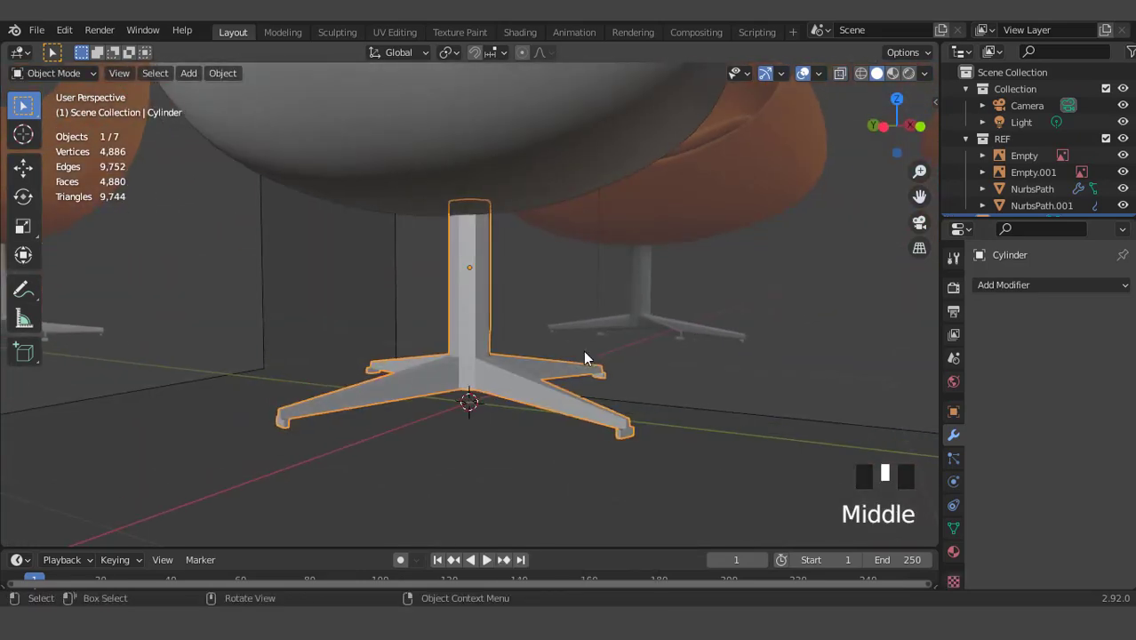
pyautogui.click(1008, 286)
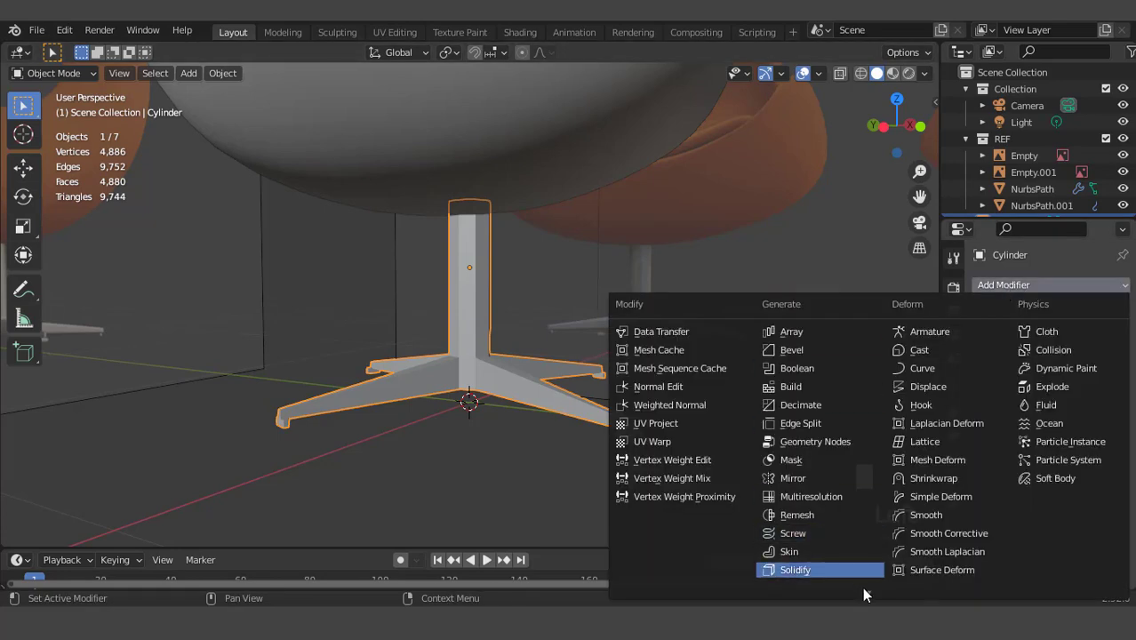
pyautogui.scroll(-4, 858, 577)
pyautogui.click(831, 510)
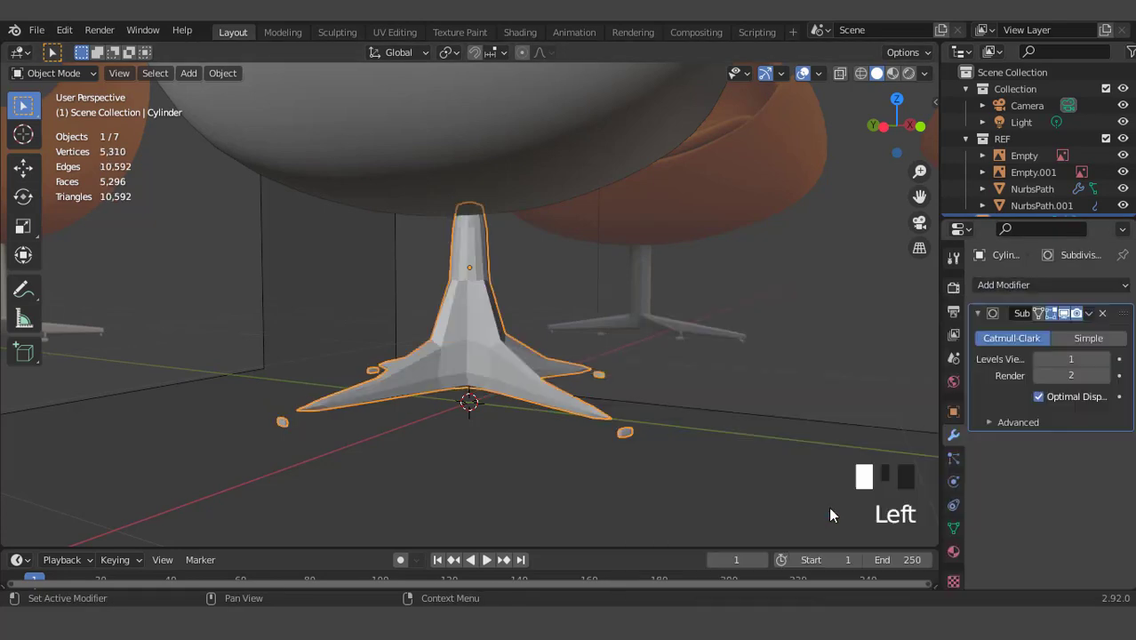
pyautogui.moveTo(580, 307); pyautogui.dragTo(676, 338, button='middle')
pyautogui.click(1105, 360)
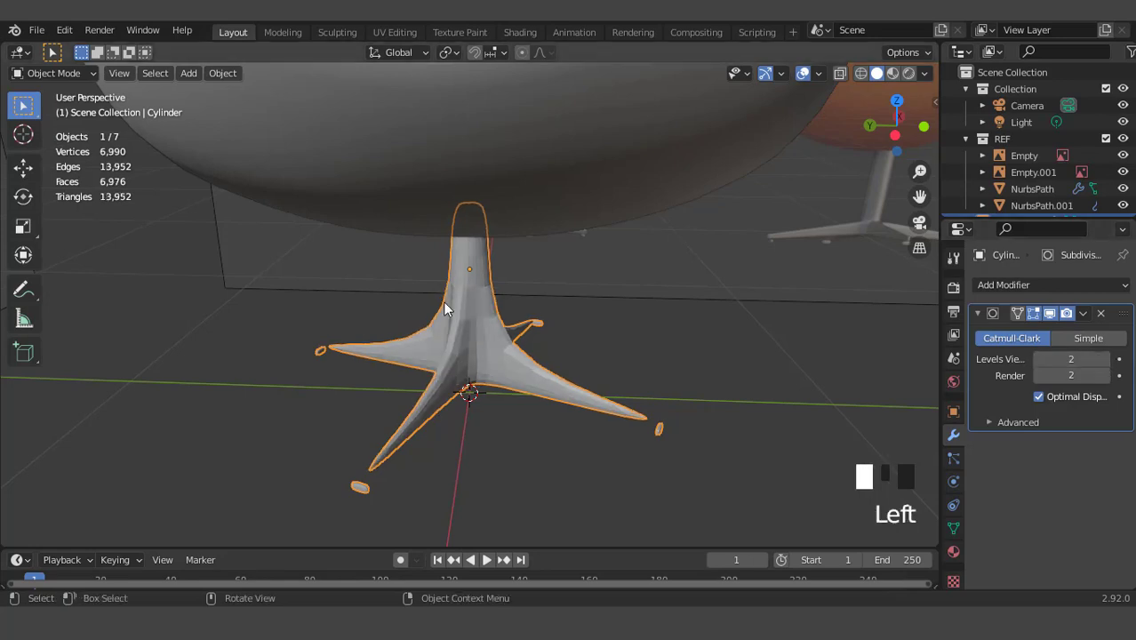
# Step: Cut an edge loop around the column just above the legs at factor 0.947 and hide the Subdivision modifier in the viewport
pyautogui.scroll(1, 443, 301)
pyautogui.press('Tab')
pyautogui.moveTo(458, 266); pyautogui.dragTo(700, 163, button='middle')
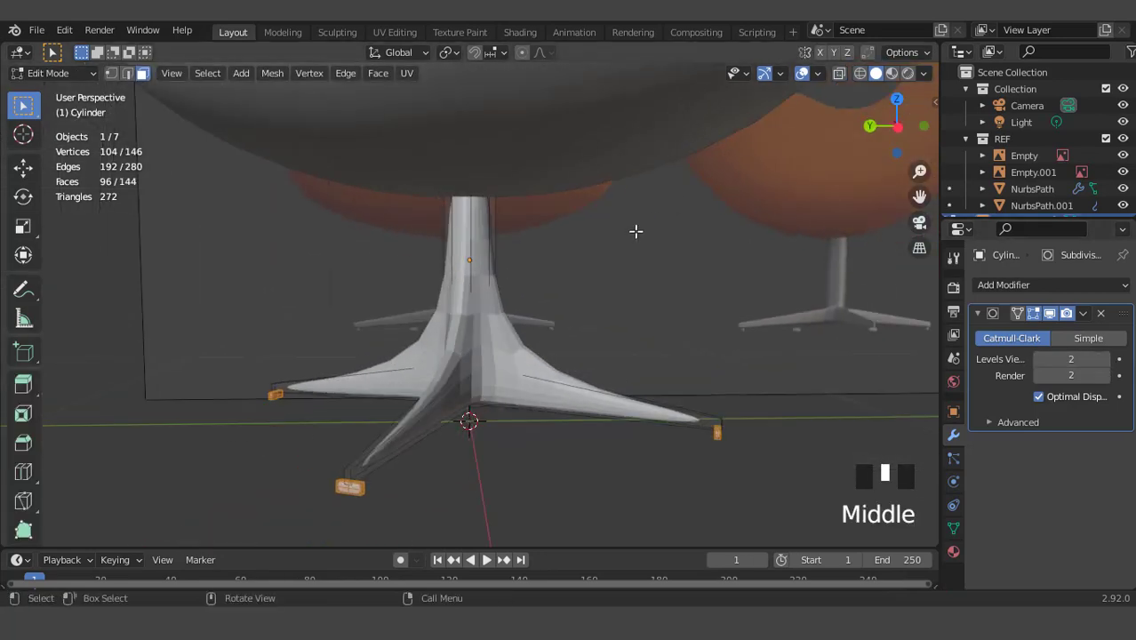
pyautogui.scroll(2, 637, 234)
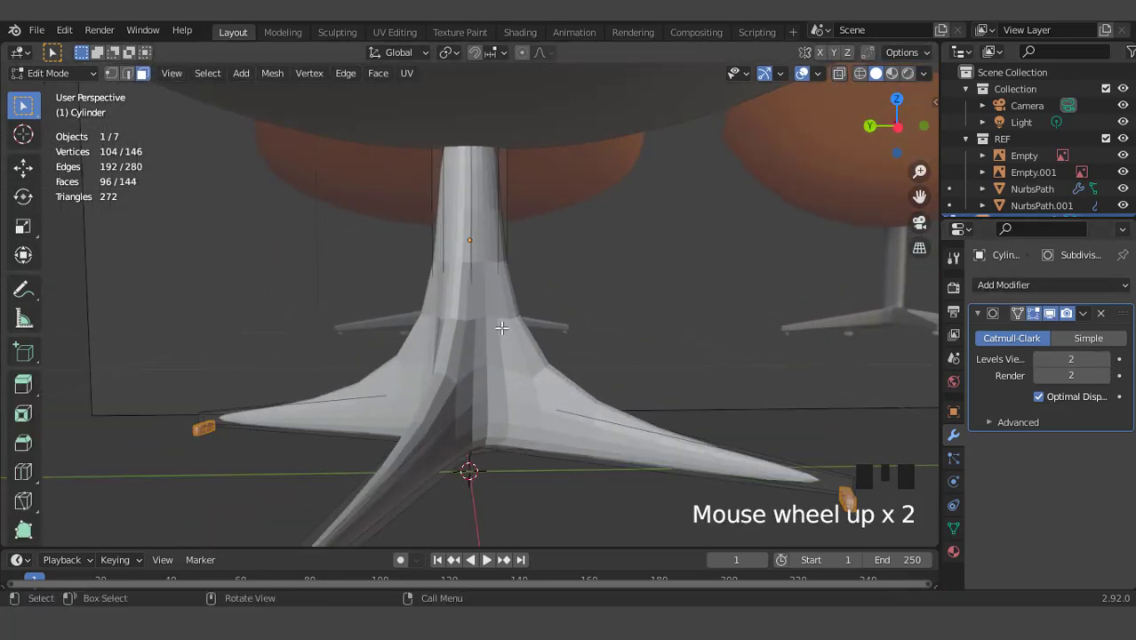
pyautogui.hotkey('ctrl', 'r')
pyautogui.moveTo(481, 305); pyautogui.dragTo(497, 431)
pyautogui.click(1051, 314)
pyautogui.scroll(2, 608, 285)
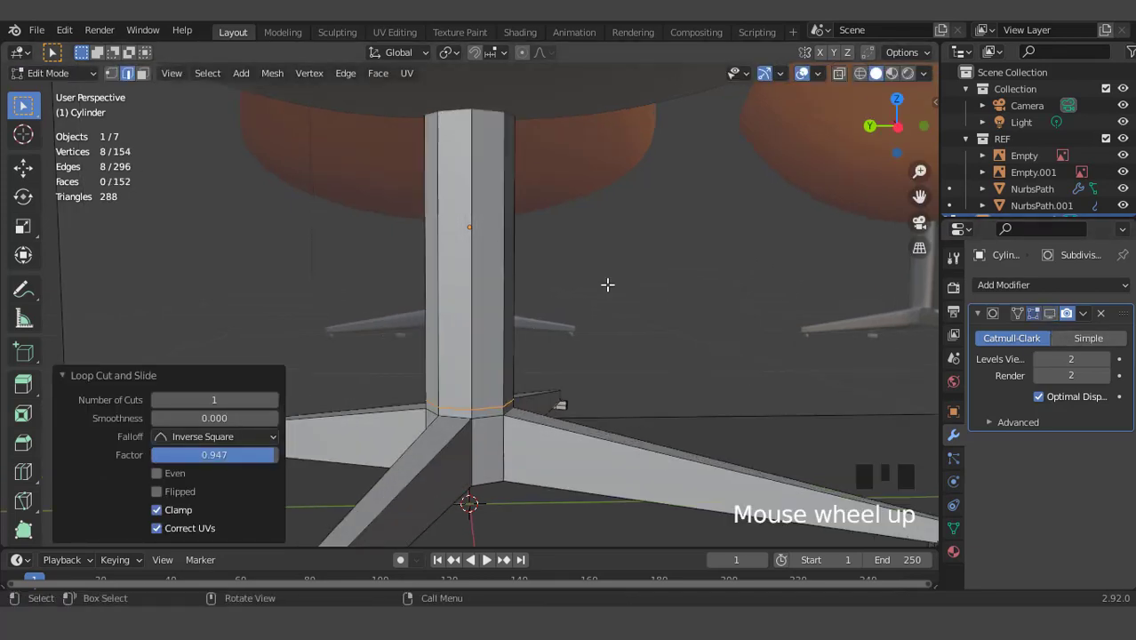
# Step: Slide the column's lower edge loop along its edges, then apply the base object's scale and resume mesh editing
pyautogui.press('g')
pyautogui.press('g')
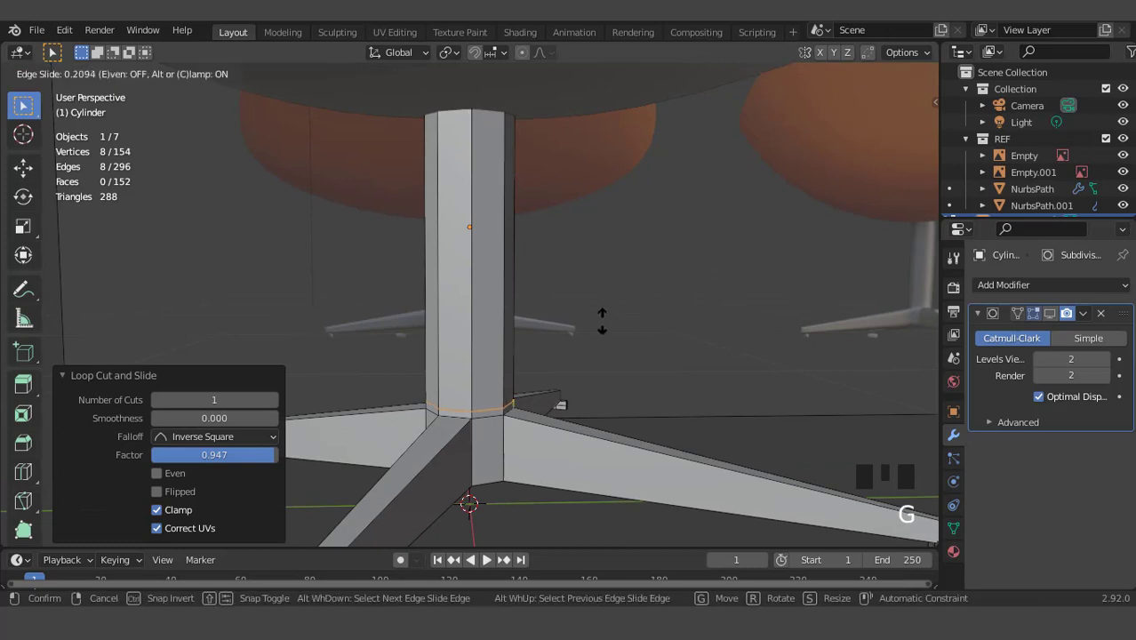
pyautogui.click(527, 337)
pyautogui.press('Tab')
pyautogui.hotkey('ctrl', 'a')
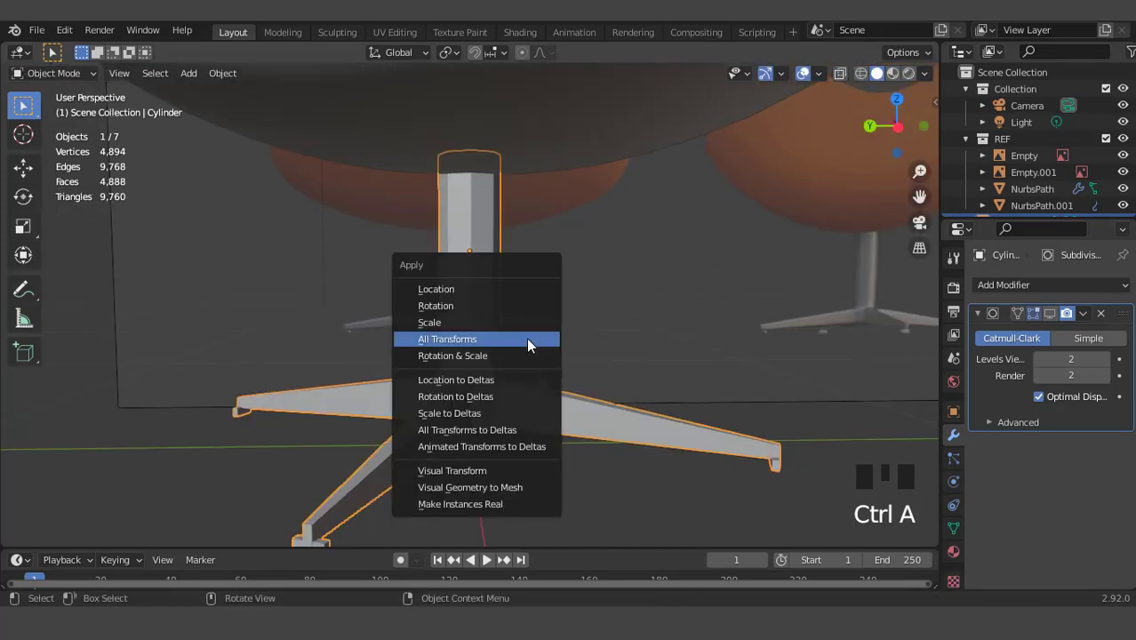
pyautogui.click(528, 324)
pyautogui.press('Tab')
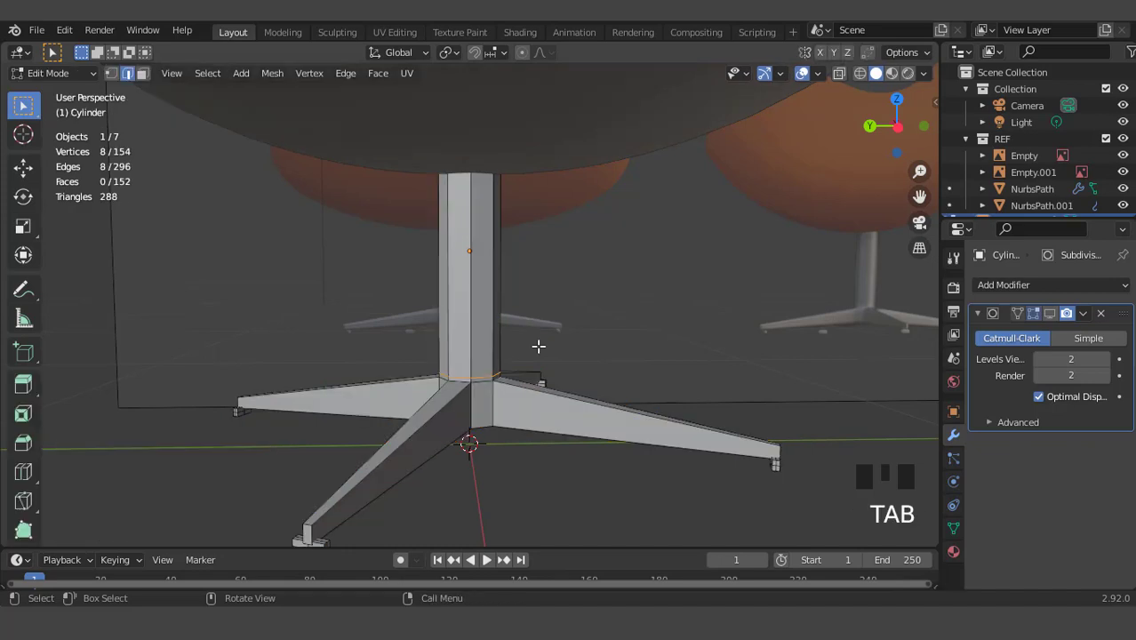
# Step: Show the Subdivision modifier in the viewport but not in Edit Mode, and set its viewport level to 1
pyautogui.moveTo(538, 348); pyautogui.dragTo(533, 322, button='middle')
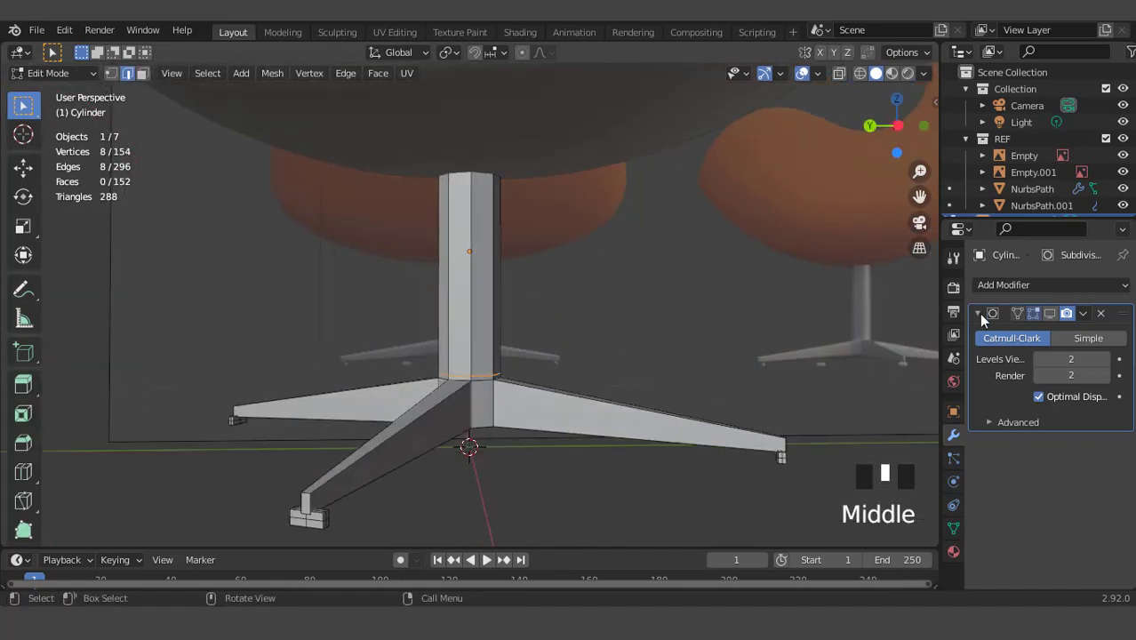
pyautogui.click(1045, 316)
pyautogui.click(1048, 313)
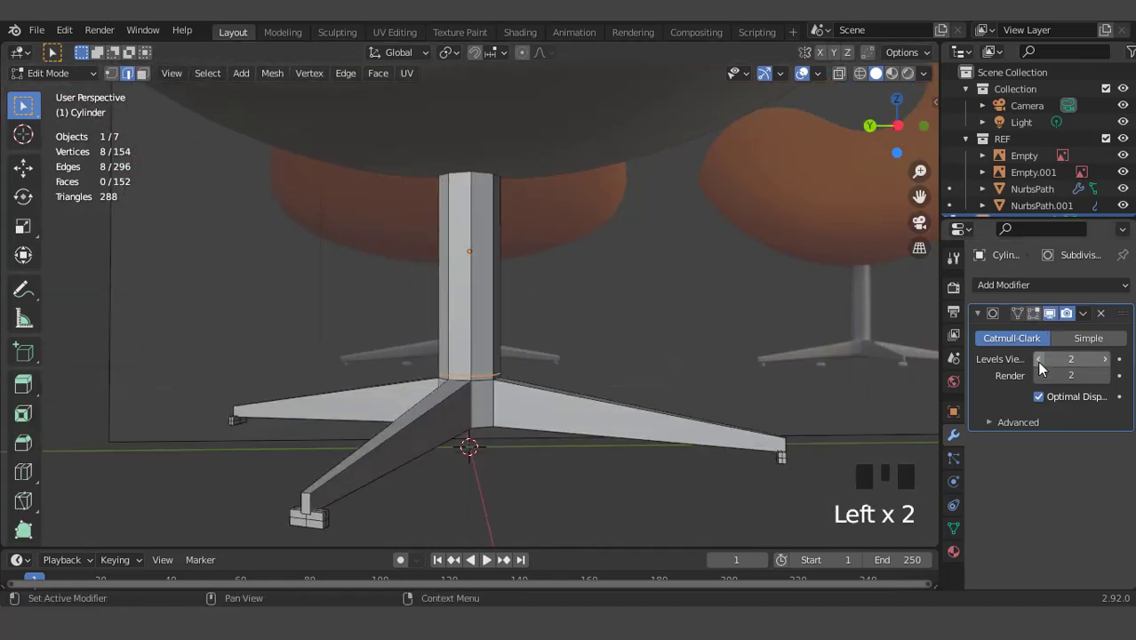
pyautogui.press('Tab')
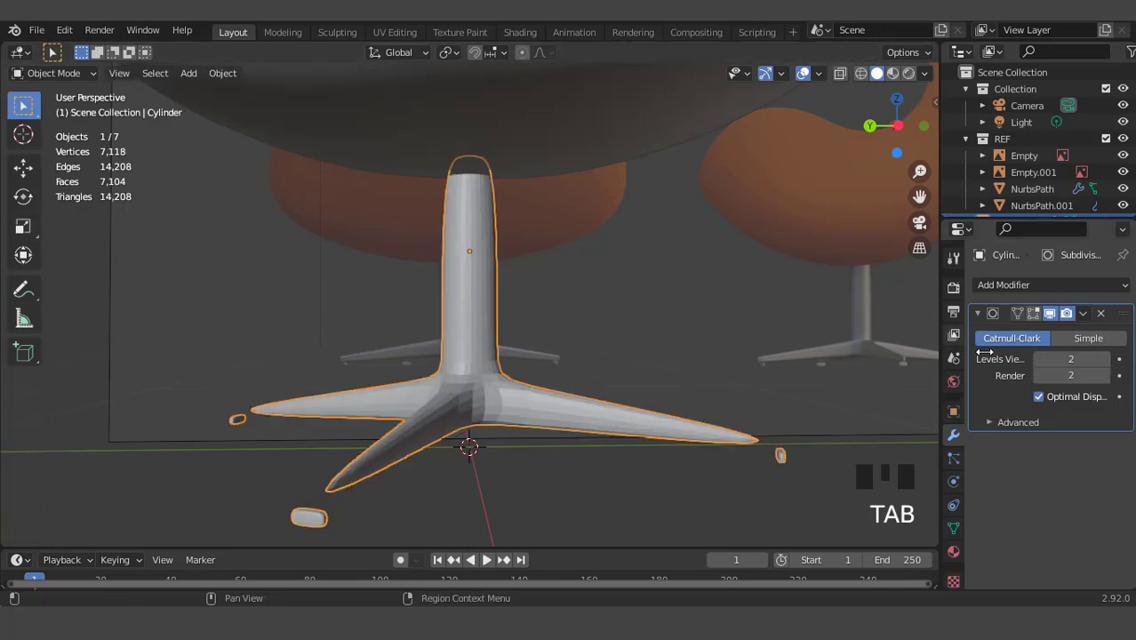
pyautogui.click(1034, 360)
# Step: Add supporting loop cuts at both ends of the leg pointing toward -Y, at factors 0.935 and -0.948
pyautogui.moveTo(569, 320); pyautogui.dragTo(564, 401, button='middle')
pyautogui.press('Tab')
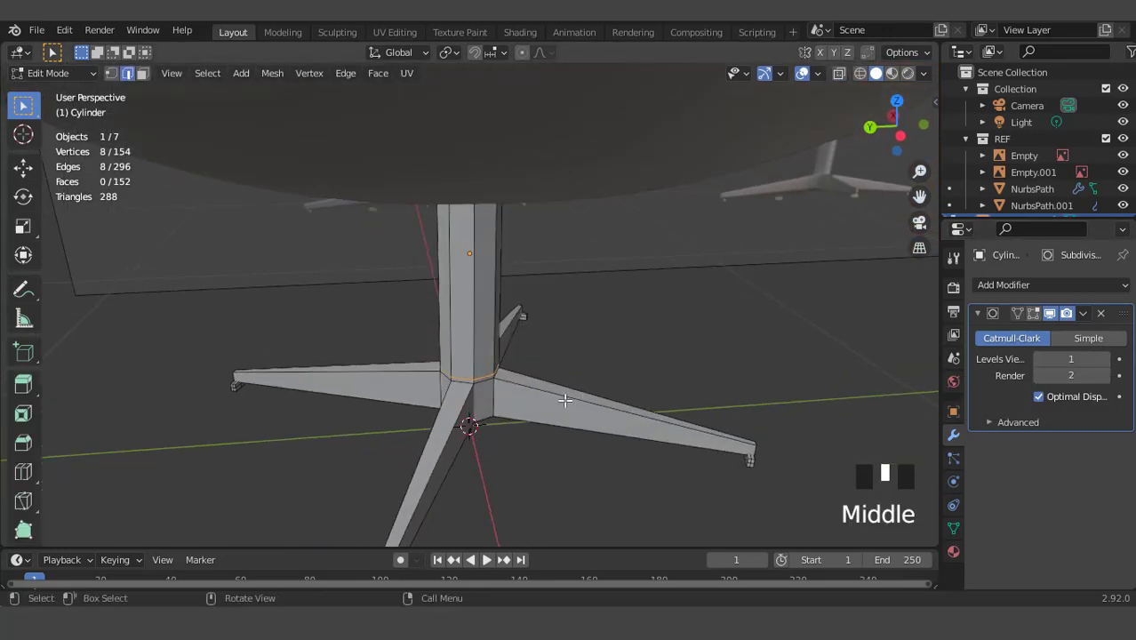
pyautogui.hotkey('ctrl', 'r')
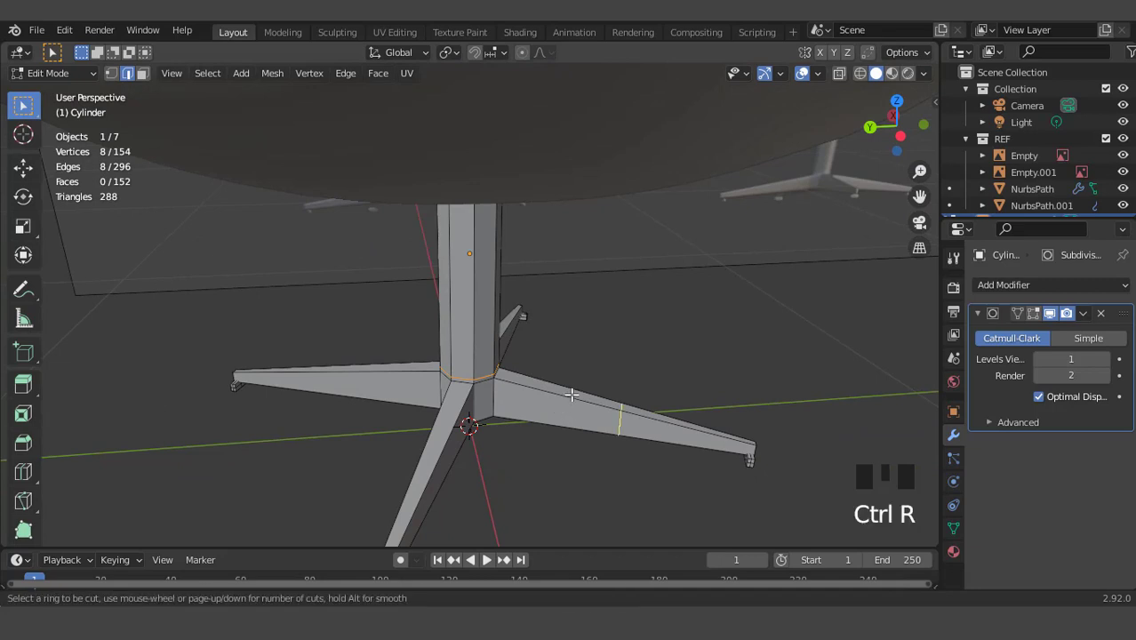
pyautogui.click(571, 395)
pyautogui.click(448, 368)
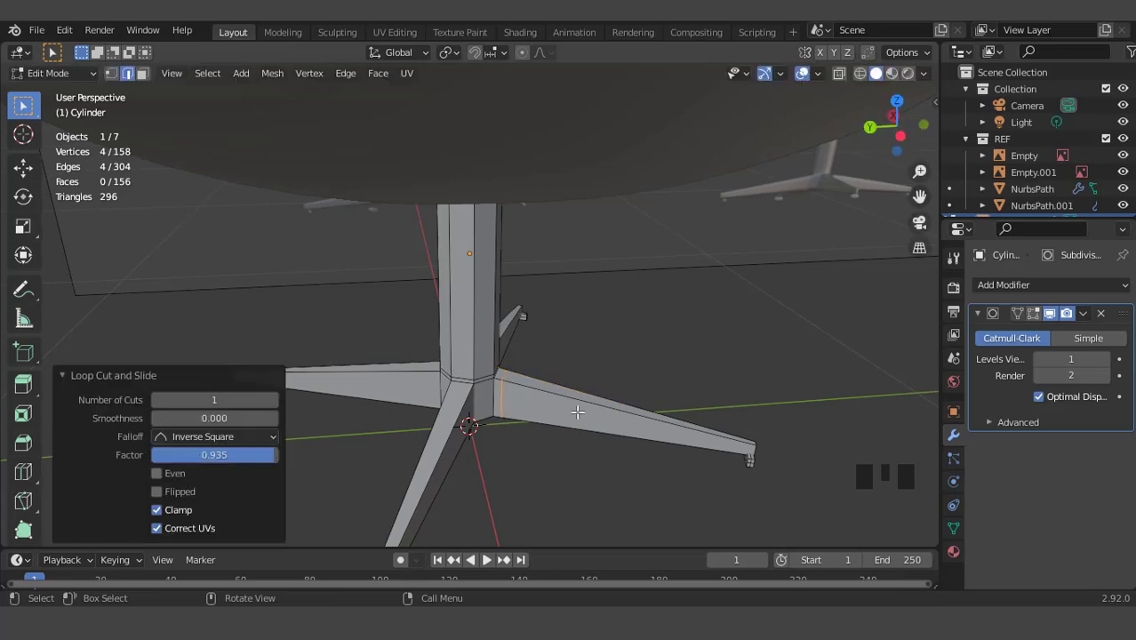
pyautogui.hotkey('ctrl', 'r')
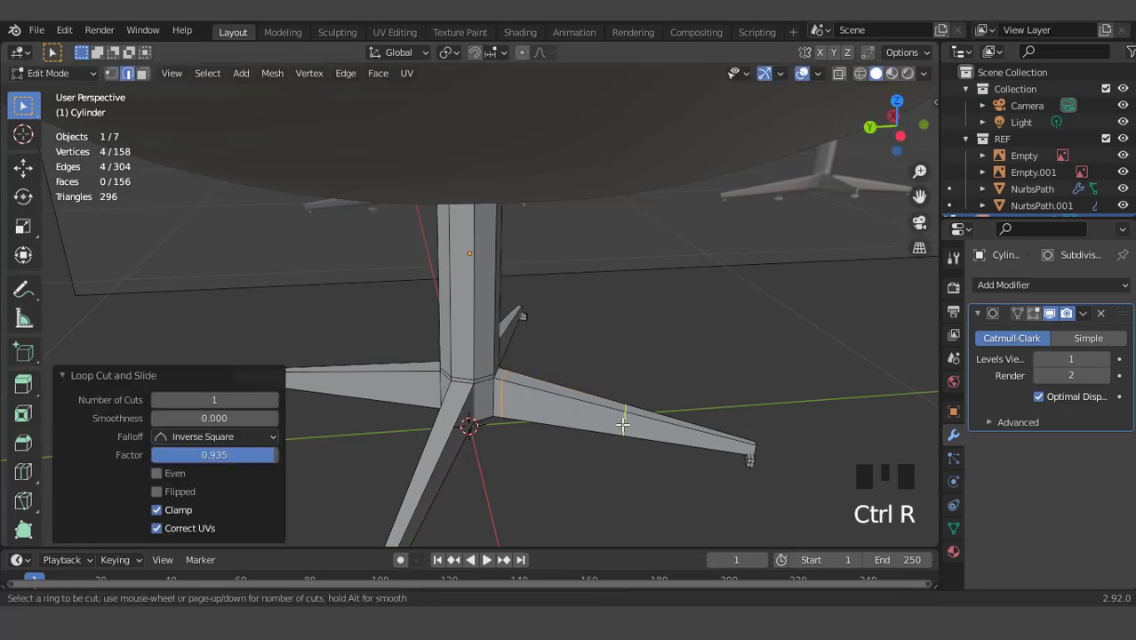
pyautogui.click(622, 425)
pyautogui.click(734, 481)
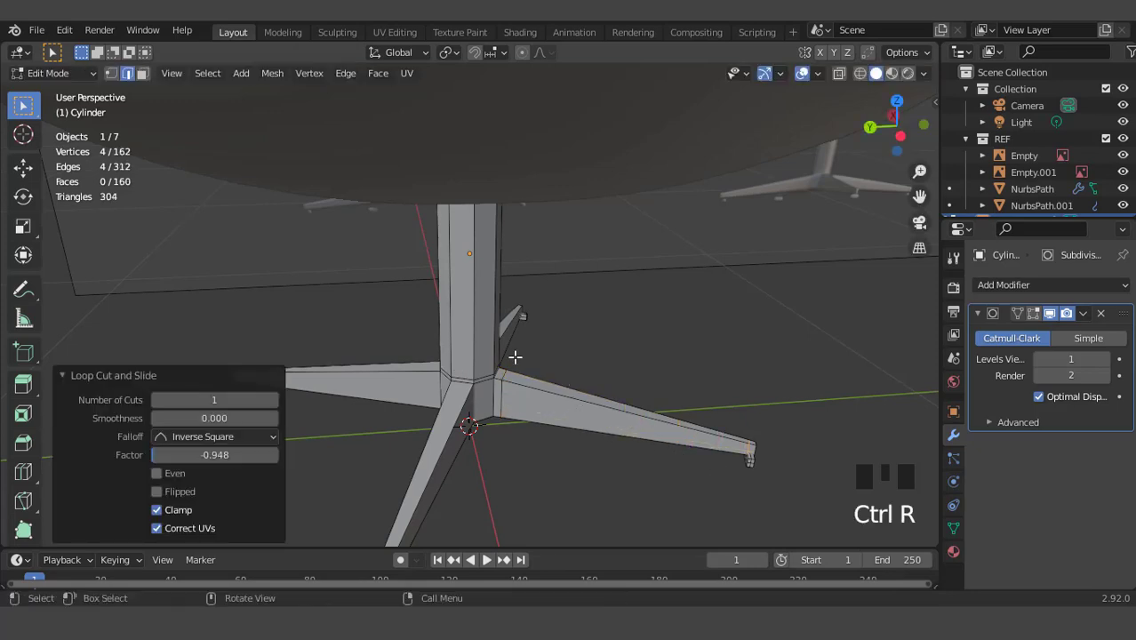
# Step: Add supporting loop cuts at both ends of the leg pointing toward -X, at factors 0.935 and -0.951
pyautogui.moveTo(515, 354); pyautogui.dragTo(578, 435, button='middle')
pyautogui.hotkey('ctrl', 'r')
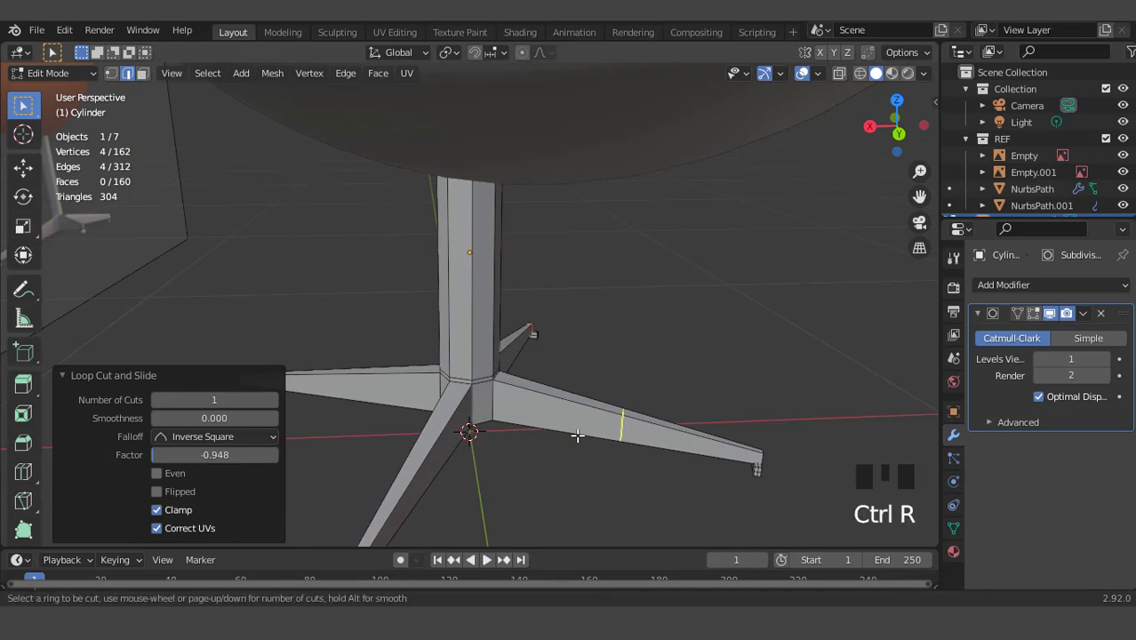
pyautogui.click(574, 425)
pyautogui.click(512, 392)
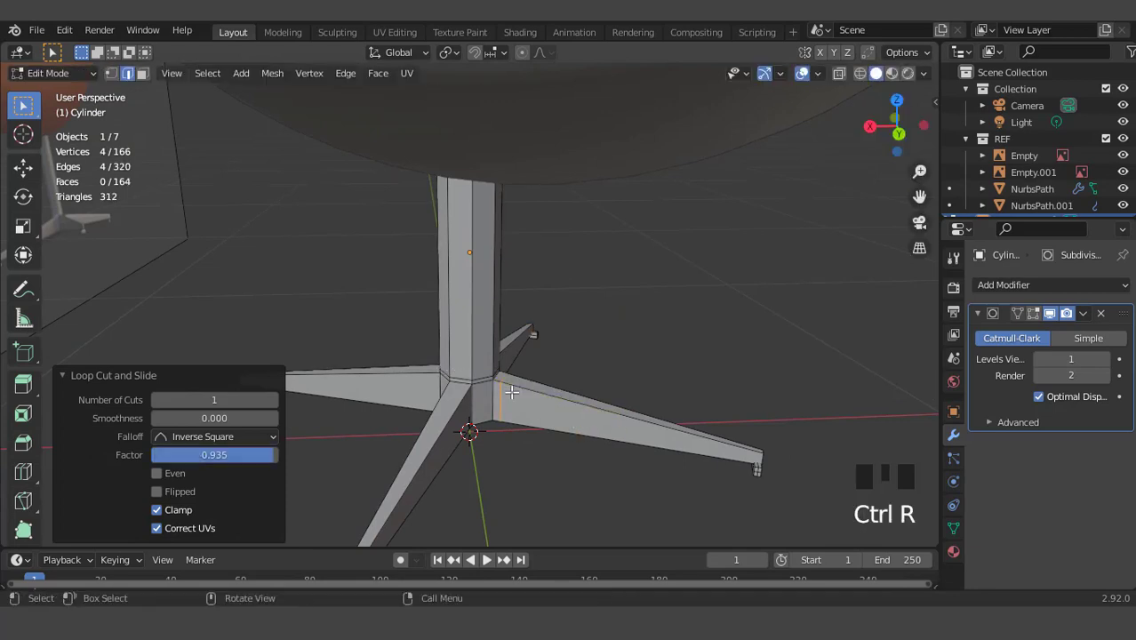
pyautogui.hotkey('ctrl', 'r')
pyautogui.click(587, 410)
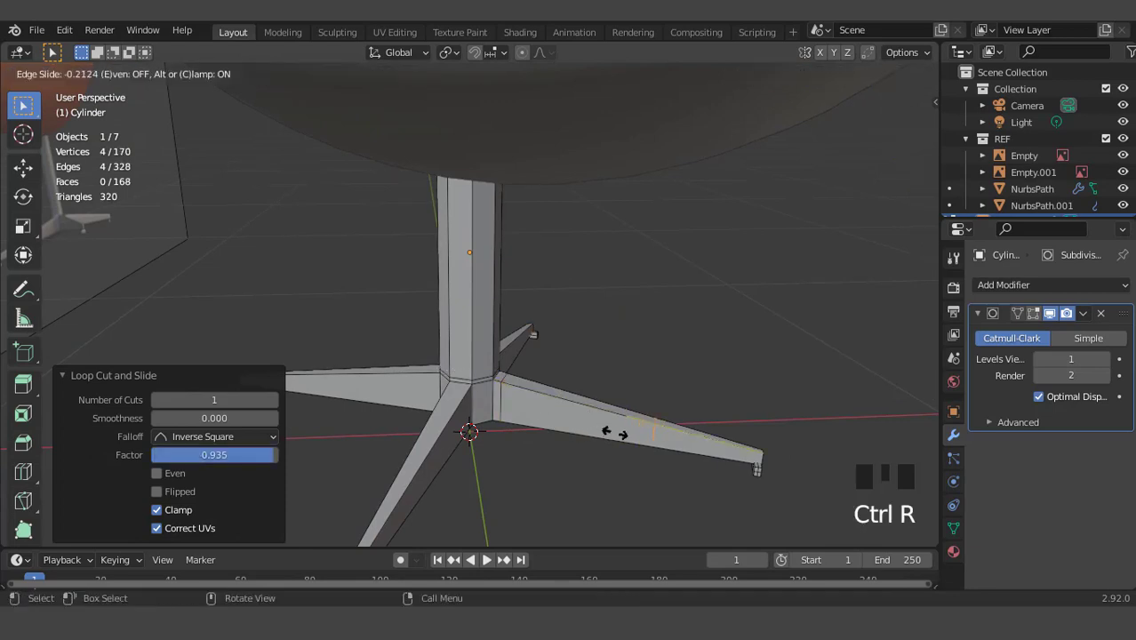
pyautogui.click(701, 468)
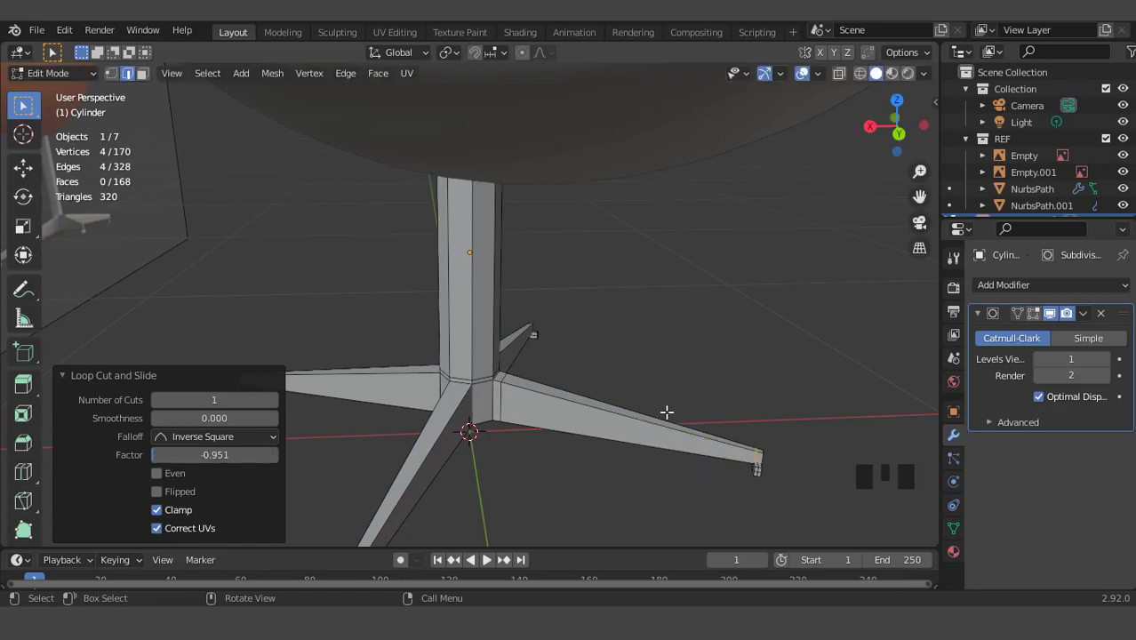
# Step: Add supporting loop cuts at both ends of the leg pointing toward +Y, at factors 0.921 and -0.935
pyautogui.moveTo(666, 410); pyautogui.dragTo(622, 337, button='middle')
pyautogui.scroll(3, 573, 375)
pyautogui.hotkey('ctrl', 'r')
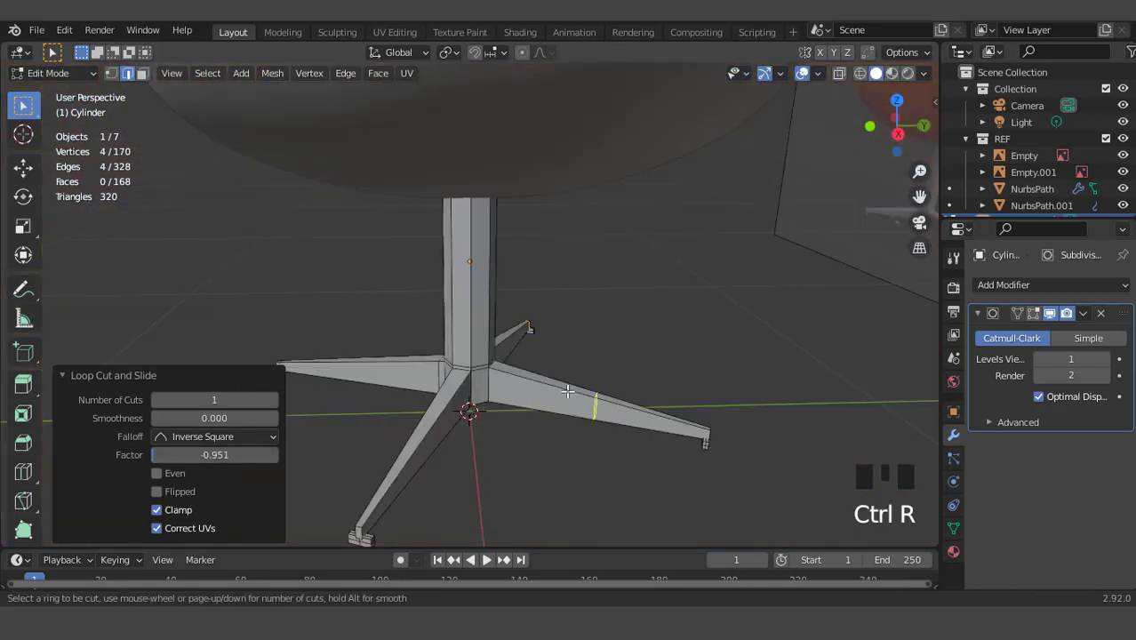
pyautogui.click(565, 391)
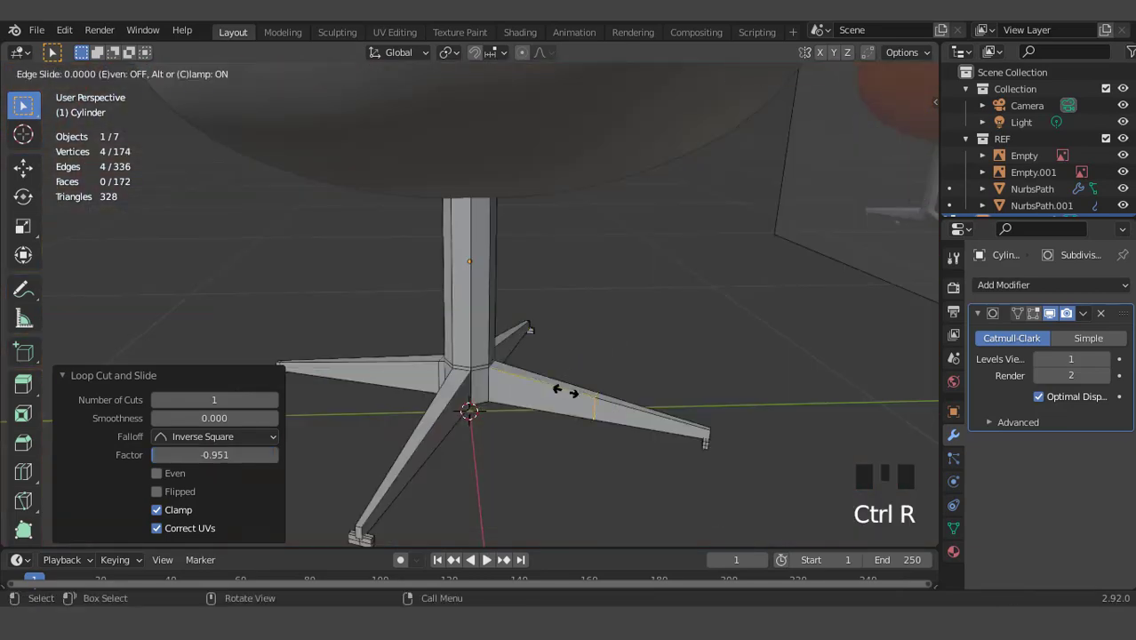
pyautogui.click(469, 347)
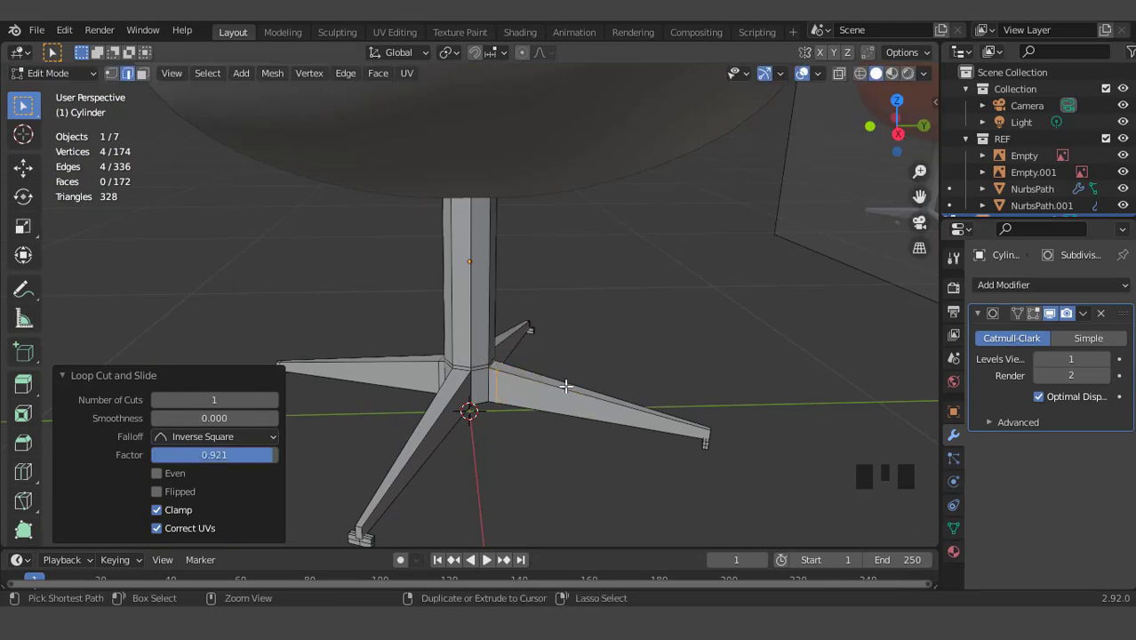
pyautogui.hotkey('ctrl', 'r')
pyautogui.click(569, 389)
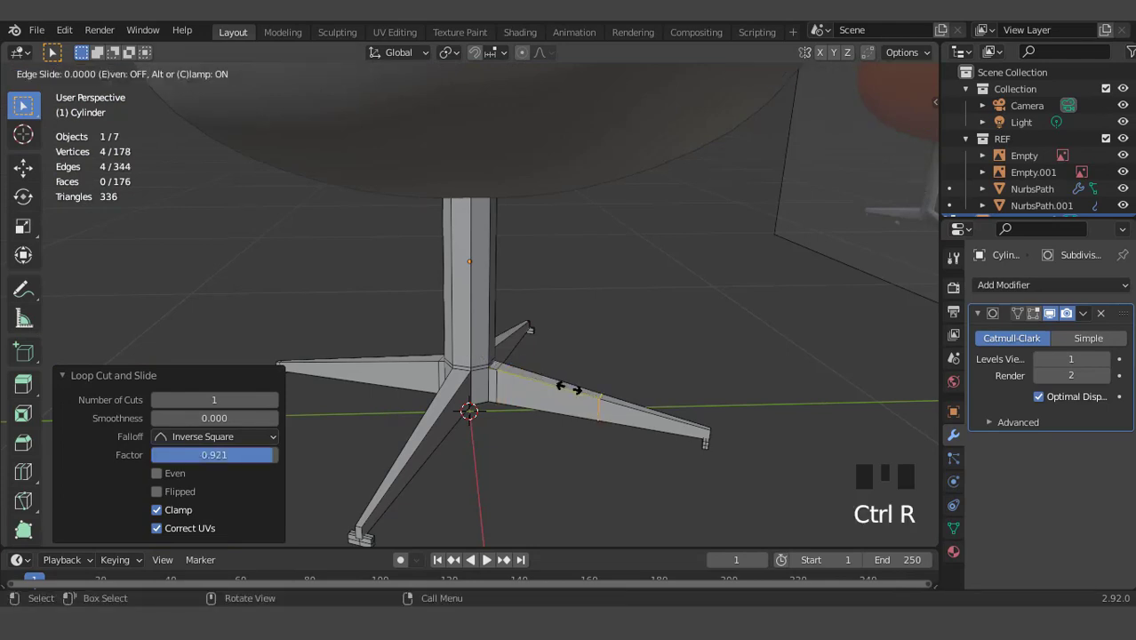
pyautogui.click(662, 430)
# Step: Add supporting loop cuts at both ends of the leg pointing toward +X, at factors 0.912 and -0.948
pyautogui.moveTo(499, 380); pyautogui.dragTo(551, 398, button='middle')
pyautogui.hotkey('ctrl', 'r')
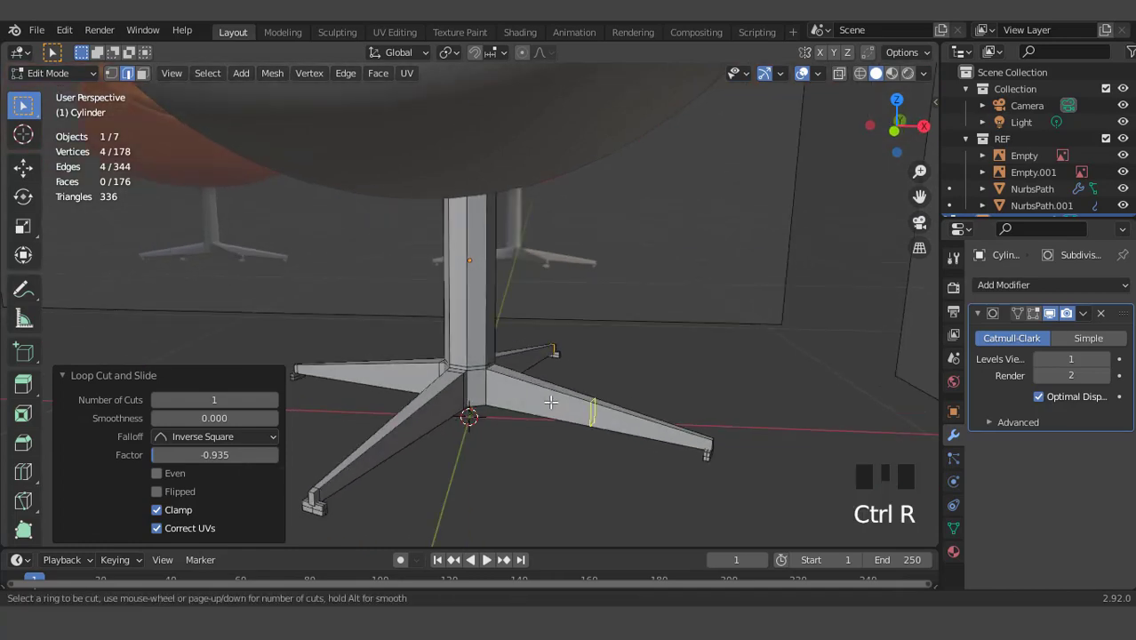
pyautogui.click(549, 402)
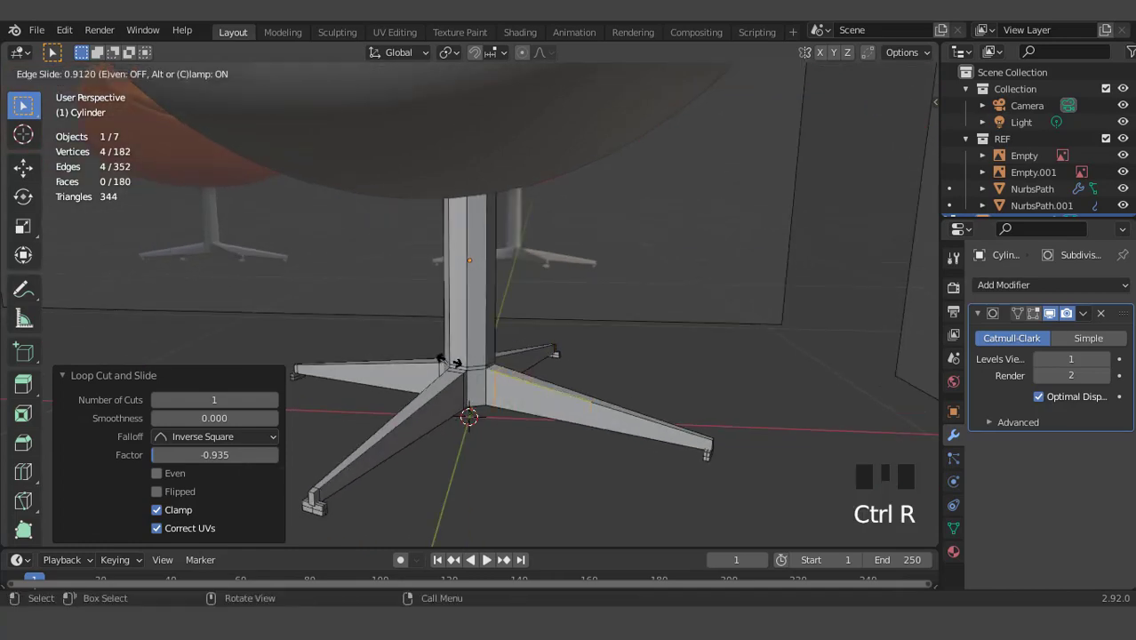
pyautogui.click(456, 362)
pyautogui.hotkey('ctrl', 'r')
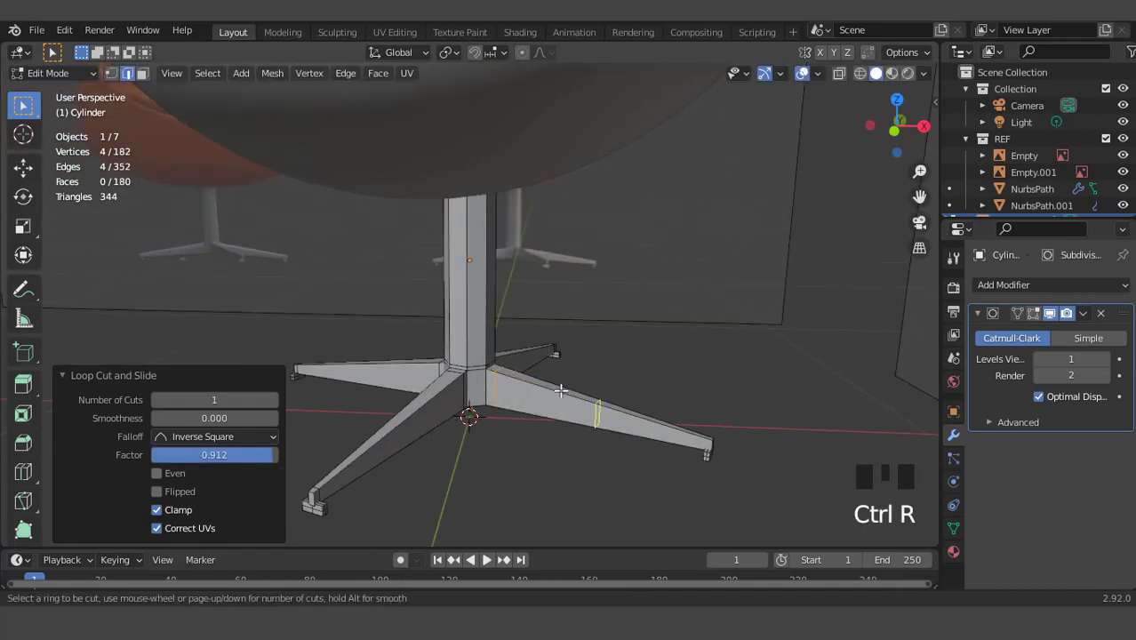
pyautogui.click(561, 391)
pyautogui.click(660, 433)
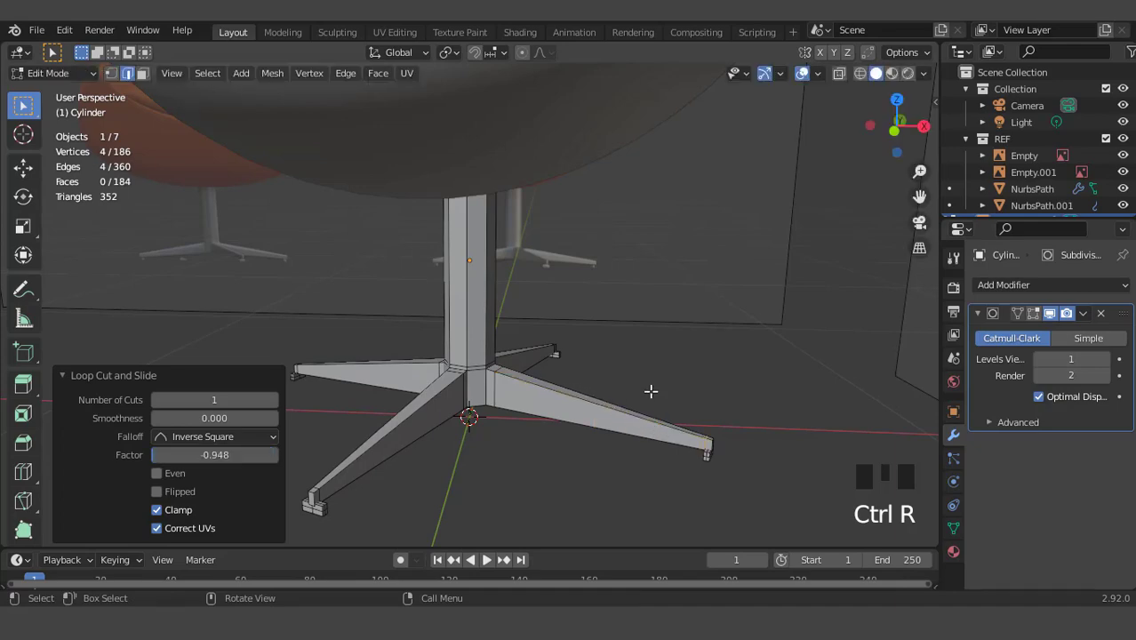
# Step: Leave mesh editing and shade the chair base smooth
pyautogui.press('Tab')
pyautogui.moveTo(622, 384); pyautogui.dragTo(480, 334, button='middle')
pyautogui.scroll(3, 512, 318)
pyautogui.rightClick(509, 311)
pyautogui.click(505, 299)
pyautogui.scroll(2, 480, 333)
# Step: Cut an edge loop around the upper part of the column at factor -0.560
pyautogui.press('Tab')
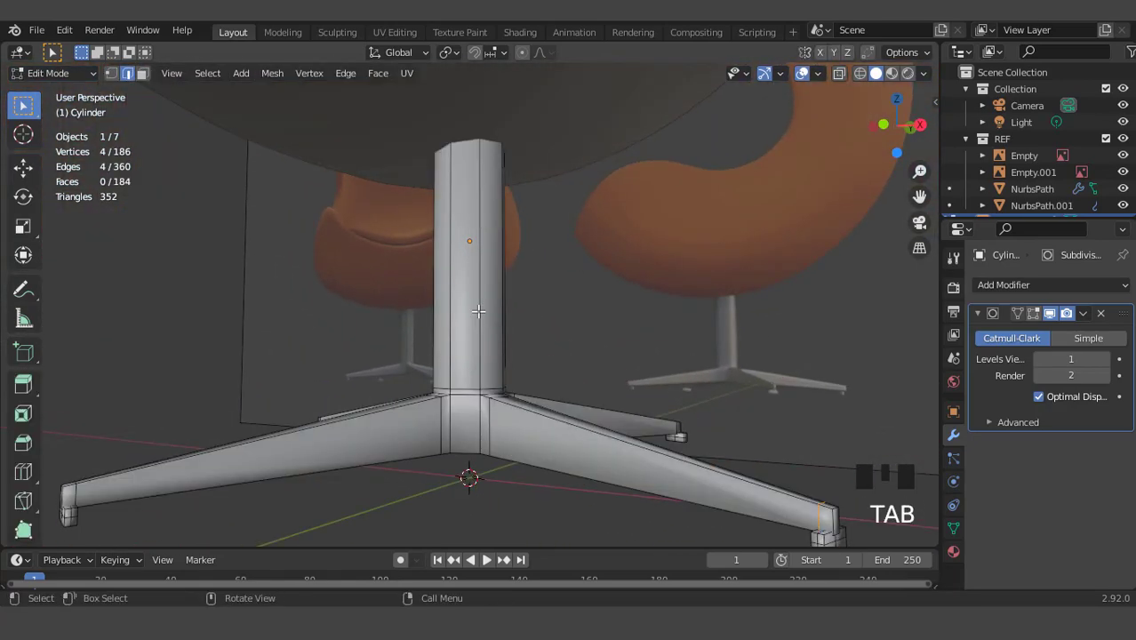
pyautogui.scroll(-1, 479, 311)
pyautogui.hotkey('ctrl', 'r')
pyautogui.click(479, 309)
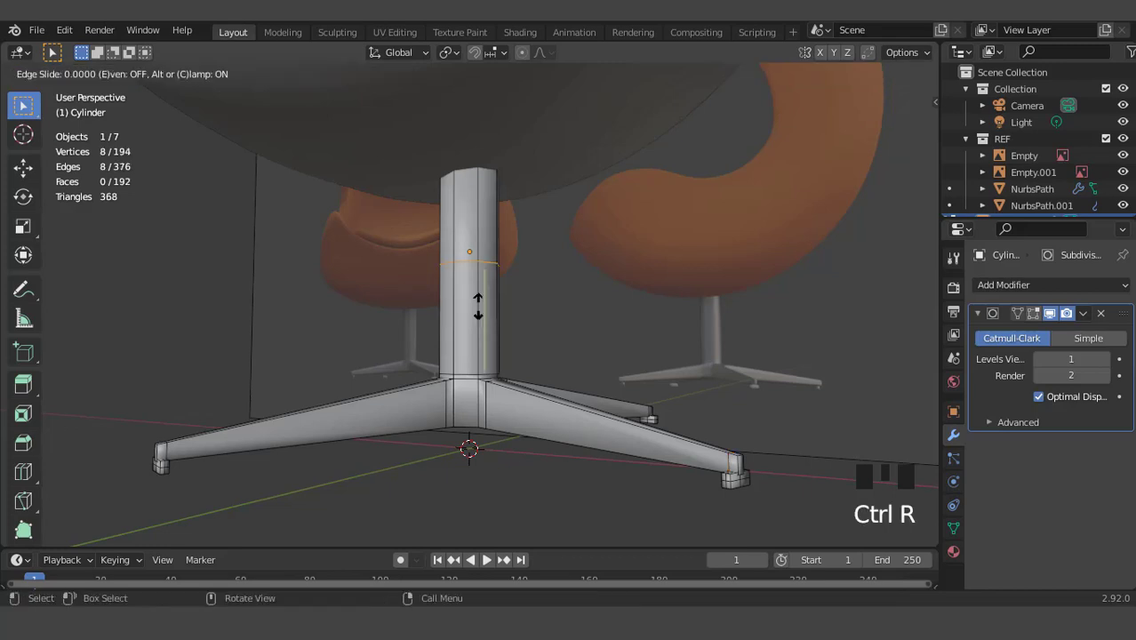
pyautogui.click(473, 235)
# Step: Using X-ray display, slide the upper column loop closer to the column's top, then return to Object Mode with X-ray off
pyautogui.click(839, 75)
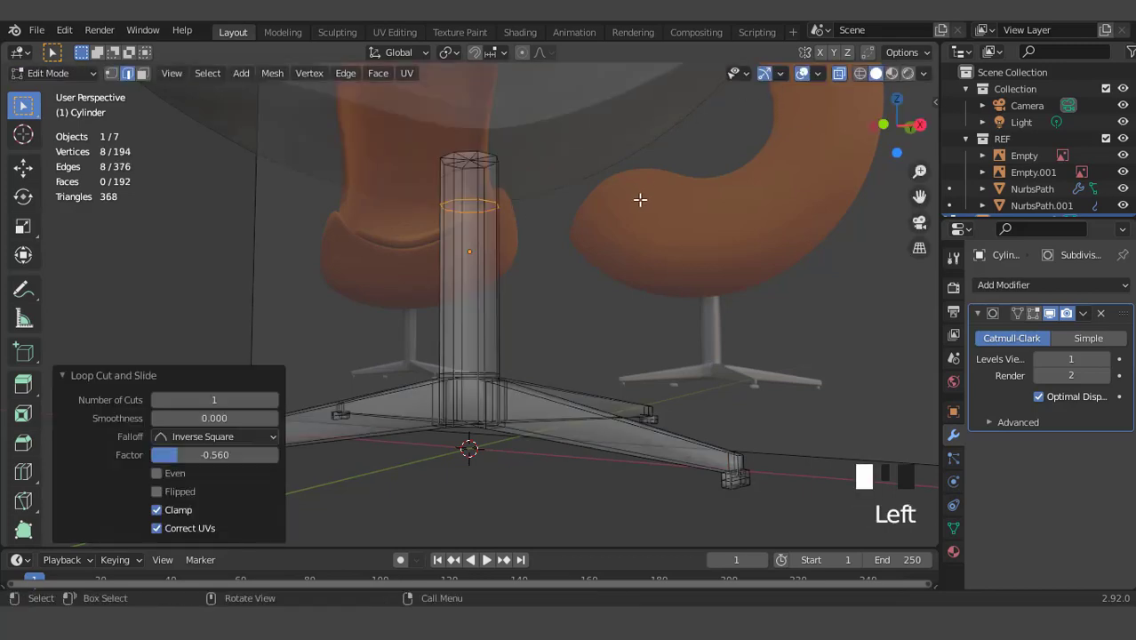
pyautogui.scroll(-2, 639, 200)
pyautogui.press('g')
pyautogui.press('g')
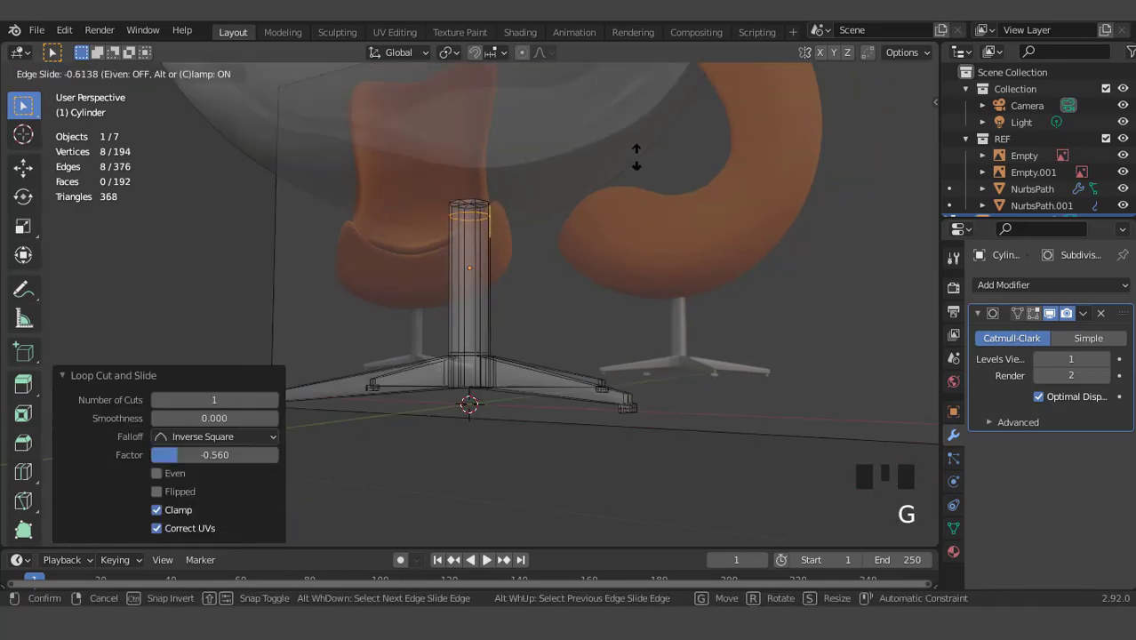
pyautogui.click(639, 147)
pyautogui.press('Tab')
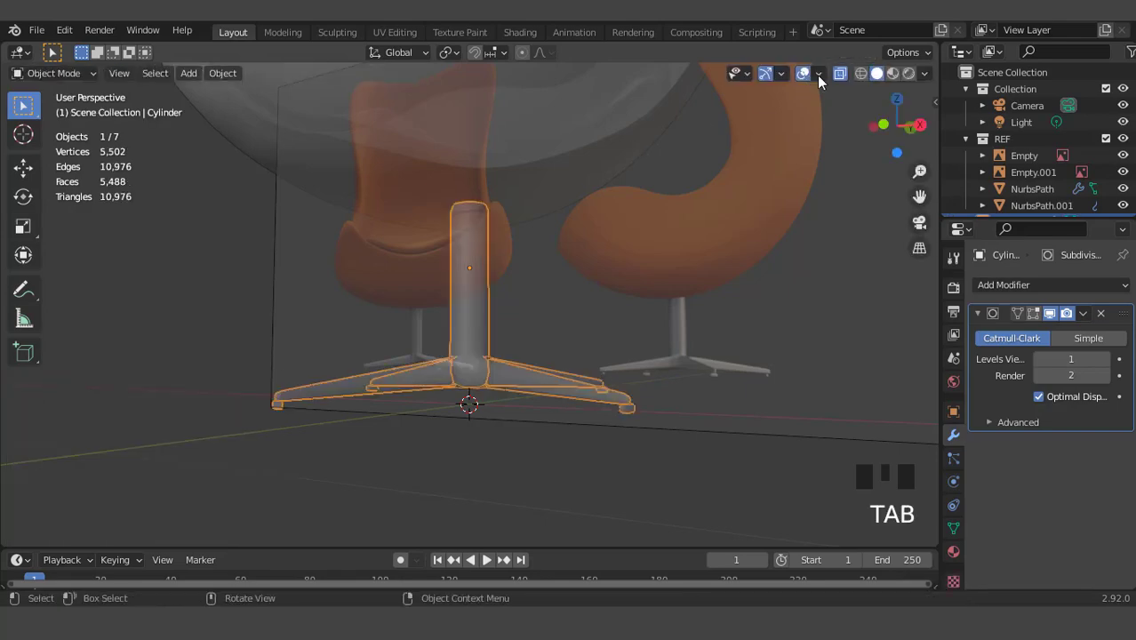
pyautogui.click(839, 75)
# Step: Select the eight faces on the underside of the column hub and inset them by about 0.0056 m
pyautogui.moveTo(515, 279)
pyautogui.mouseDown(button='middle')
pyautogui.moveTo(630, 255)
pyautogui.moveTo(745, 162)
pyautogui.moveTo(719, 102)
pyautogui.mouseUp(button='middle')
pyautogui.scroll(2, 521, 285)
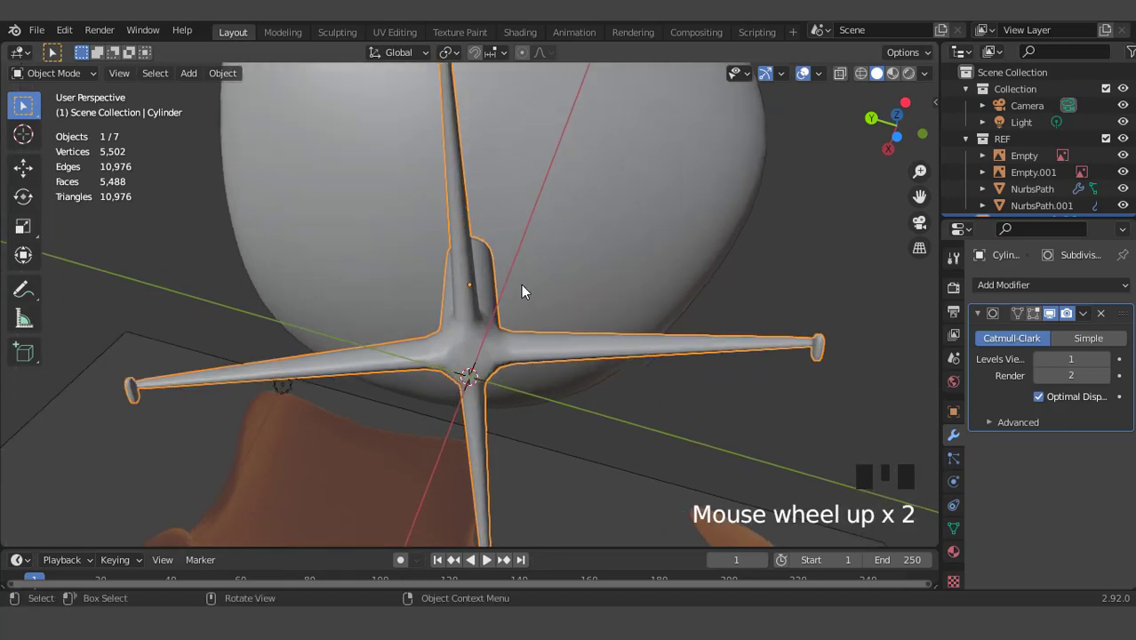
pyautogui.moveTo(521, 284); pyautogui.dragTo(502, 348, button='middle')
pyautogui.scroll(2, 503, 349)
pyautogui.press('Tab')
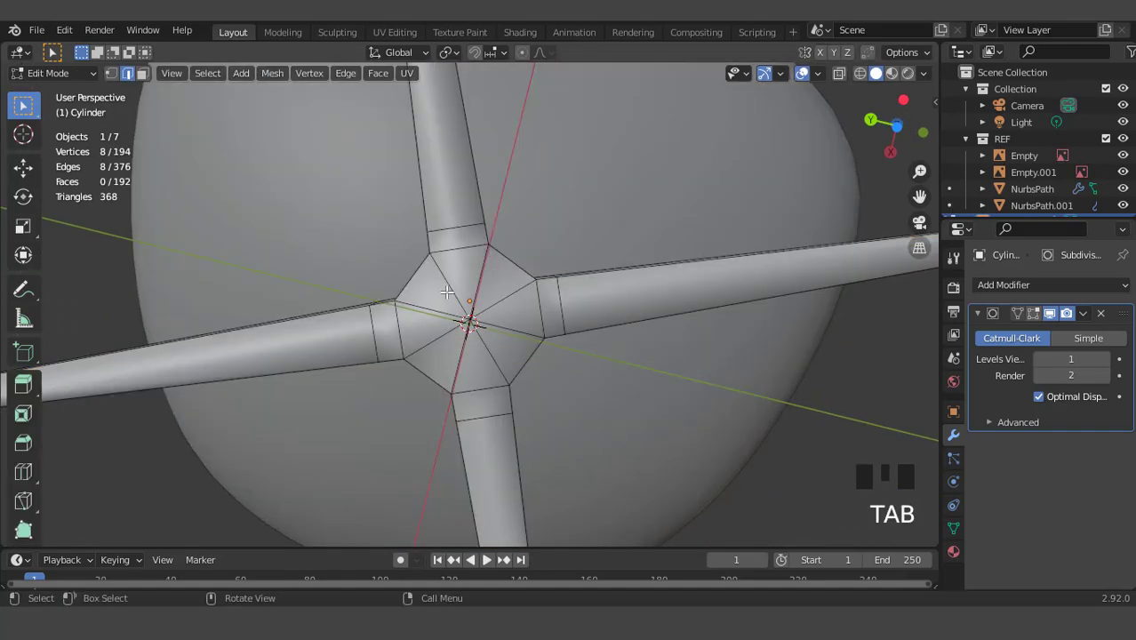
pyautogui.press('3')
pyautogui.moveTo(445, 291); pyautogui.dragTo(472, 326)
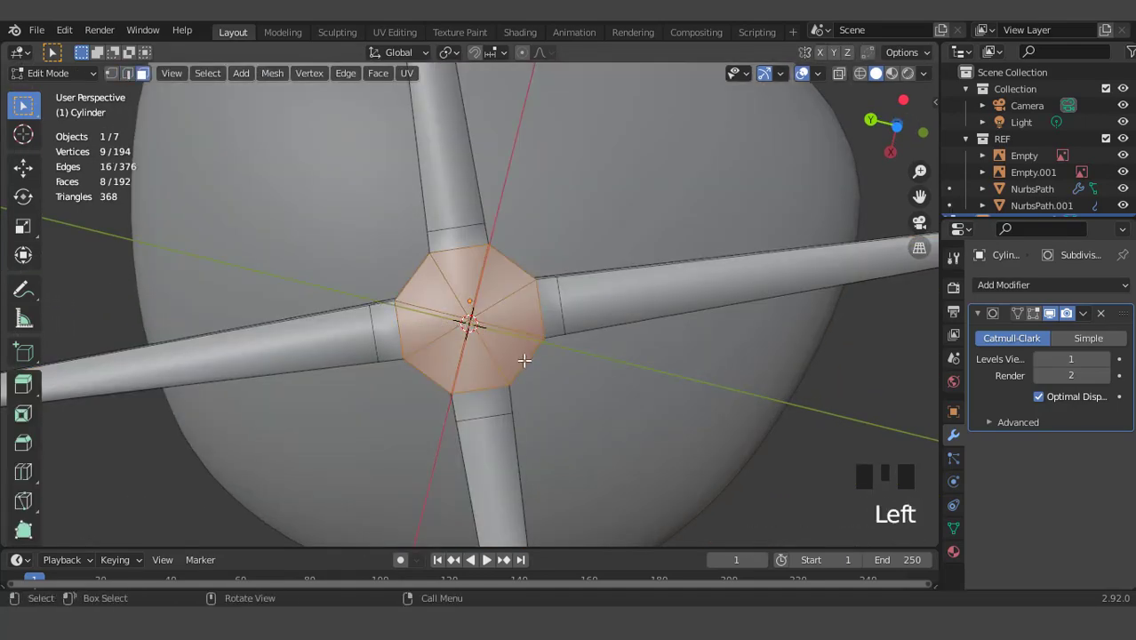
pyautogui.press('i')
pyautogui.click(600, 387)
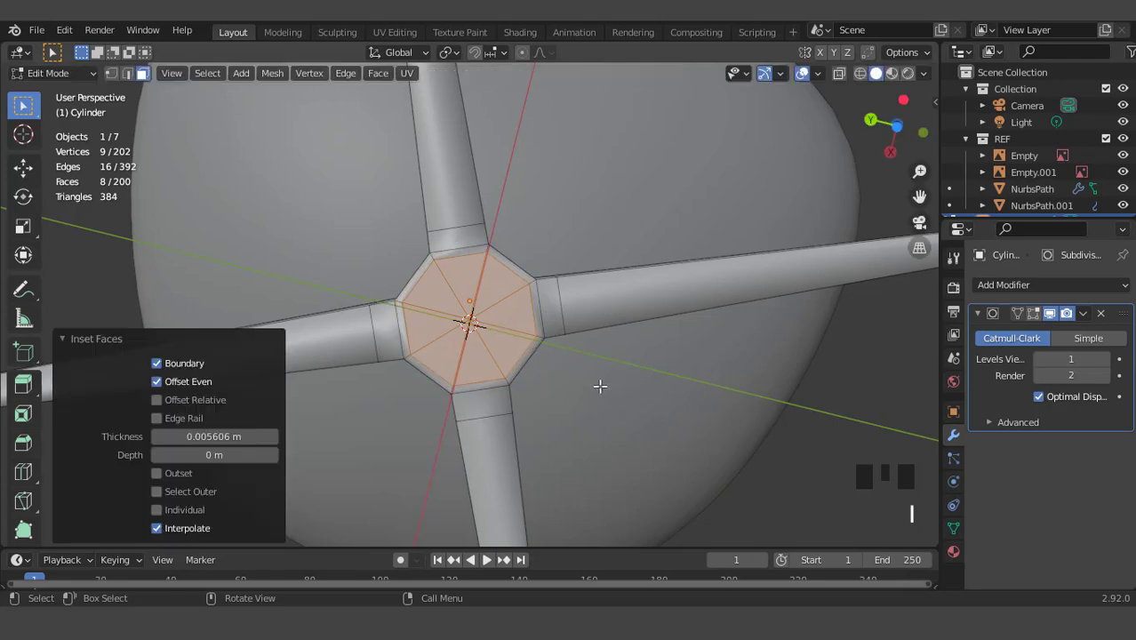
# Step: Inset the faces on the underside of the column hub a second time, then return to Object Mode
pyautogui.press('i')
pyautogui.click(582, 377)
pyautogui.scroll(-2, 569, 369)
pyautogui.moveTo(552, 356); pyautogui.dragTo(522, 344, button='middle')
pyautogui.press('Tab')
pyautogui.moveTo(464, 285); pyautogui.dragTo(610, 330, button='middle')
pyautogui.scroll(5, 611, 330)
pyautogui.moveTo(527, 353); pyautogui.dragTo(697, 329, button='middle')
# Step: Cut an edge loop running lengthwise along the sides of the four legs and around the hub, then return to Object Mode
pyautogui.press('Tab')
pyautogui.moveTo(570, 347); pyautogui.dragTo(515, 380, button='middle')
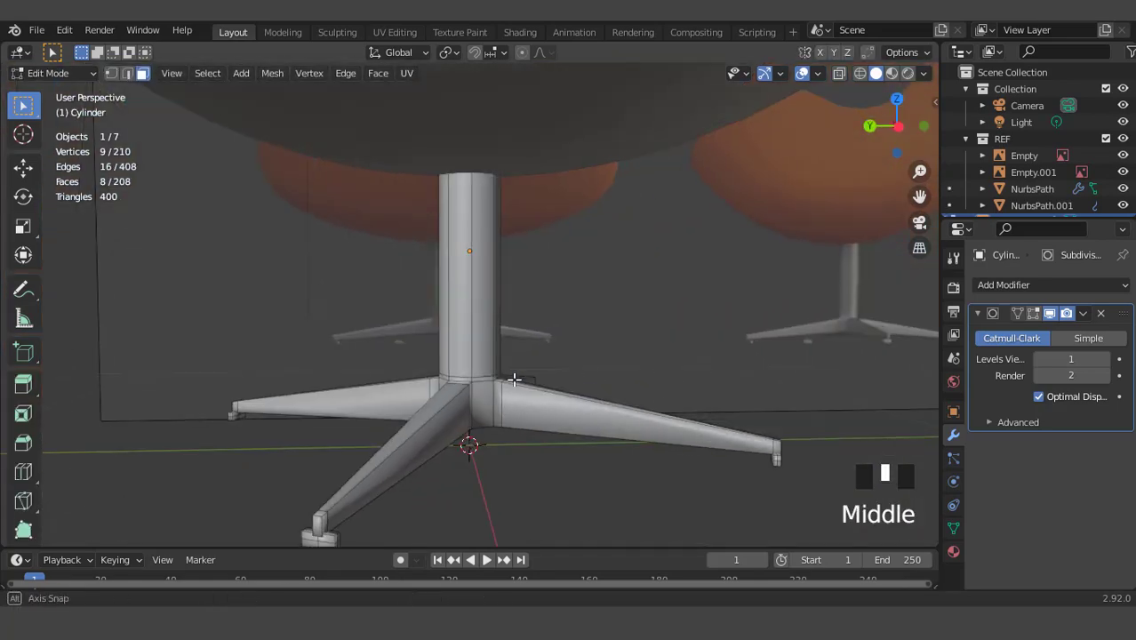
pyautogui.hotkey('ctrl', 'r')
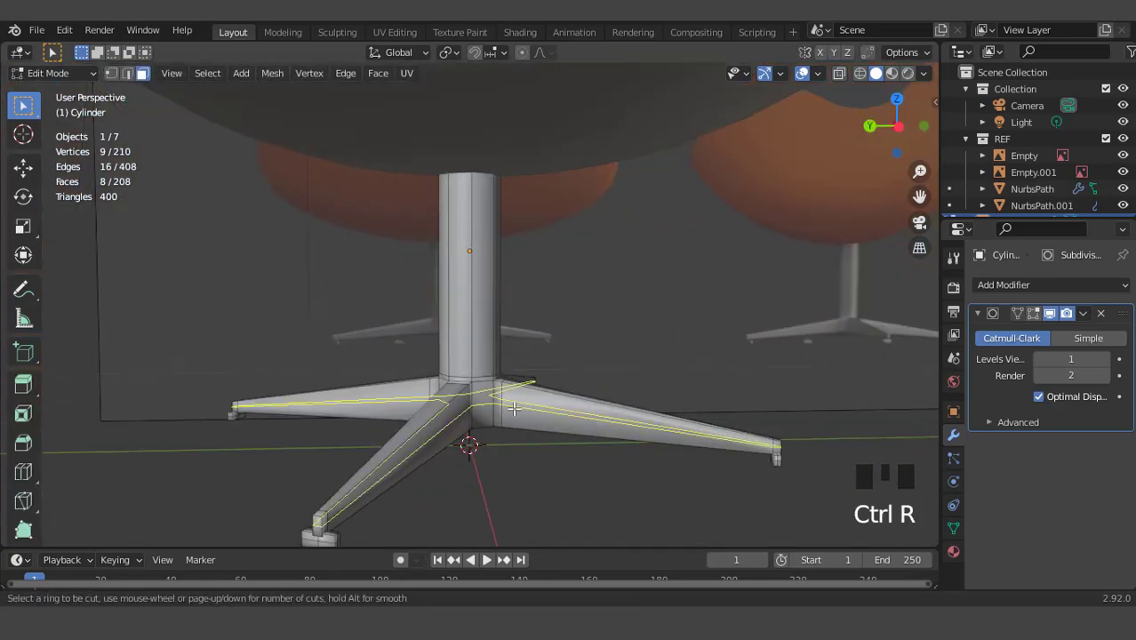
pyautogui.click(514, 408)
pyautogui.click(514, 409)
pyautogui.press('Tab')
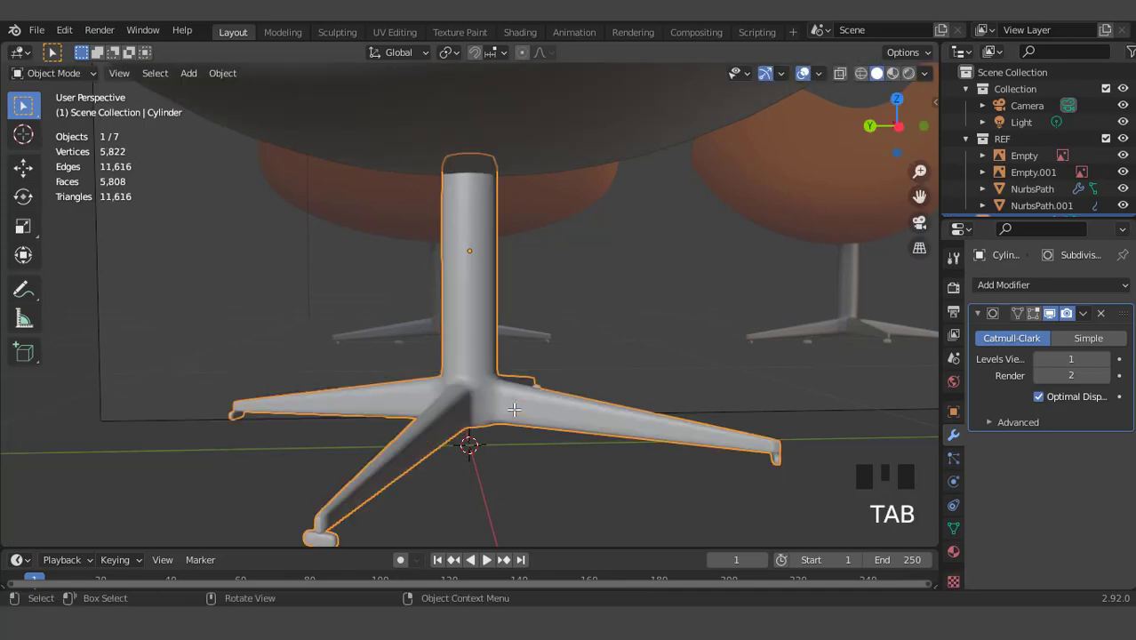
# Step: From the front view, hide the reference images Empty and Empty.001 and collapse the REF collection
pyautogui.scroll(-2, 514, 409)
pyautogui.moveTo(515, 388); pyautogui.dragTo(529, 305, button='middle')
pyautogui.scroll(-6, 529, 305)
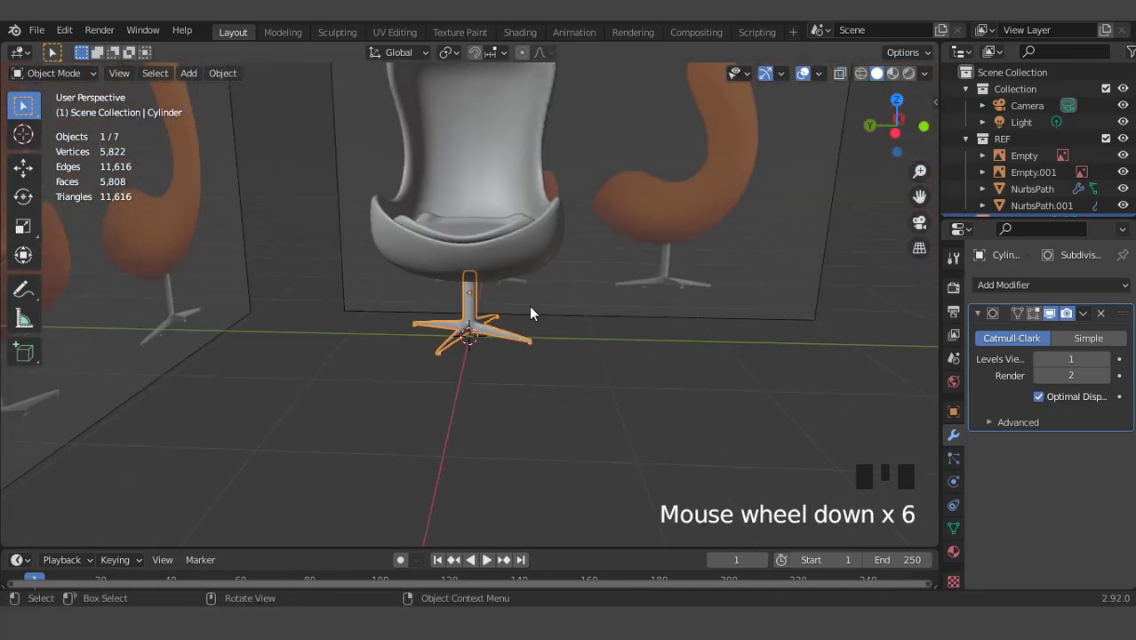
pyautogui.press('KP_1')
pyautogui.press('ctrl+KP_8')
pyautogui.press('ctrl+KP_8')
pyautogui.press('ctrl+KP_8')
pyautogui.press('ctrl+KP_8')
pyautogui.press('ctrl+KP_8')
pyautogui.press('ctrl+KP_8')
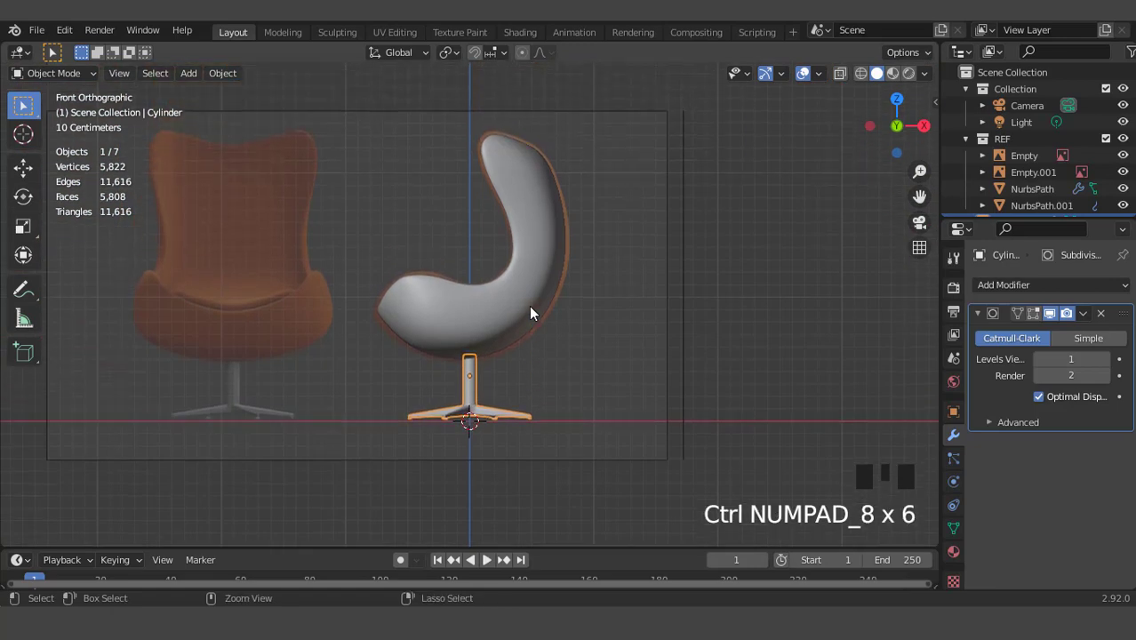
pyautogui.scroll(2, 529, 274)
pyautogui.click(1122, 155)
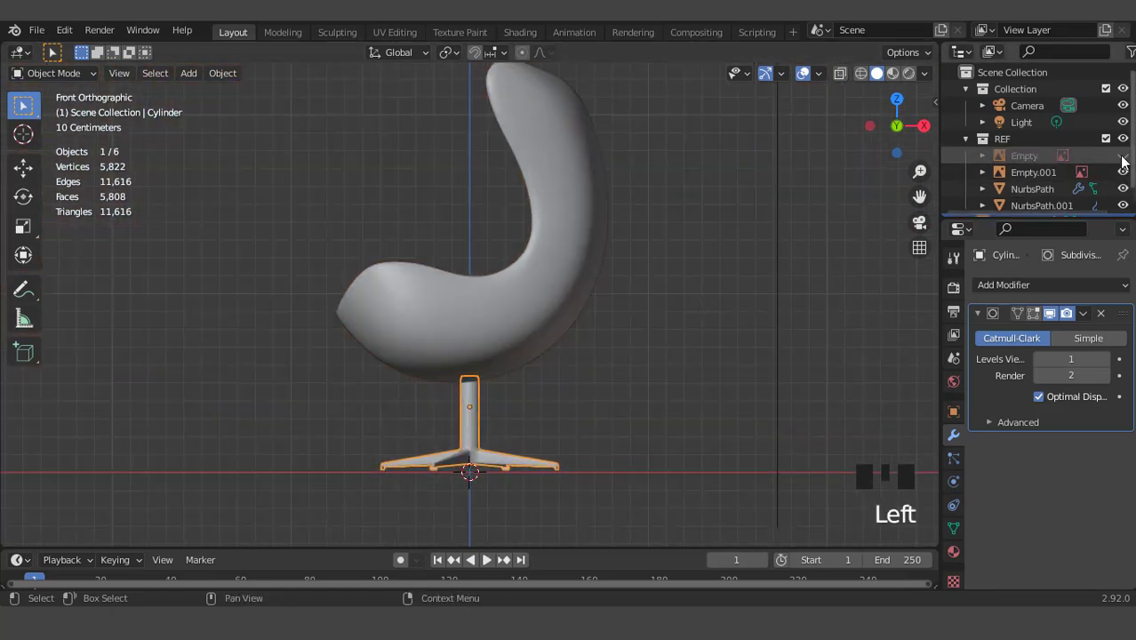
pyautogui.click(1123, 172)
pyautogui.click(967, 139)
pyautogui.scroll(-3, 493, 218)
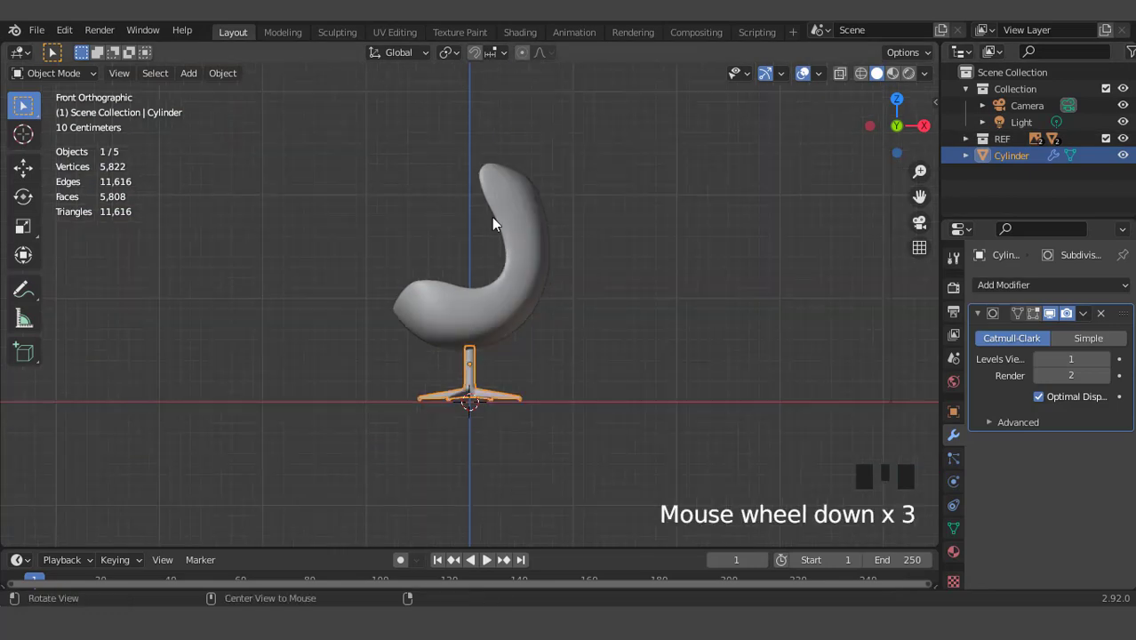
# Step: Switch the viewport to Rendered shading and disable Scene World in its lighting
pyautogui.scroll(2, 601, 241)
pyautogui.moveTo(494, 220); pyautogui.dragTo(490, 287, button='middle')
pyautogui.scroll(2, 490, 288)
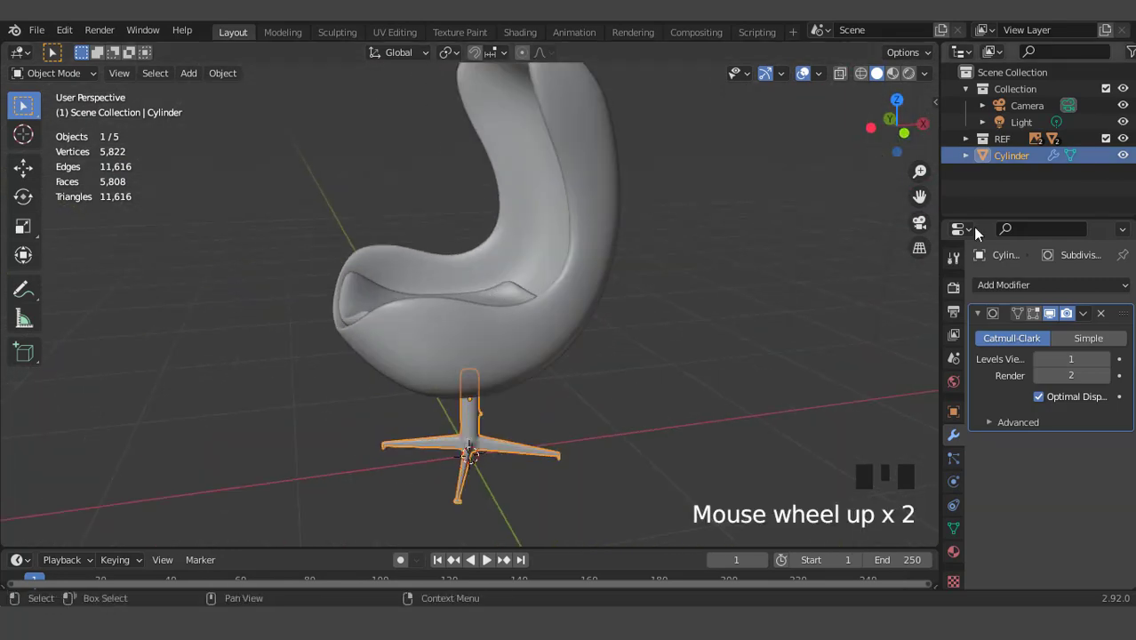
pyautogui.click(908, 73)
pyautogui.click(926, 73)
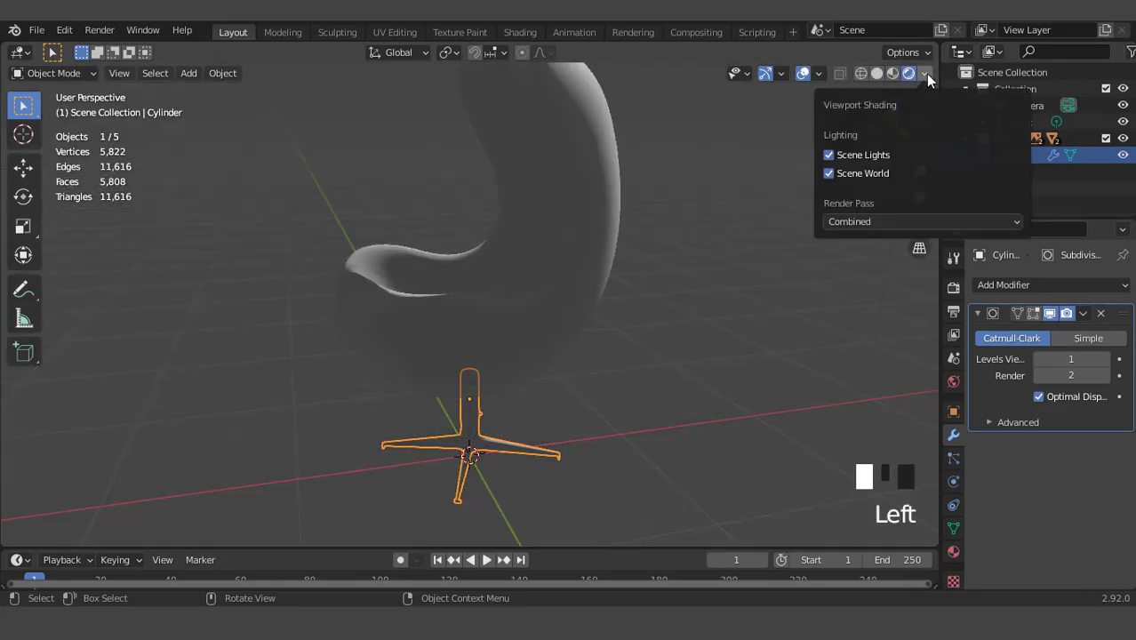
pyautogui.click(829, 174)
# Step: Enable Ambient Occlusion and Screen Space Reflections with Refraction for Eevee, and set the reflections' Max Roughness to 0.268
pyautogui.click(953, 287)
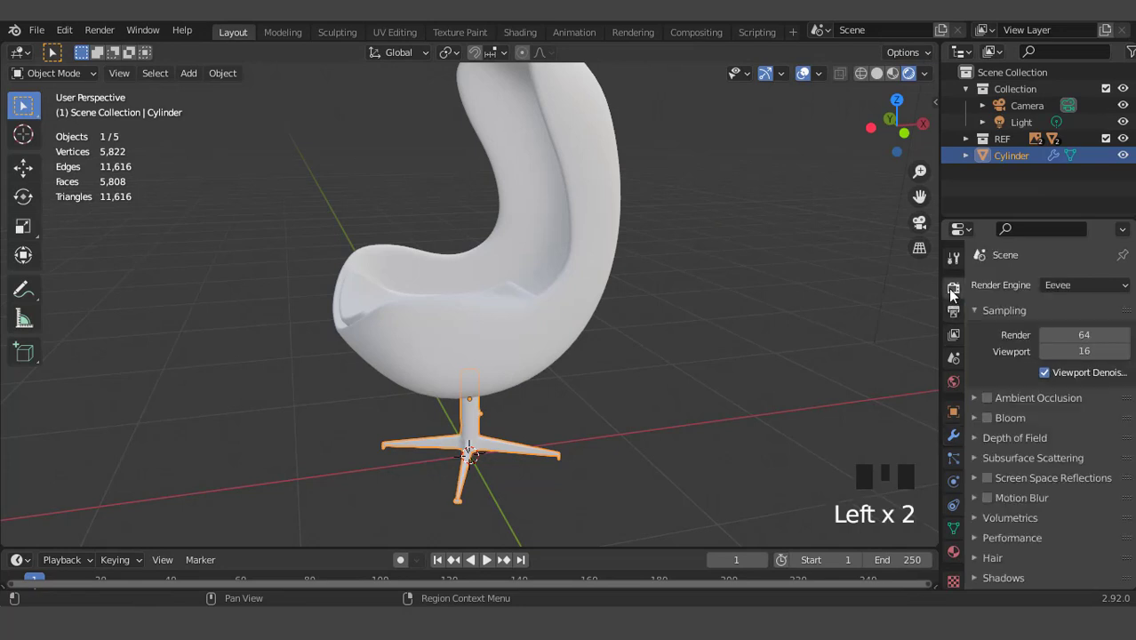
pyautogui.click(974, 478)
pyautogui.click(986, 477)
pyautogui.click(1071, 558)
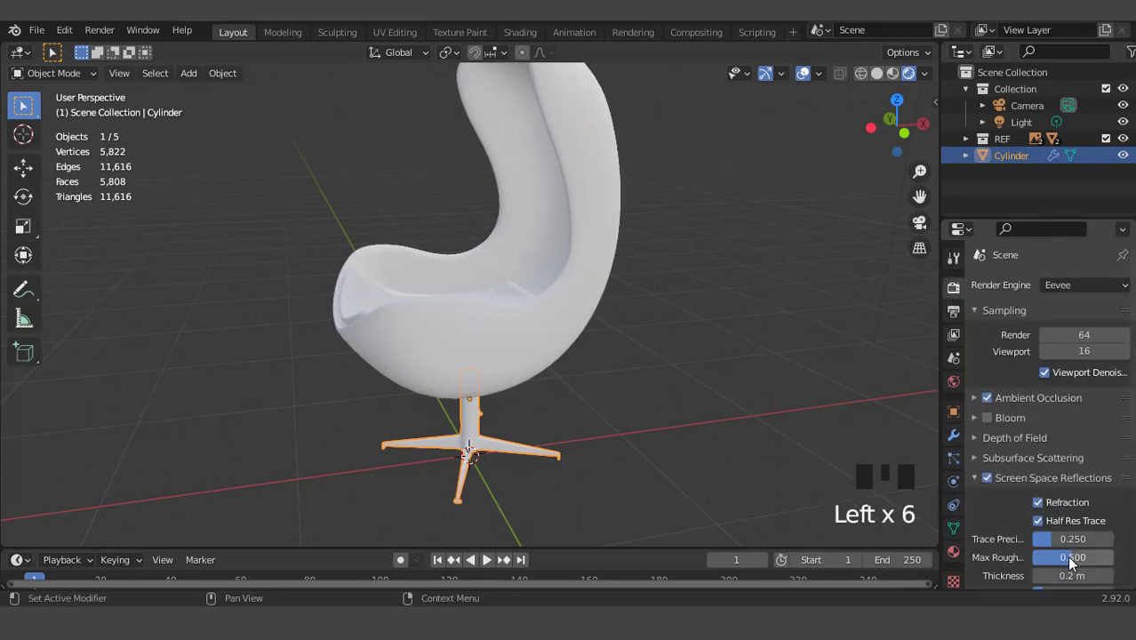
pyautogui.click(1070, 558)
pyautogui.scroll(-2, 596, 251)
pyautogui.moveTo(474, 231); pyautogui.dragTo(579, 285, button='middle')
pyautogui.scroll(2, 572, 351)
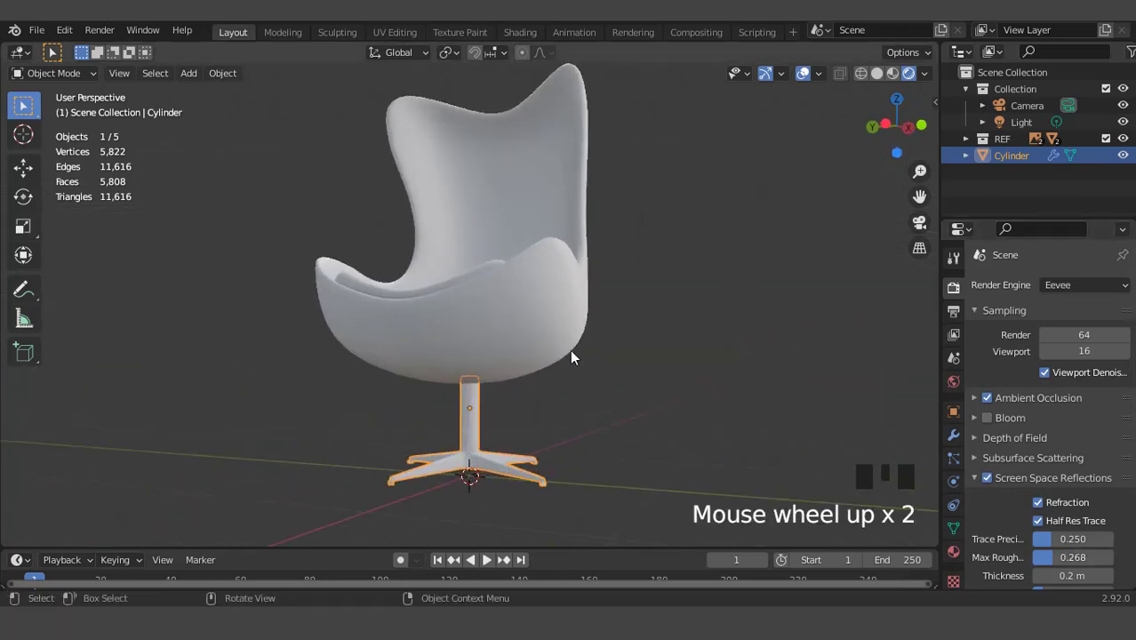
# Step: Create a new material for the chair base and set its Metallic value to 1.000
pyautogui.click(953, 551)
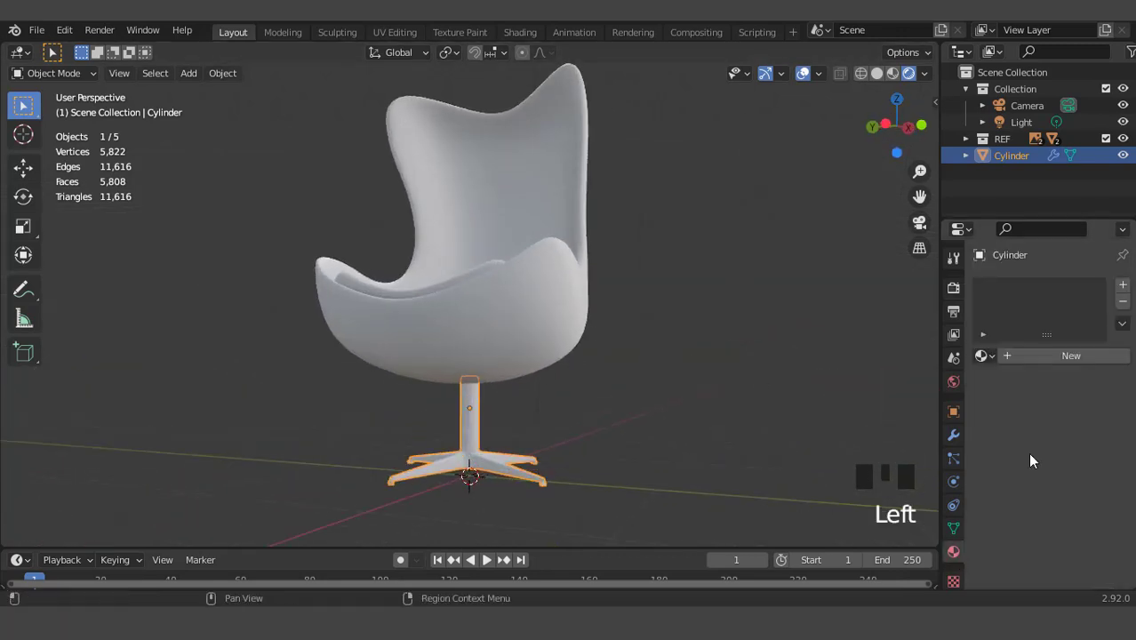
pyautogui.click(1064, 359)
pyautogui.scroll(-4, 1078, 451)
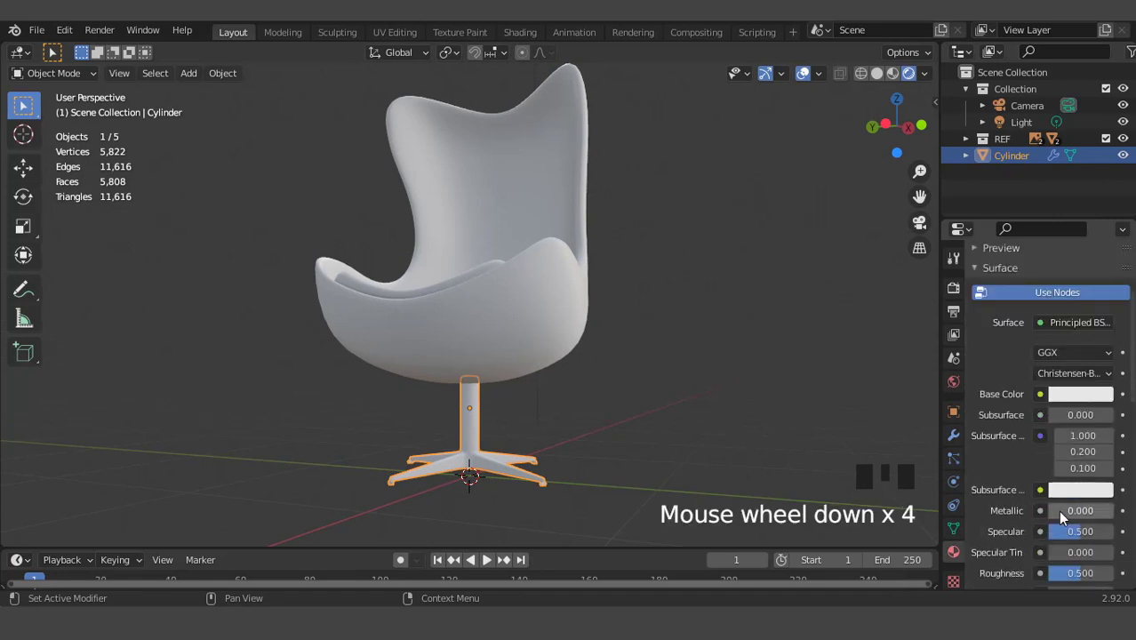
pyautogui.moveTo(1059, 514); pyautogui.dragTo(1111, 514)
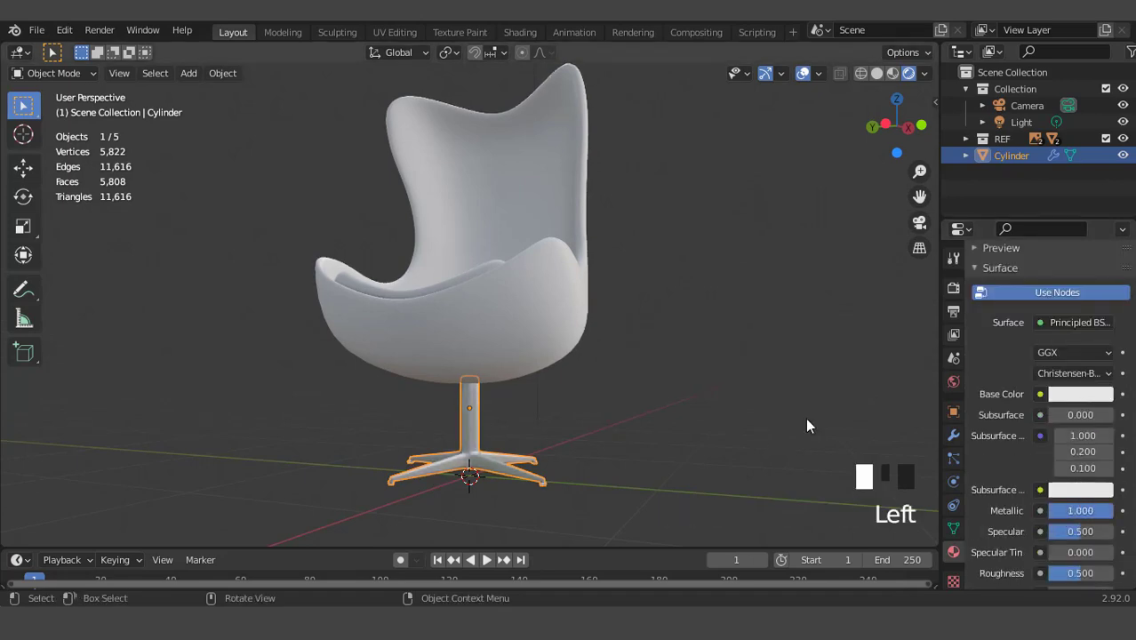
# Step: Turn off the viewport overlays and examine the chair and its metallic base from several angles
pyautogui.click(803, 74)
pyautogui.moveTo(598, 380); pyautogui.dragTo(682, 328, button='middle')
pyautogui.scroll(2, 490, 393)
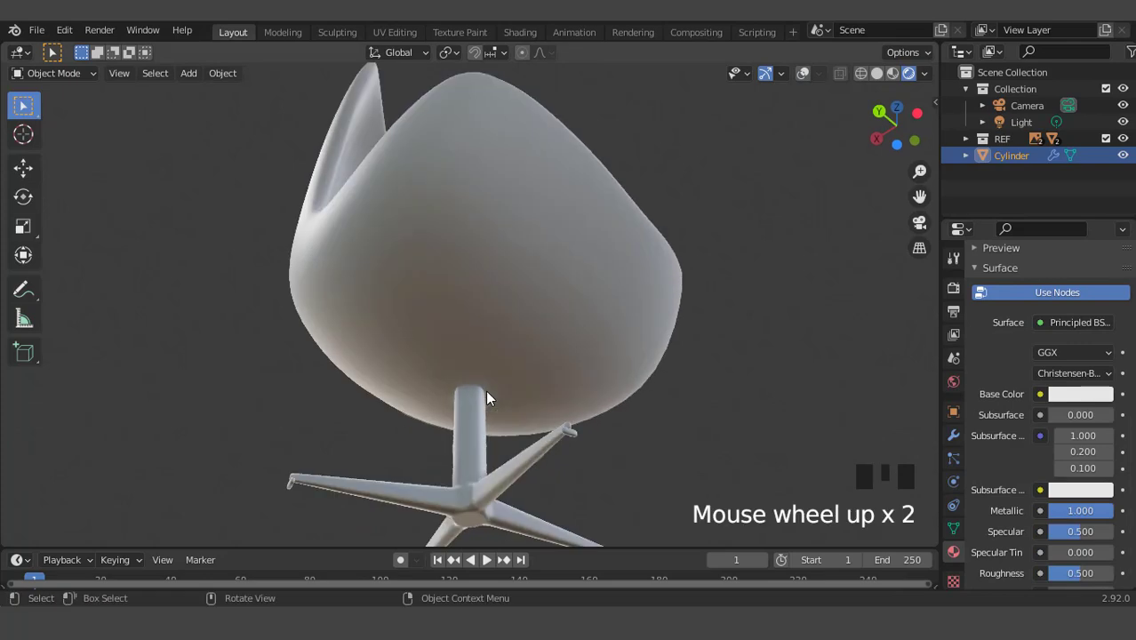
pyautogui.rightClick(487, 392)
pyautogui.click(469, 316)
pyautogui.scroll(-2, 567, 389)
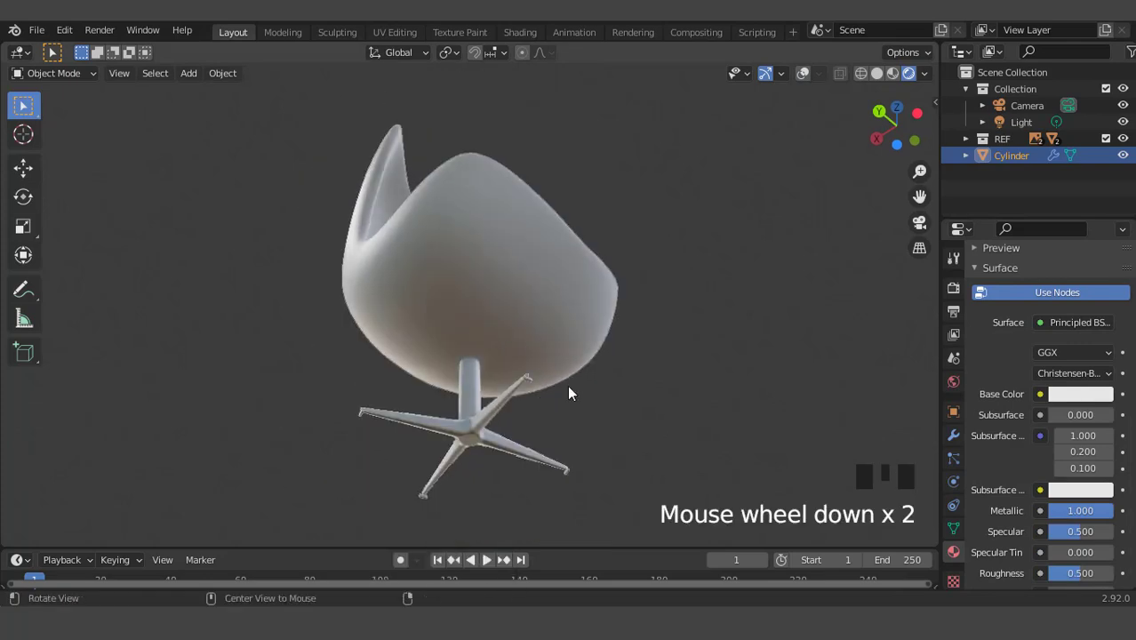
pyautogui.moveTo(568, 391); pyautogui.dragTo(419, 432, button='middle')
pyautogui.click(953, 435)
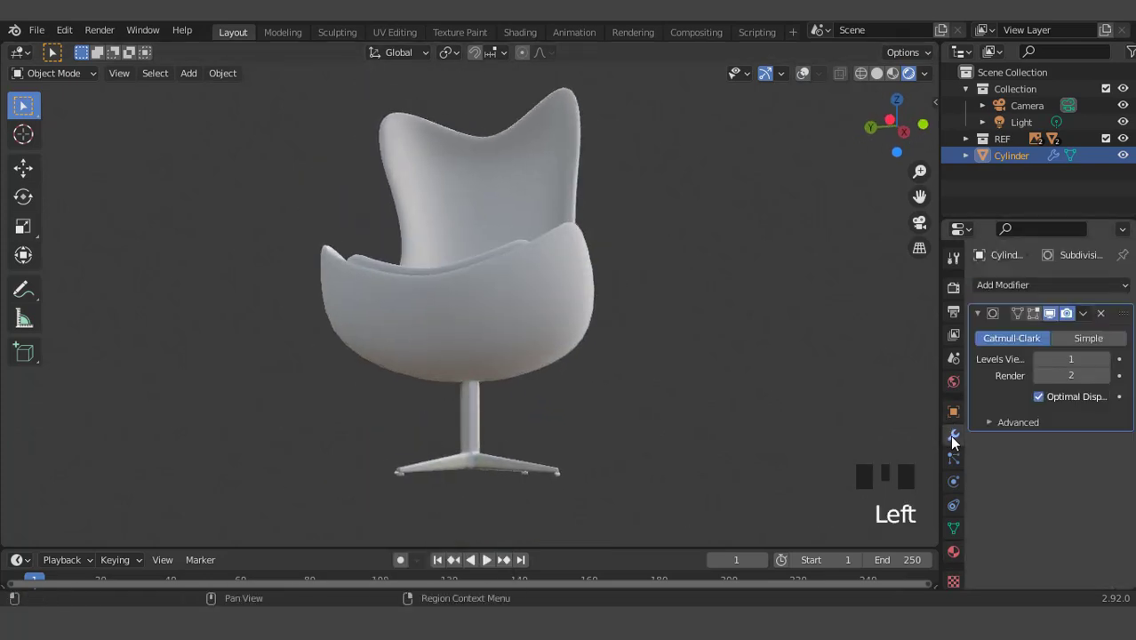
pyautogui.scroll(2, 626, 393)
pyautogui.moveTo(624, 393); pyautogui.dragTo(587, 373, button='middle')
# Step: Darken the chair base material's Base Color to a grey with a brightness value of 0.593
pyautogui.click(954, 552)
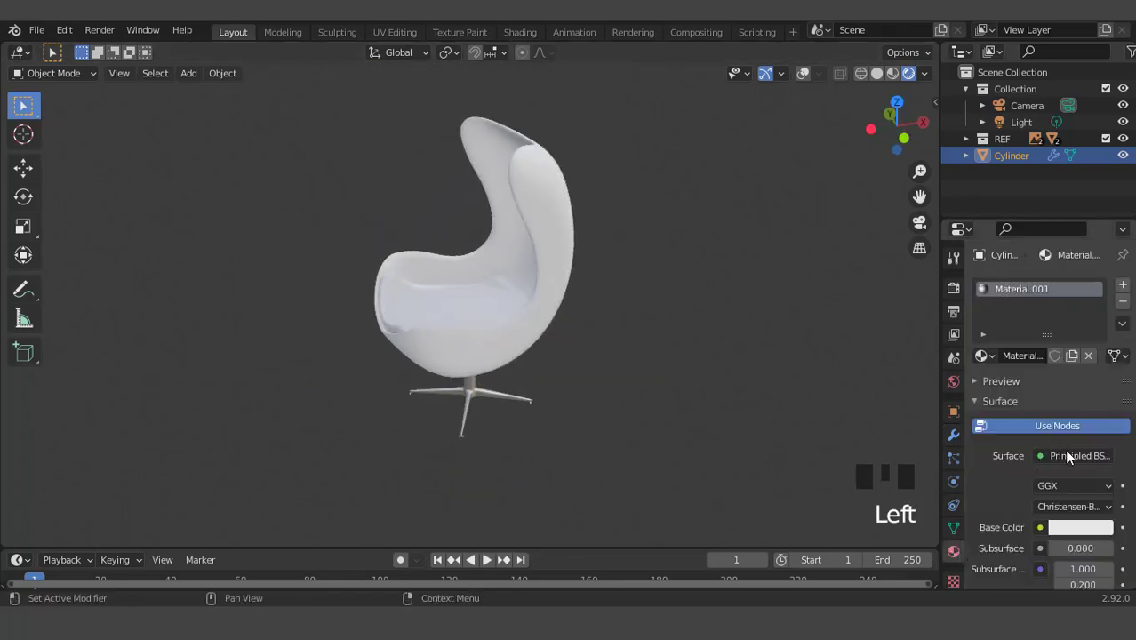
pyautogui.click(1080, 530)
pyautogui.moveTo(1101, 299); pyautogui.dragTo(1100, 310)
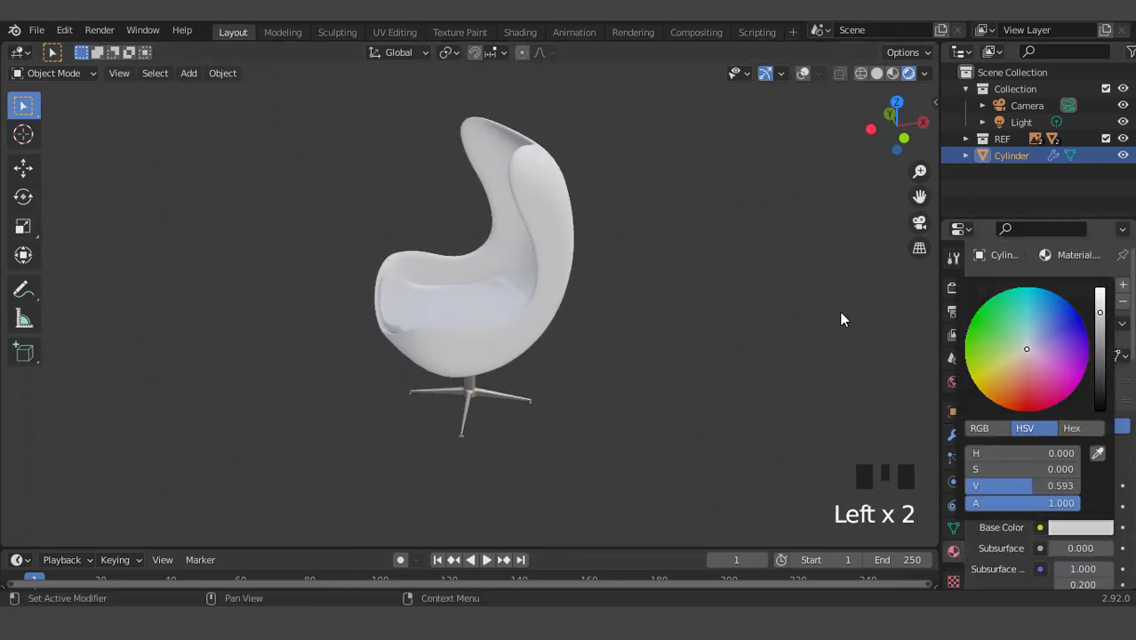
pyautogui.scroll(2, 591, 233)
# Step: Create a new material for the chair shell and give it a saturated red Base Color
pyautogui.click(857, 228)
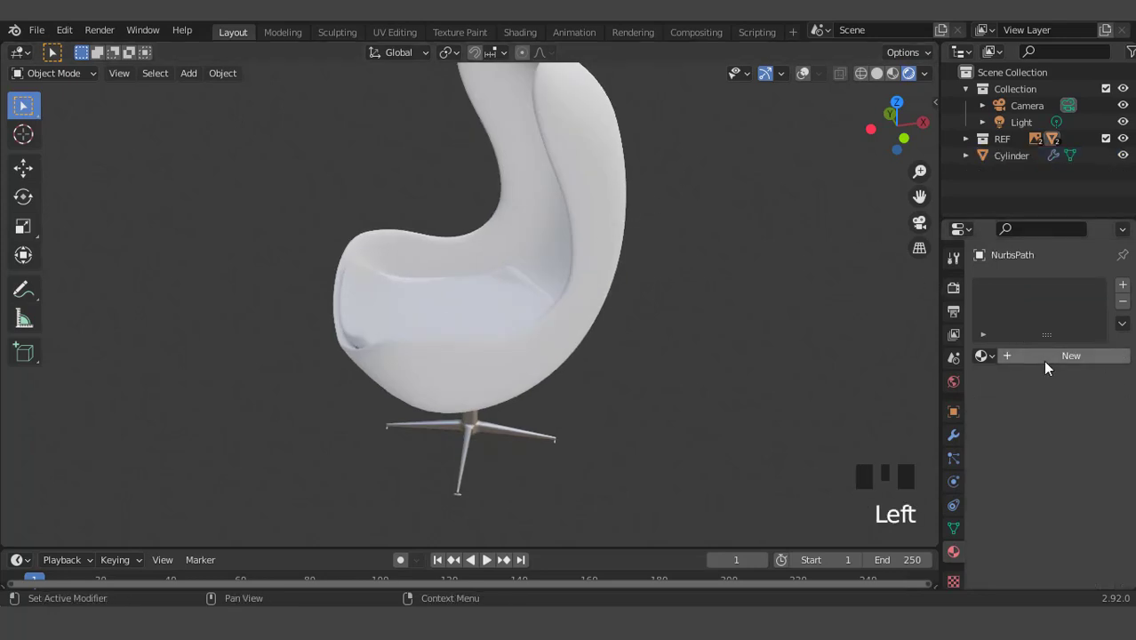
pyautogui.click(1045, 361)
pyautogui.click(1067, 528)
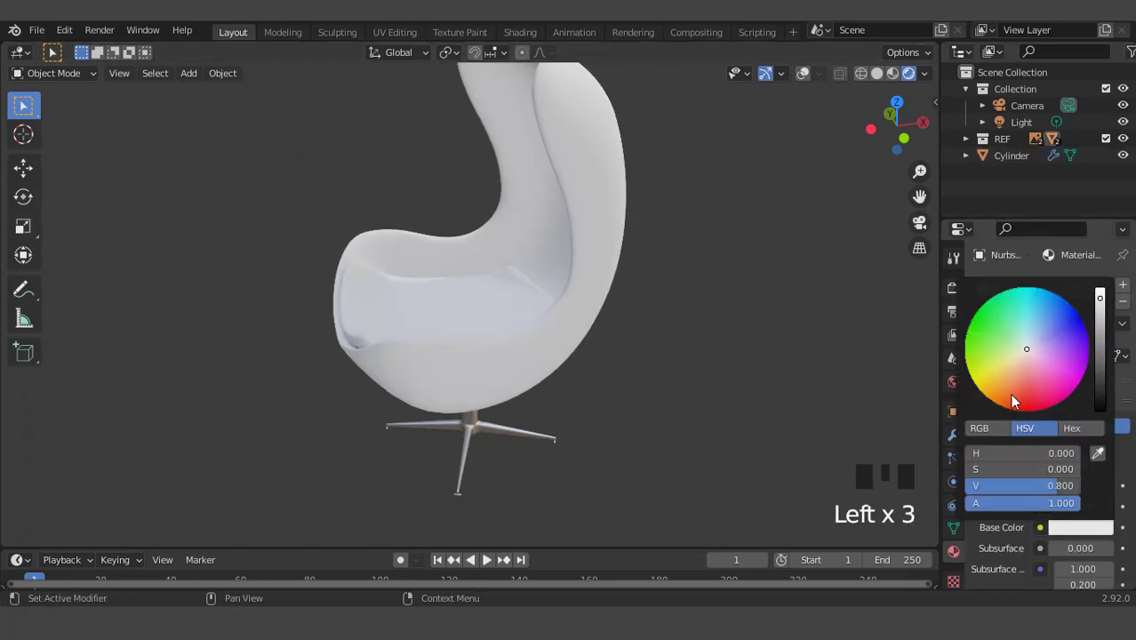
pyautogui.moveTo(1012, 395); pyautogui.dragTo(1017, 407)
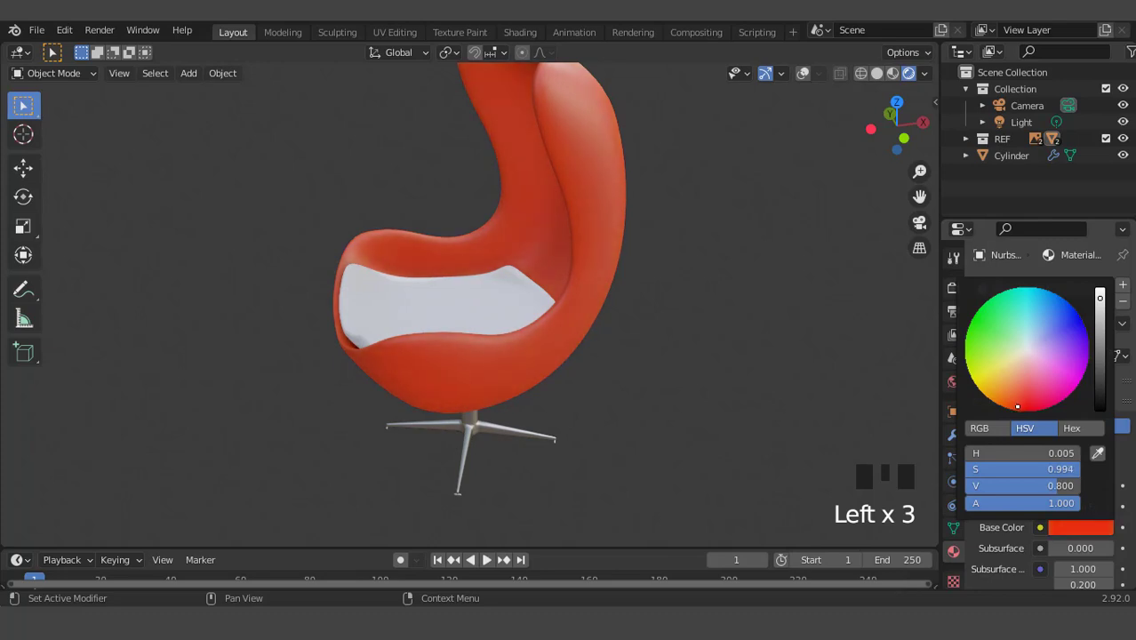
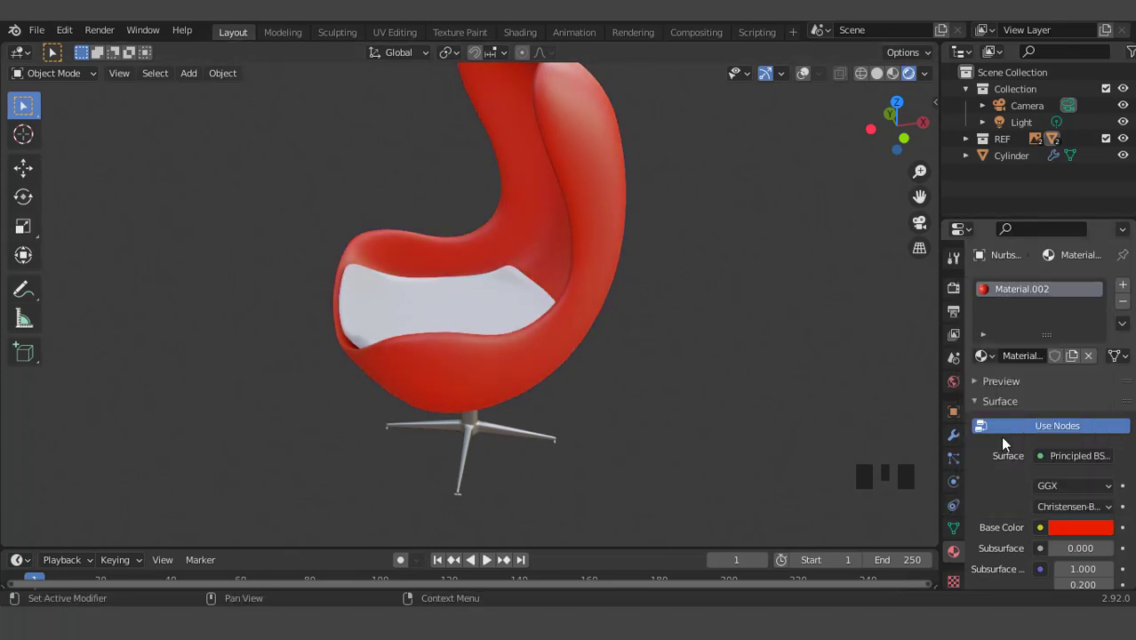
# Step: Set the red shell material's Roughness to 1.000 and its Specular to 0.386
pyautogui.scroll(-5, 1002, 440)
pyautogui.moveTo(1069, 542); pyautogui.dragTo(1111, 541)
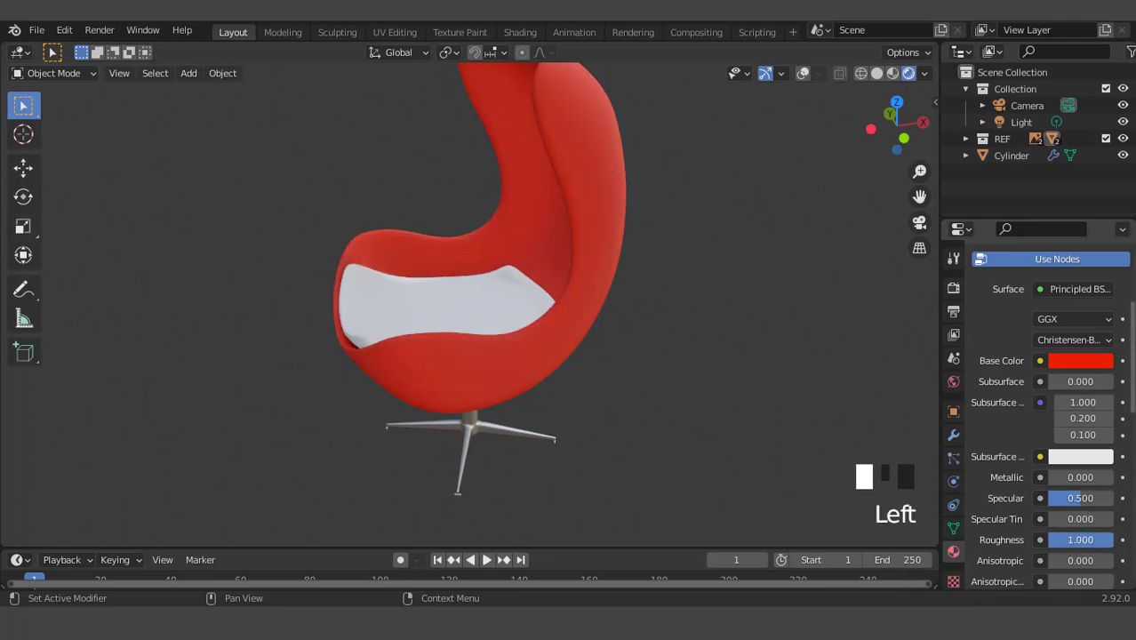
pyautogui.moveTo(1075, 495); pyautogui.dragTo(1061, 496)
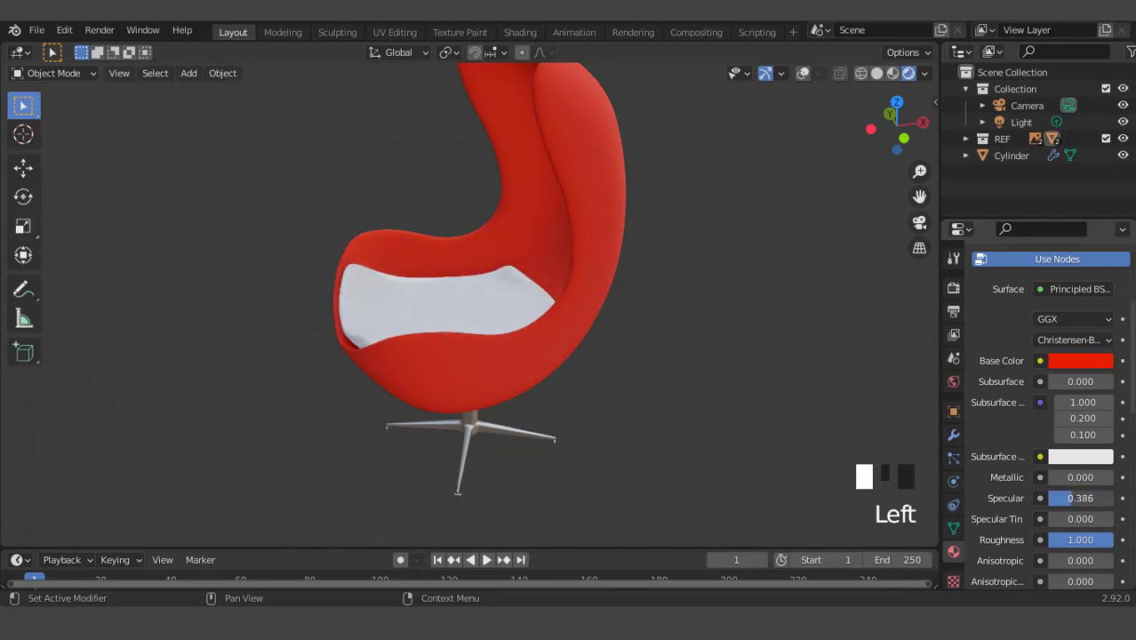
pyautogui.scroll(-2, 534, 310)
pyautogui.moveTo(569, 369); pyautogui.dragTo(626, 339, button='middle')
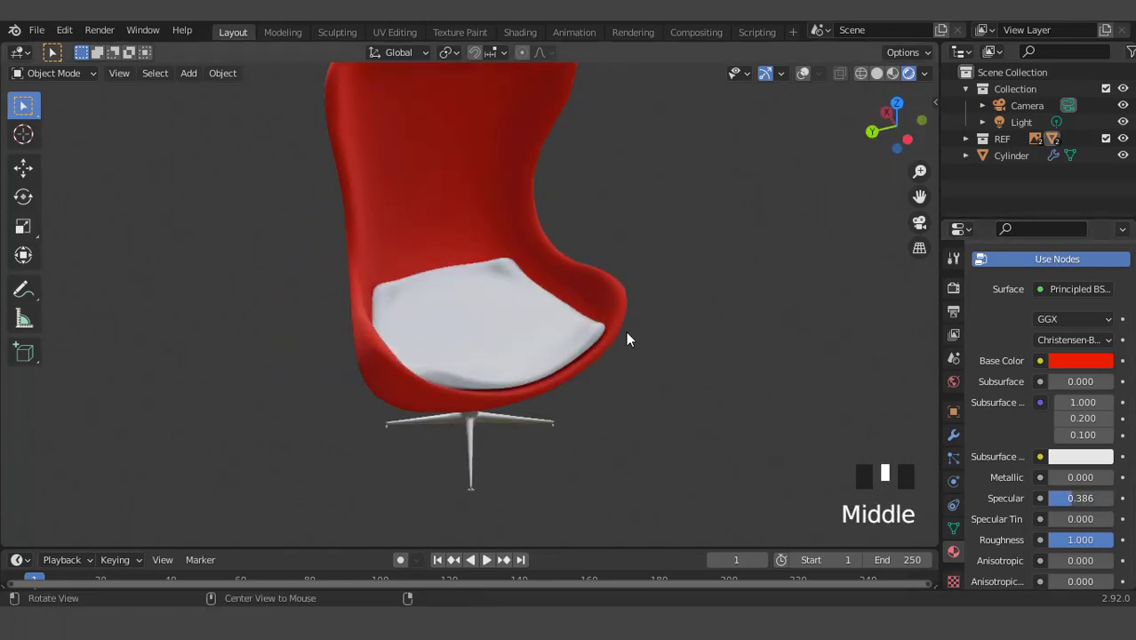
# Step: Assign the existing red material, Material.002, to the seat cushion
pyautogui.click(576, 336)
pyautogui.click(984, 355)
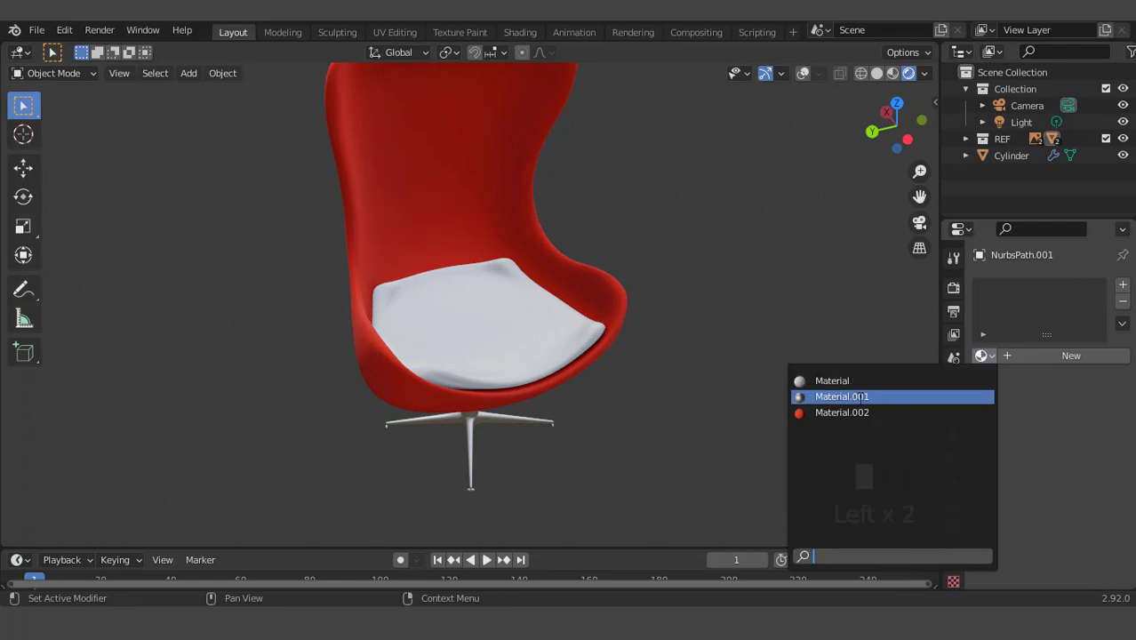
pyautogui.click(842, 412)
pyautogui.scroll(-2, 653, 342)
pyautogui.moveTo(653, 342)
pyautogui.mouseDown(button='middle')
pyautogui.moveTo(523, 307)
pyautogui.moveTo(620, 335)
pyautogui.moveTo(665, 327)
pyautogui.mouseUp(button='middle')
pyautogui.scroll(2, 664, 327)
# Step: Make the render background transparent in the Film settings
pyautogui.click(953, 288)
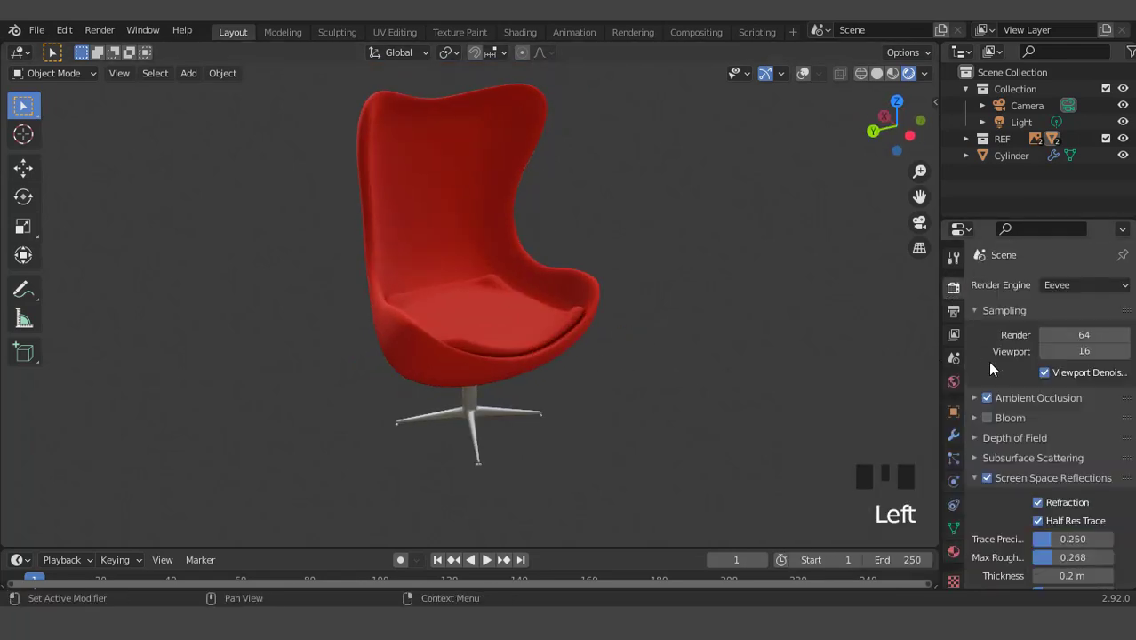
pyautogui.scroll(-6, 989, 366)
pyautogui.scroll(-4, 975, 498)
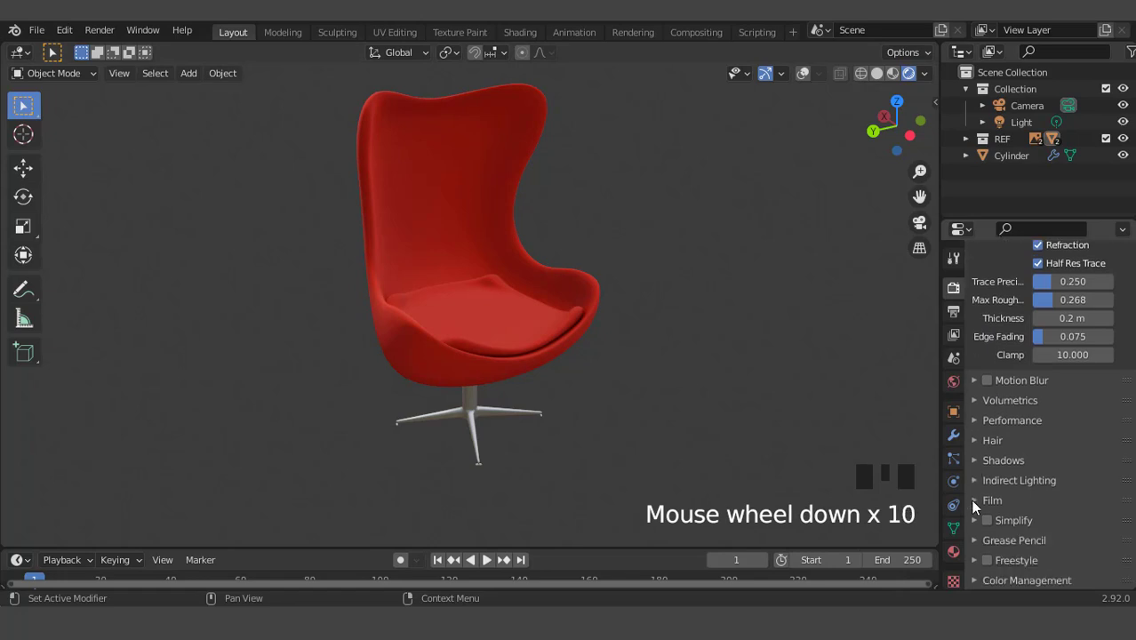
pyautogui.click(978, 500)
pyautogui.click(1037, 543)
pyautogui.scroll(3, 710, 375)
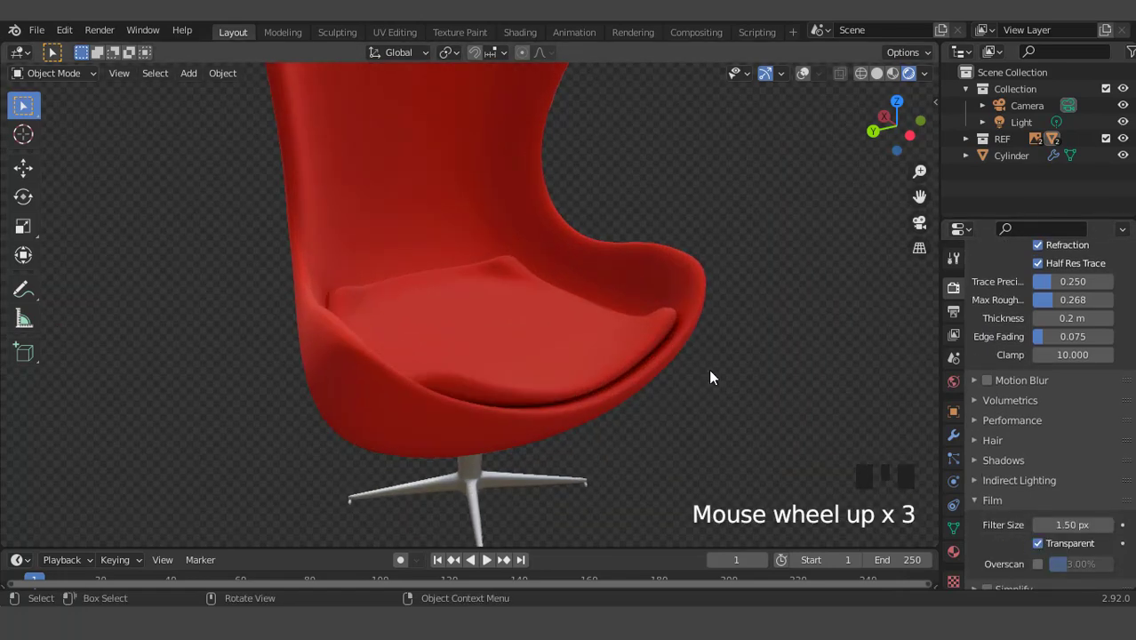
pyautogui.scroll(-3, 622, 351)
pyautogui.moveTo(623, 351); pyautogui.dragTo(712, 347, button='middle')
# Step: Set the Color Management look to High Contrast after trying Medium High Contrast
pyautogui.scroll(-9, 1004, 443)
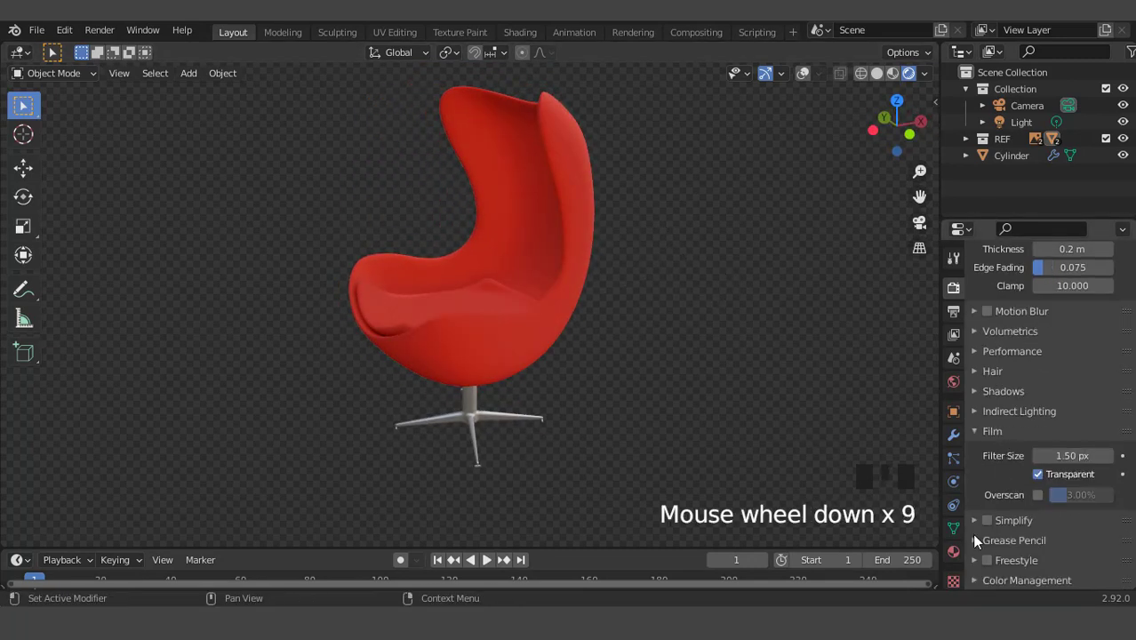
pyautogui.click(975, 579)
pyautogui.scroll(-5, 996, 444)
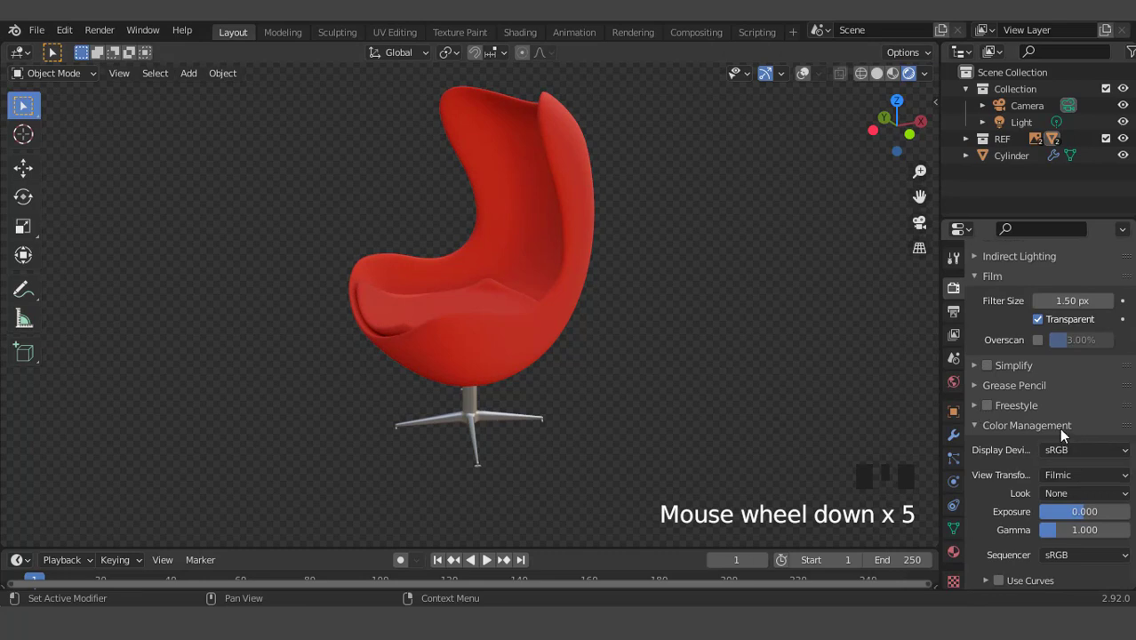
pyautogui.scroll(-4, 1059, 444)
pyautogui.click(1053, 493)
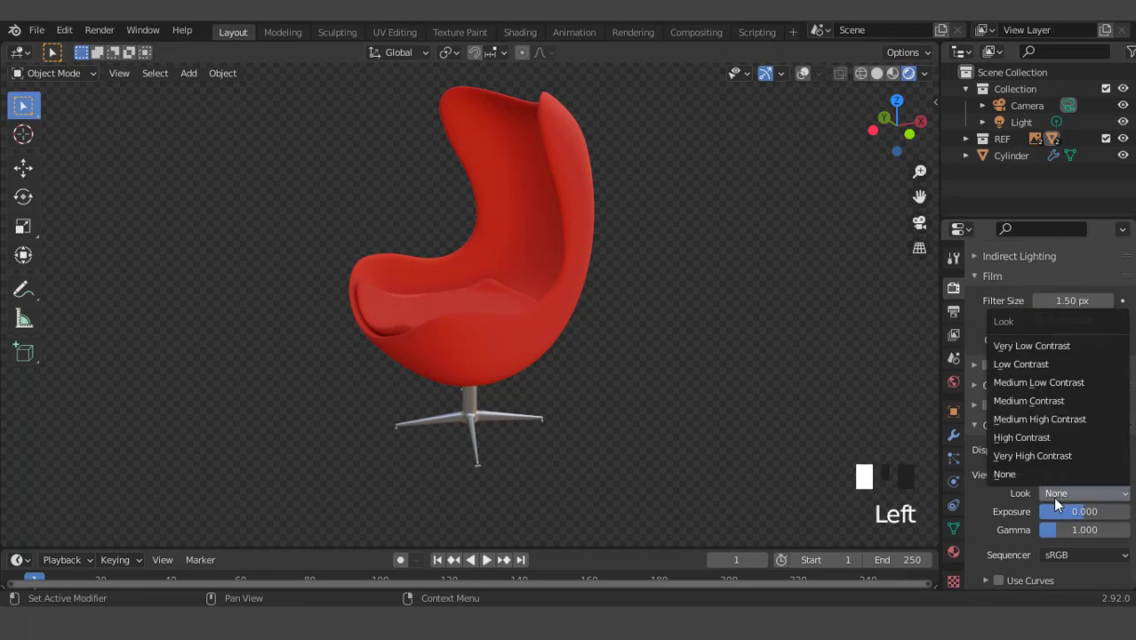
pyautogui.click(1038, 418)
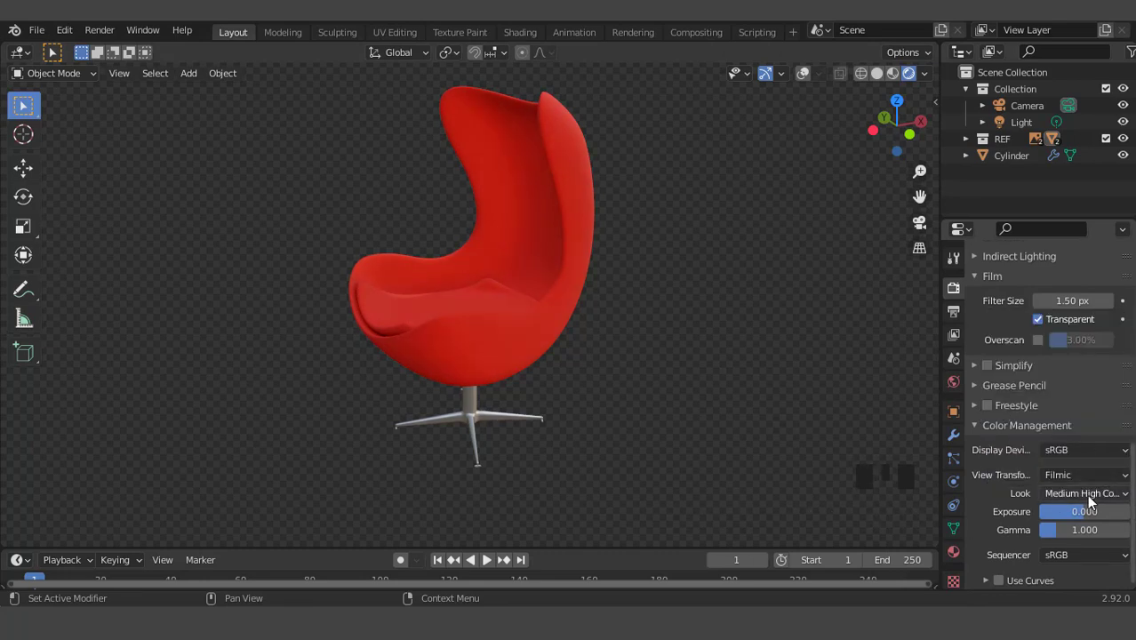
pyautogui.click(1086, 495)
pyautogui.click(1054, 437)
pyautogui.scroll(2, 579, 335)
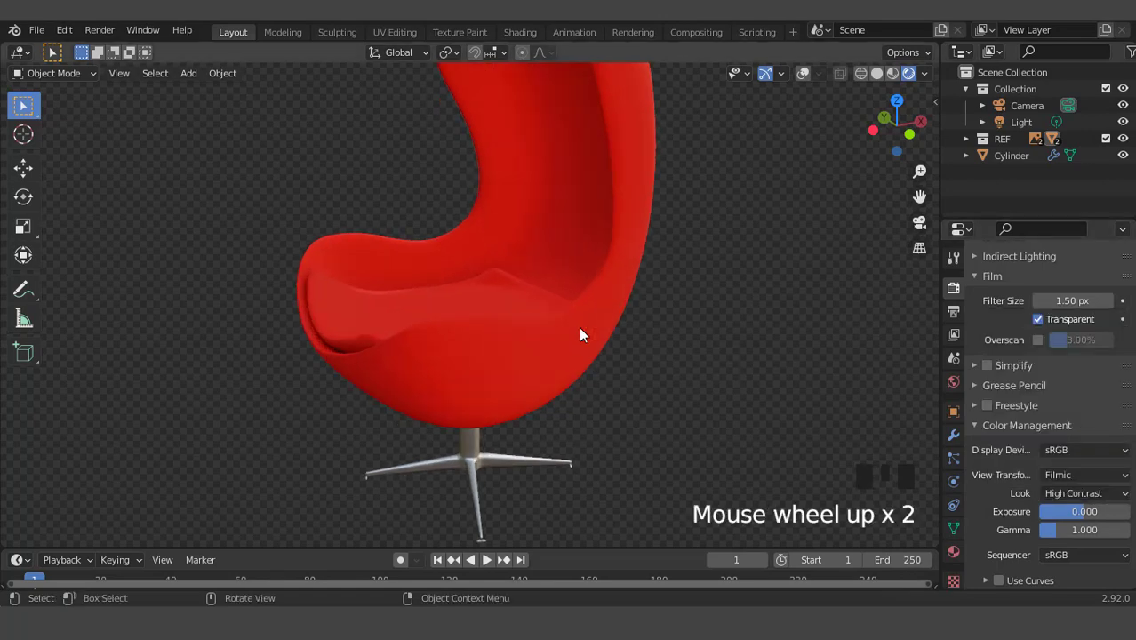
pyautogui.scroll(-3, 579, 335)
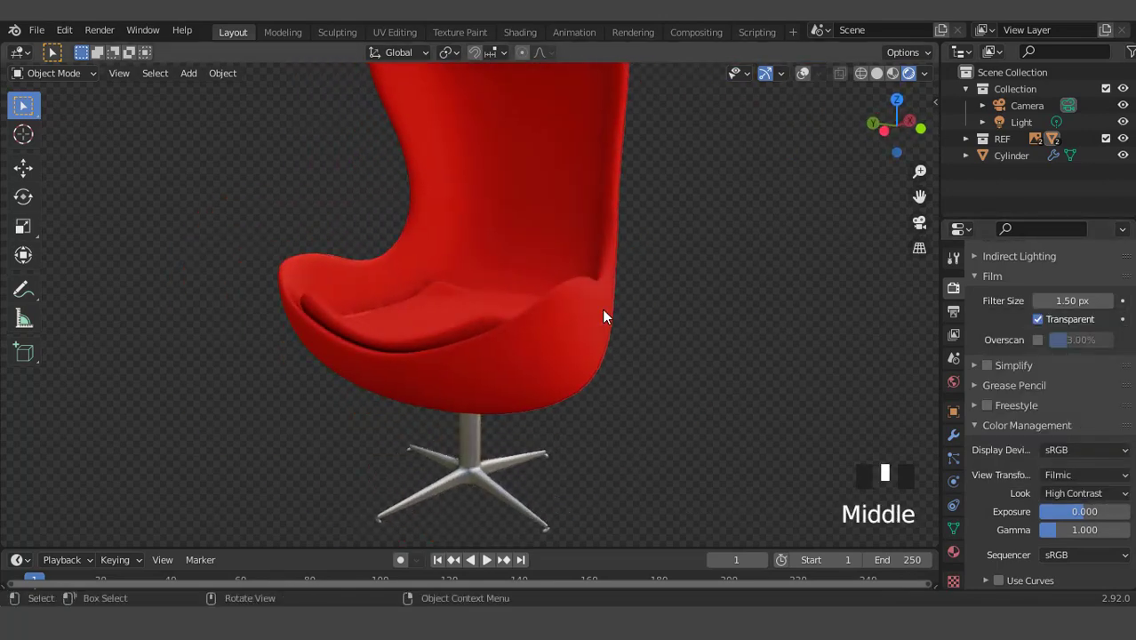